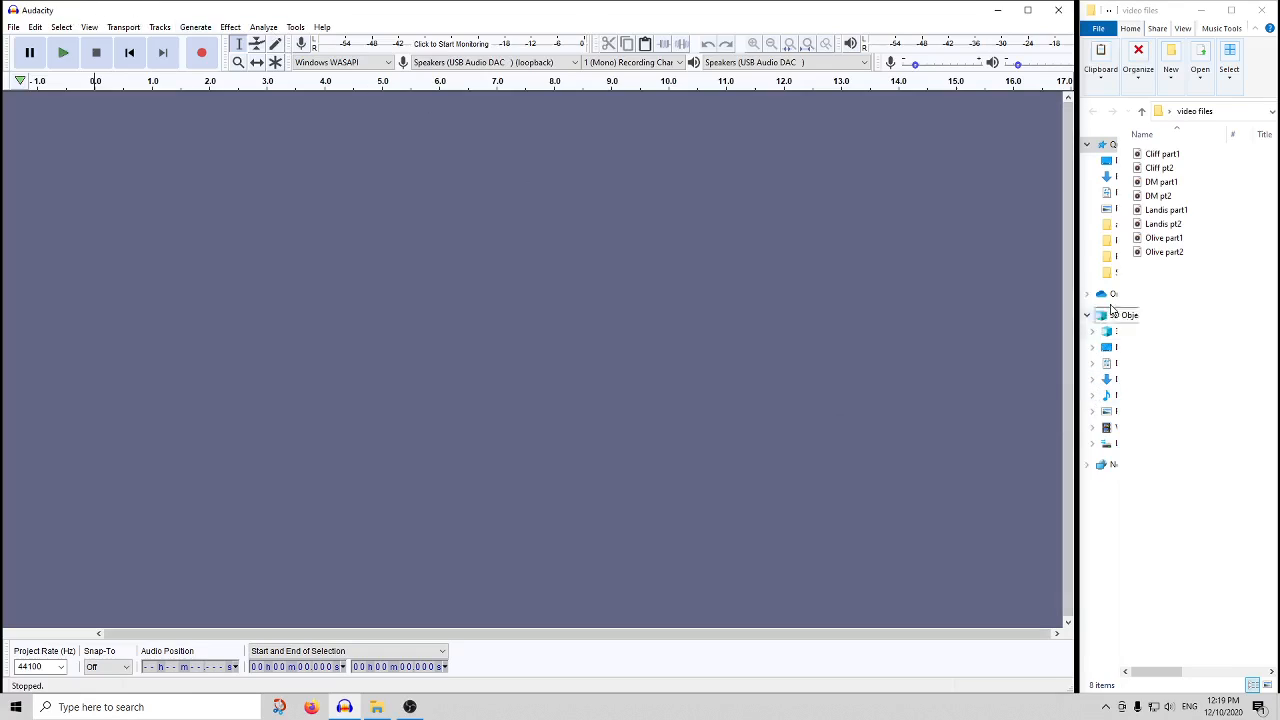
- Import the audio files Cliff pt2, DM pt2, Landis pt2 and Olive part2 together into the empty project
click(1165, 170)
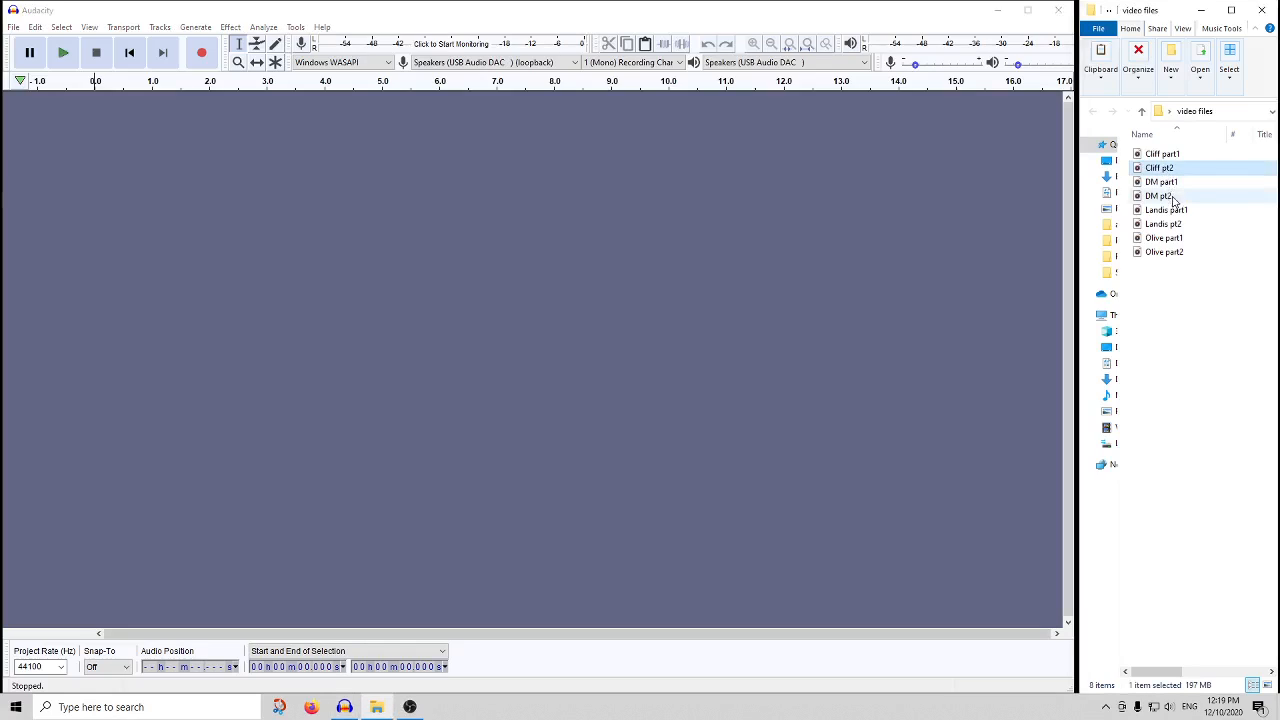
ctrl+click(1165, 197)
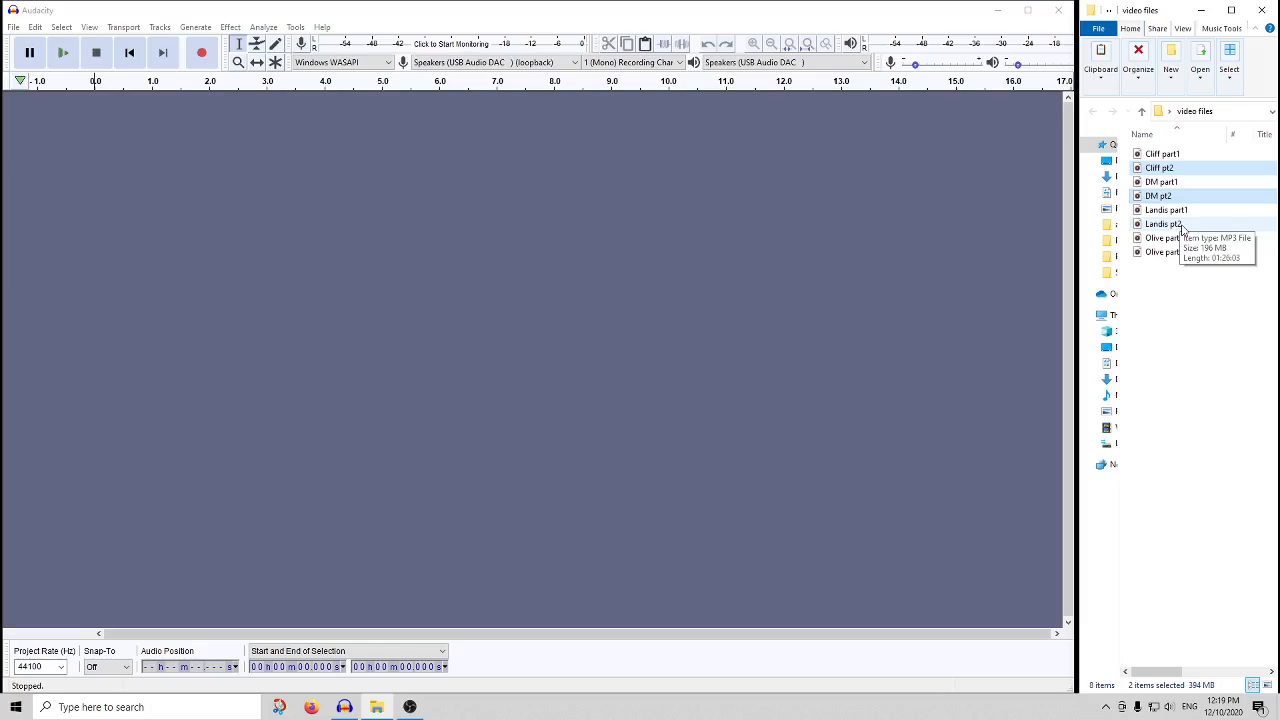
ctrl+click(1165, 225)
ctrl+click(1176, 258)
drag(1176, 258, 566, 258)
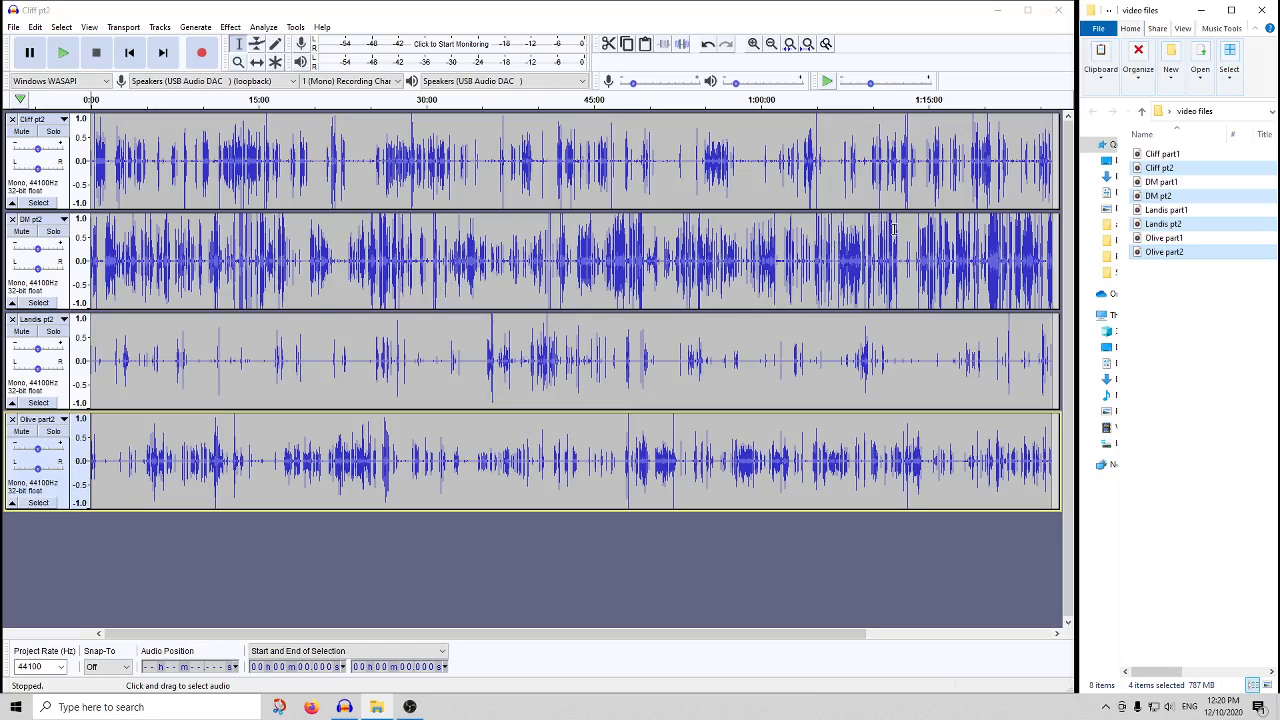
- Reorder the tracks by moving DM pt2 to the top and Cliff pt2 to the bottom
click(61, 224)
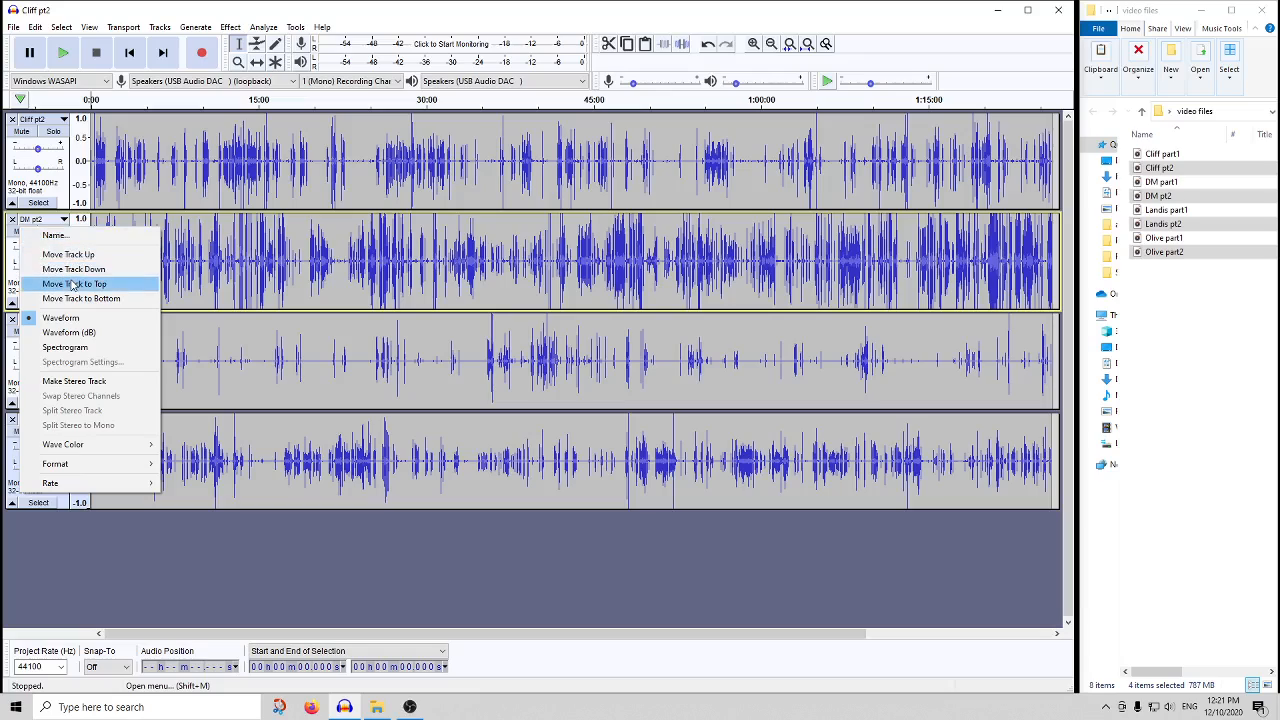
click(72, 285)
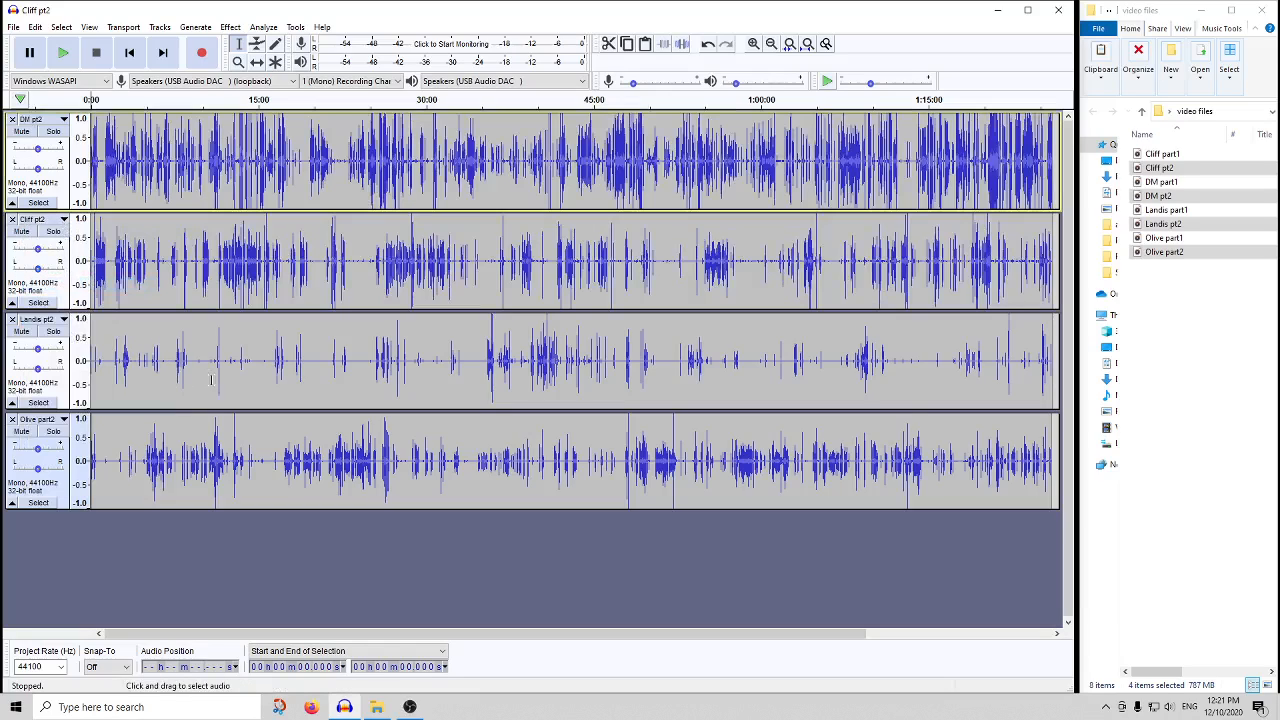
click(62, 220)
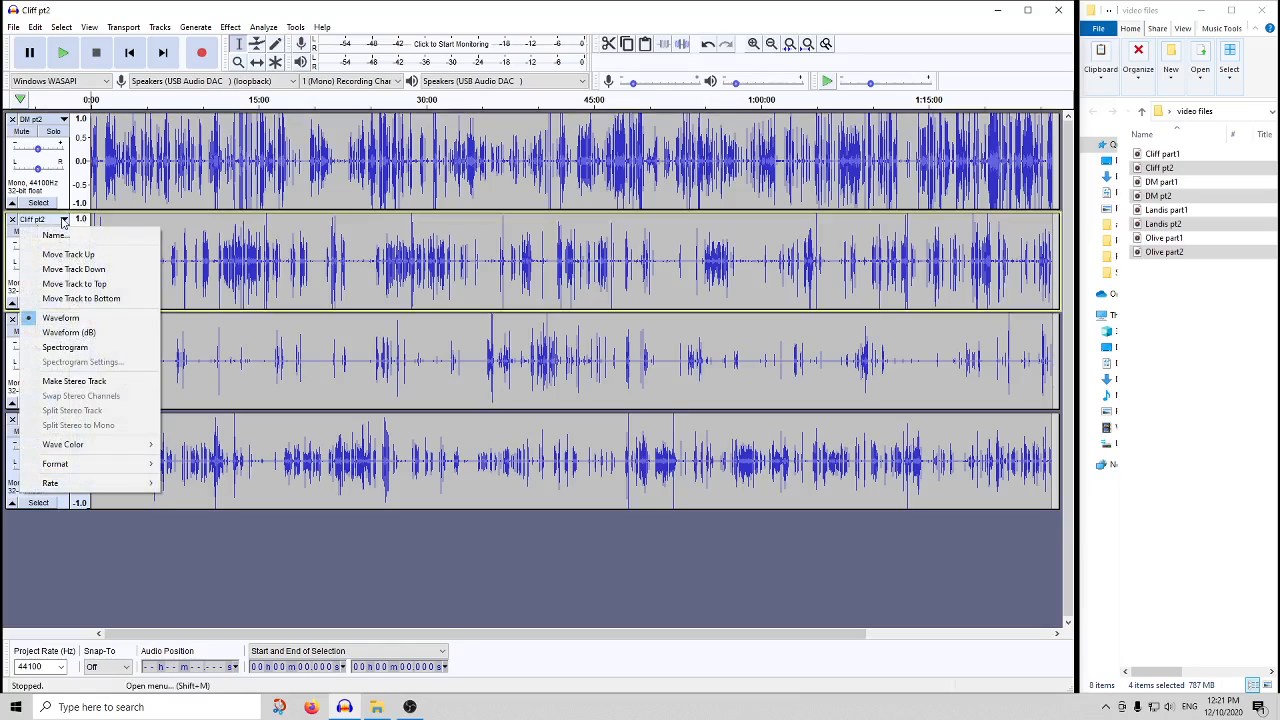
click(98, 299)
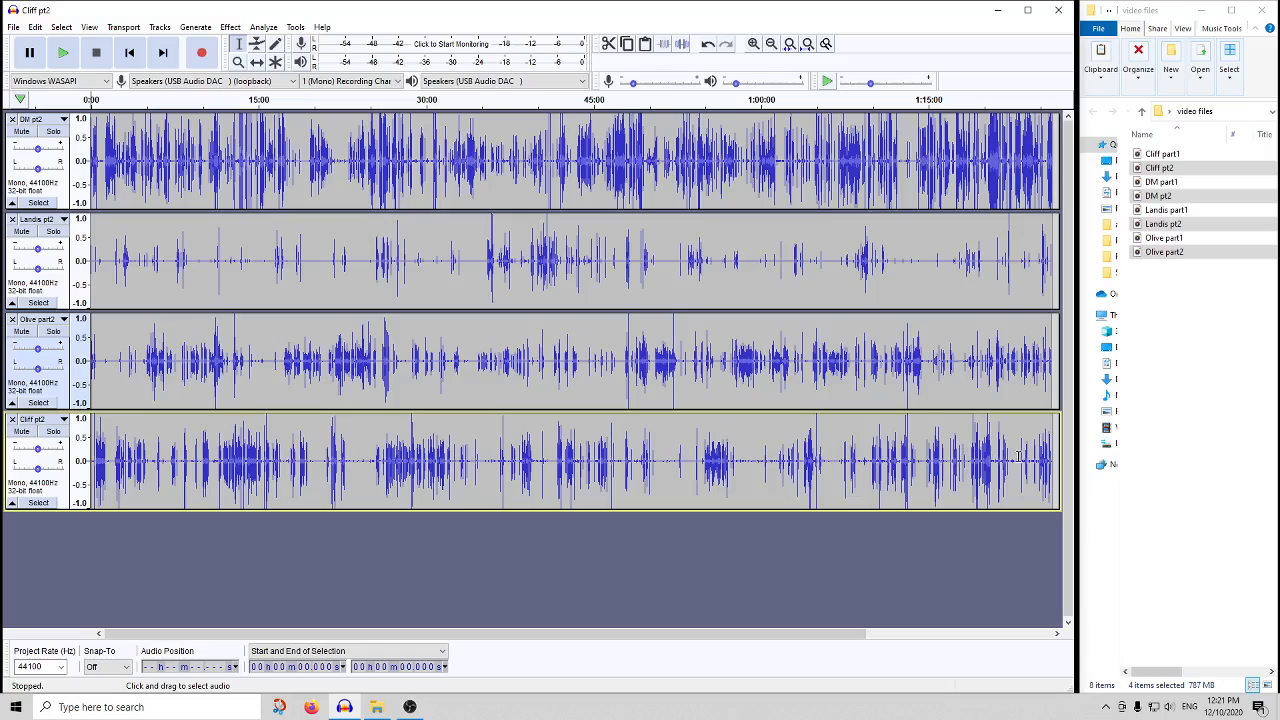
drag(665, 458, 624, 462)
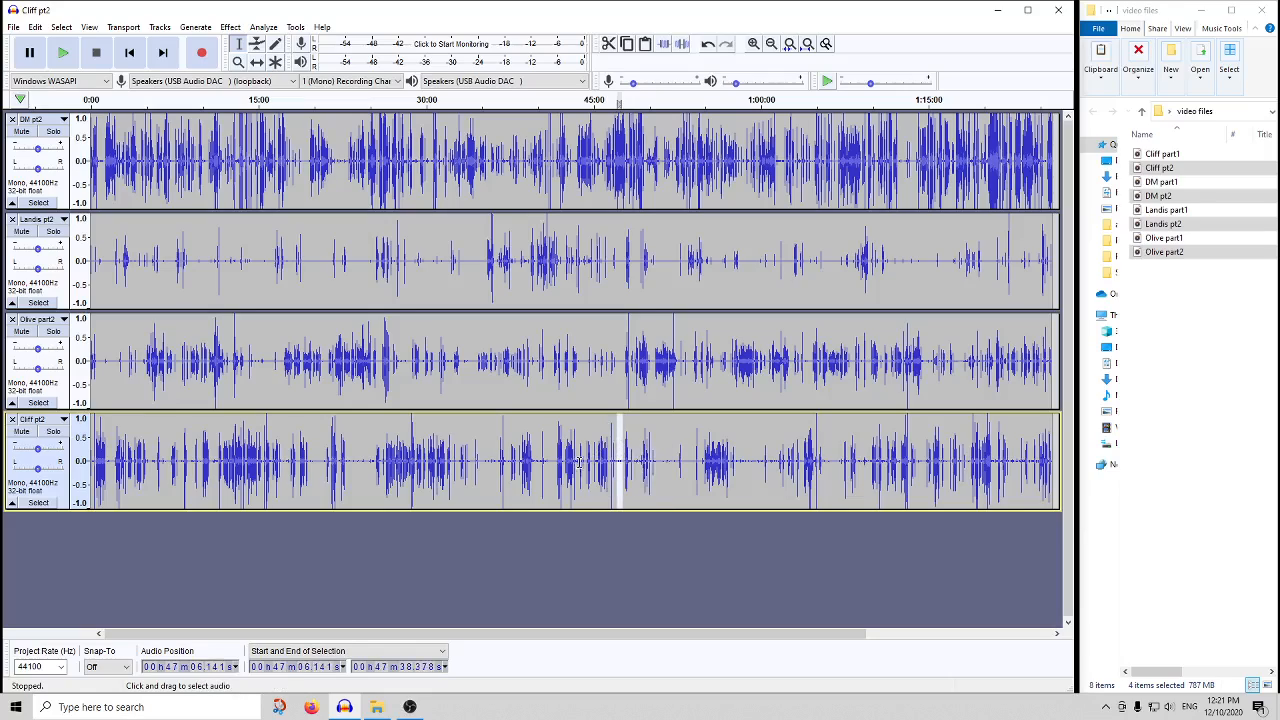
drag(482, 261, 463, 271)
click(471, 274)
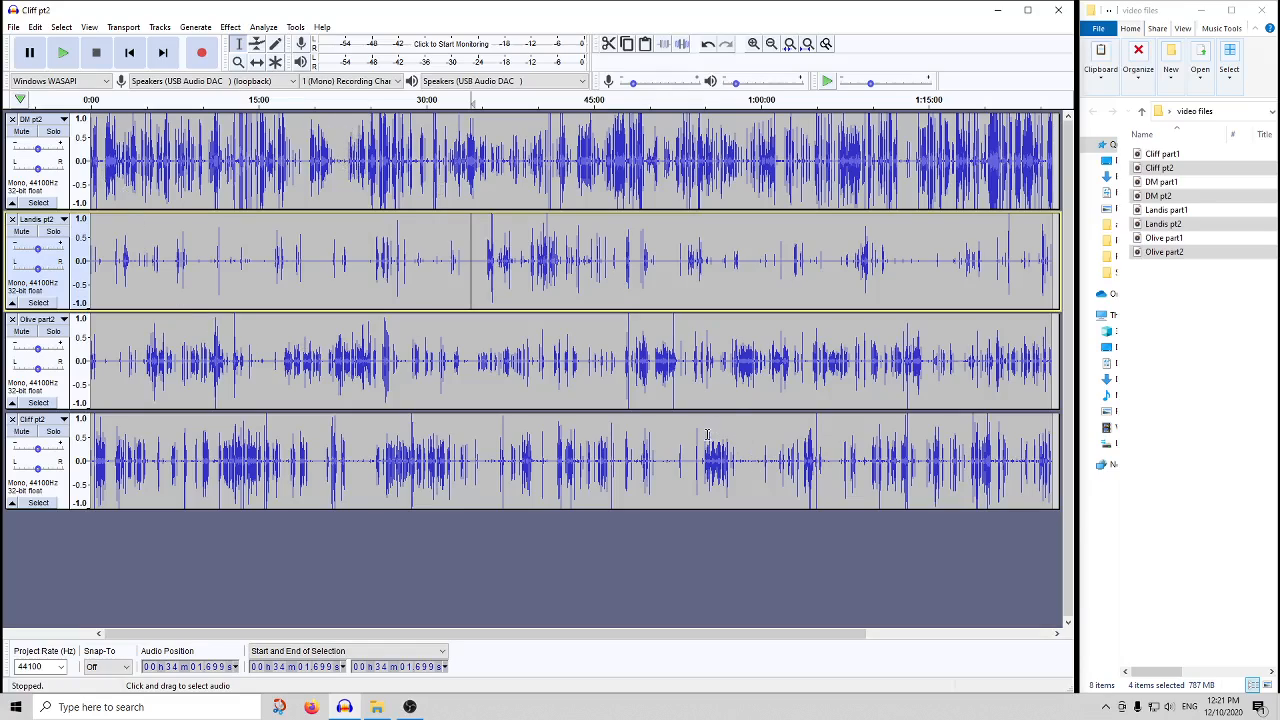
- Switch the display of all four tracks to Waveform (dB)
click(38, 419)
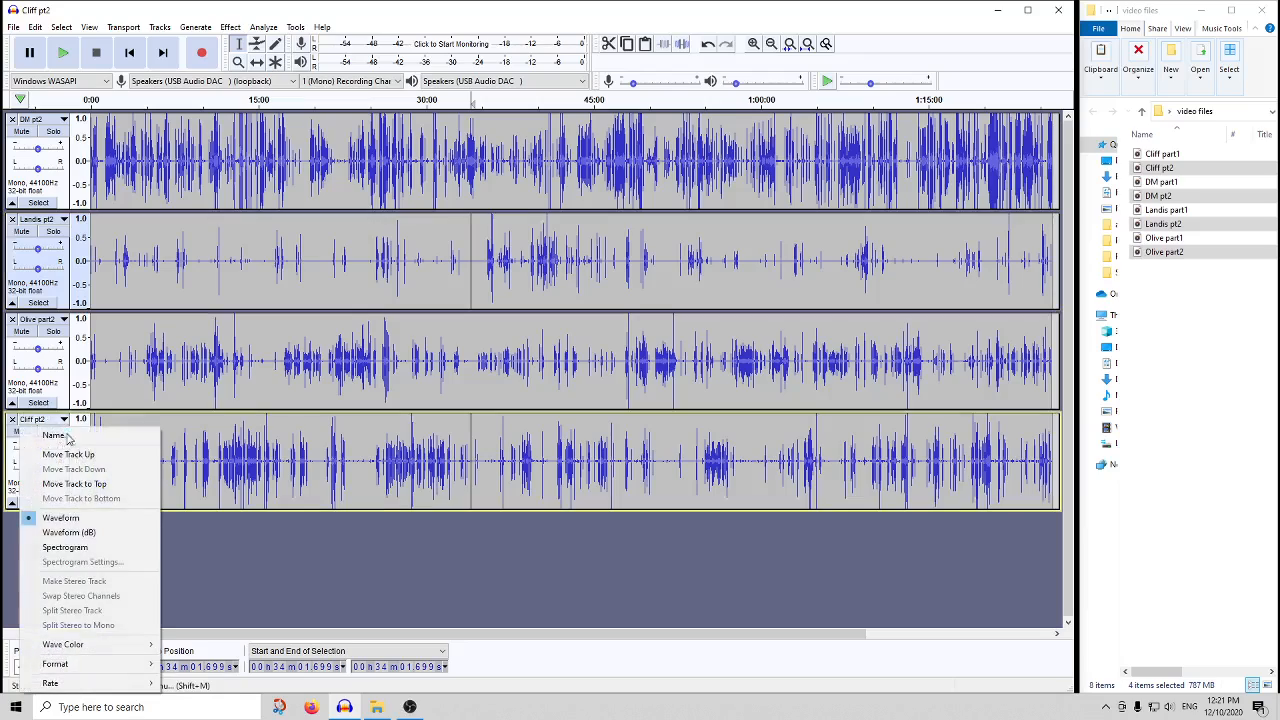
click(70, 532)
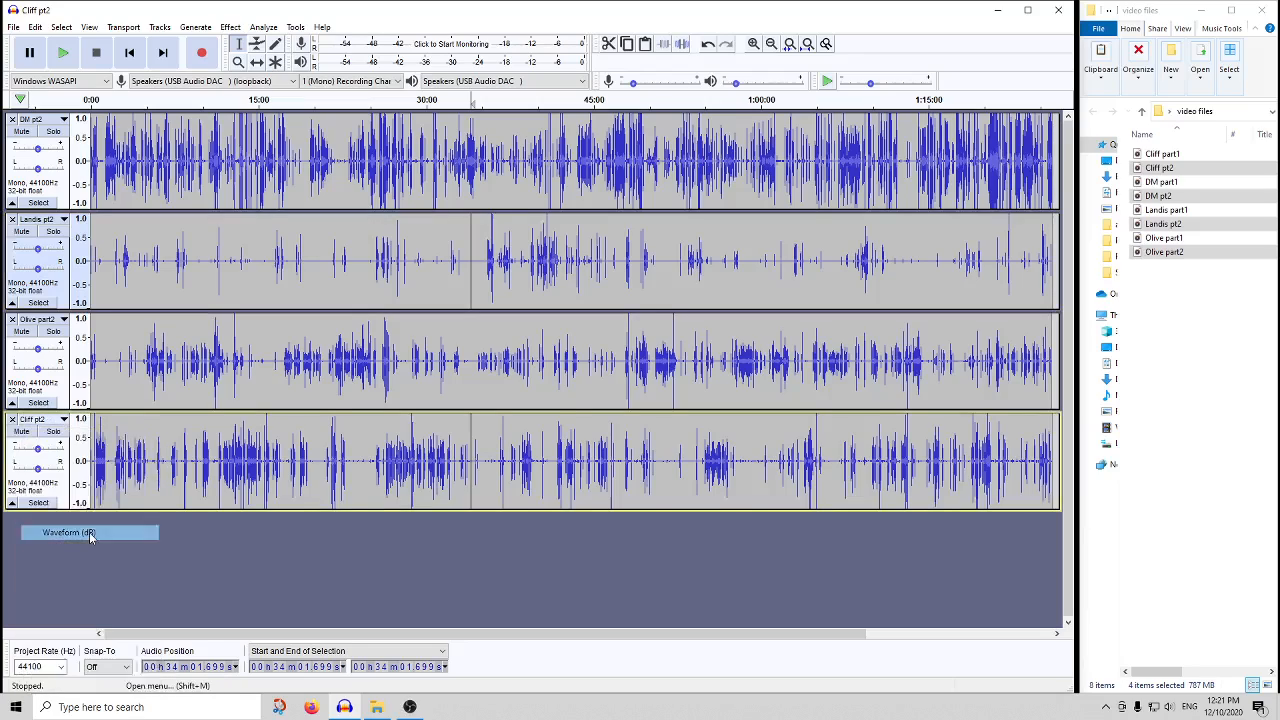
click(38, 319)
click(56, 432)
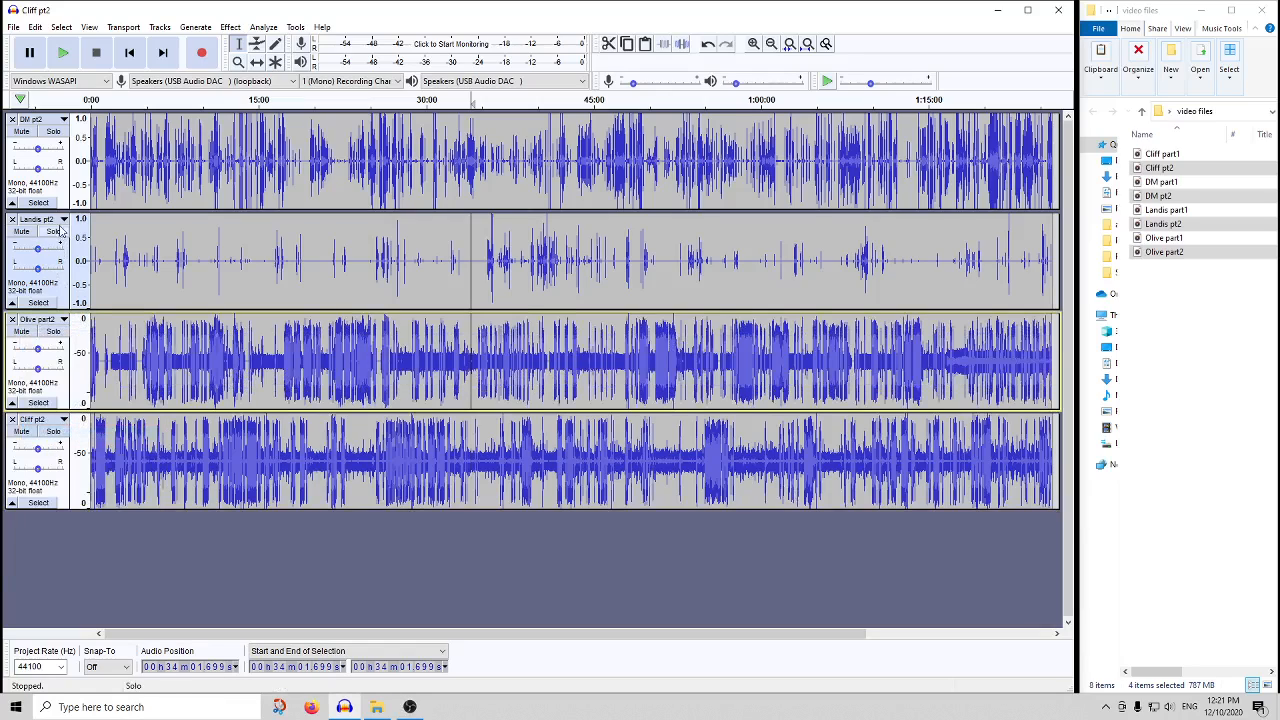
click(38, 219)
click(67, 332)
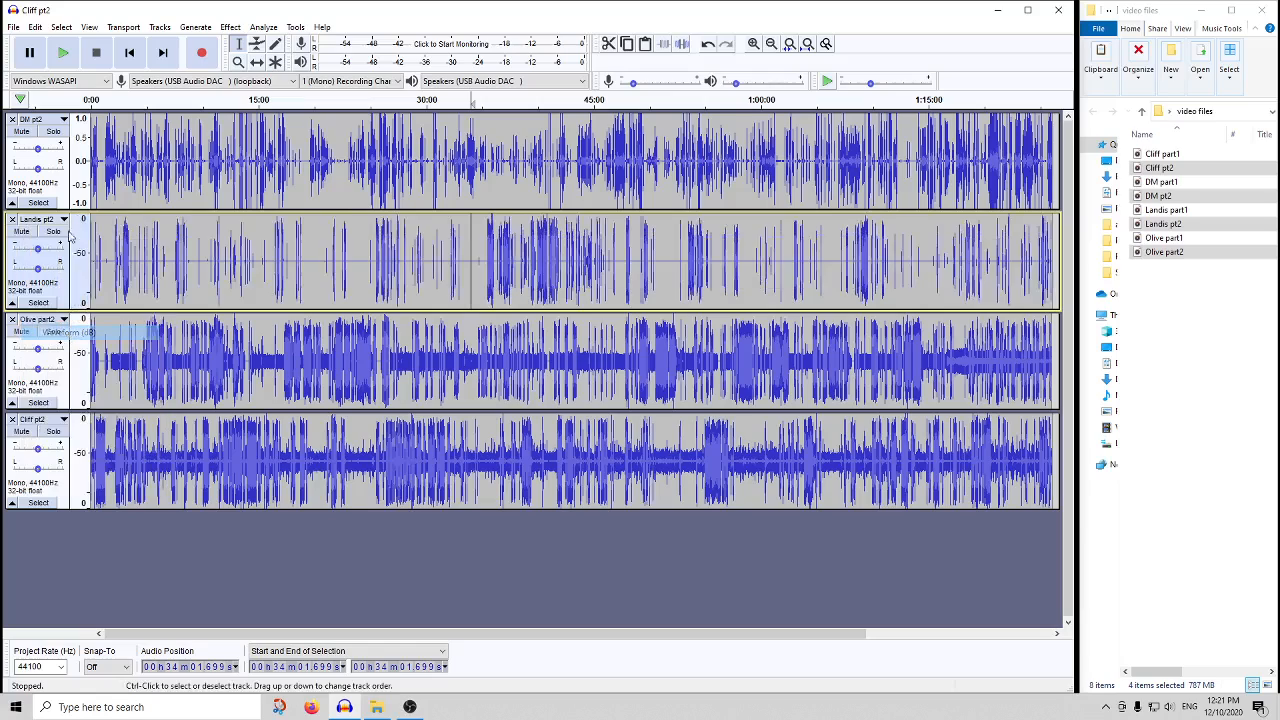
click(38, 119)
click(68, 232)
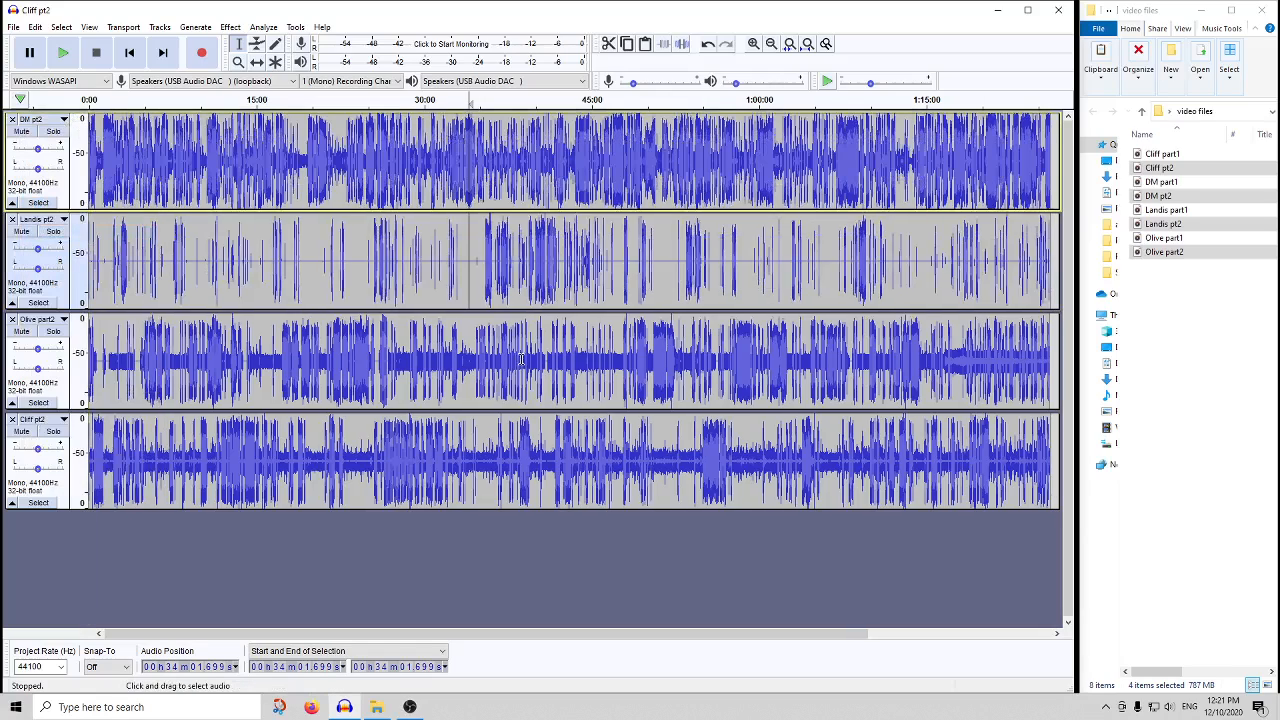
drag(672, 270, 461, 266)
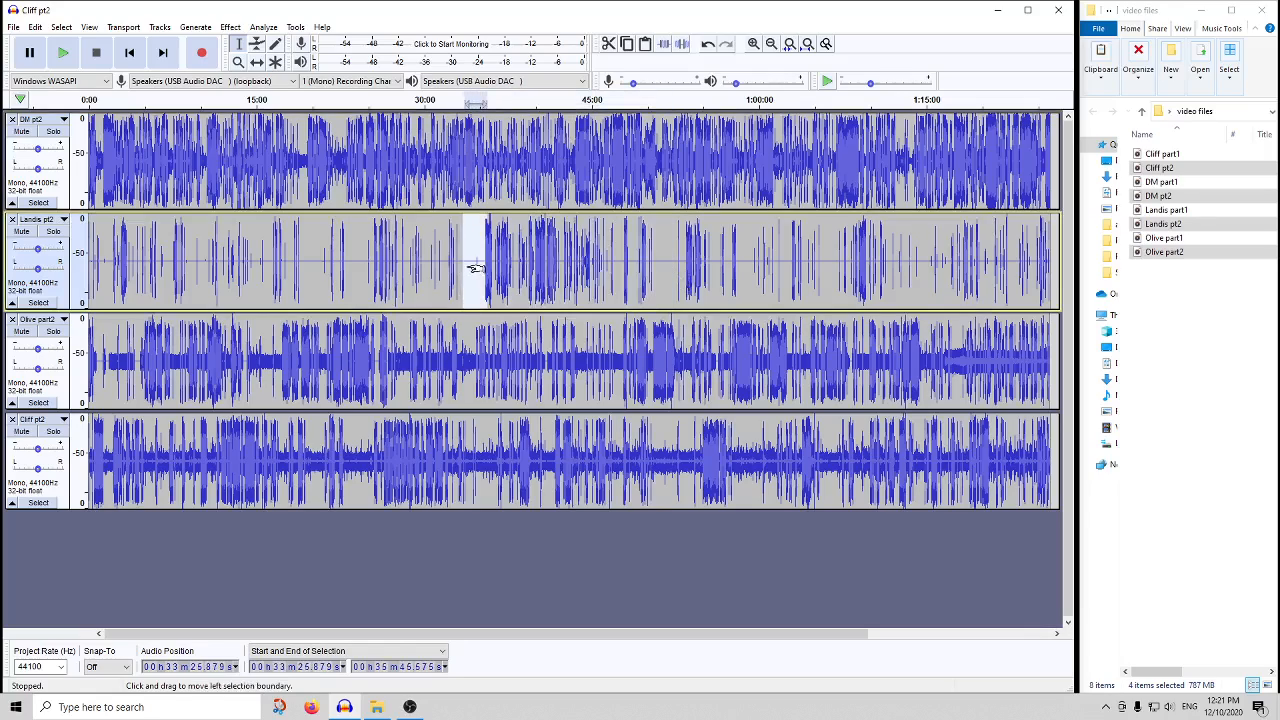
click(477, 266)
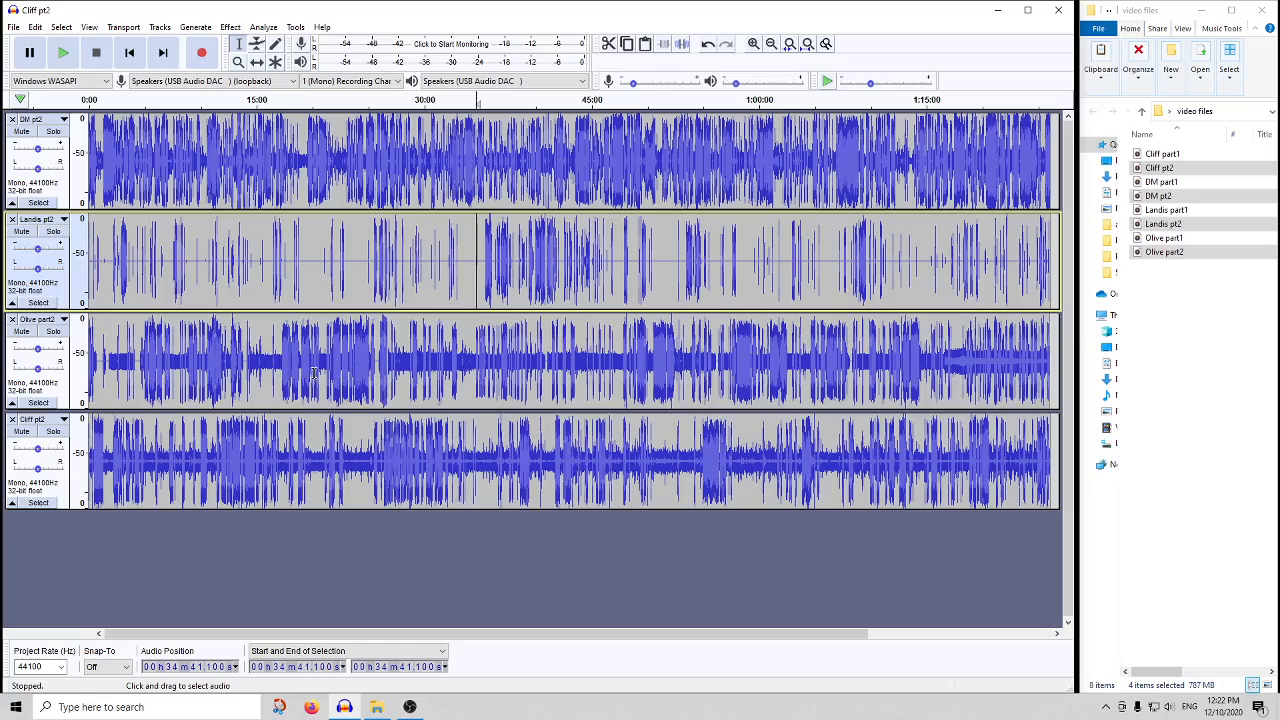
- Capture a Noise Reduction profile from the speech-free stretch of Olive part2 between about 47:09 and 47:26
drag(625, 372, 613, 368)
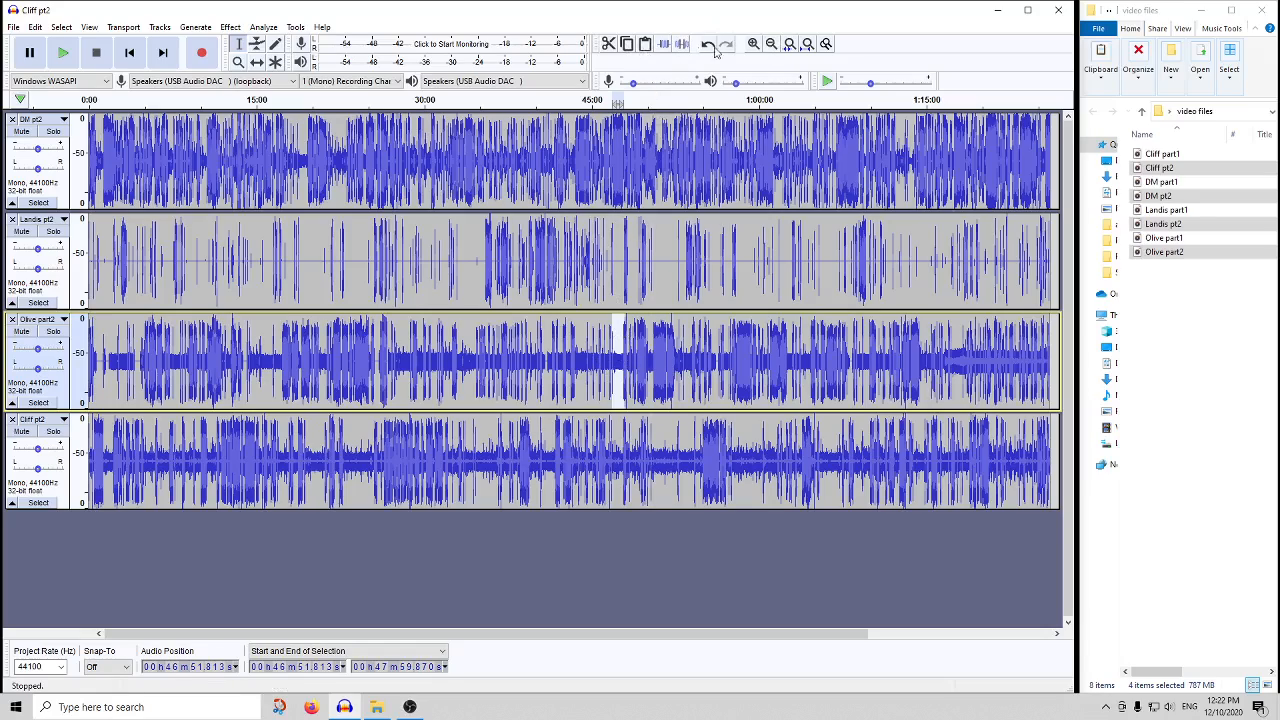
click(789, 44)
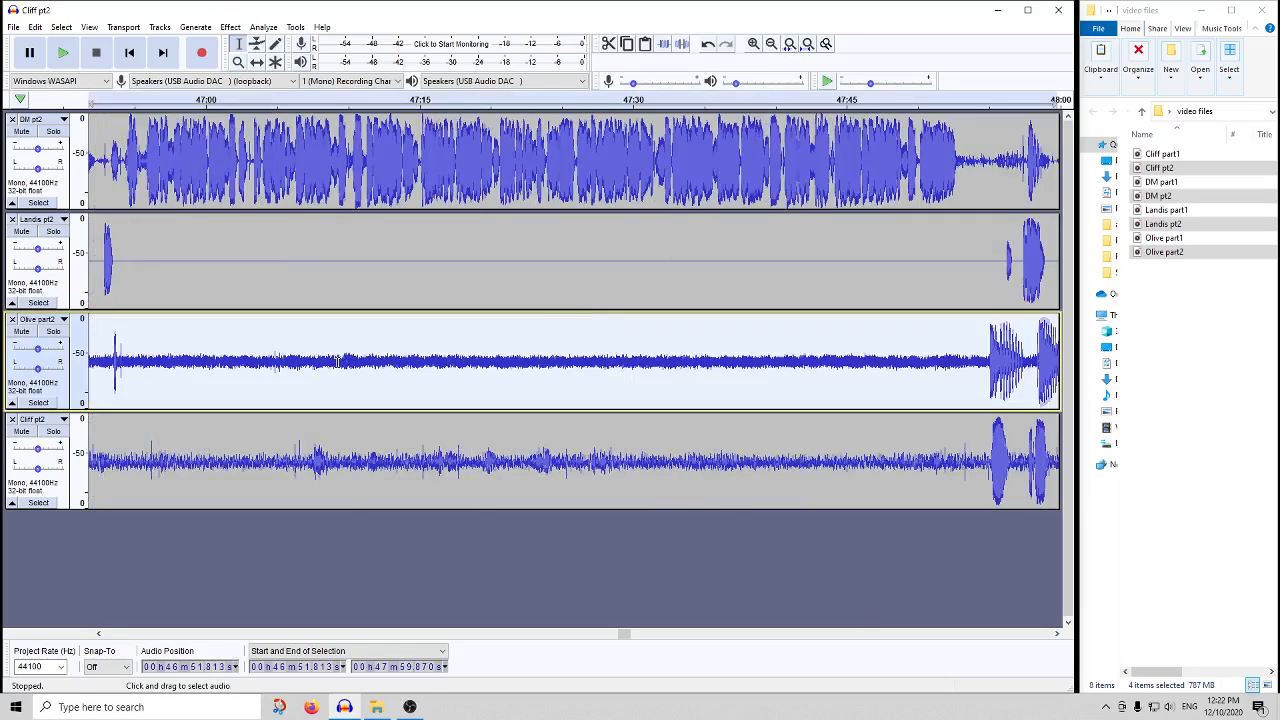
drag(579, 363, 341, 362)
click(230, 27)
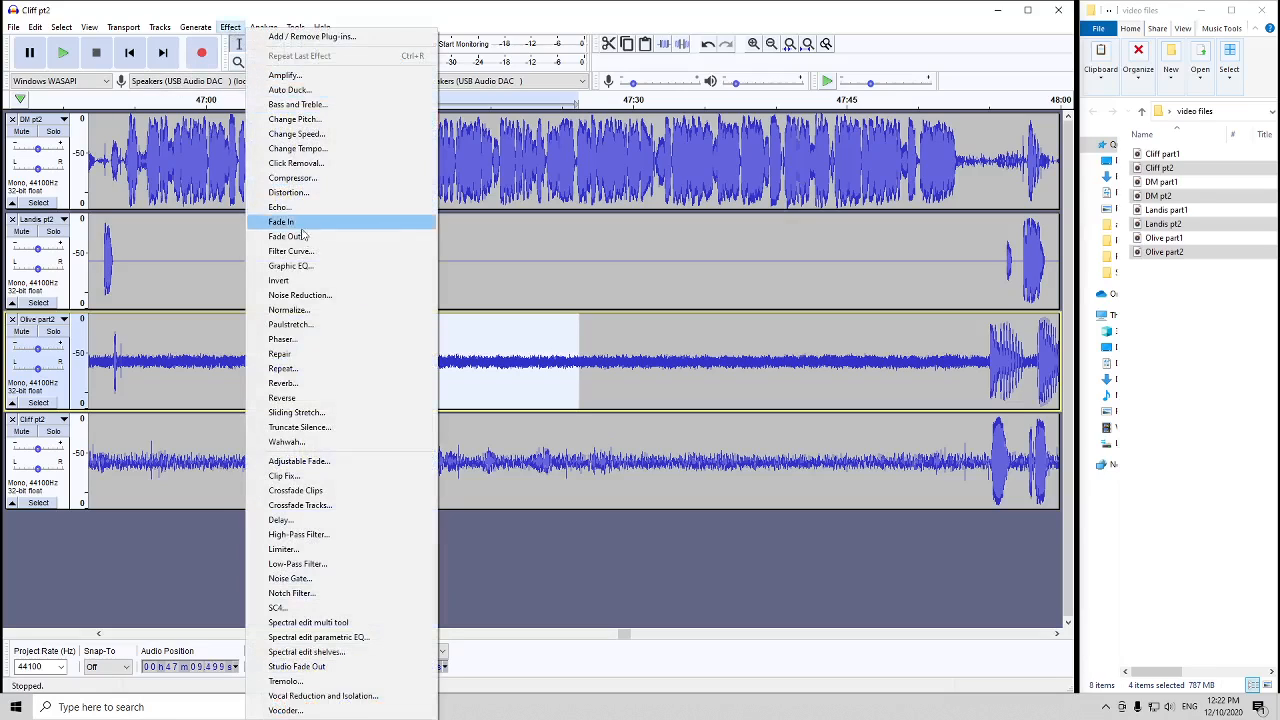
click(317, 295)
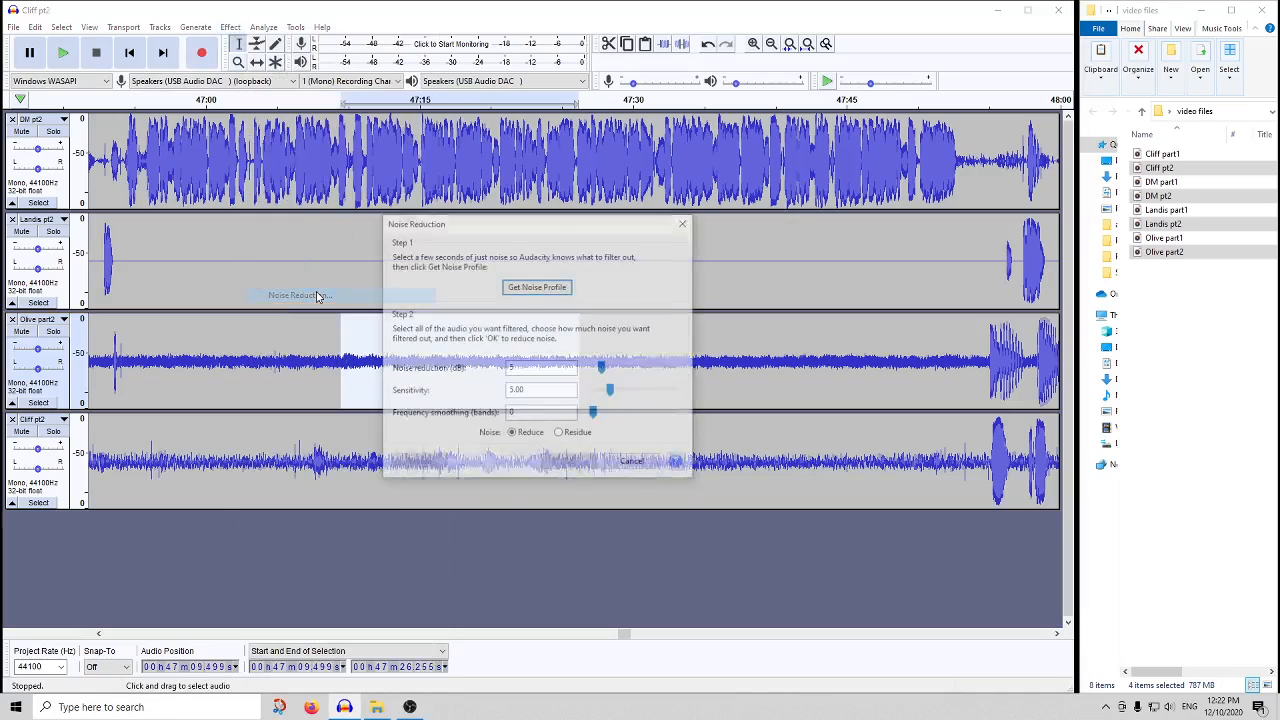
click(536, 287)
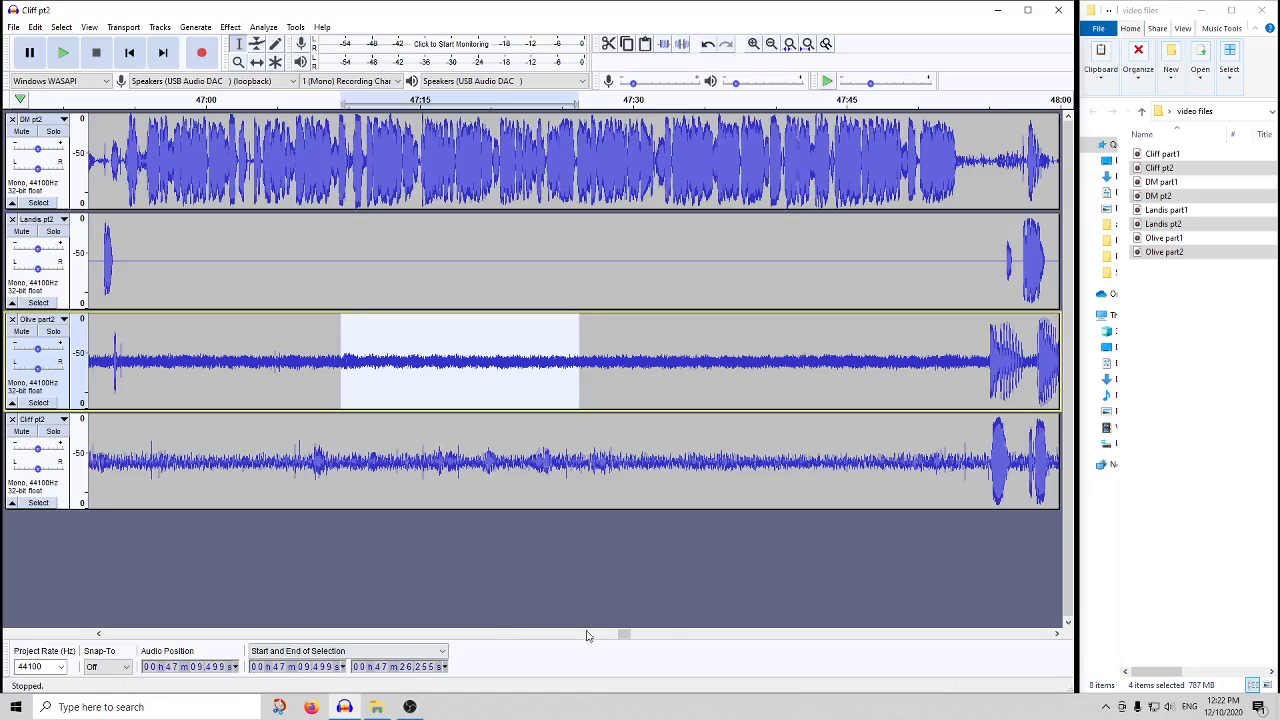
- Select the speech in Olive part2 from about 46:39 to 46:43 and raise the system speaker volume
drag(623, 634, 611, 634)
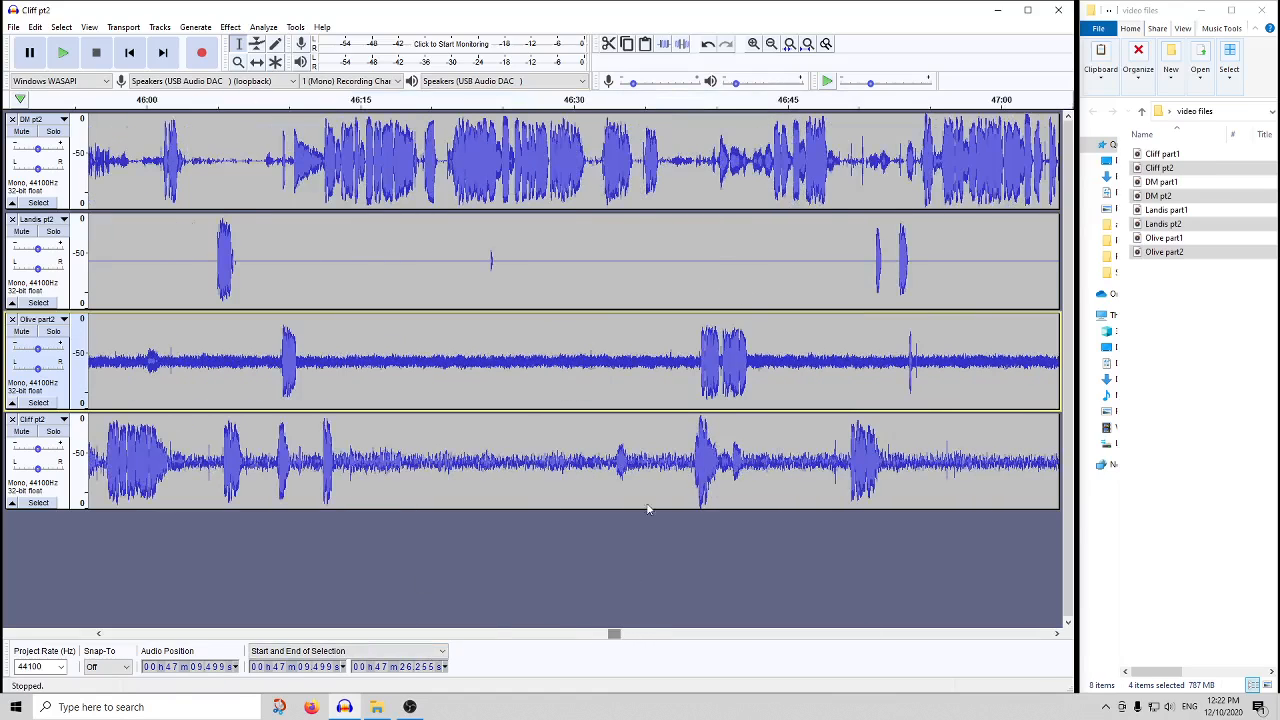
drag(700, 360, 760, 360)
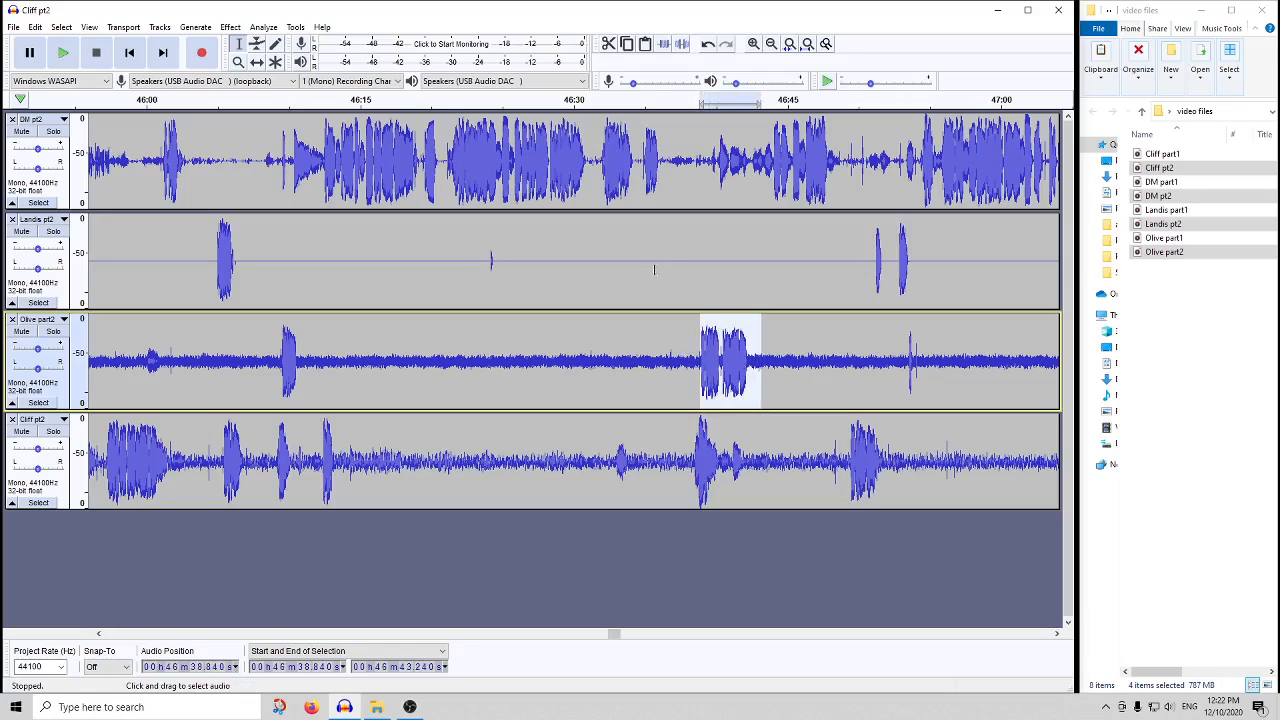
click(230, 27)
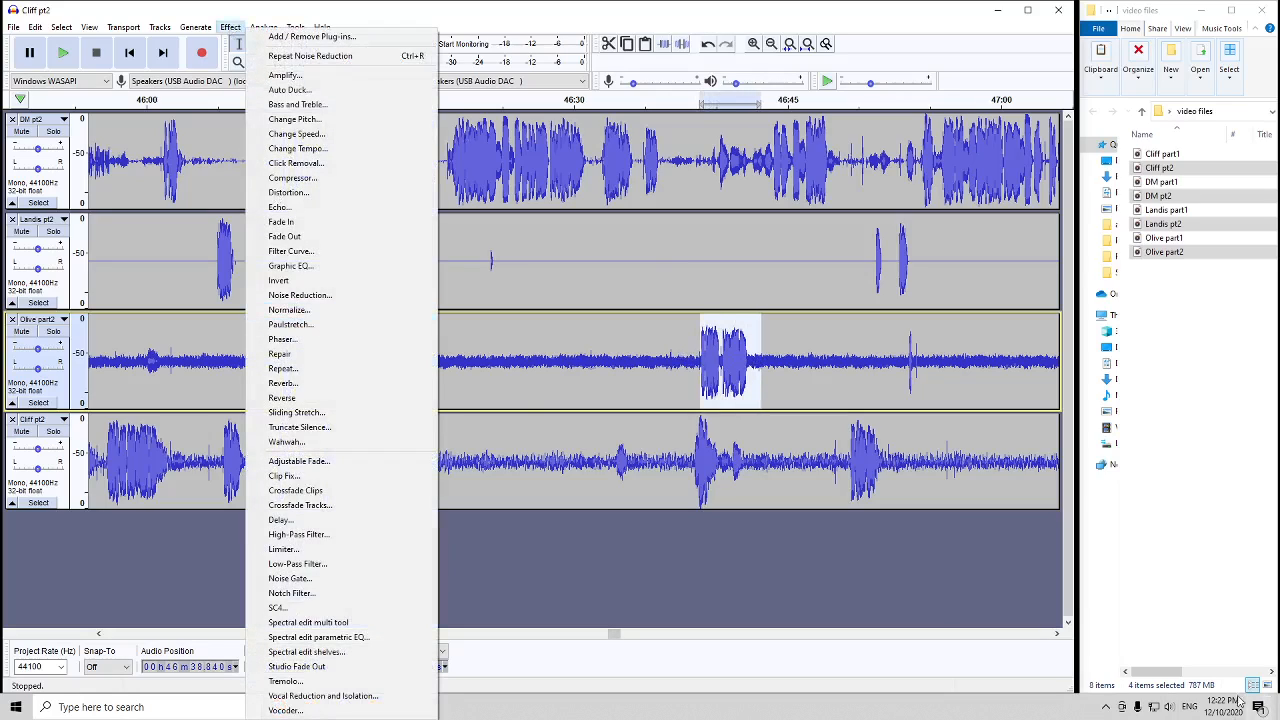
click(1171, 706)
scroll(1171, 706, up, 8)
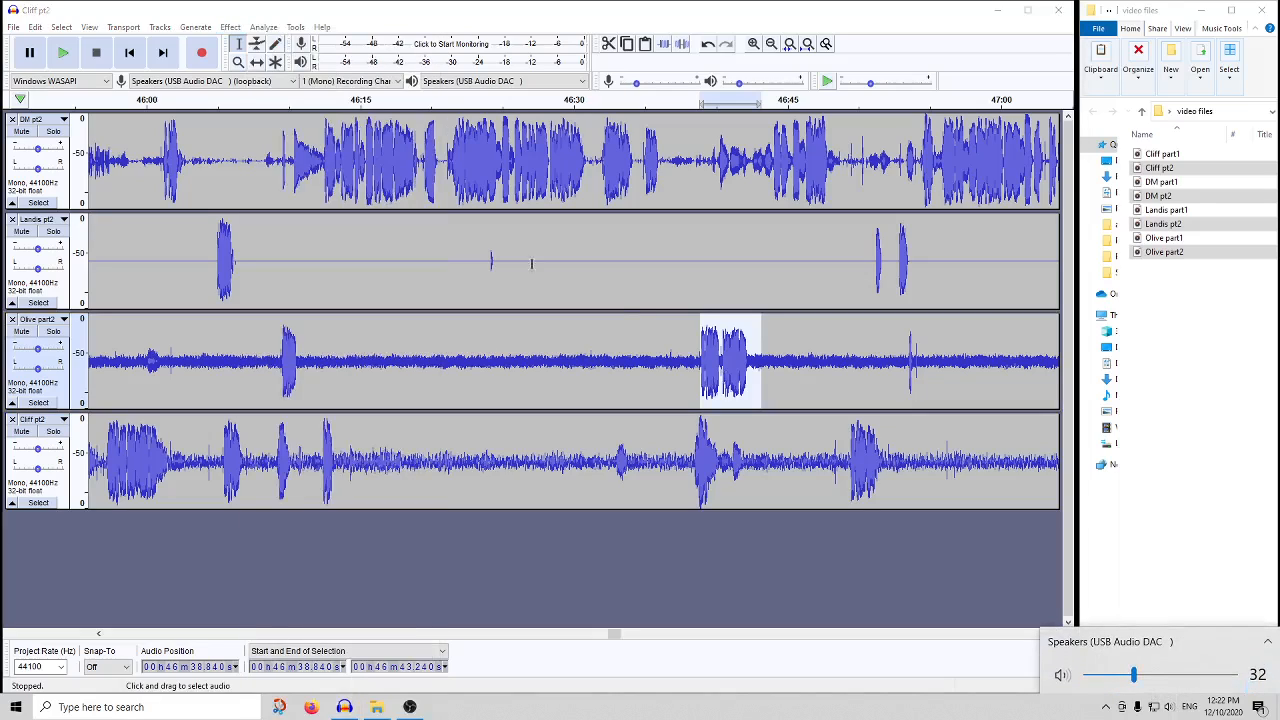
- Set Noise Reduction to 10 dB with sensitivity 5.00 and frequency smoothing 0, preview it, and apply it to the selected speech
click(232, 29)
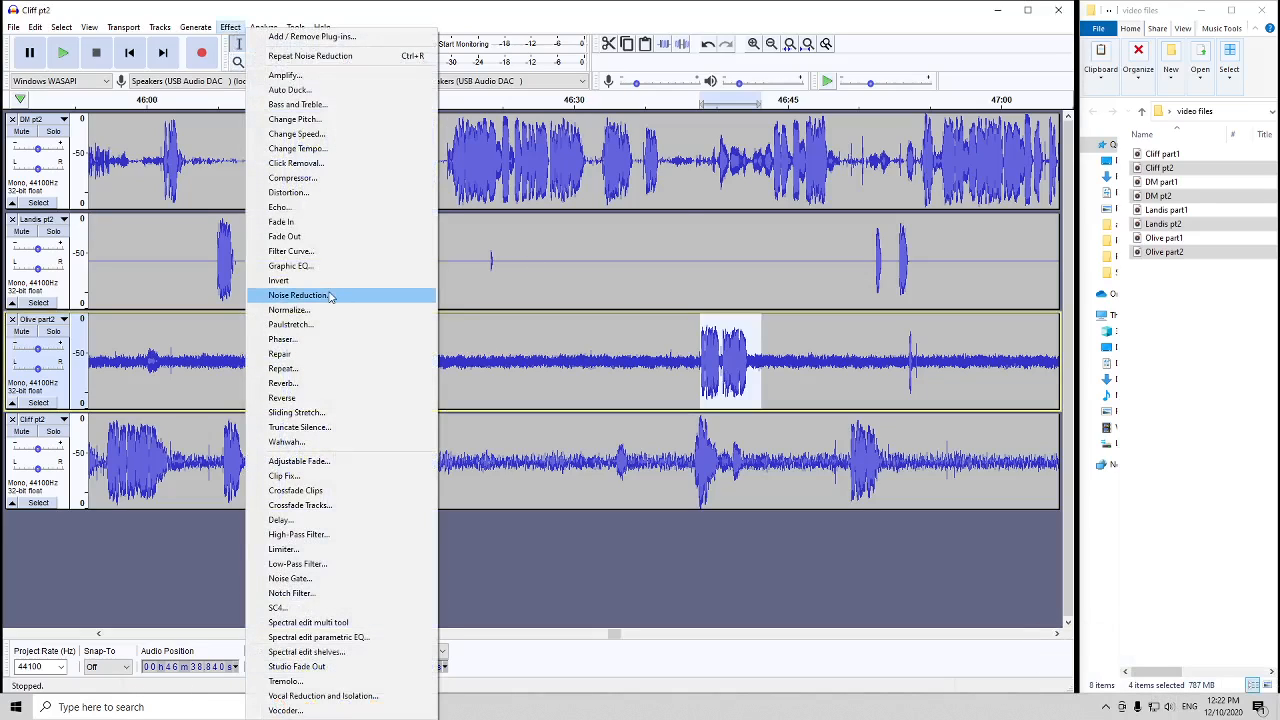
click(330, 293)
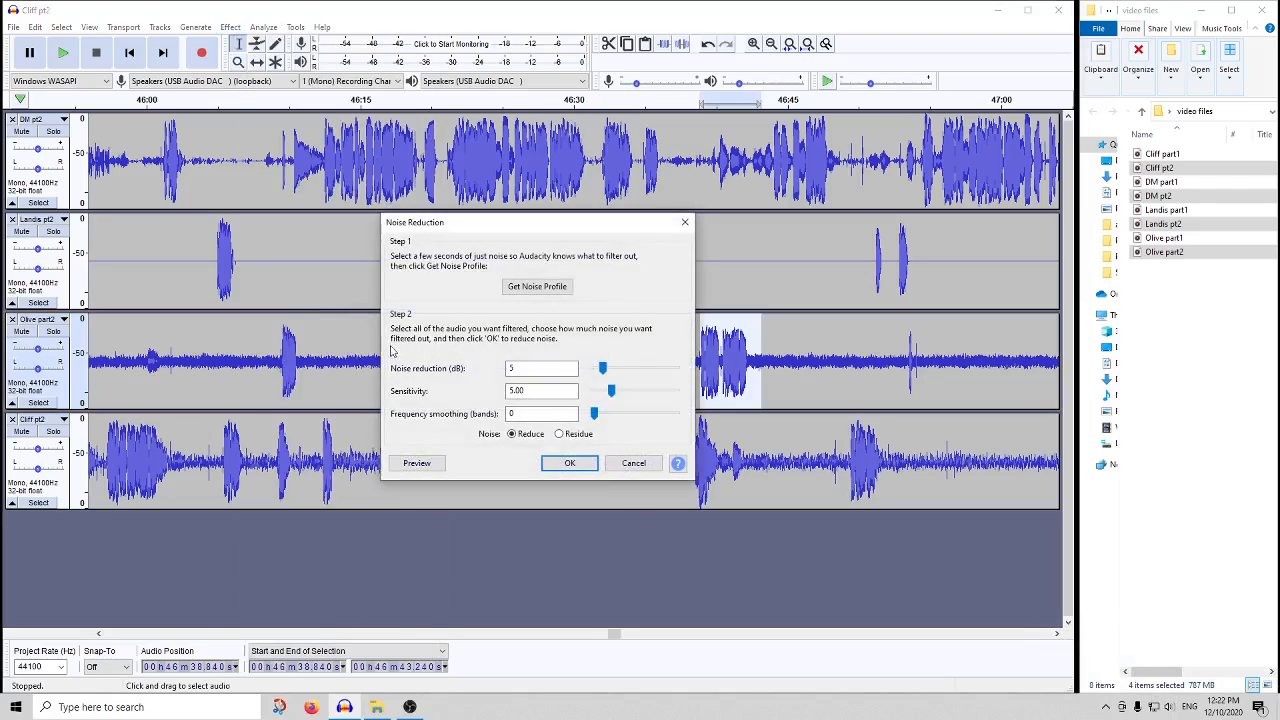
double_click(515, 369)
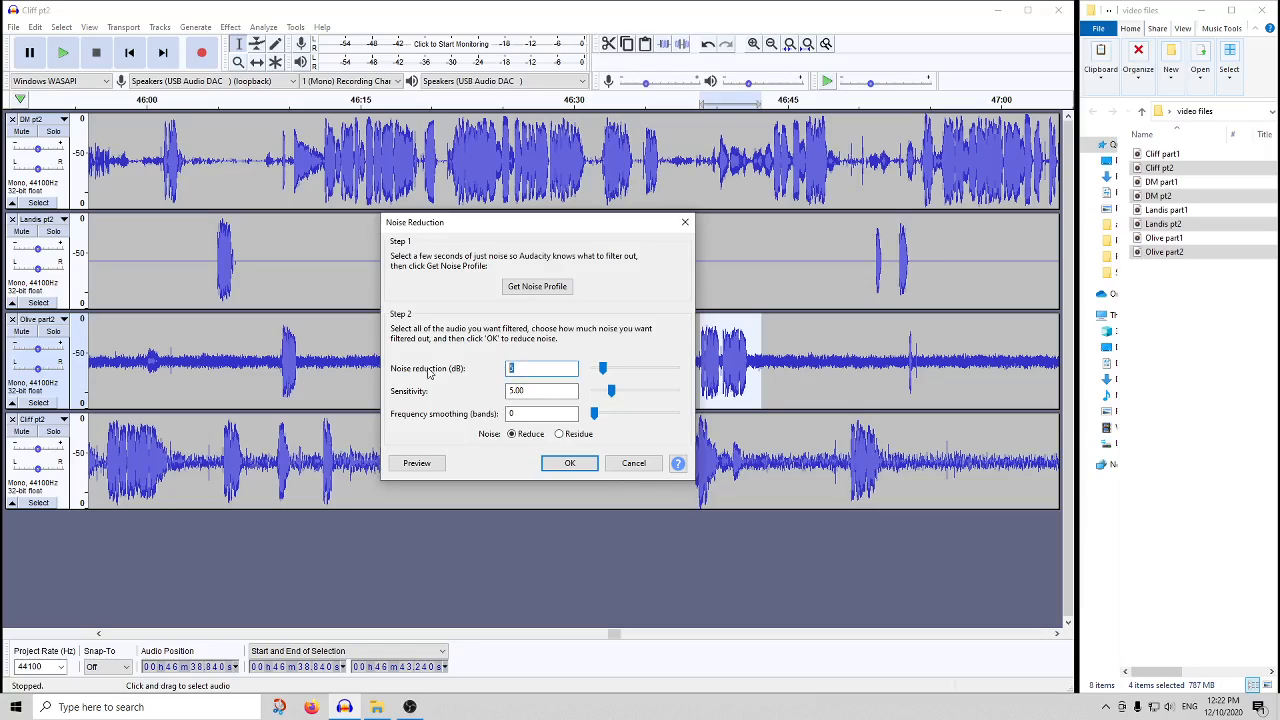
text(10)
click(520, 391)
click(531, 413)
click(440, 462)
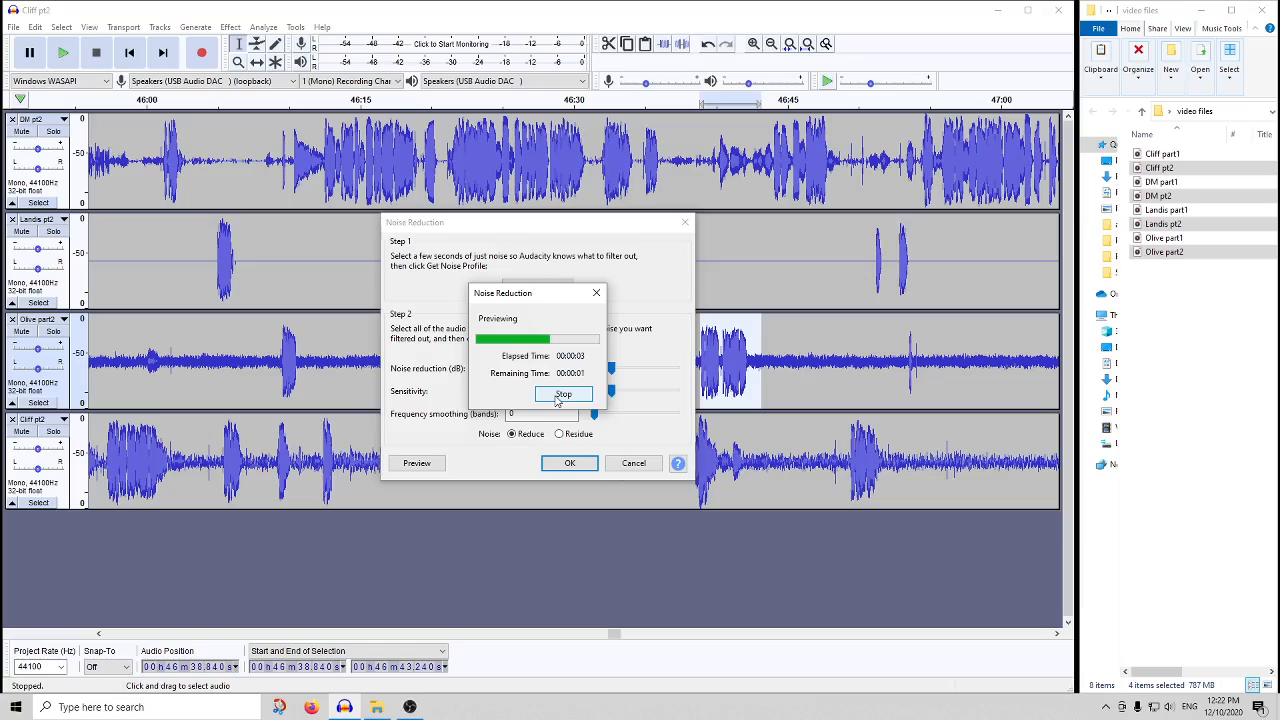
click(569, 463)
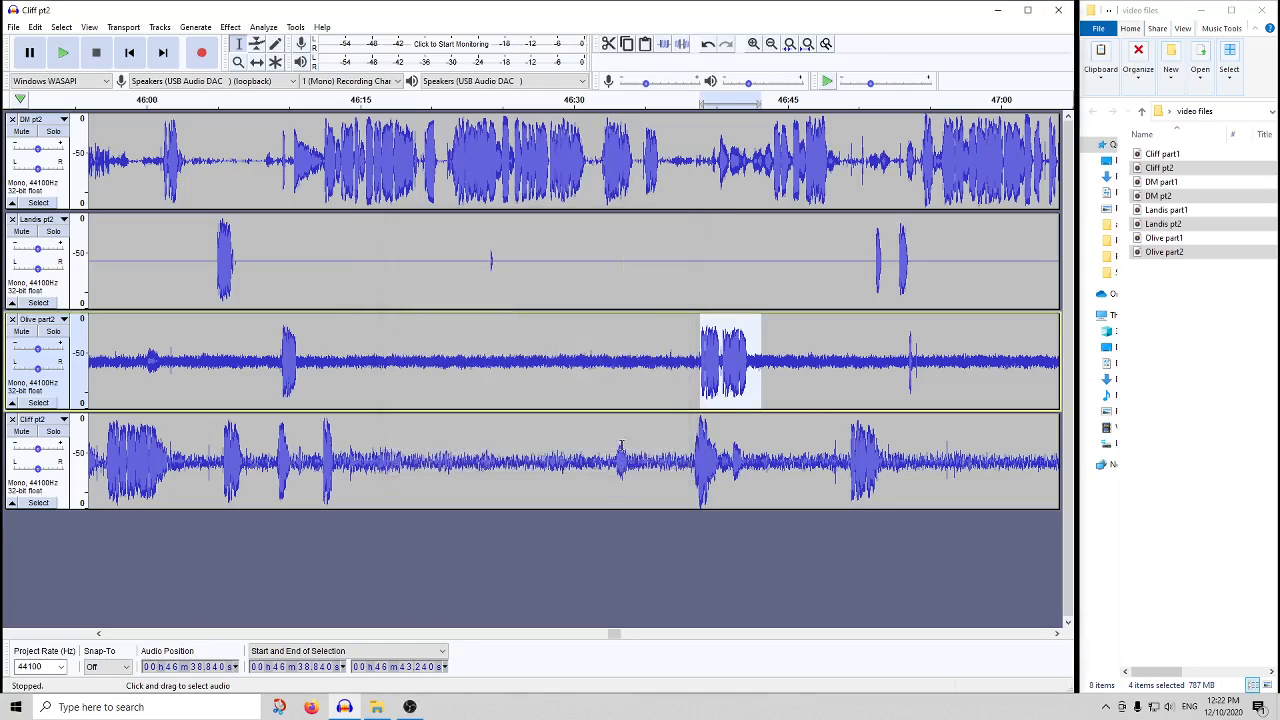
- Apply Noise Reduction with the same settings to the entire Olive part2 track
double_click(641, 373)
click(230, 27)
click(308, 295)
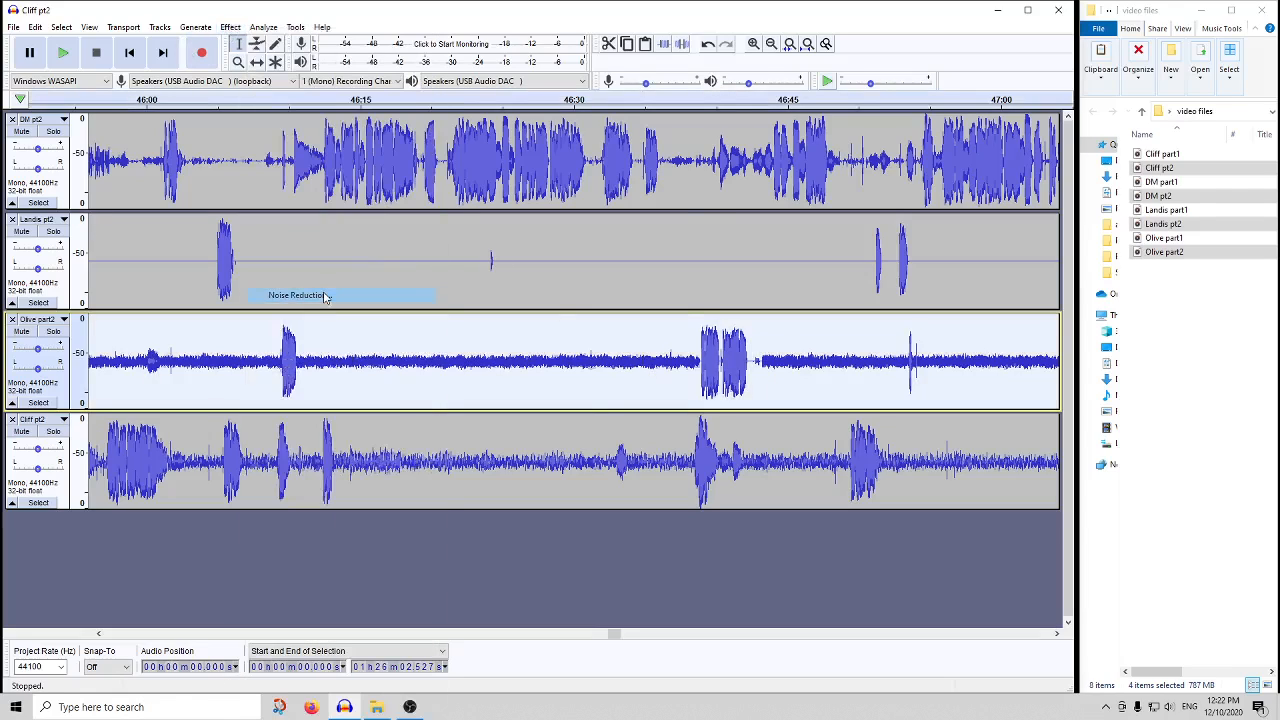
click(573, 462)
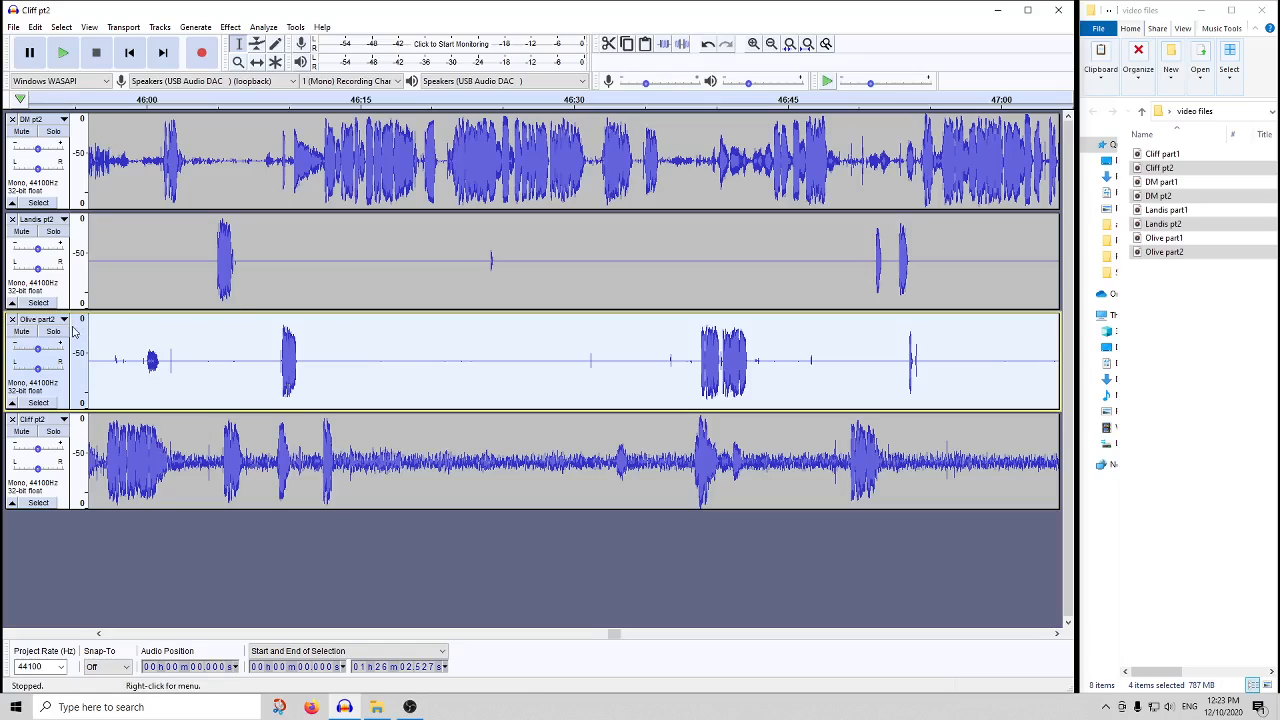
- Solo the Olive part2 track and play its speech from about 46:39 to check the cleaned audio
click(498, 355)
click(53, 331)
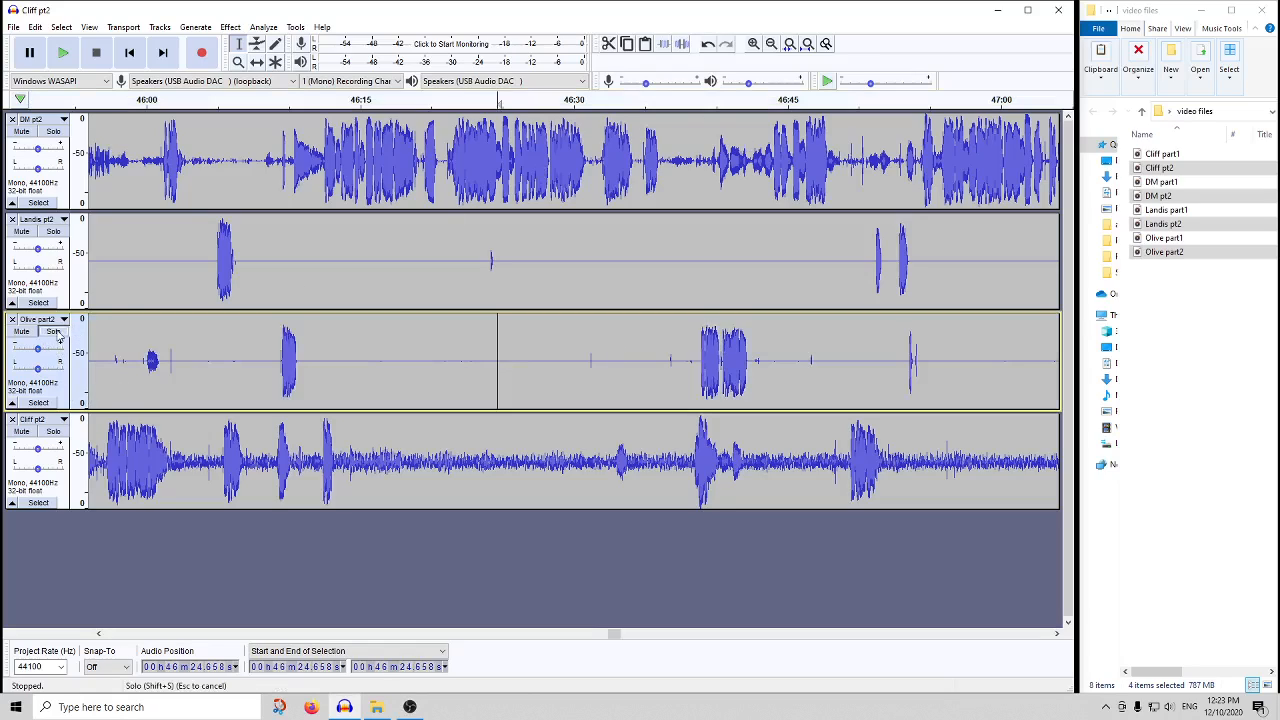
click(698, 102)
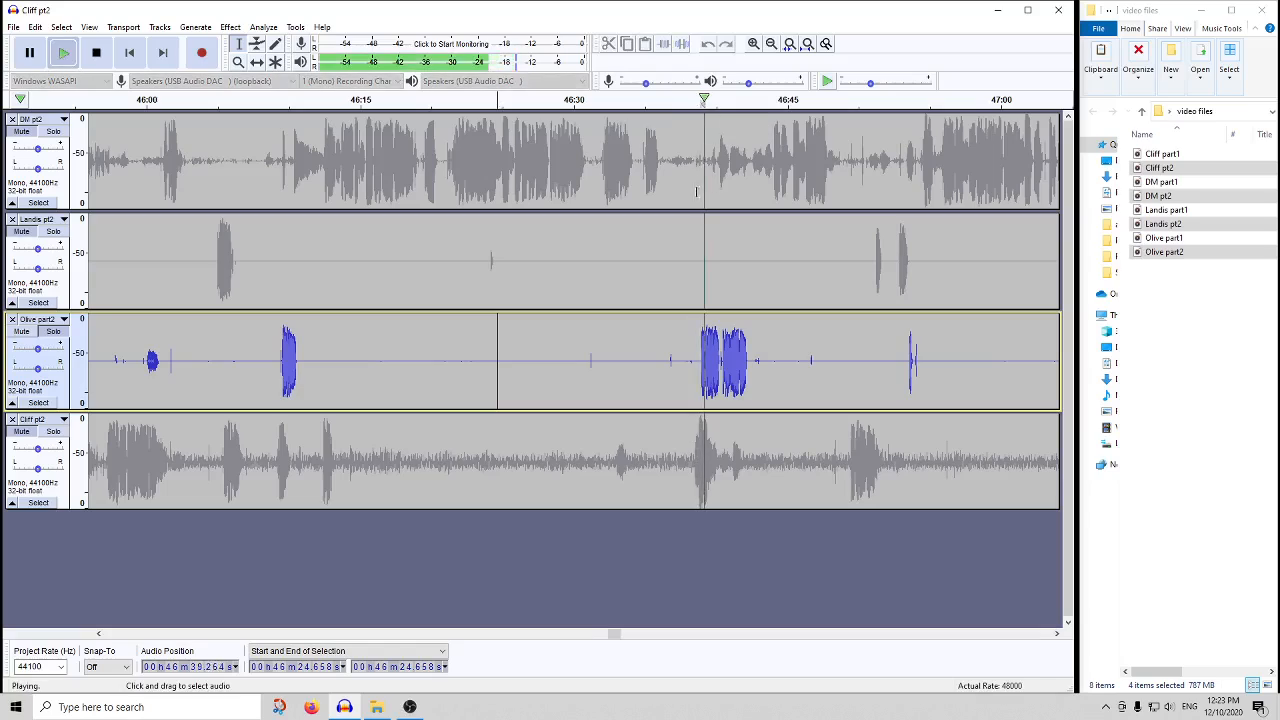
click(96, 53)
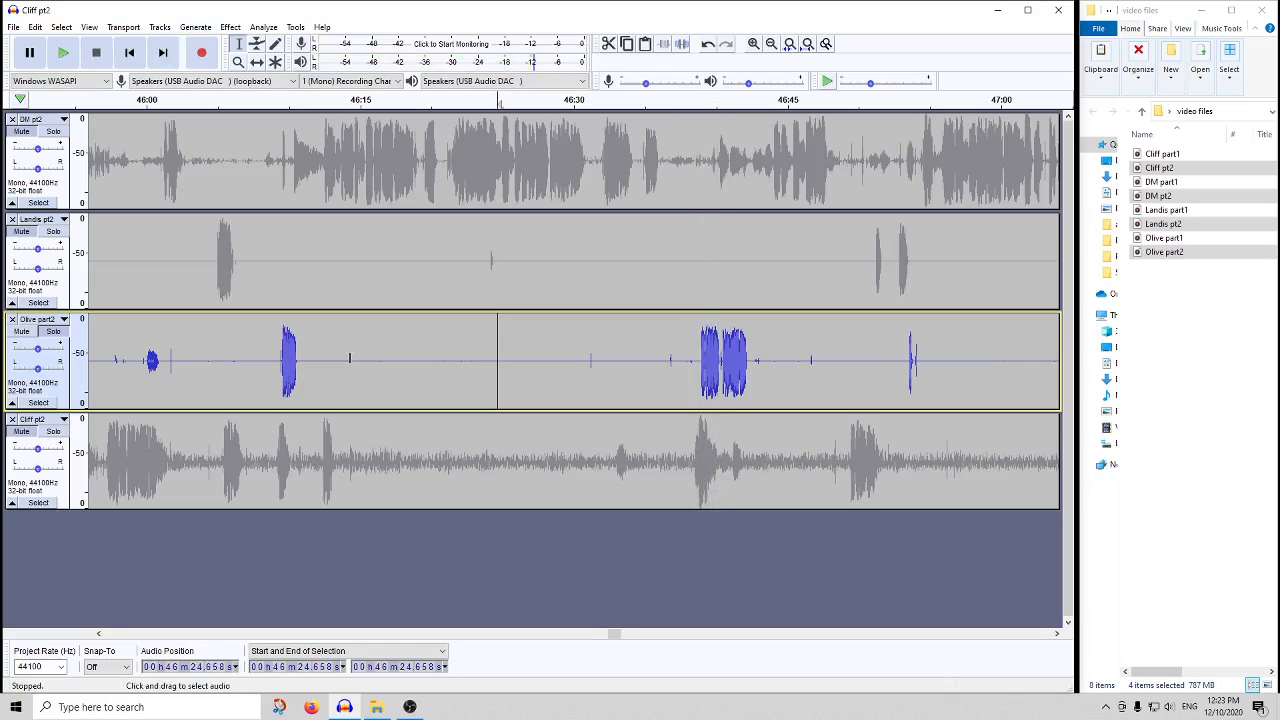
- Capture a noise profile from the Olive part2 speech between about 46:09 and 46:11
drag(272, 361, 303, 361)
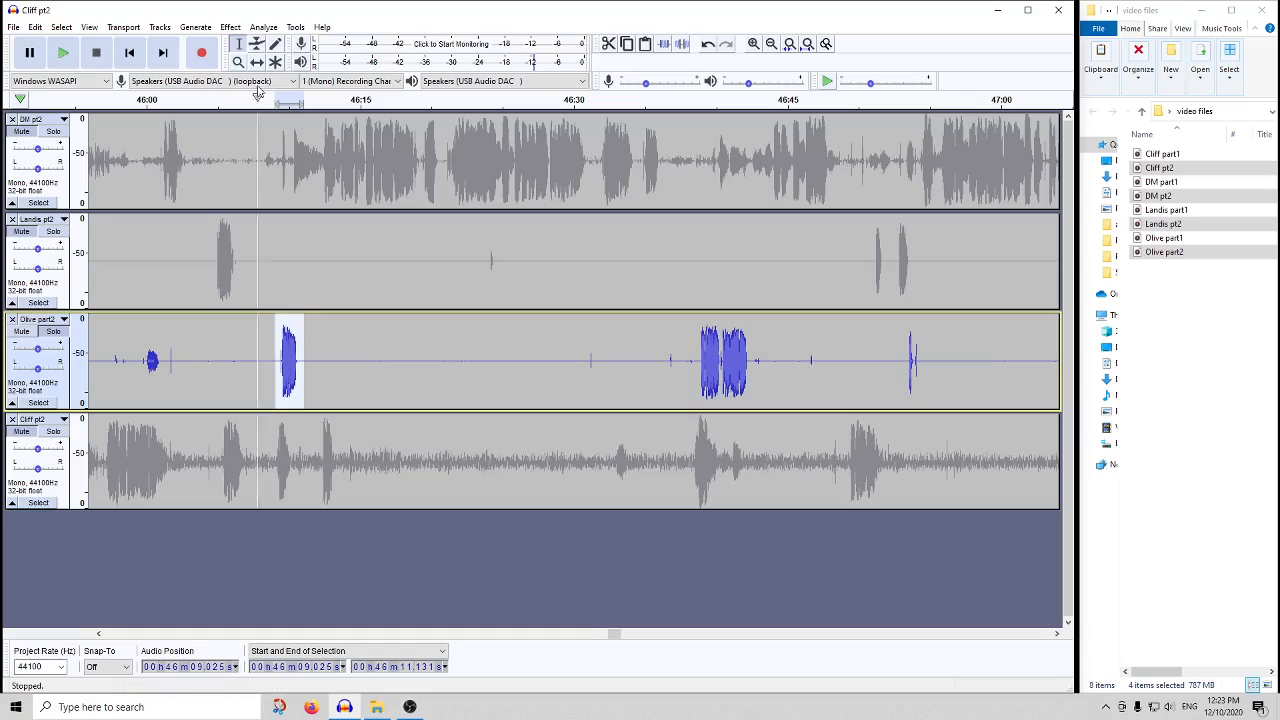
click(230, 27)
click(299, 295)
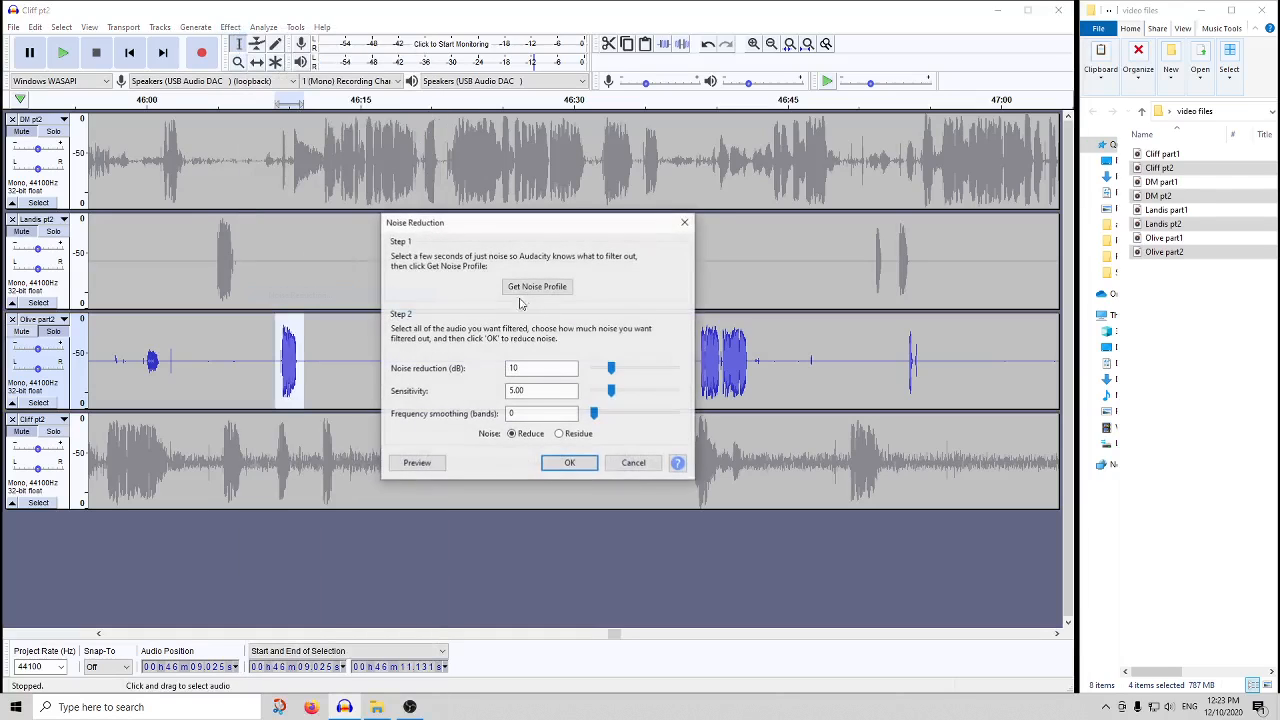
click(535, 288)
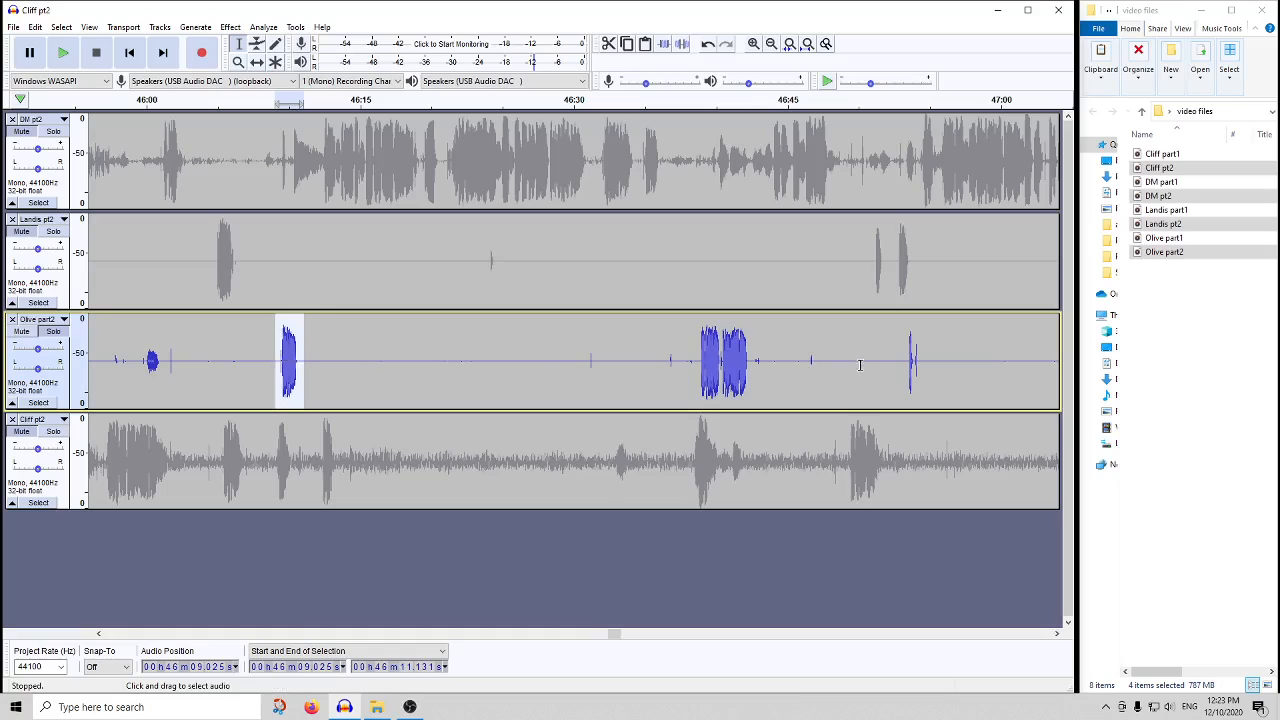
- Preview Noise Reduction on the Olive part2 speech from about 46:39 to 46:40, and close the effect without applying it
drag(722, 362, 700, 362)
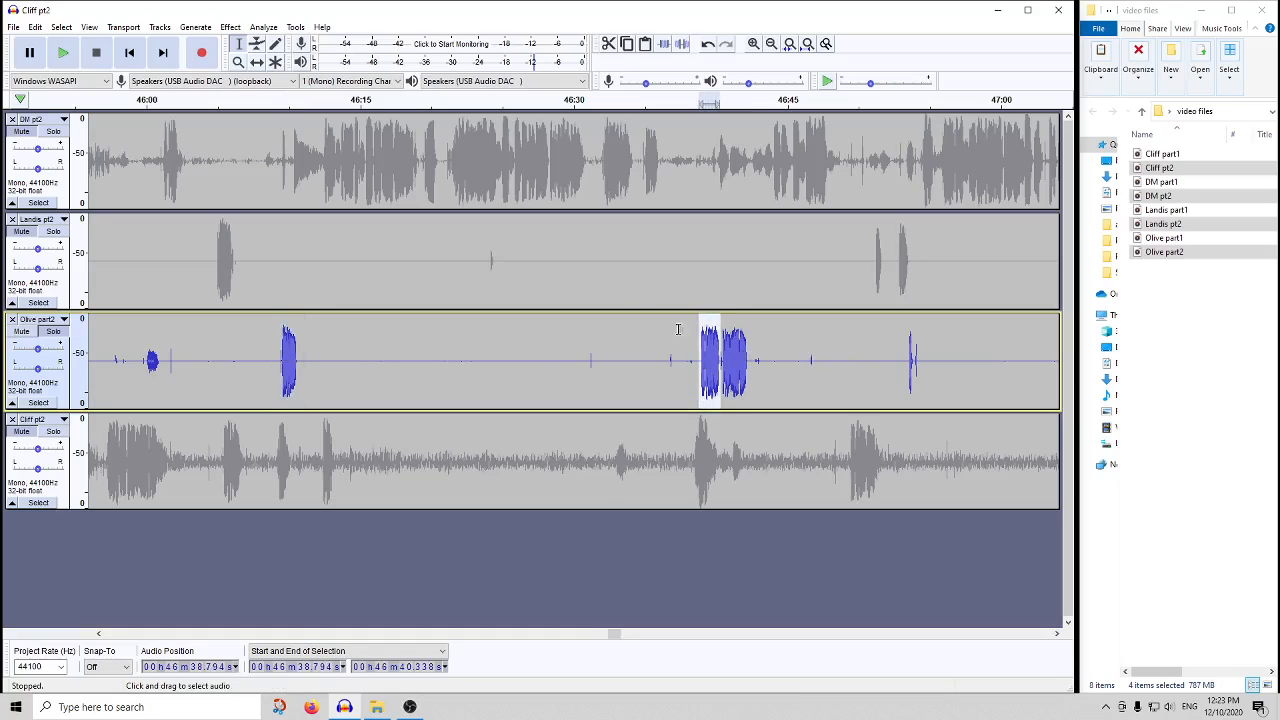
click(230, 27)
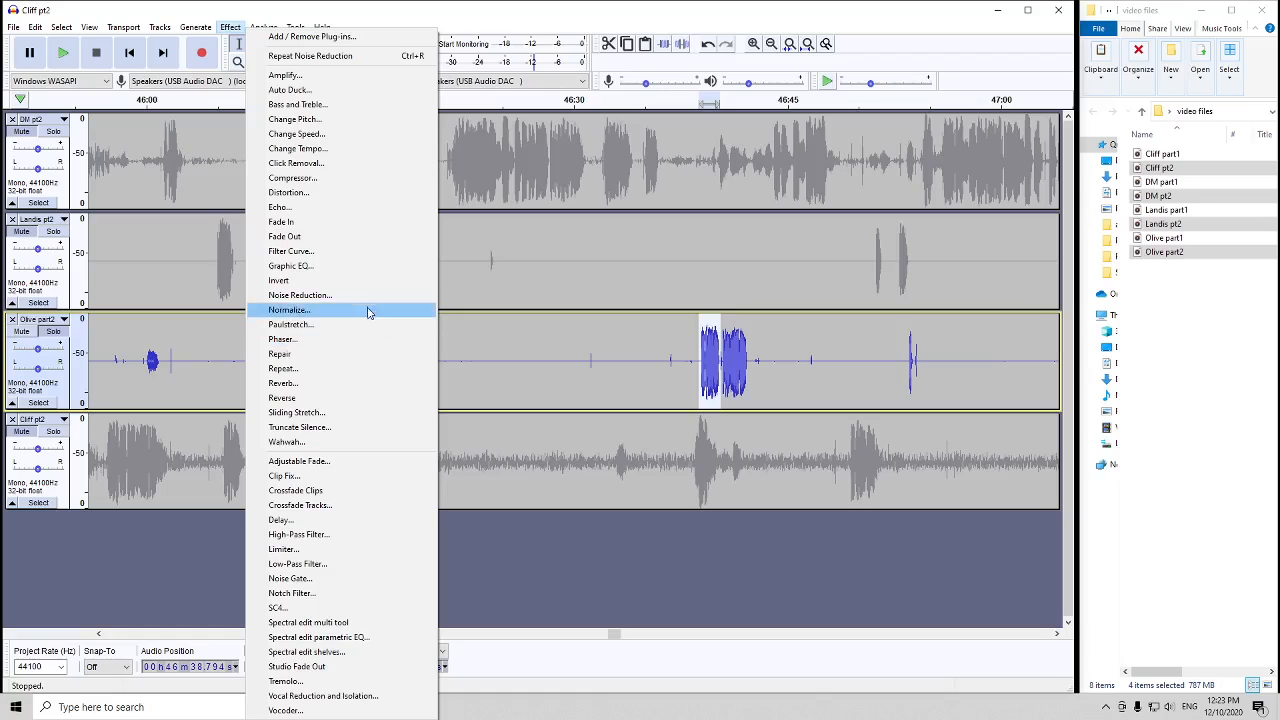
click(358, 296)
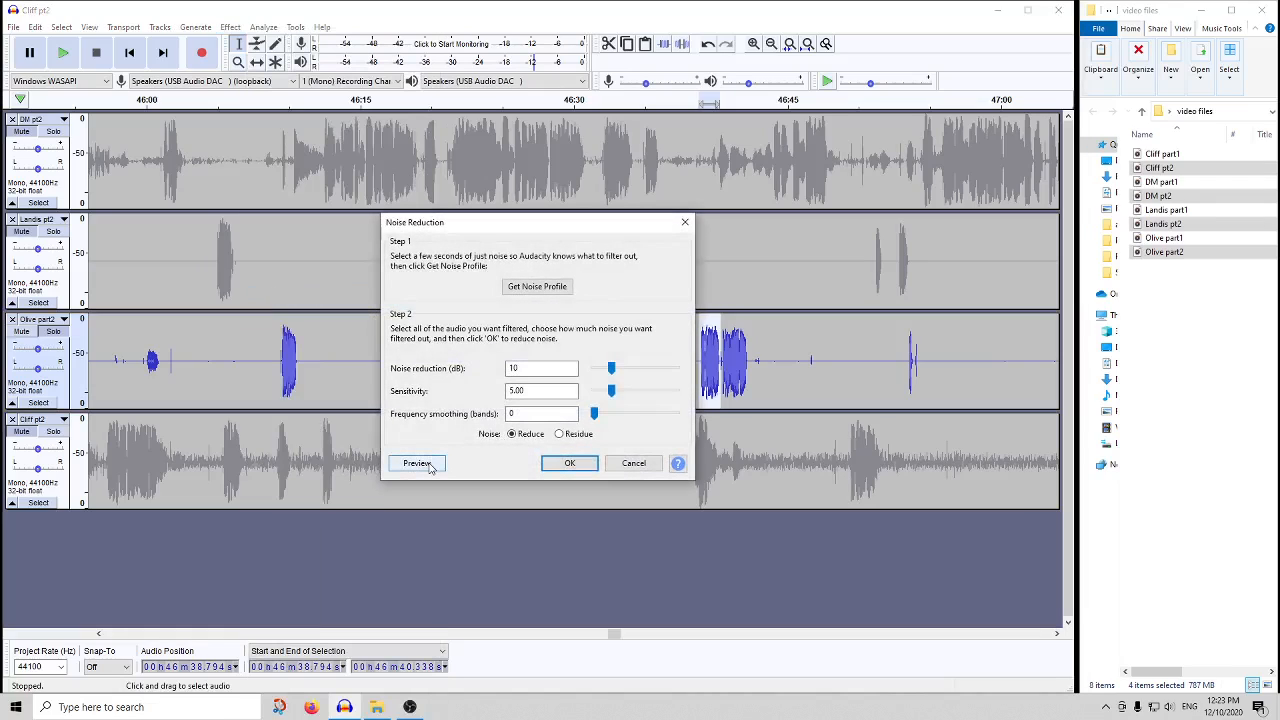
click(417, 463)
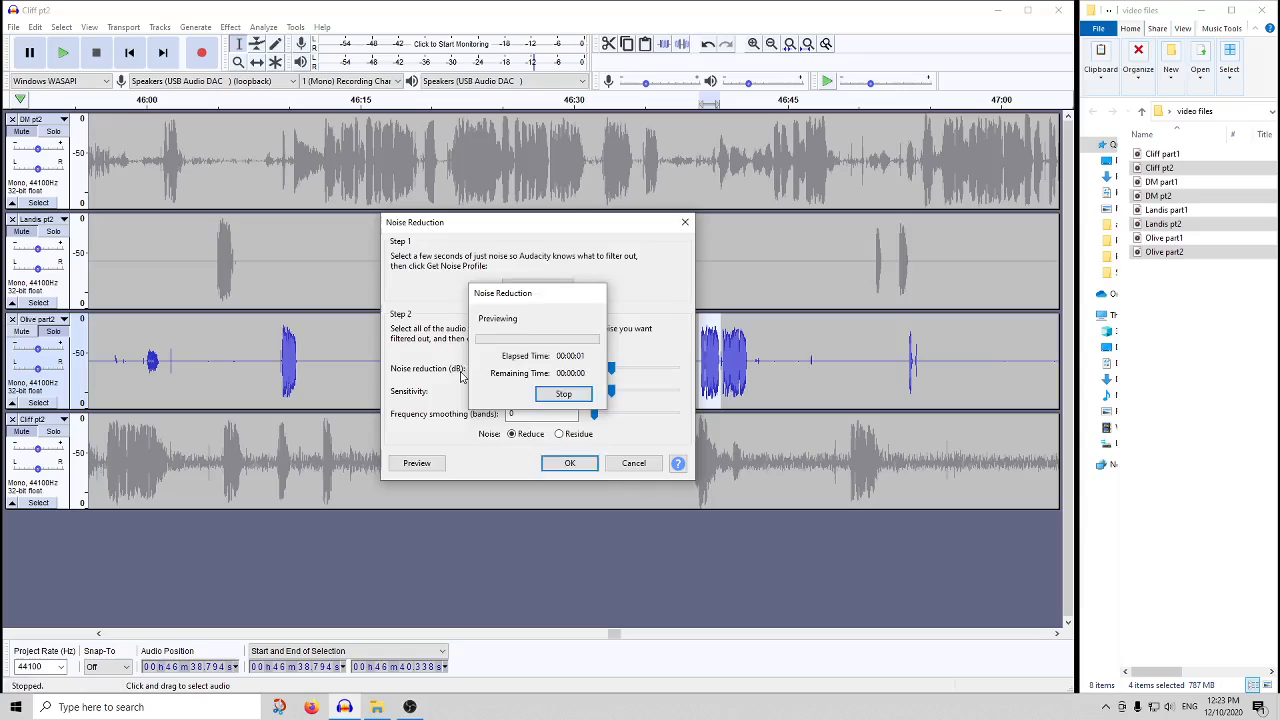
click(417, 463)
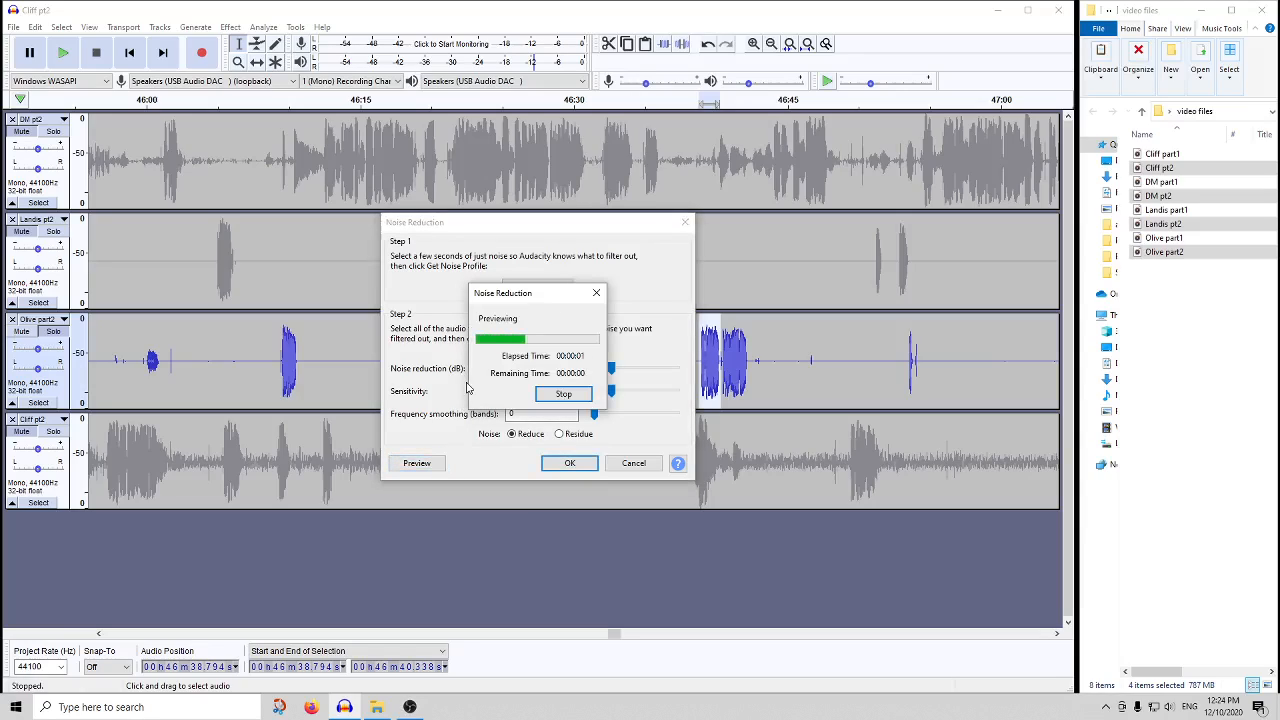
click(634, 463)
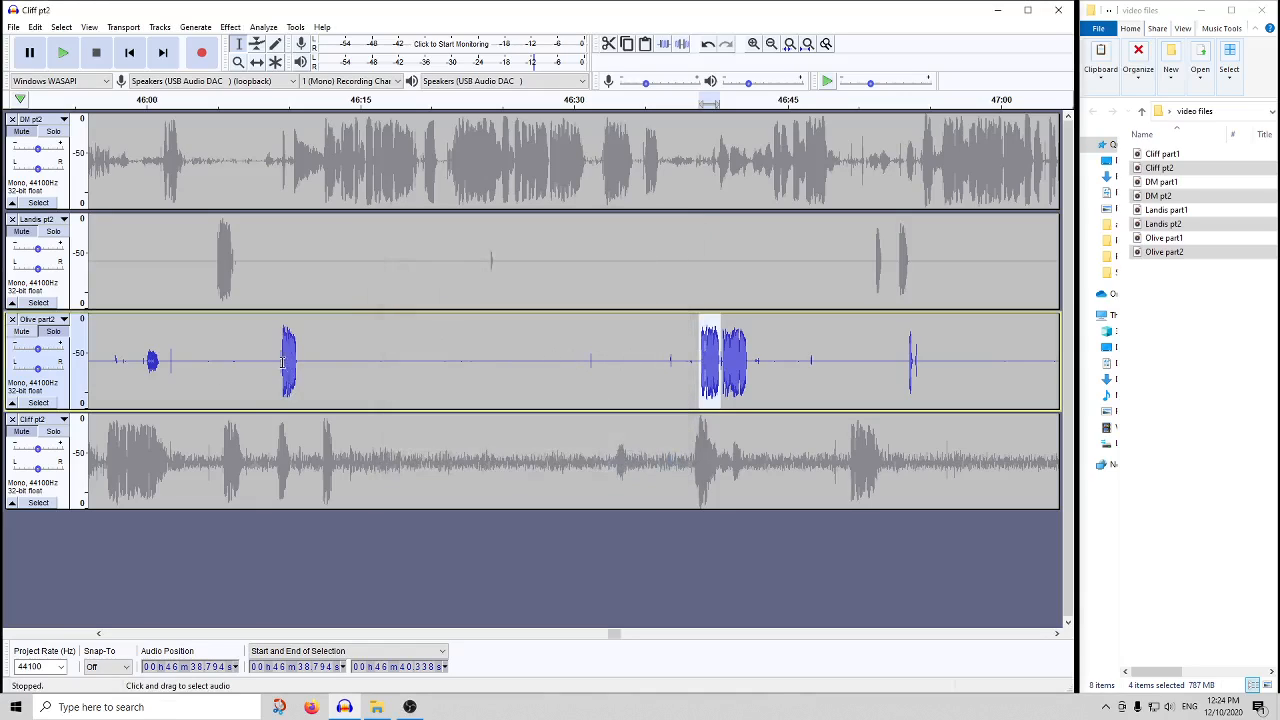
key(space)
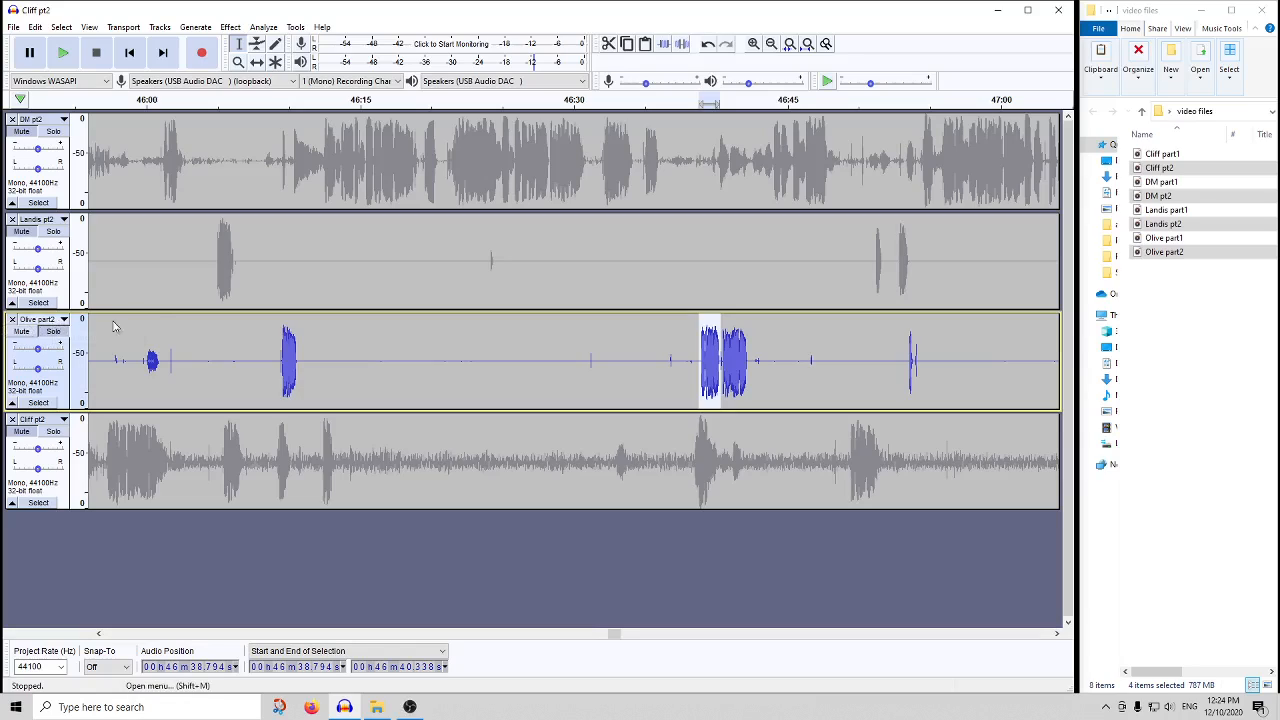
- Switch the Olive part2 track's display to the linear Waveform view and clear the selection
click(40, 319)
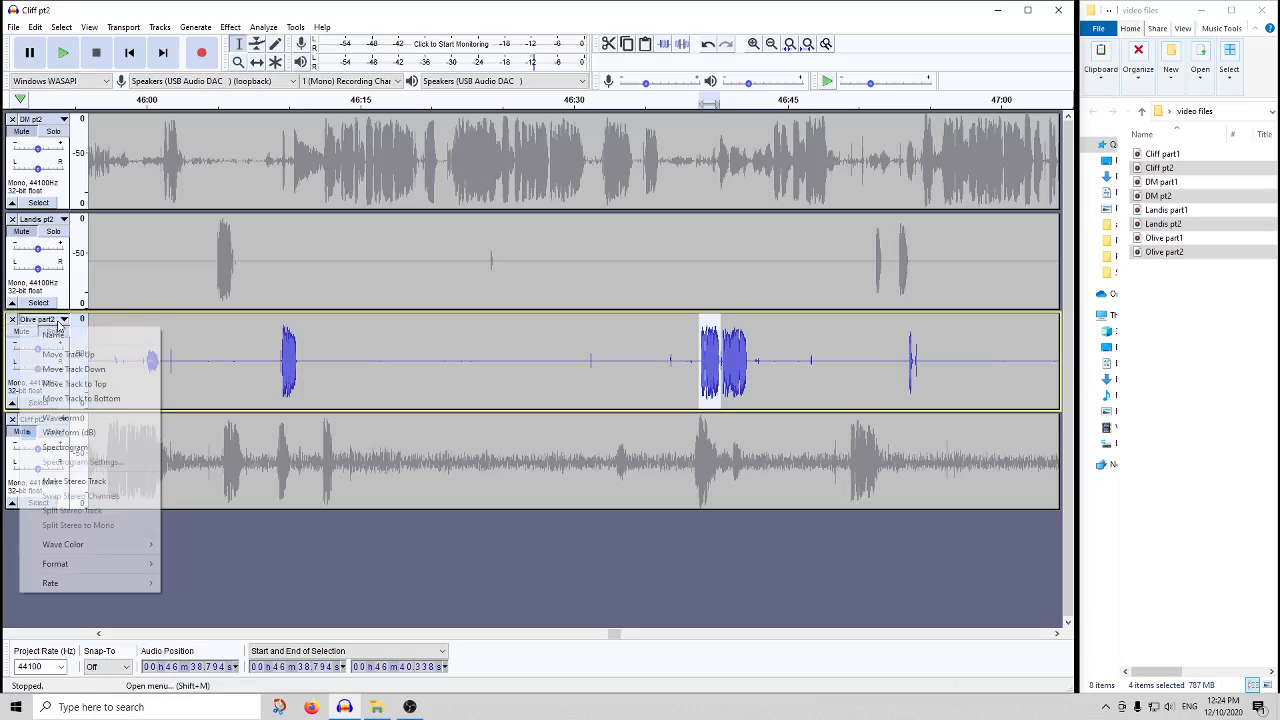
click(86, 419)
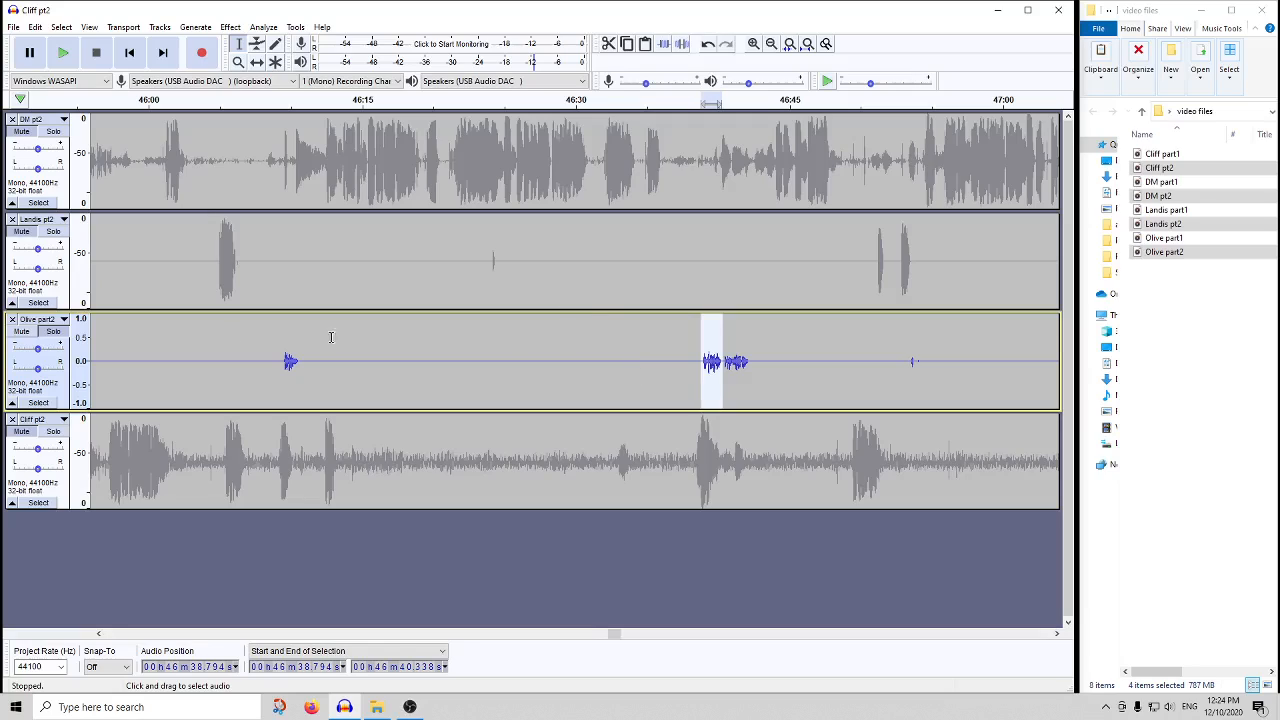
click(40, 319)
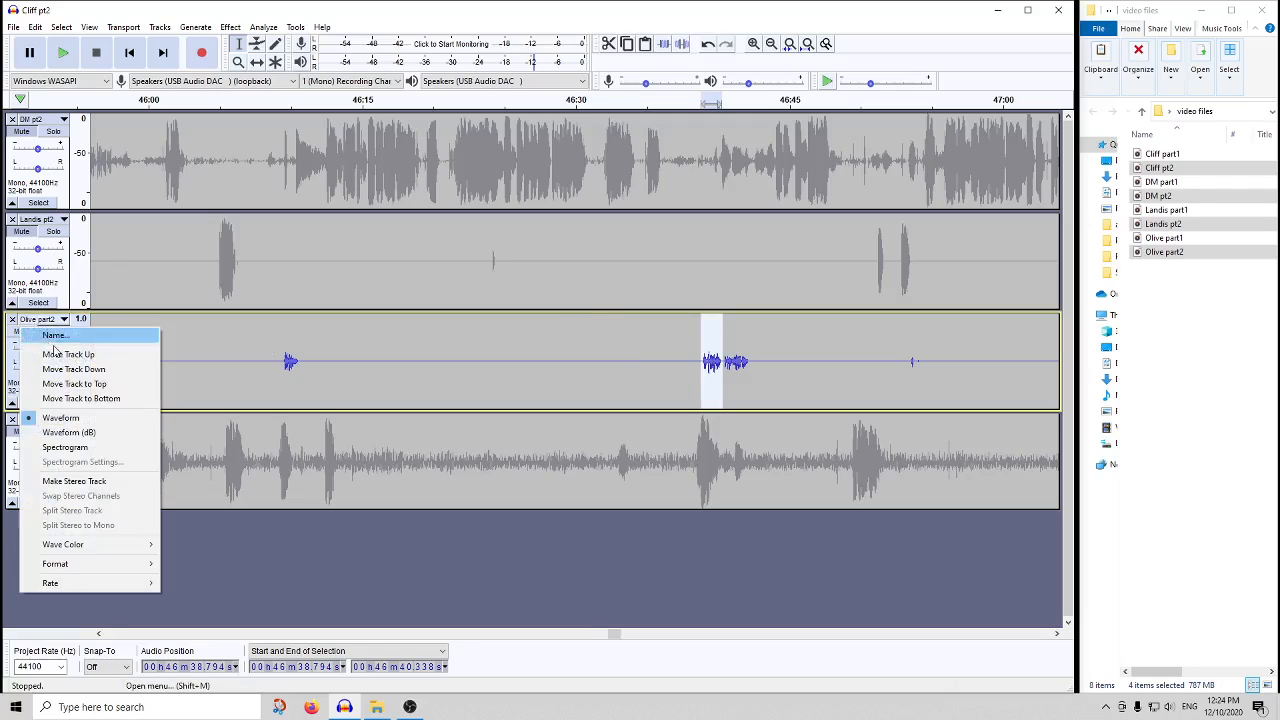
click(60, 417)
click(464, 370)
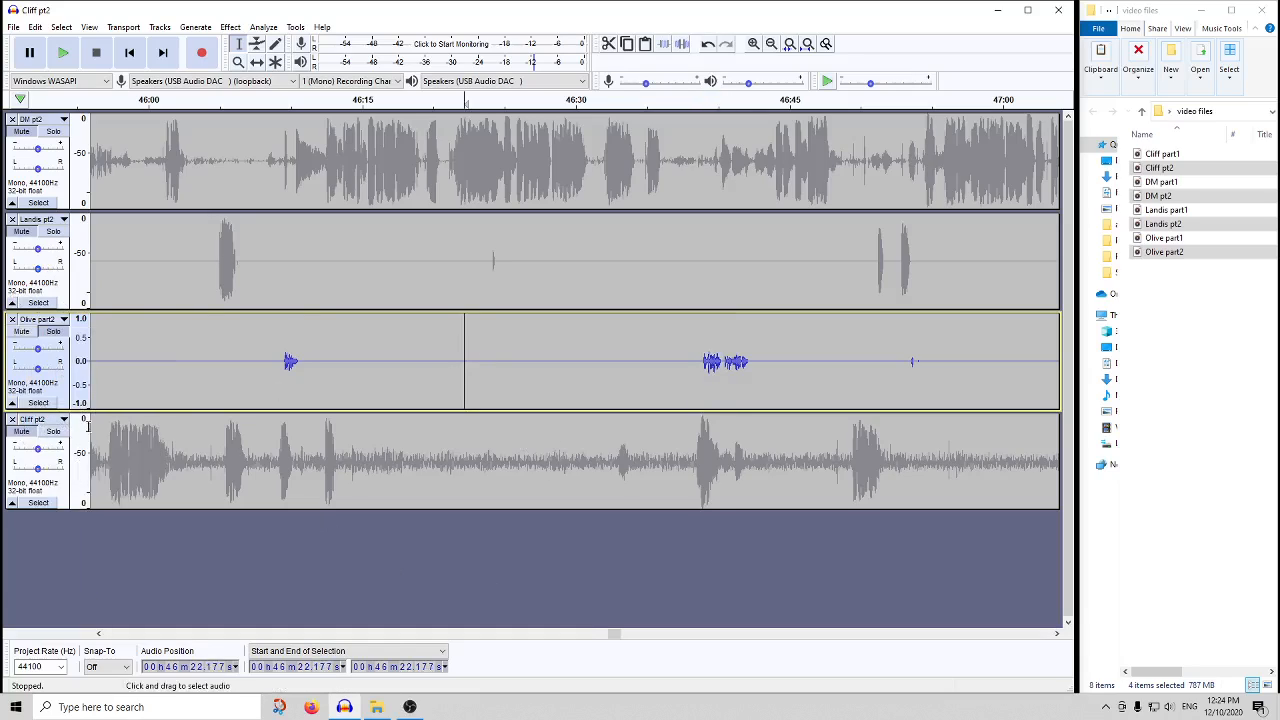
- Solo the Cliff pt2 track and zoom in on its stretch from about 53:04 to 54:19
click(789, 44)
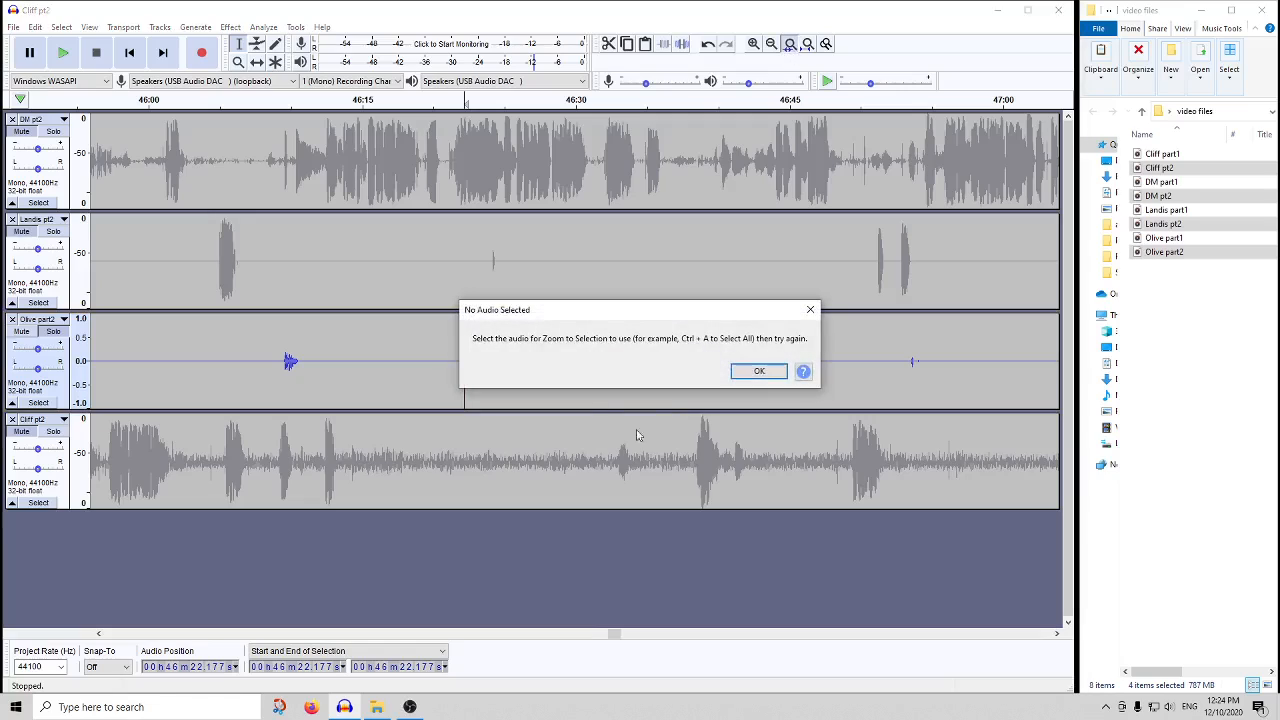
click(759, 371)
click(808, 44)
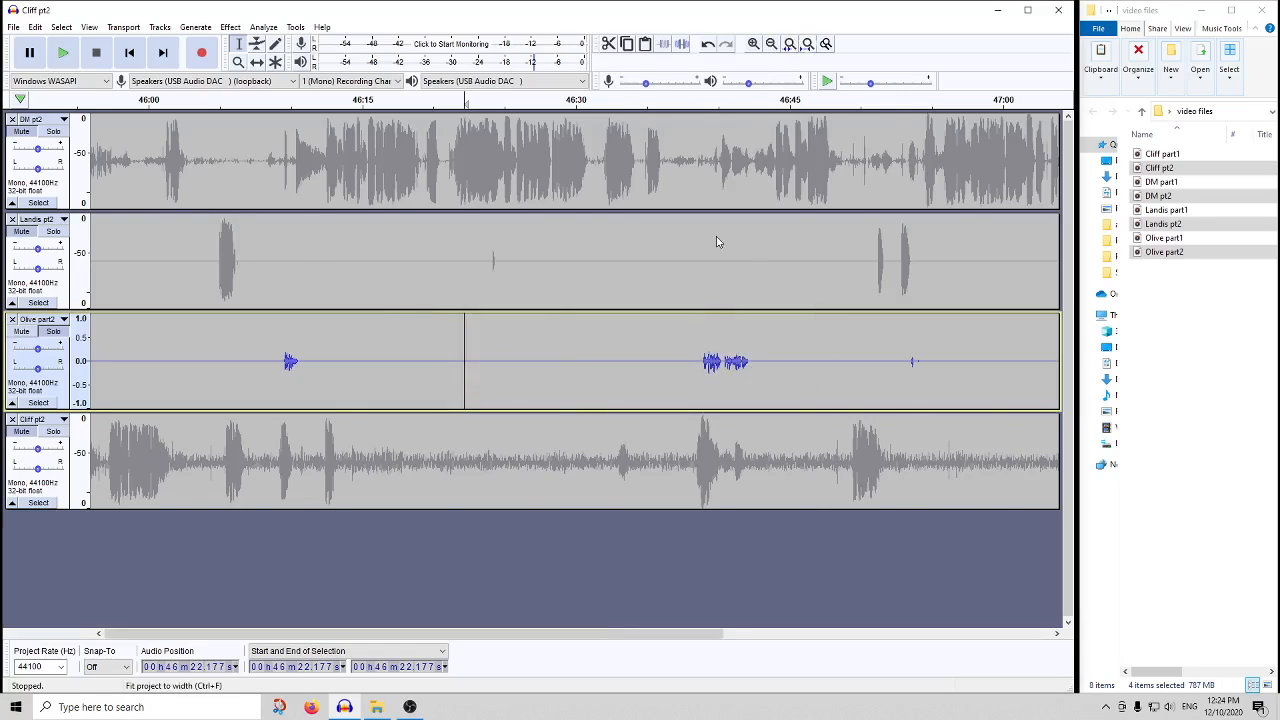
click(40, 470)
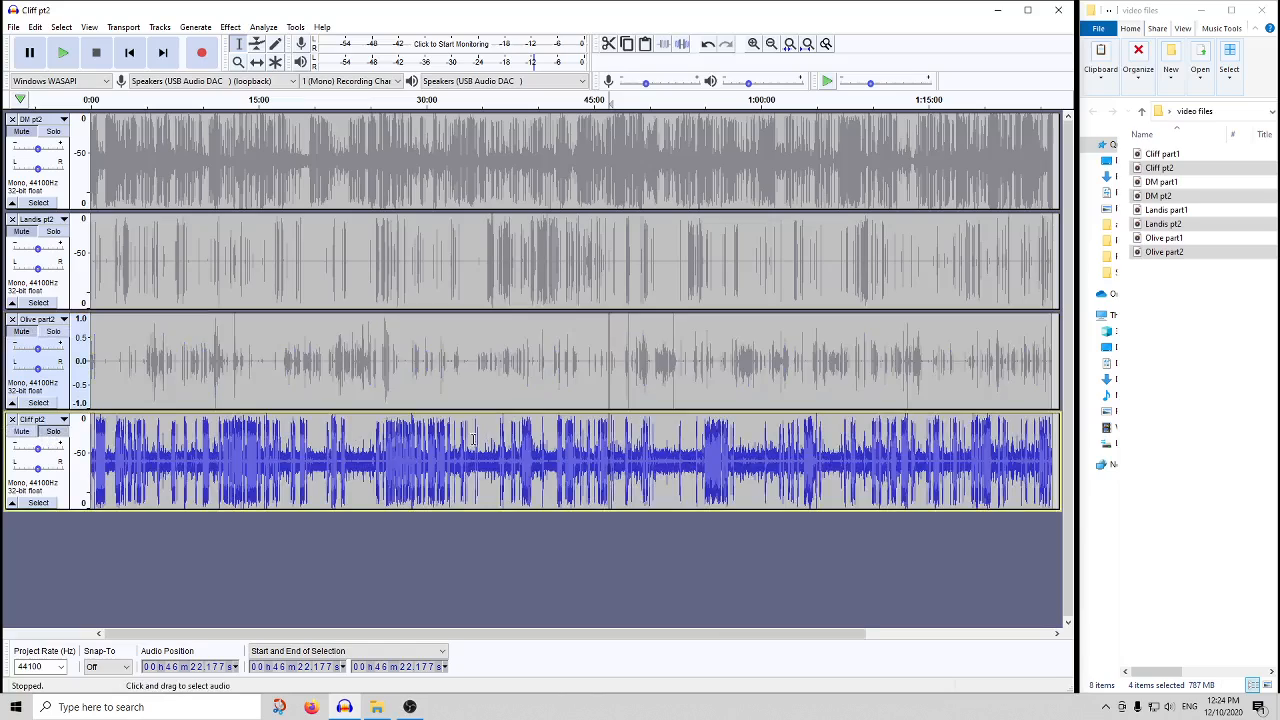
drag(700, 478, 685, 475)
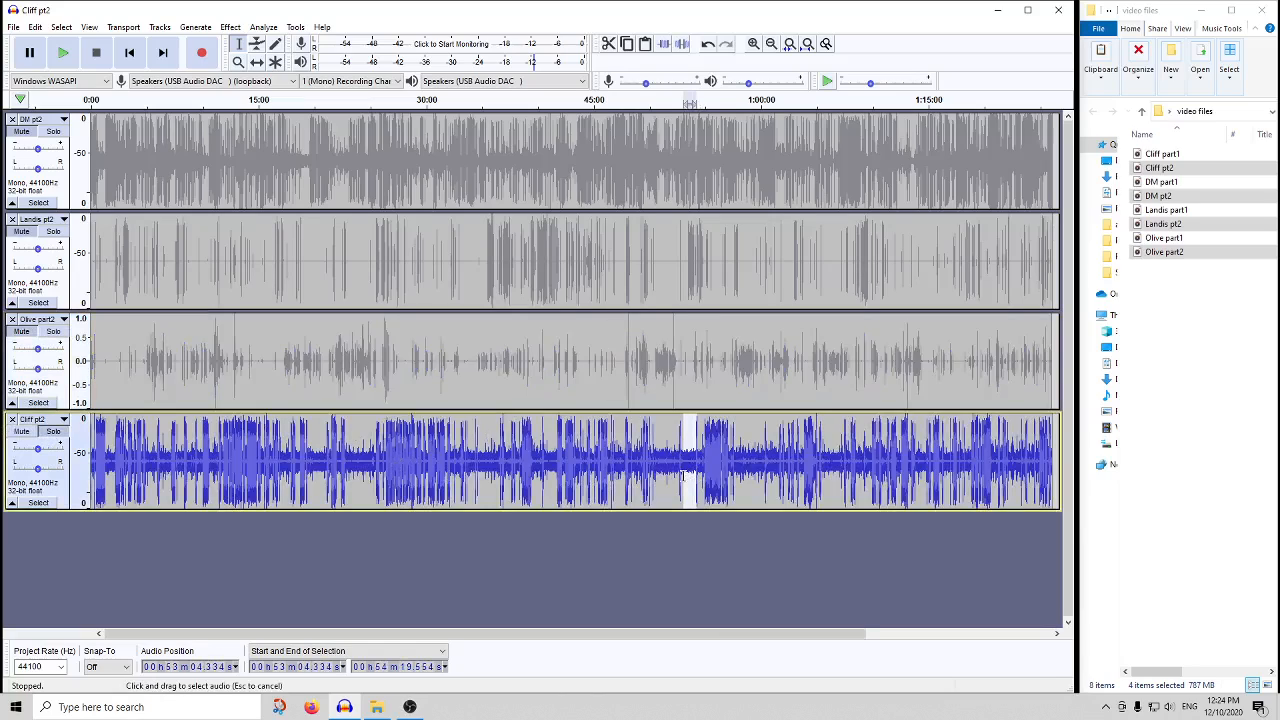
click(790, 44)
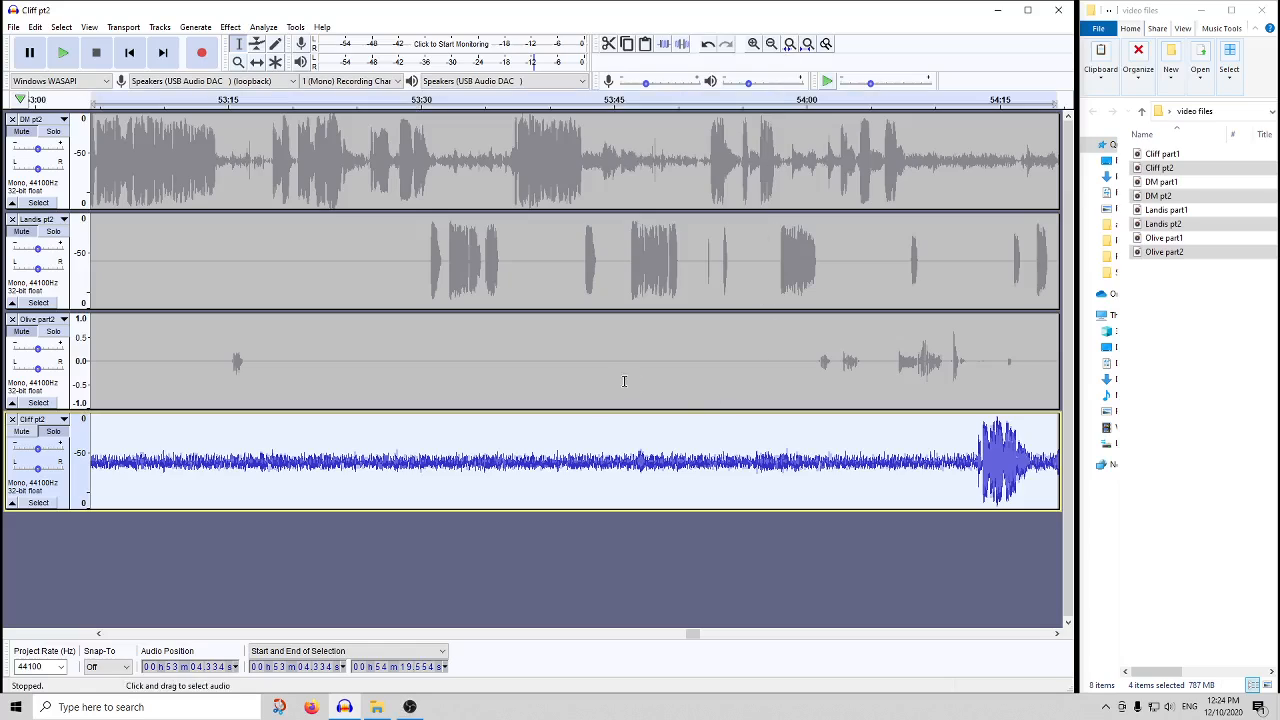
- Capture a noise profile from the speech-free background noise in Cliff pt2 between about 53:21 and 53:39
drag(521, 486, 452, 482)
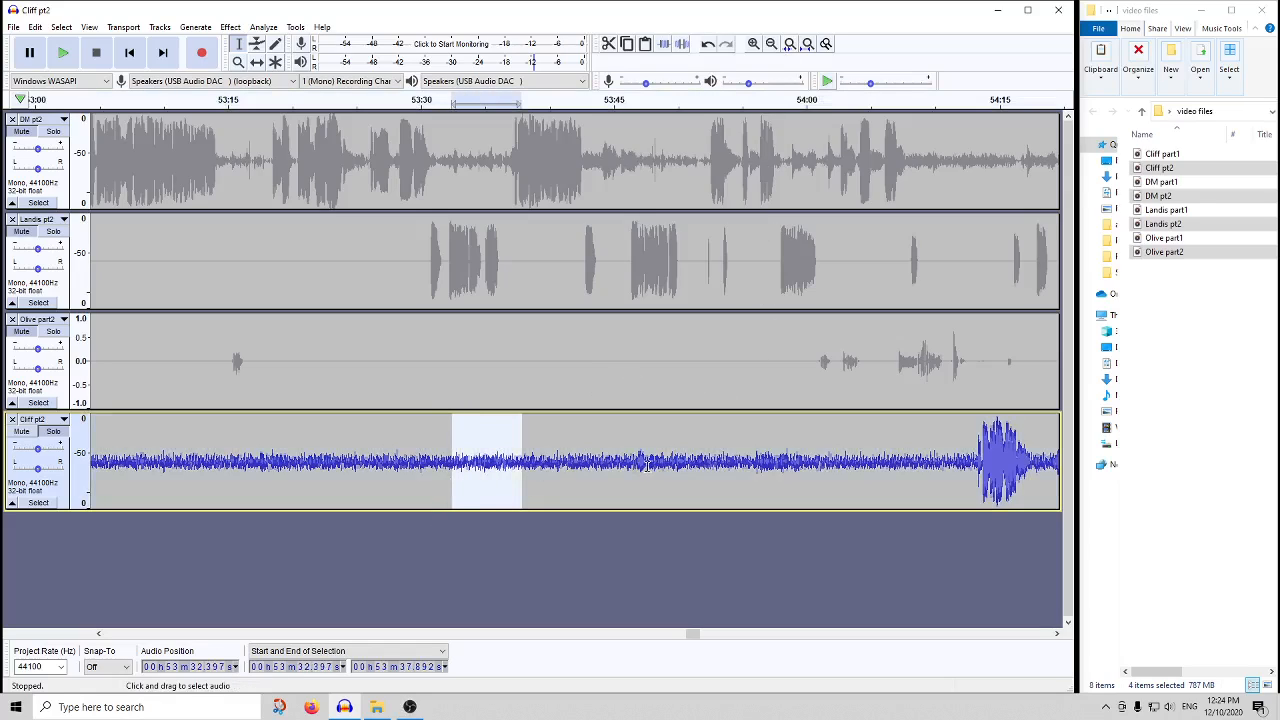
click(634, 466)
drag(538, 470, 316, 487)
click(229, 27)
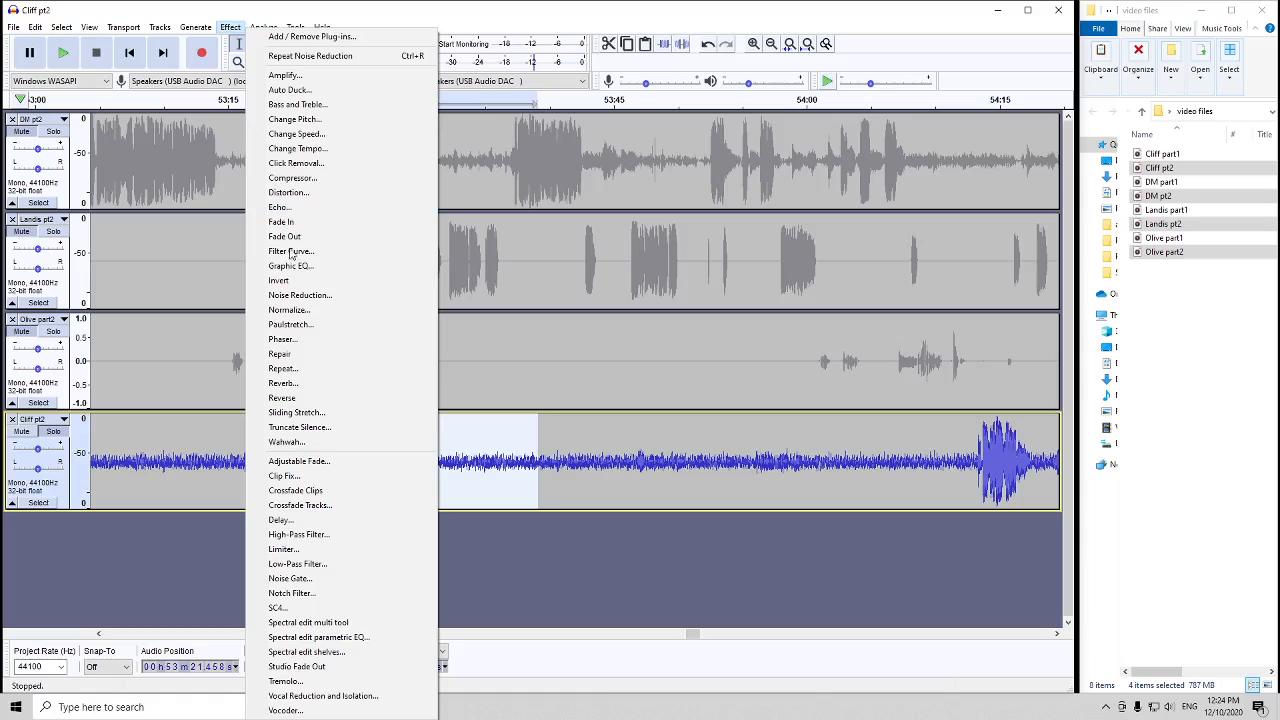
click(294, 291)
click(538, 288)
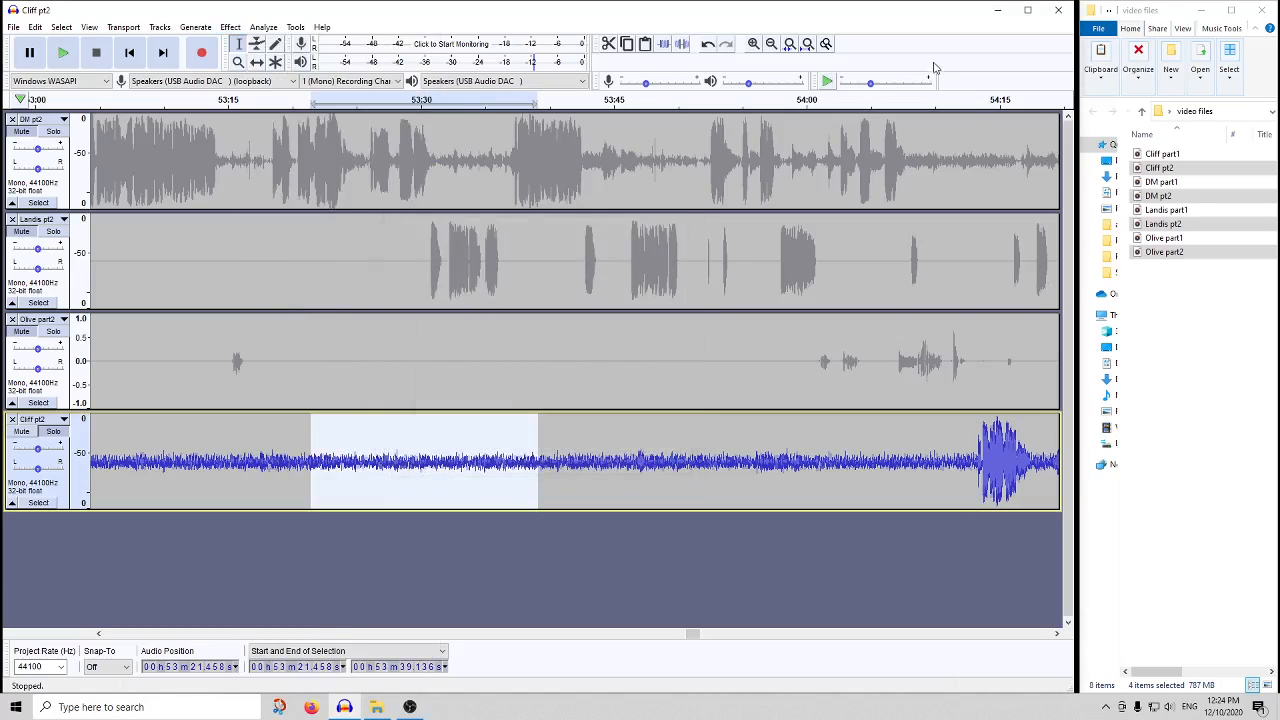
- Play the Cliff pt2 speech near 54:15, and preview Noise Reduction on the selection from about 54:13 to 54:18
click(970, 99)
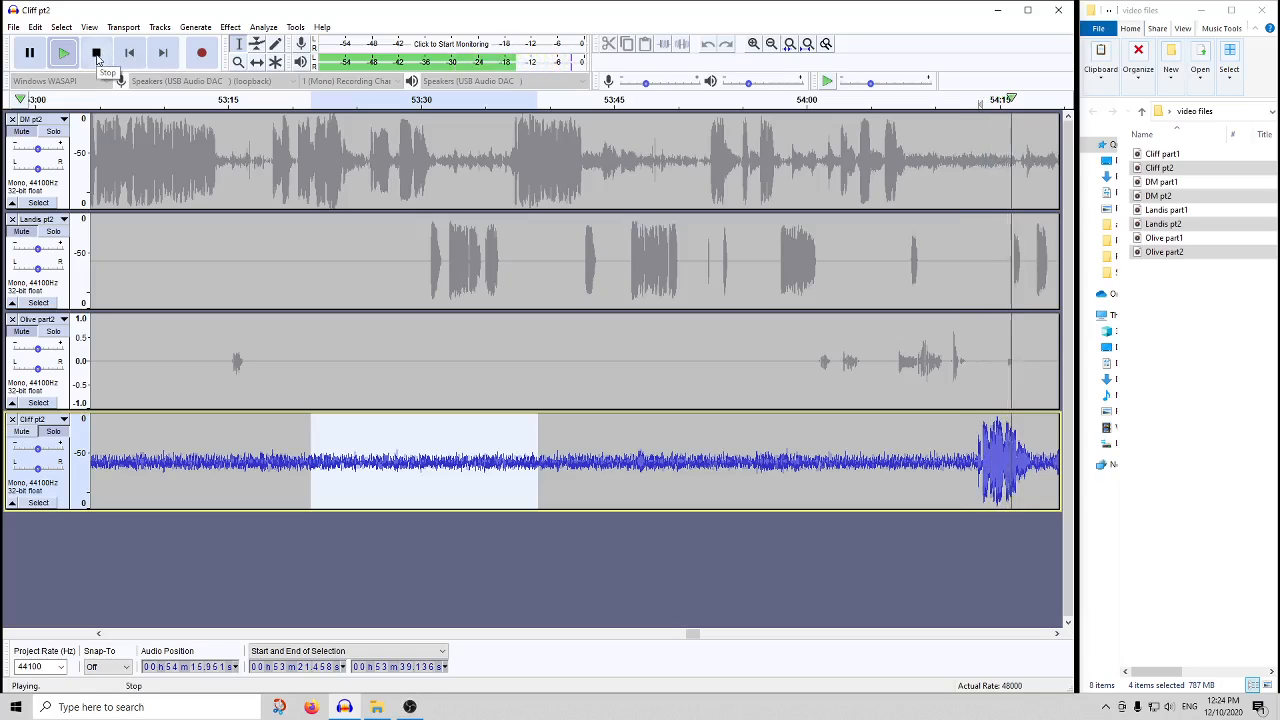
click(97, 55)
drag(1036, 463, 976, 463)
click(230, 27)
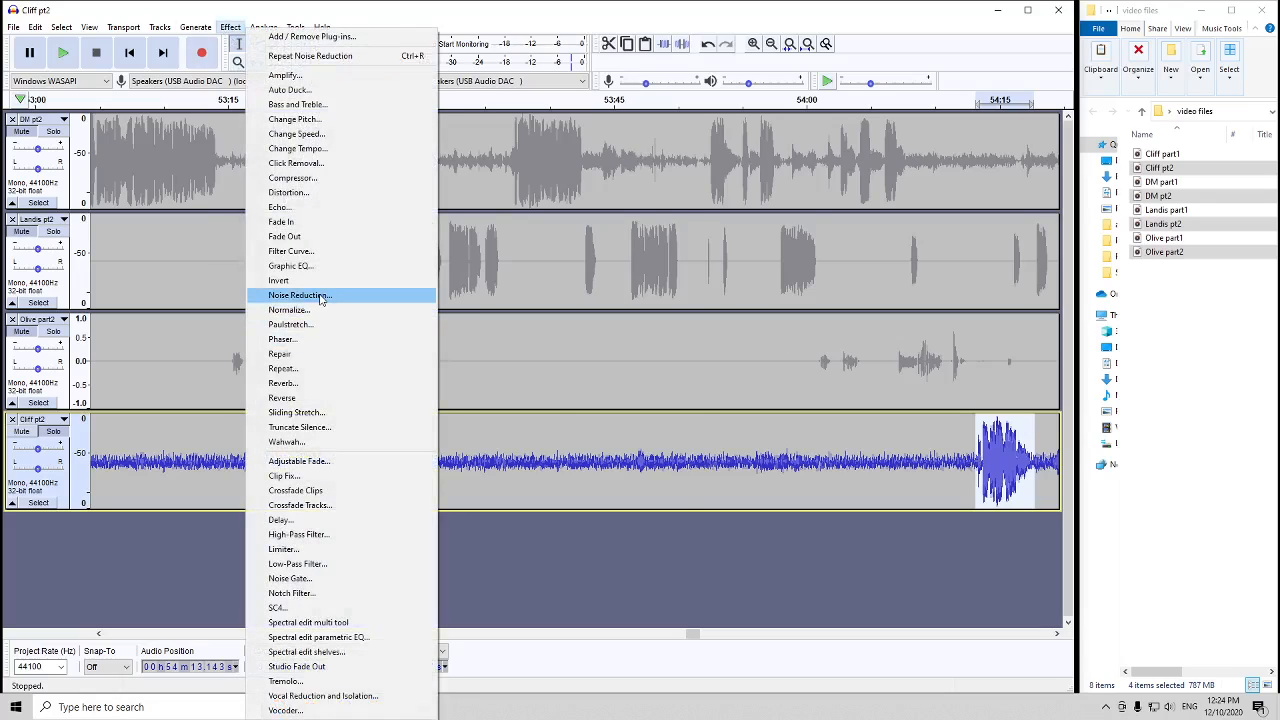
click(323, 295)
click(416, 463)
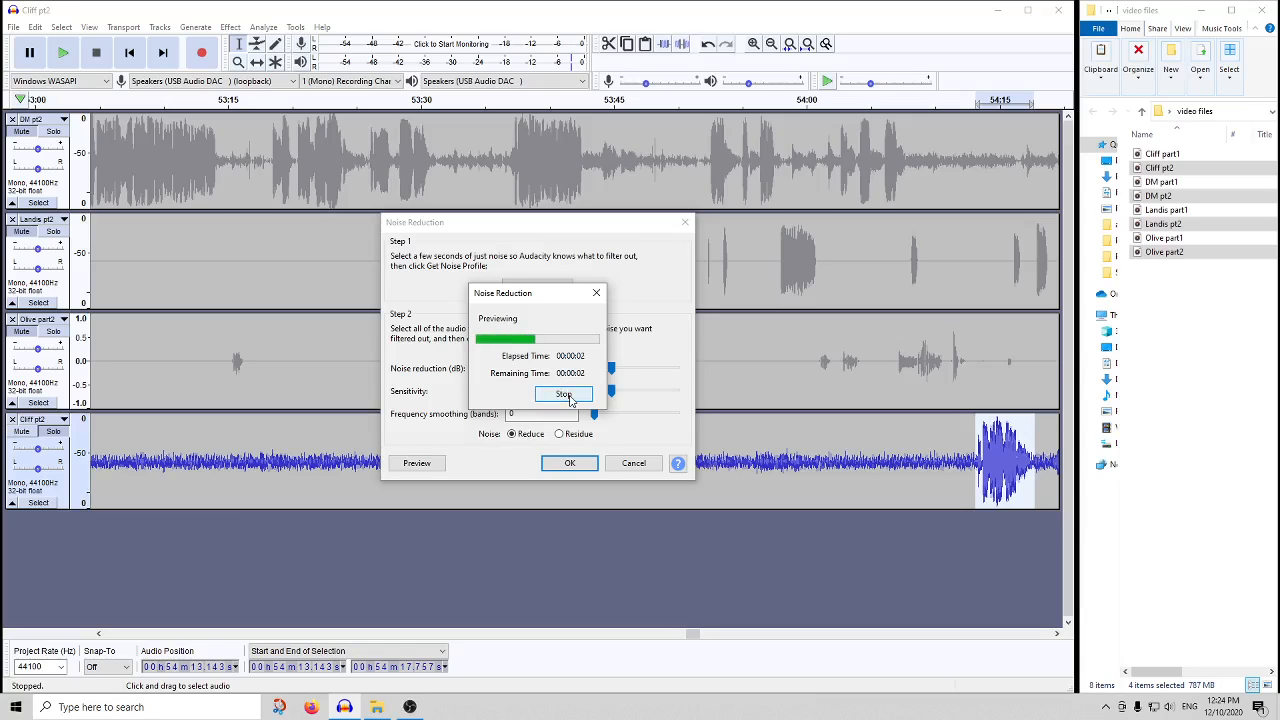
click(634, 463)
- Apply Noise Reduction to the entire Cliff pt2 track with 10 dB, sensitivity 5.00 and frequency smoothing 0
double_click(594, 462)
click(230, 27)
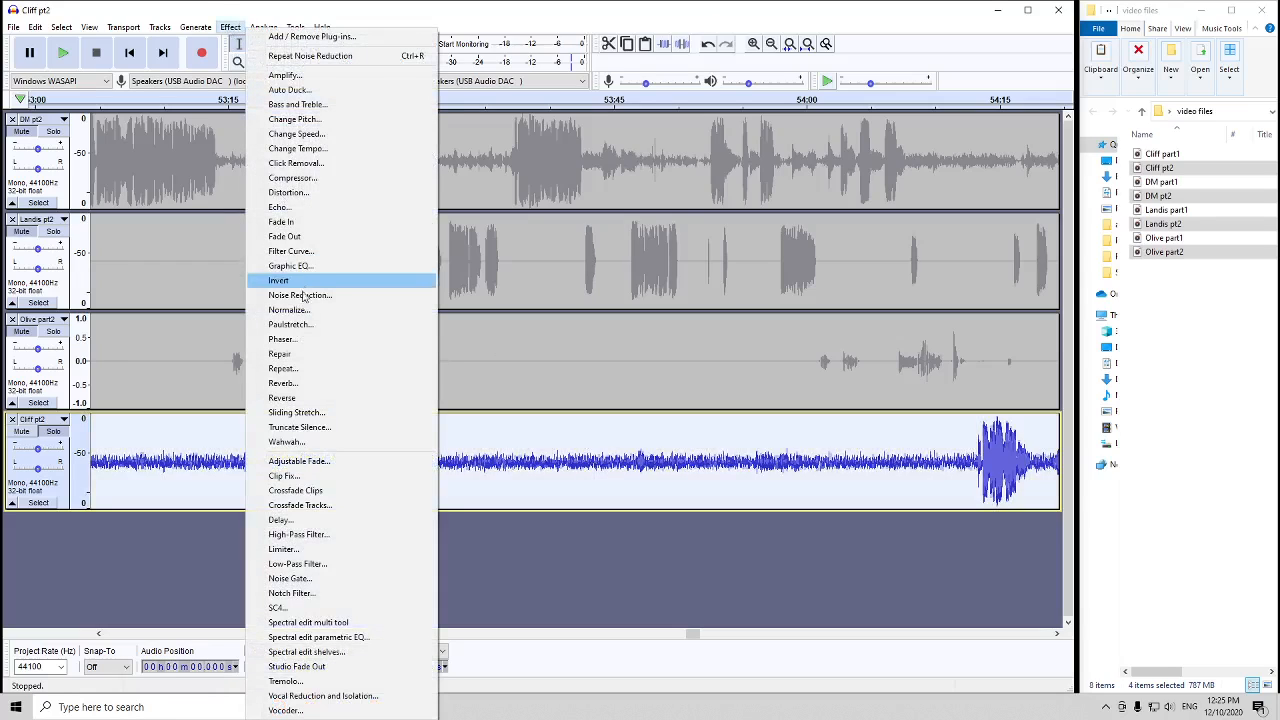
click(305, 292)
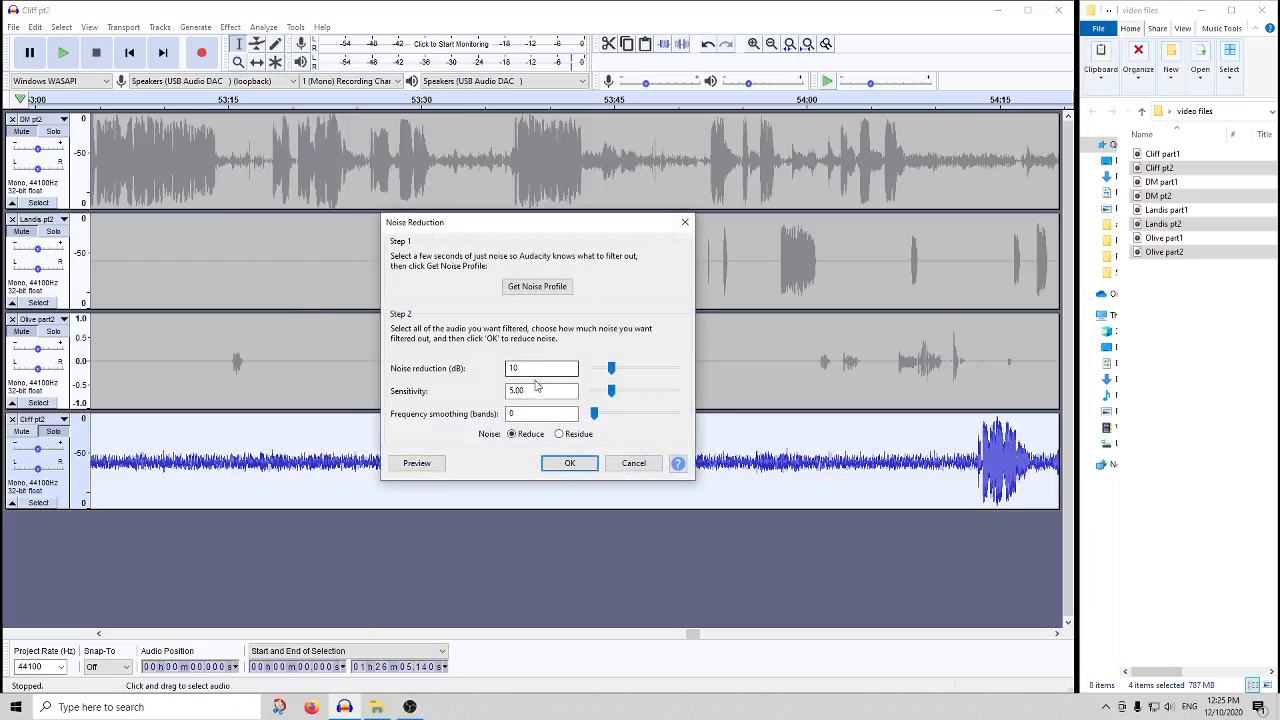
click(568, 465)
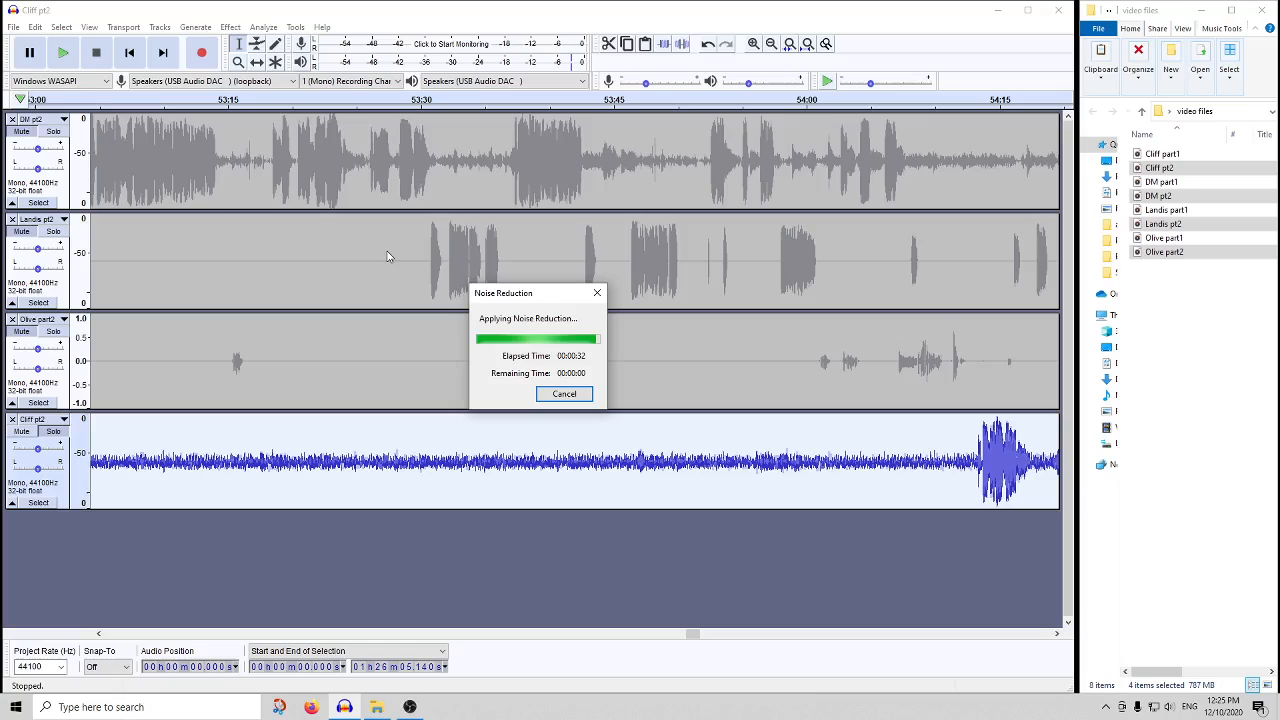
- Play the soloed Cliff pt2 track from about 54:13 several times to check the cleaned speech
click(52, 240)
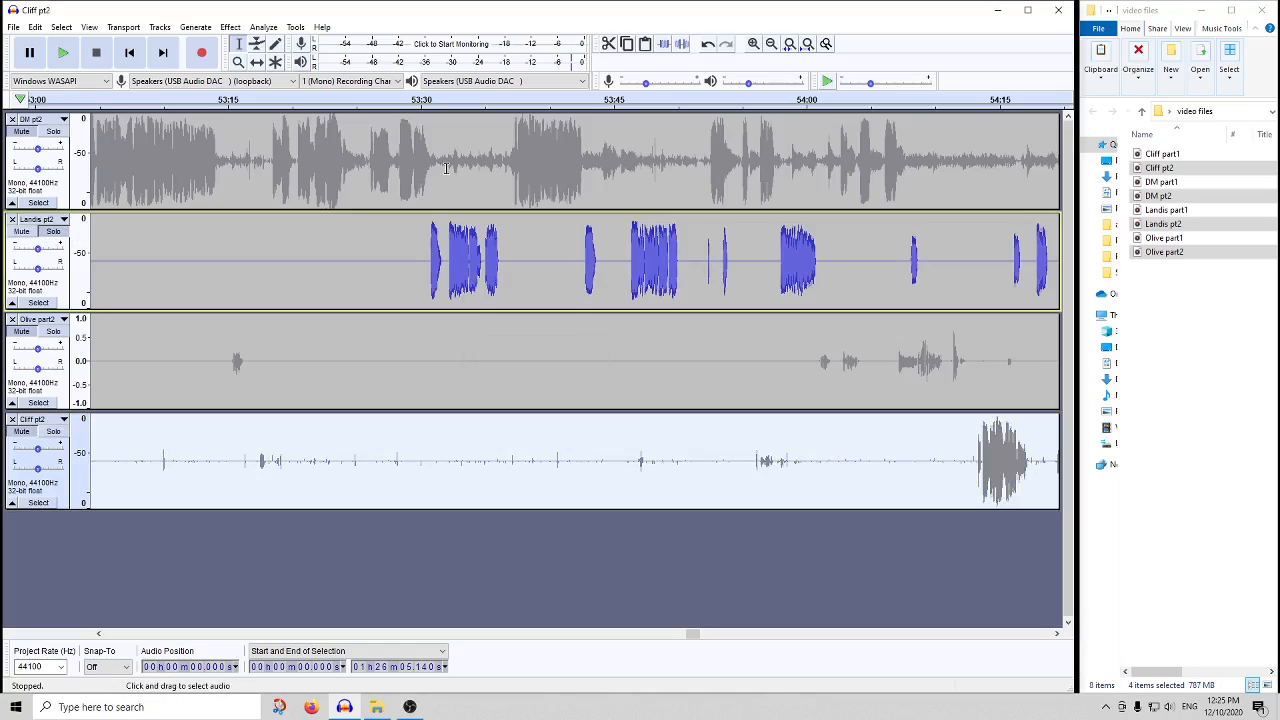
click(50, 442)
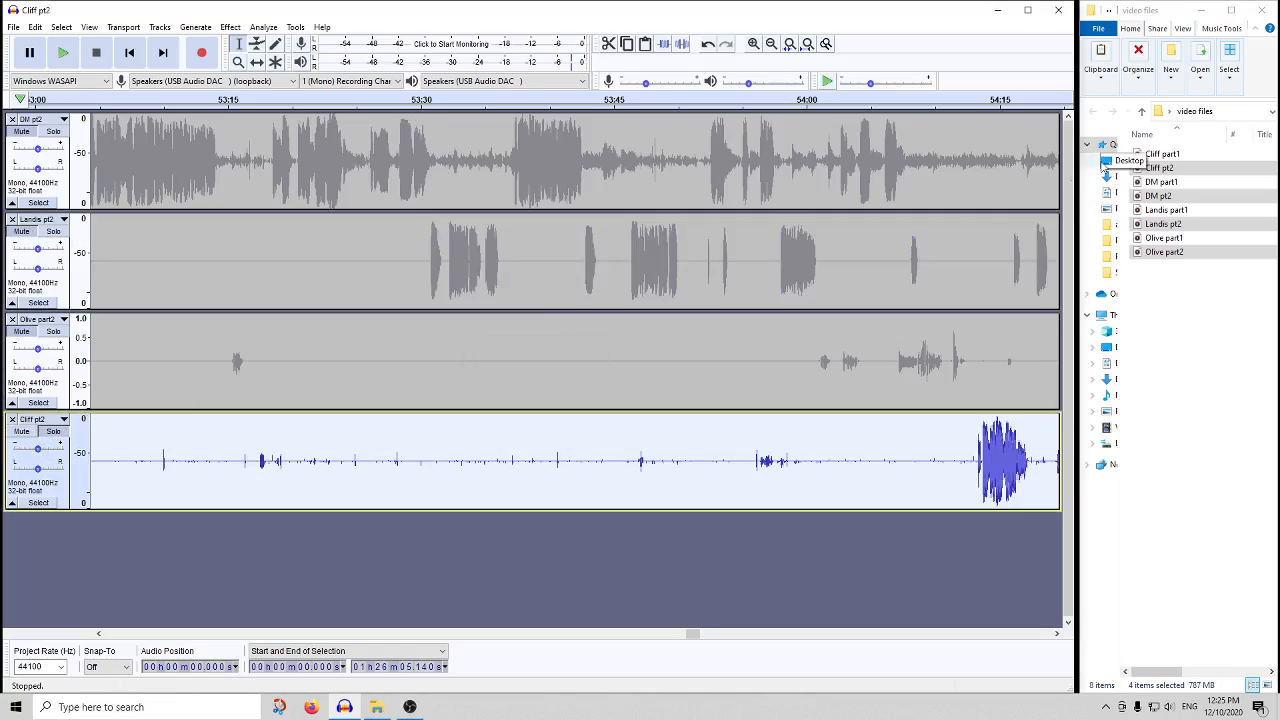
click(972, 104)
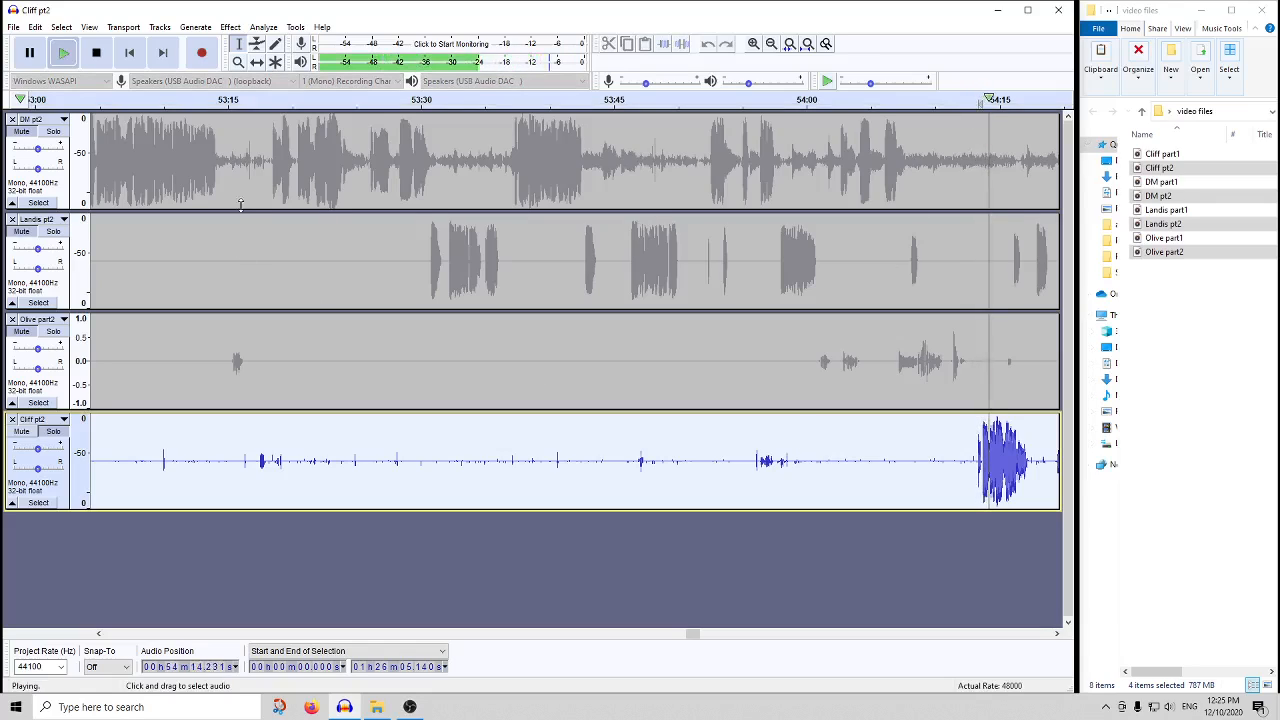
click(96, 52)
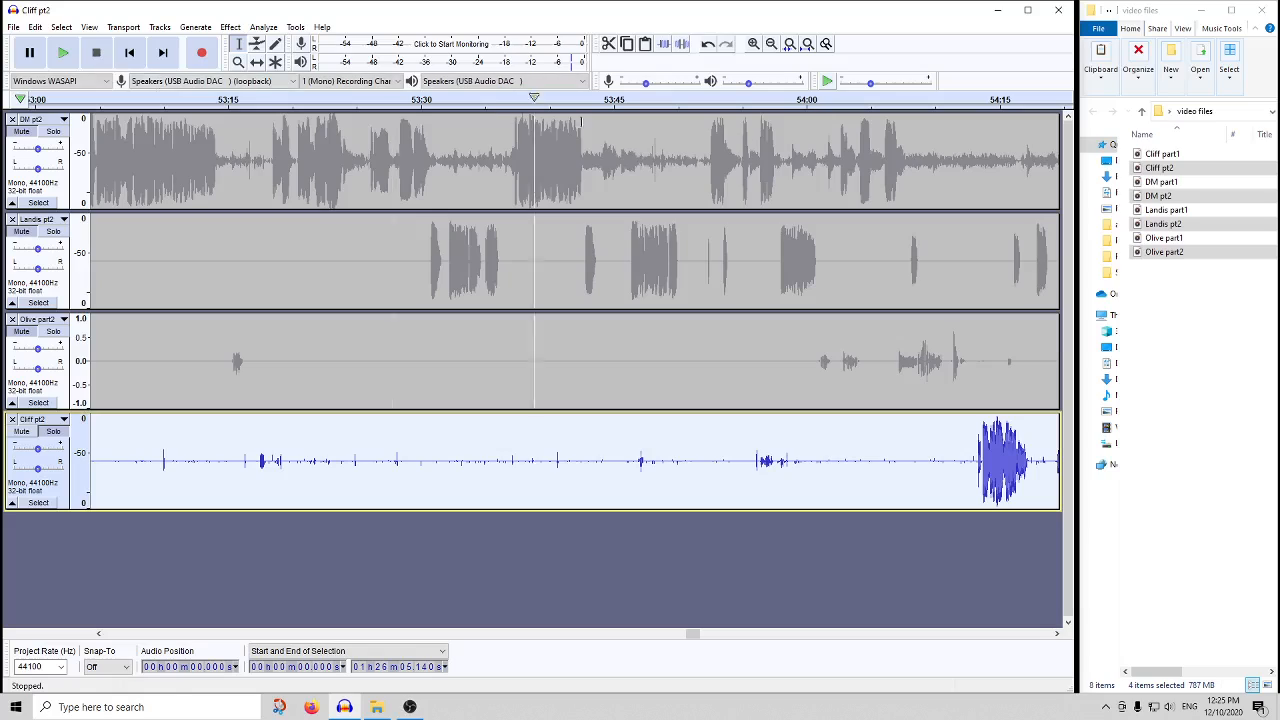
click(972, 104)
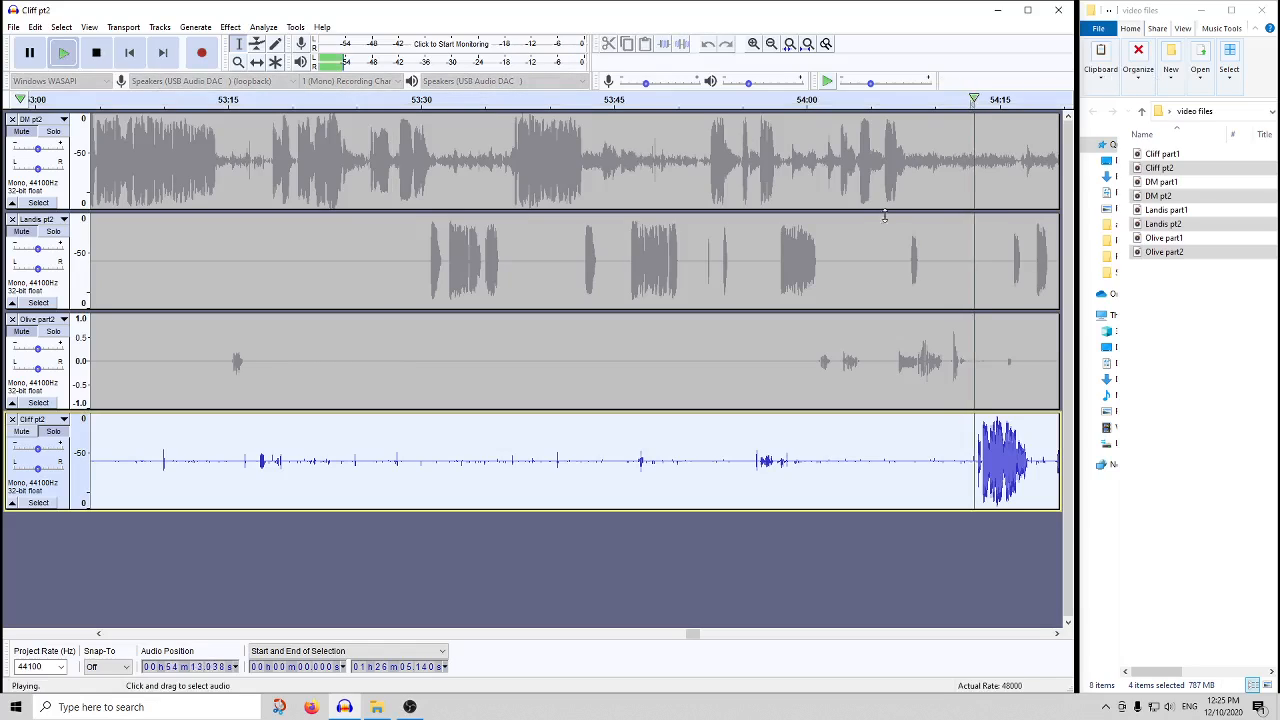
click(968, 96)
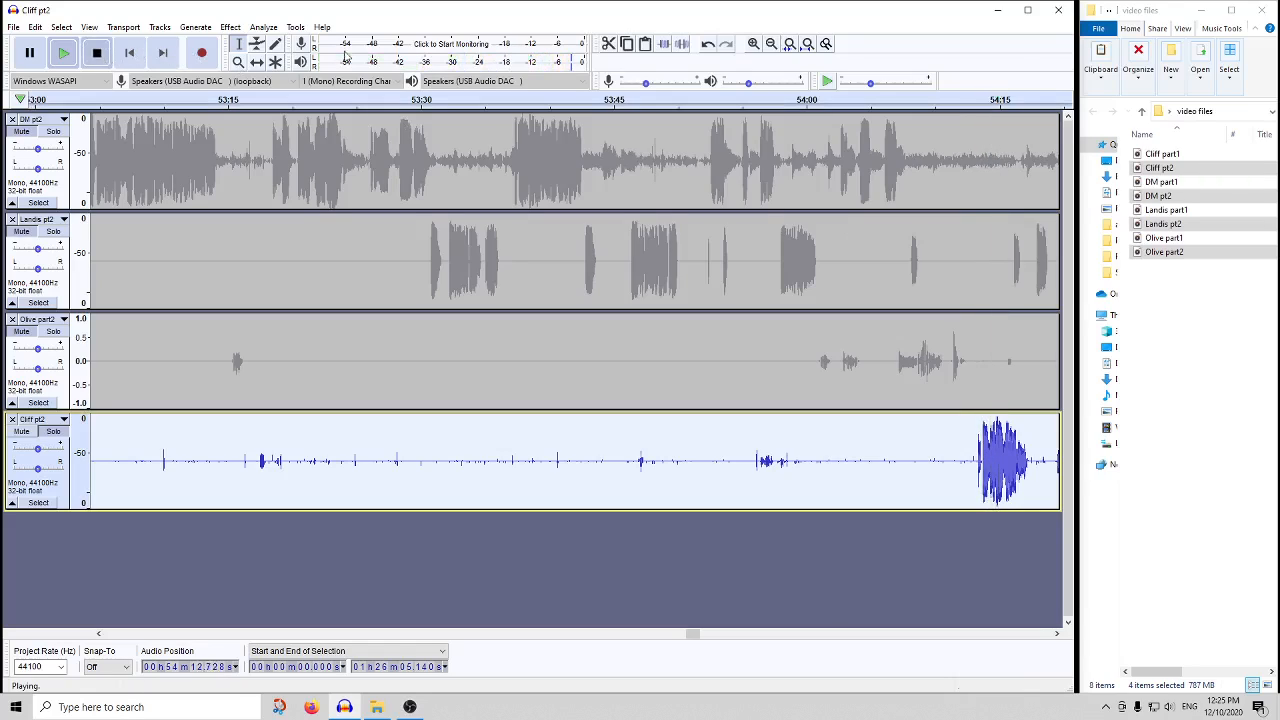
click(968, 96)
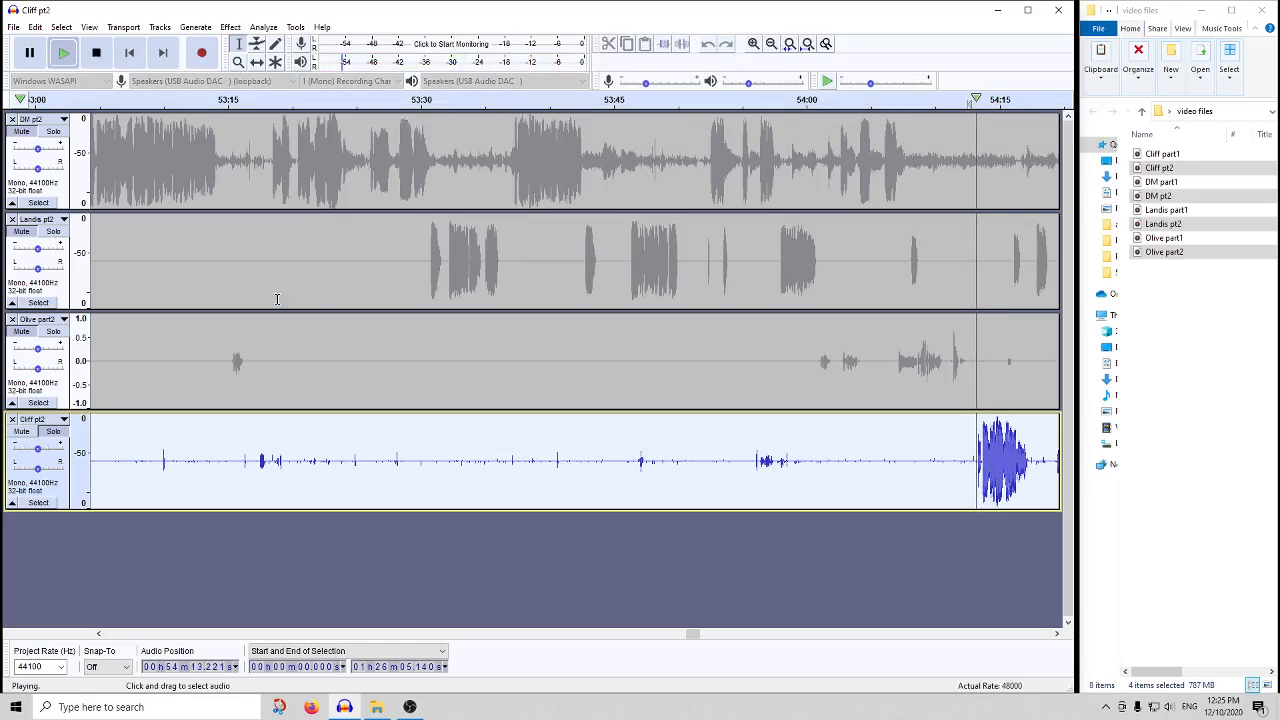
- Stop playback and switch the Cliff pt2 track to Waveform view
click(97, 53)
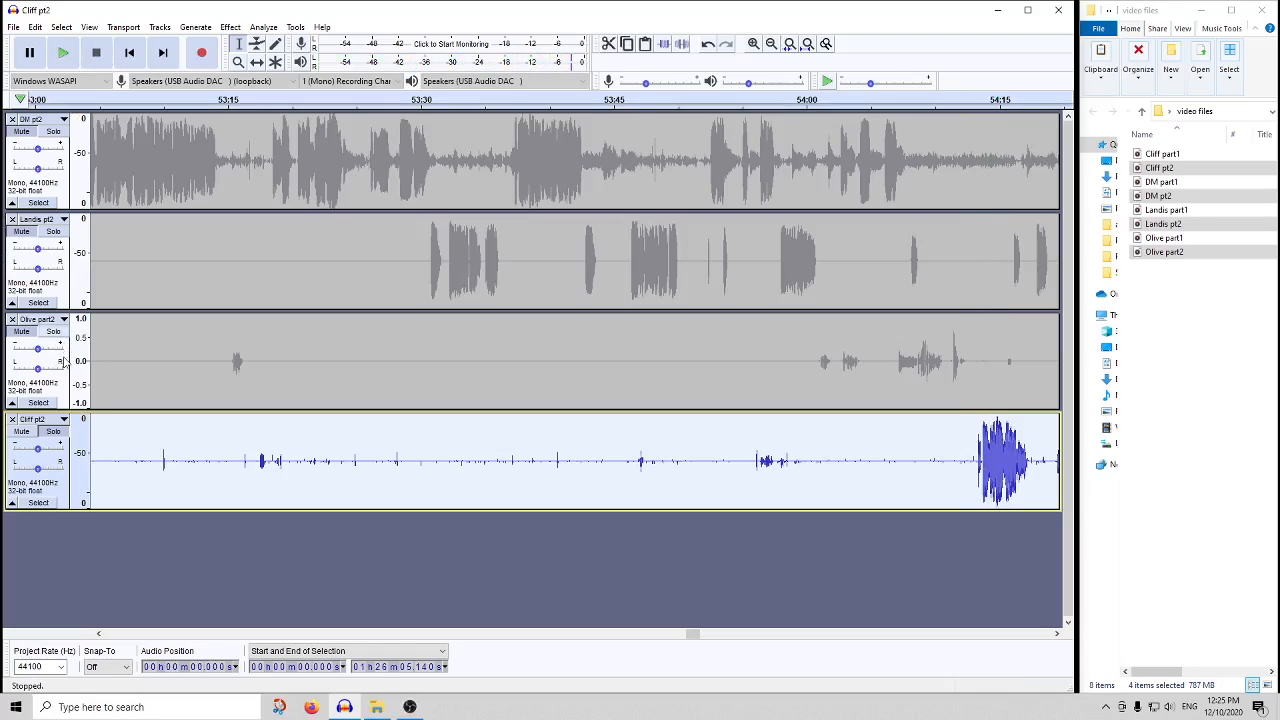
click(64, 424)
click(86, 532)
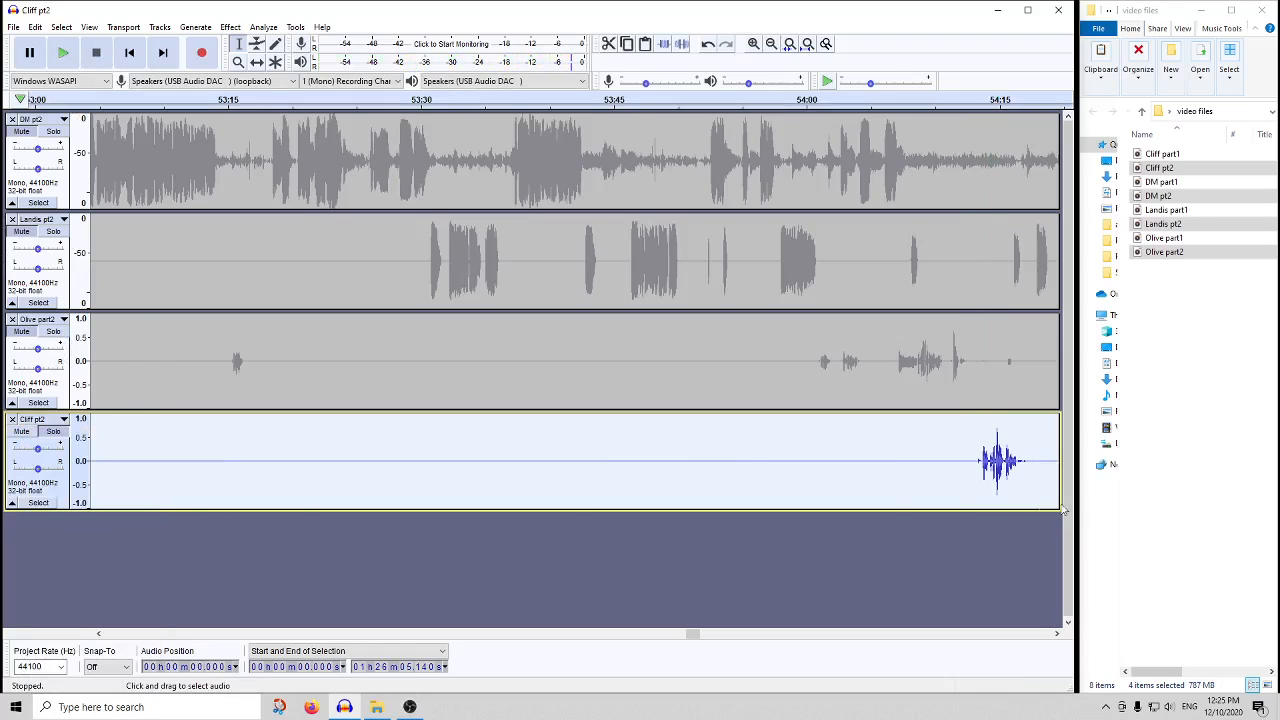
- Play the soloed Cliff pt2 track from about 54:12 to hear where its speech begins, and stop playback
drag(968, 468, 979, 465)
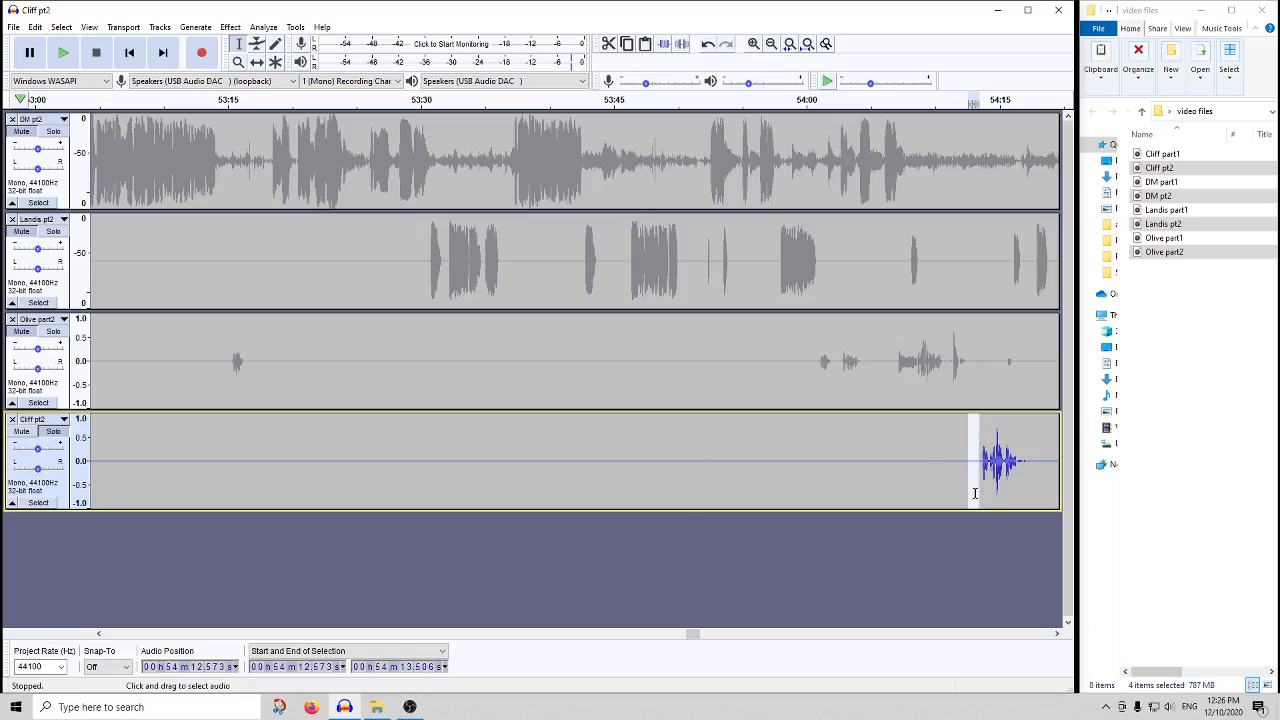
click(962, 101)
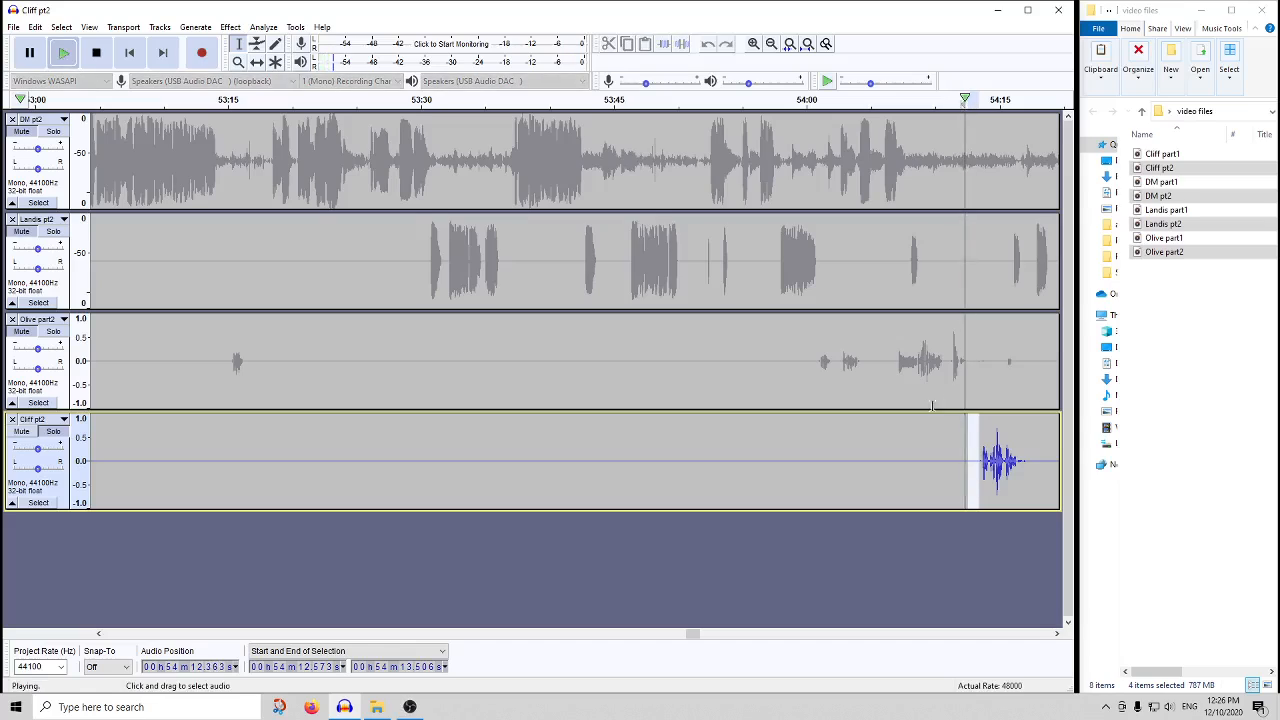
click(883, 440)
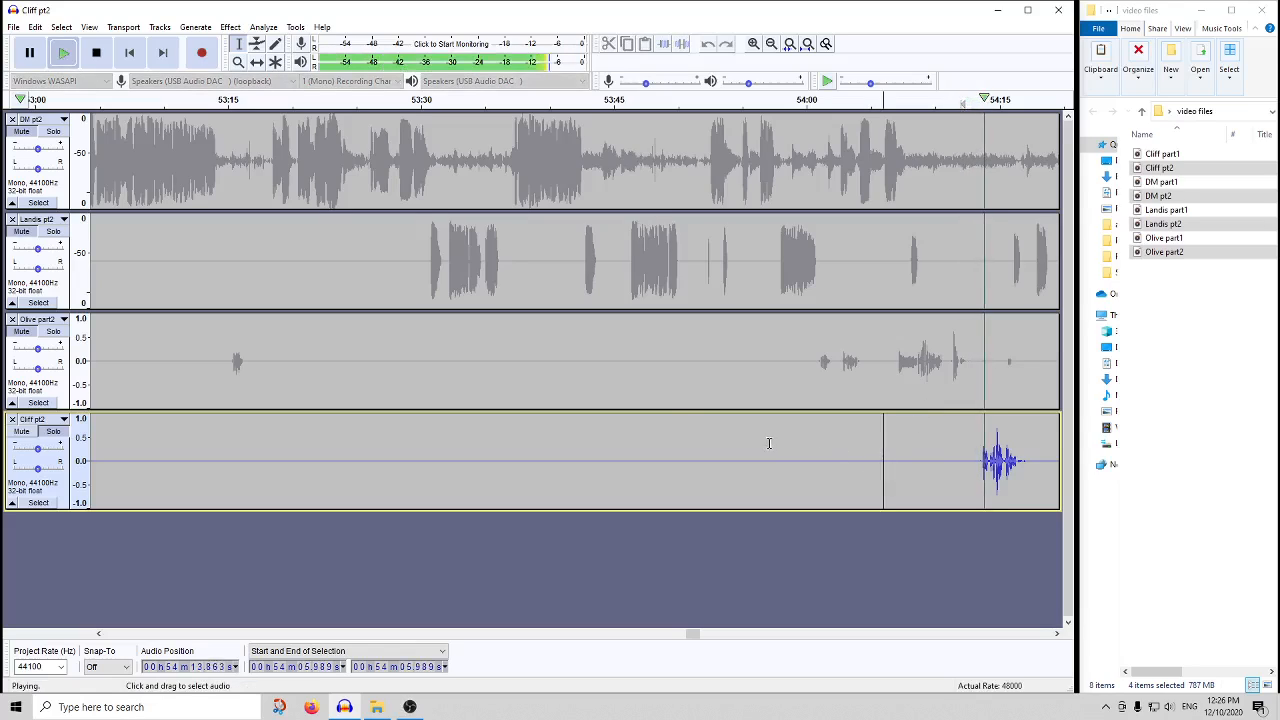
click(96, 52)
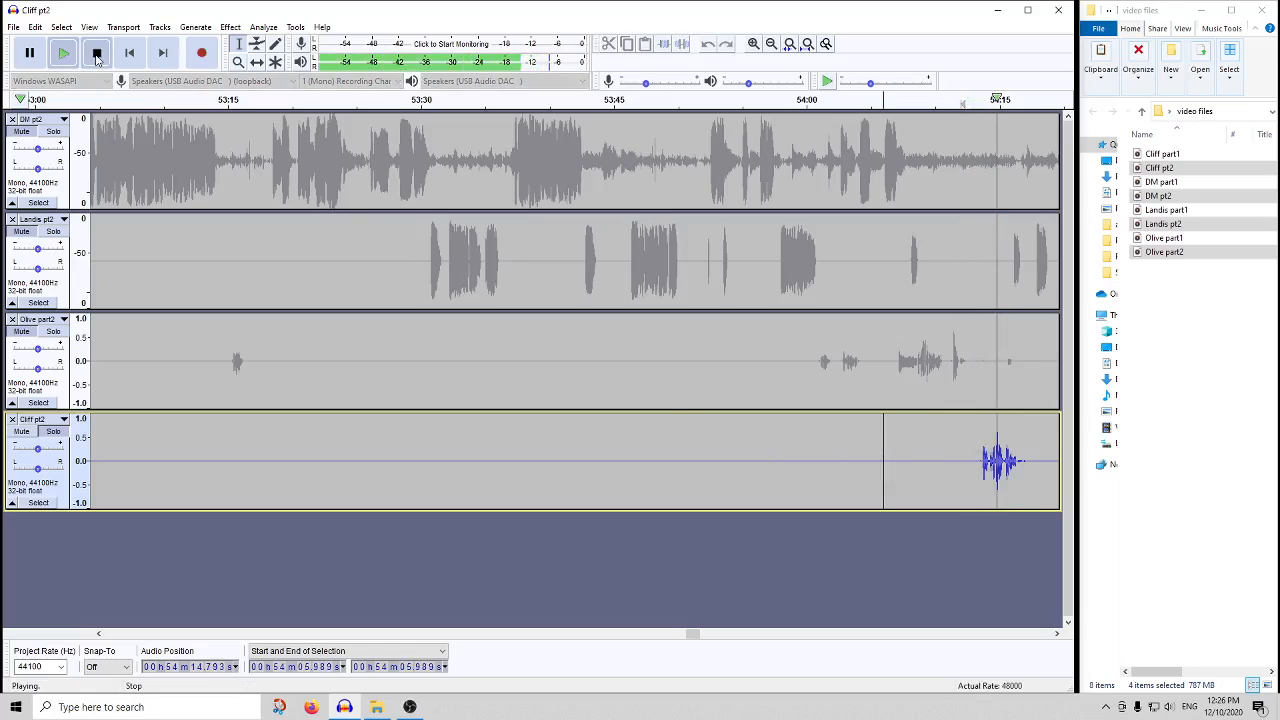
- Solo Landis pt2 instead, show it in Waveform view, and play its speech from about 53:30
click(62, 240)
click(40, 218)
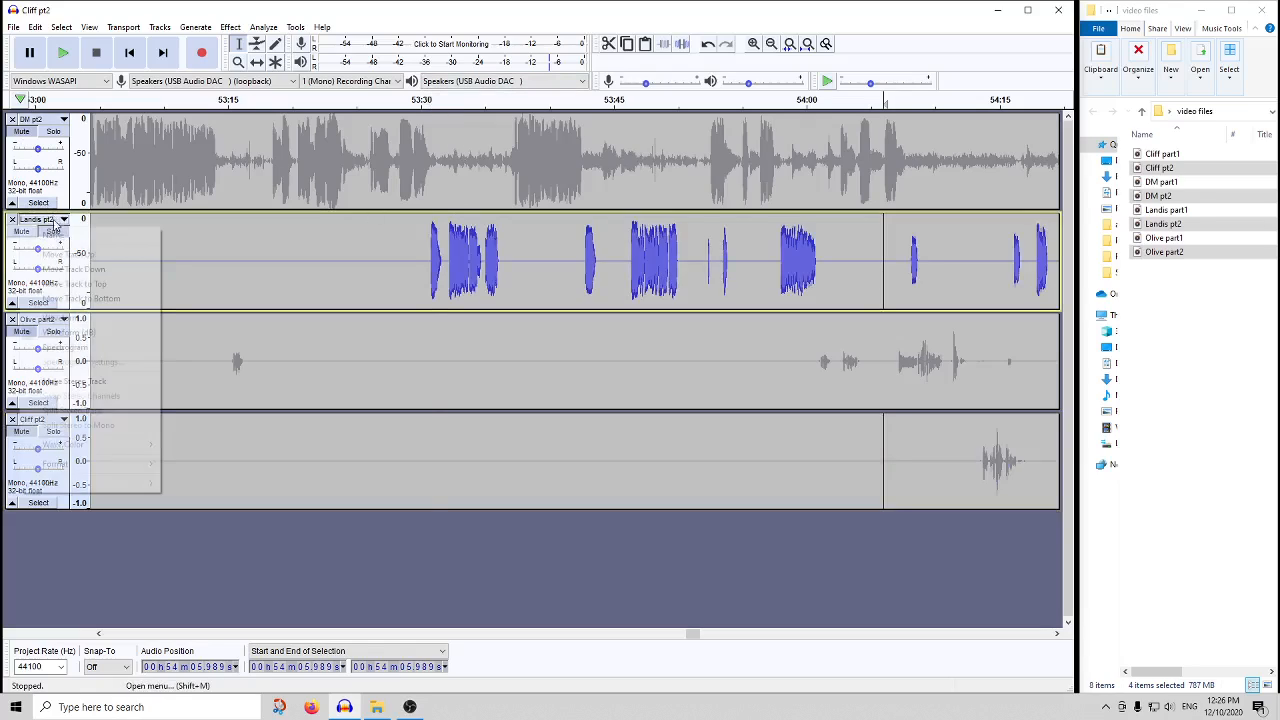
click(50, 316)
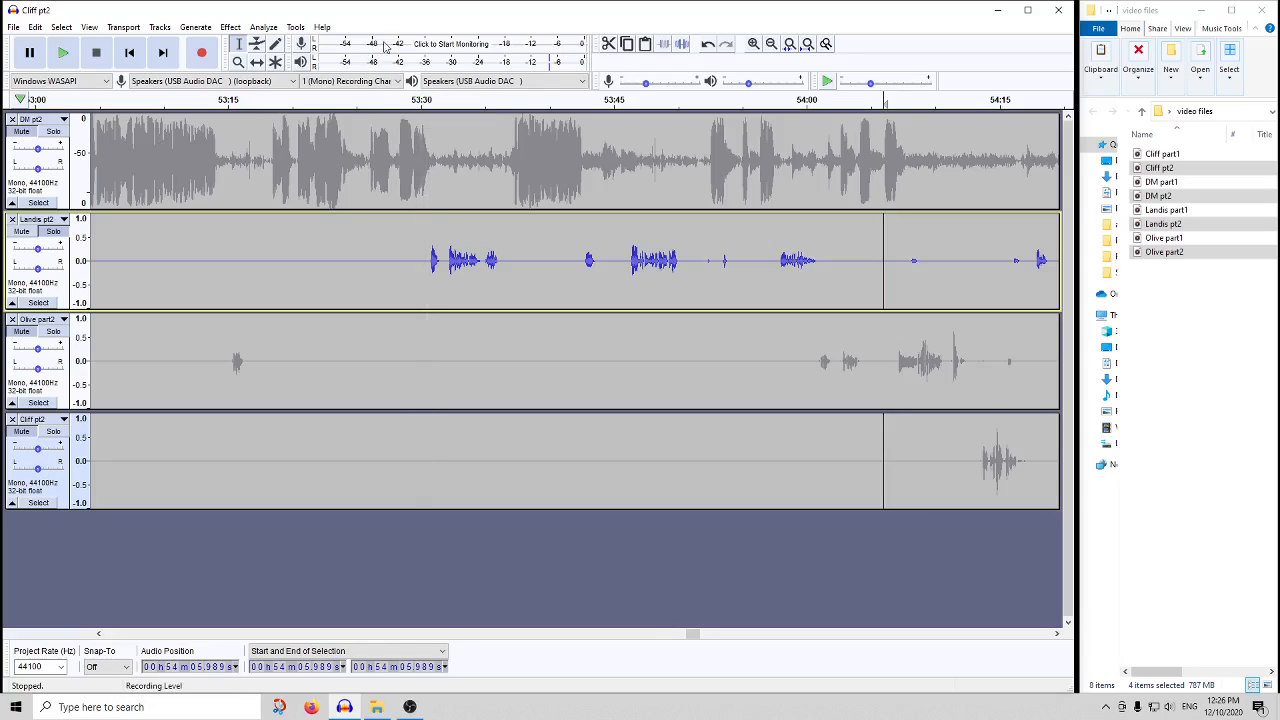
click(427, 100)
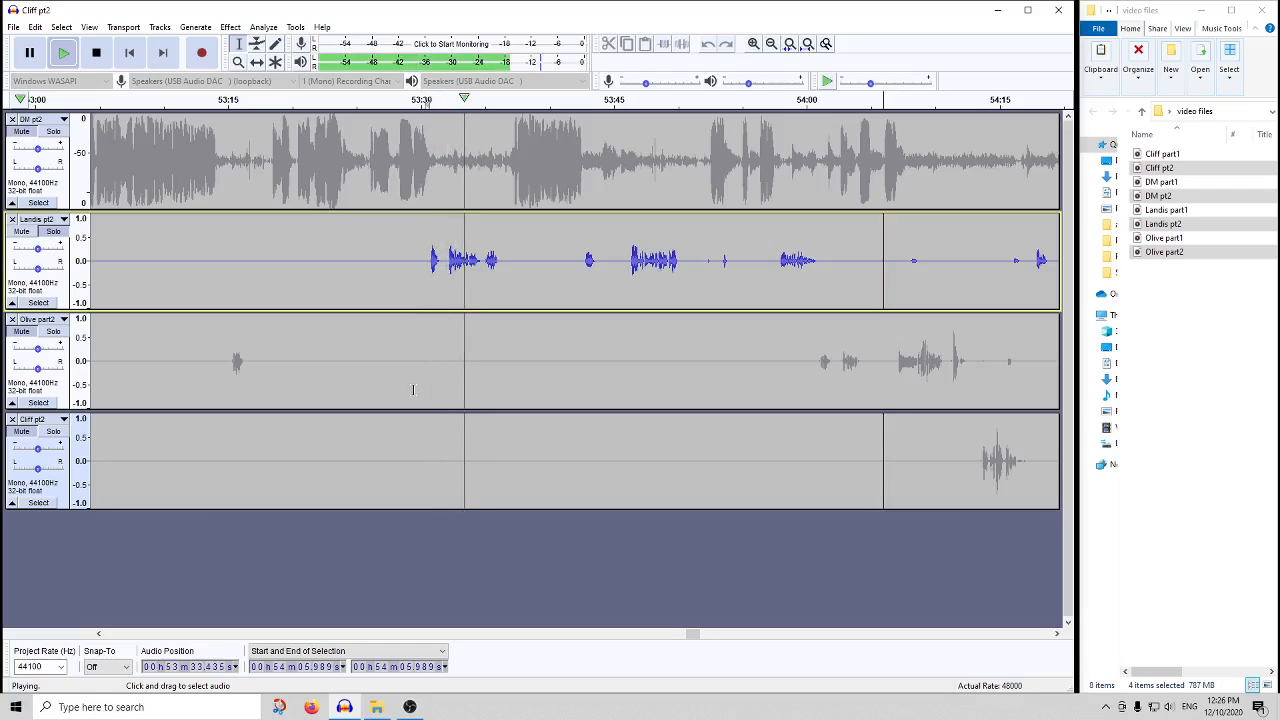
click(96, 54)
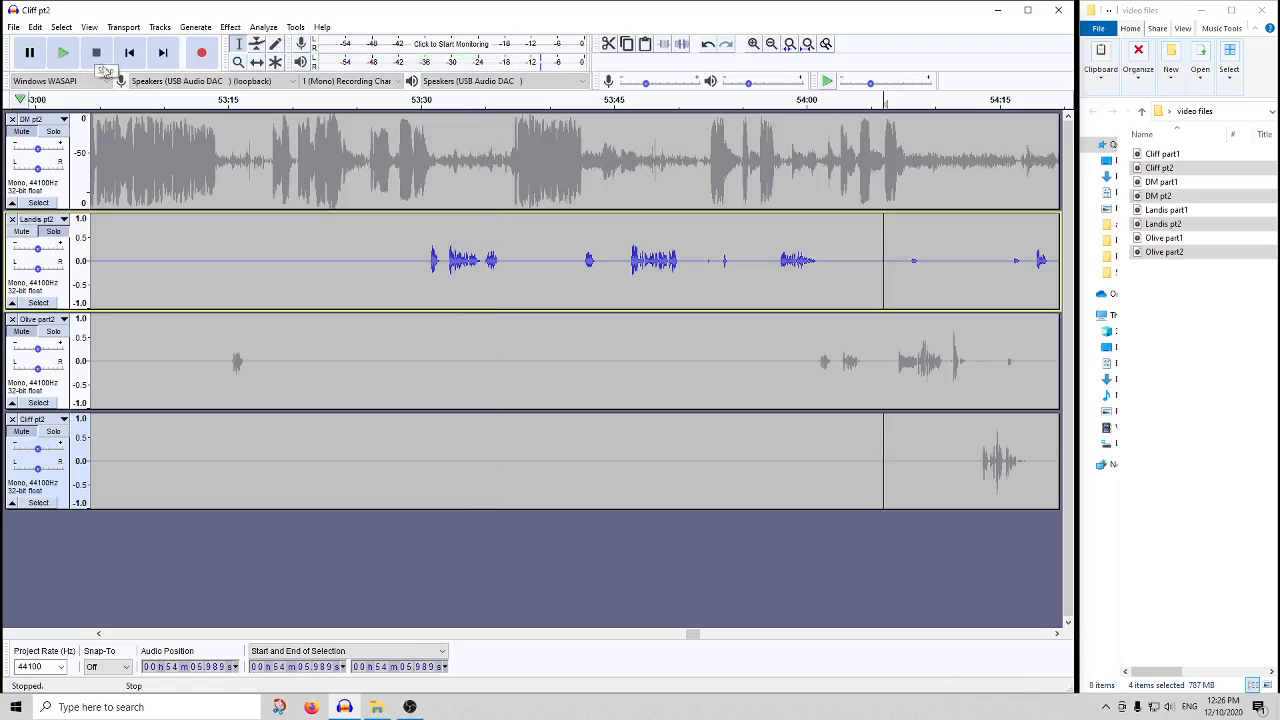
- Return Landis pt2 to Waveform (dB) view and turn off its solo, and play all four tracks briefly from about 53:32
click(37, 219)
click(90, 331)
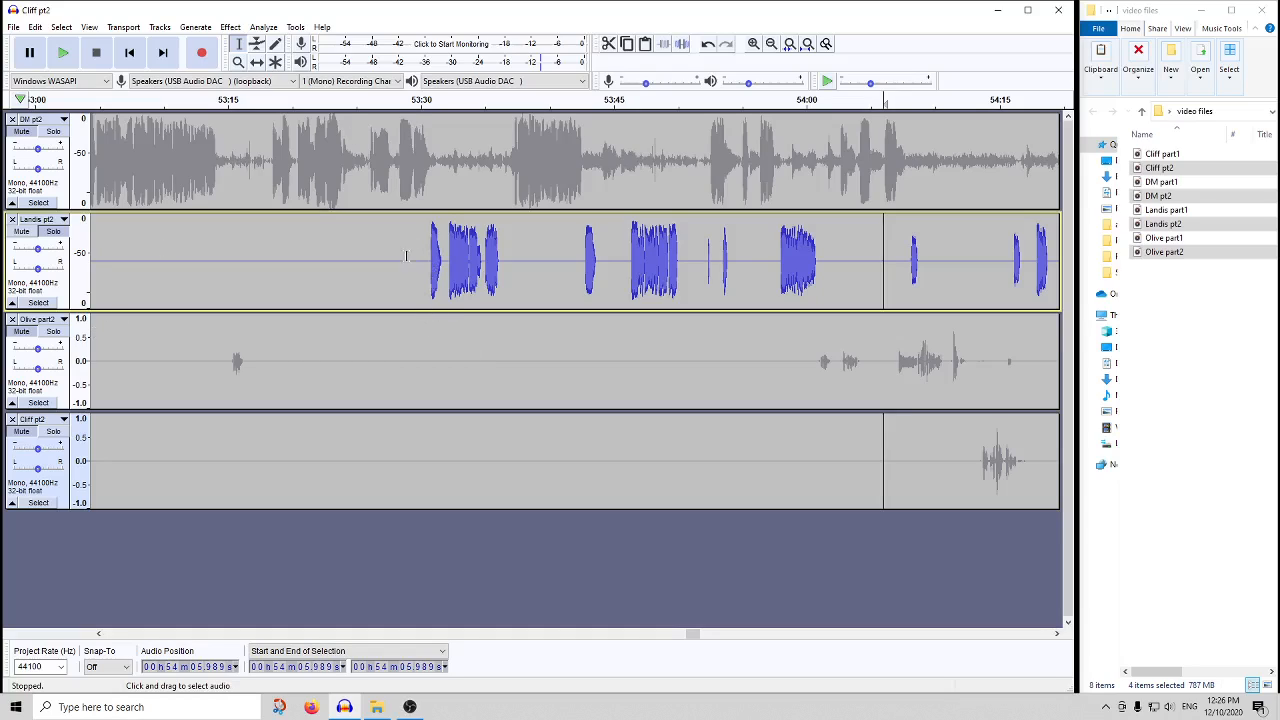
click(55, 232)
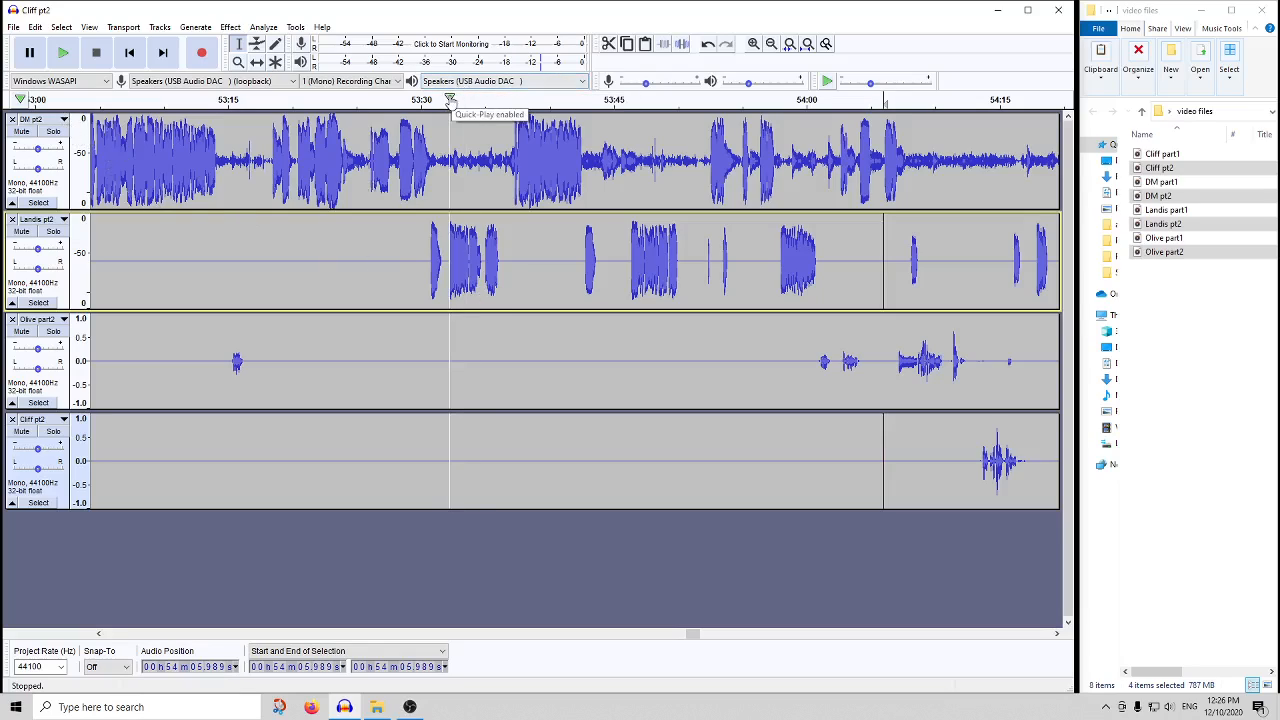
click(450, 100)
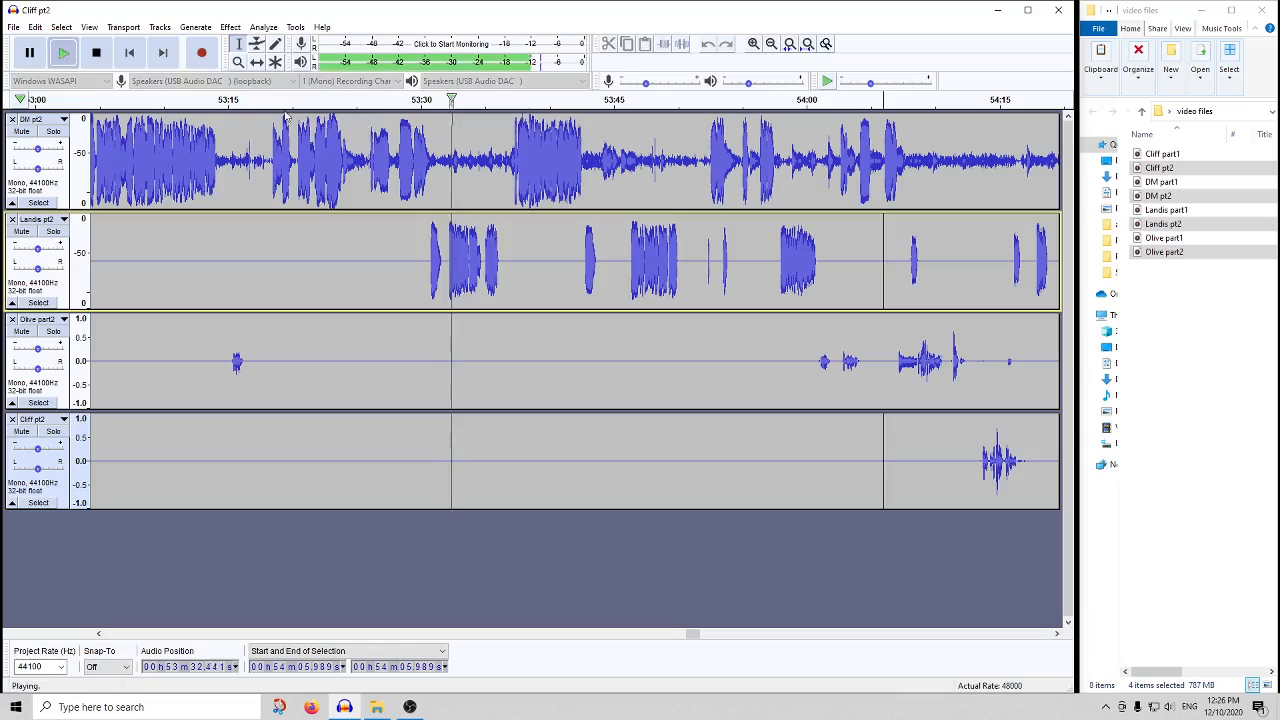
click(103, 56)
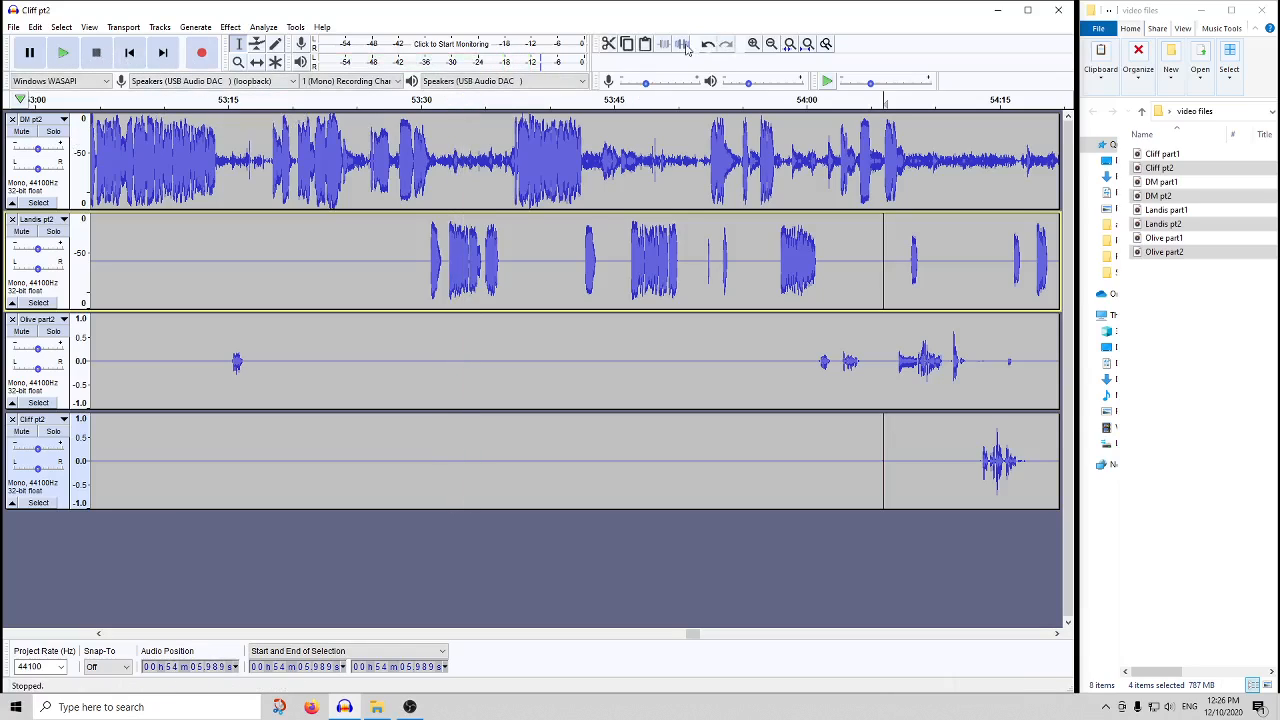
- Capture a noise profile from the speech-free background noise in DM pt2 between about 19:10 and 19:21
click(808, 43)
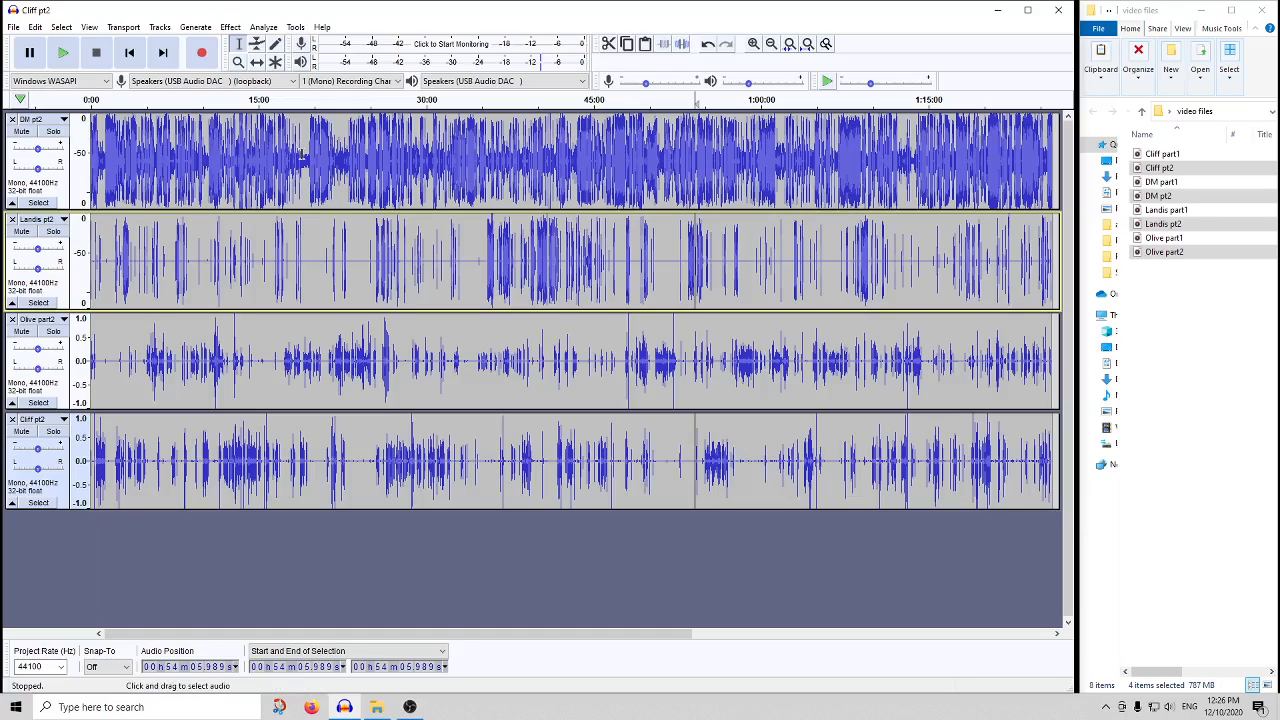
drag(292, 158, 323, 158)
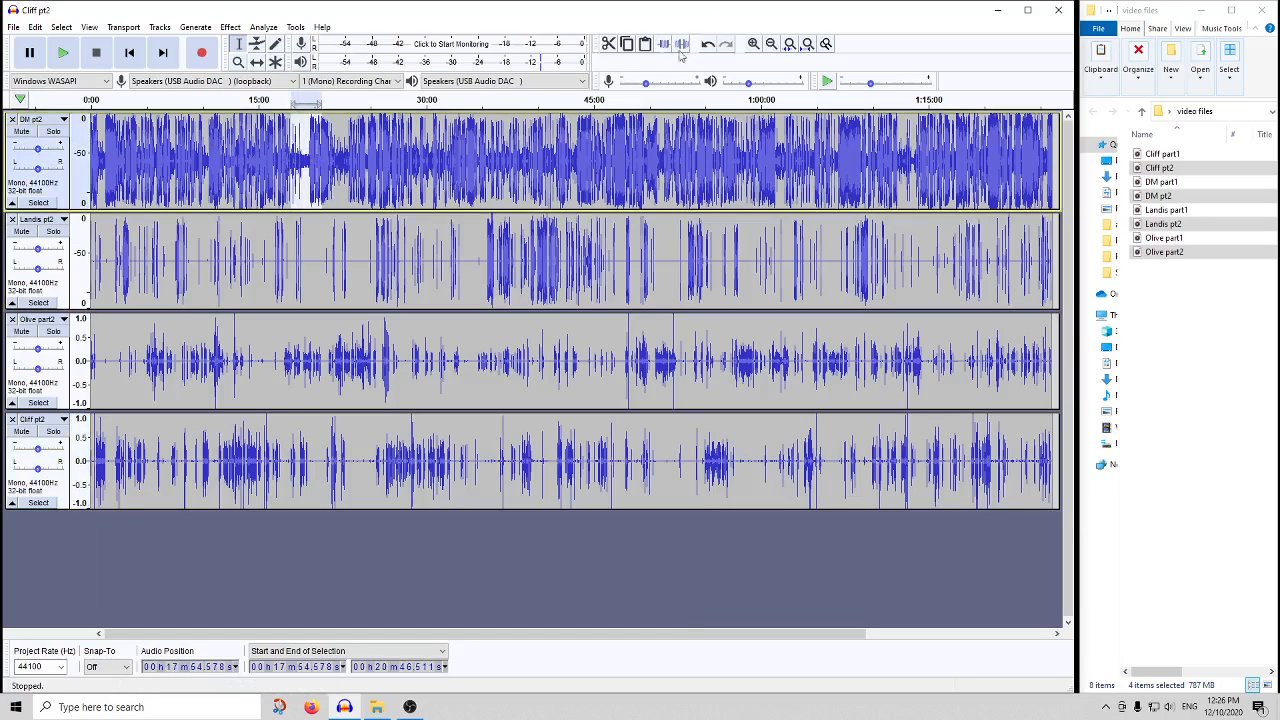
click(790, 44)
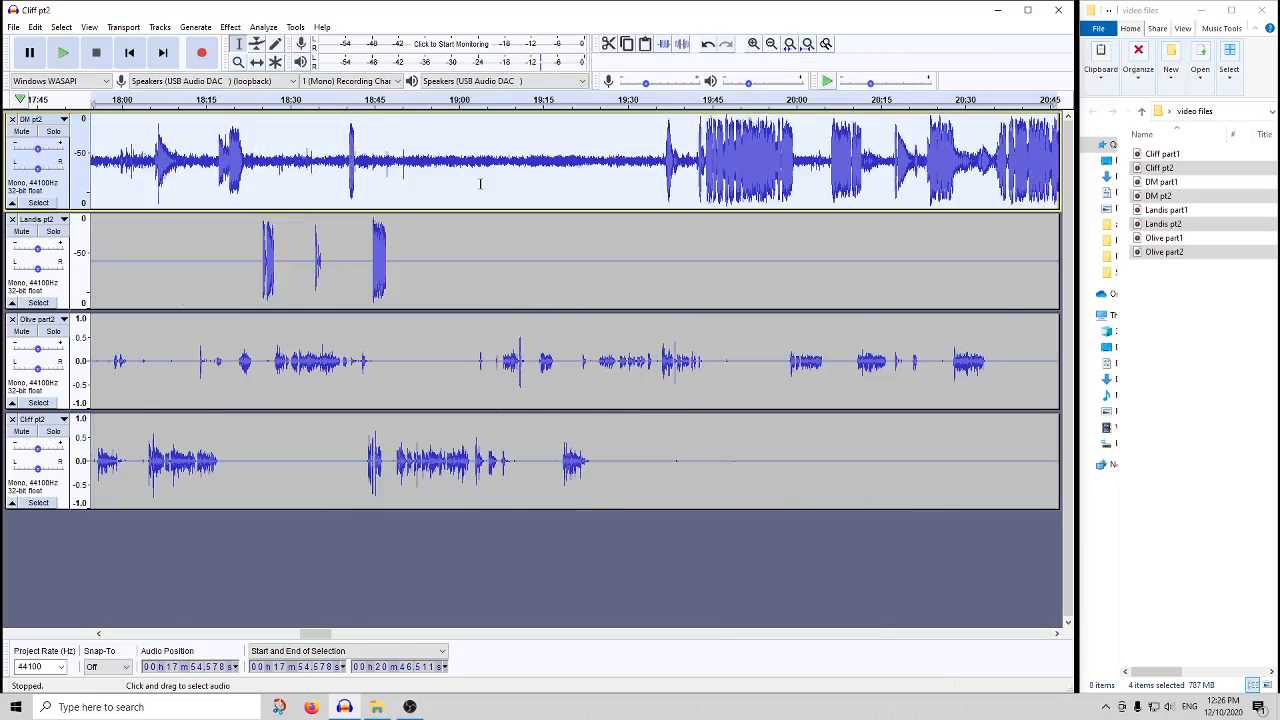
drag(580, 172, 516, 176)
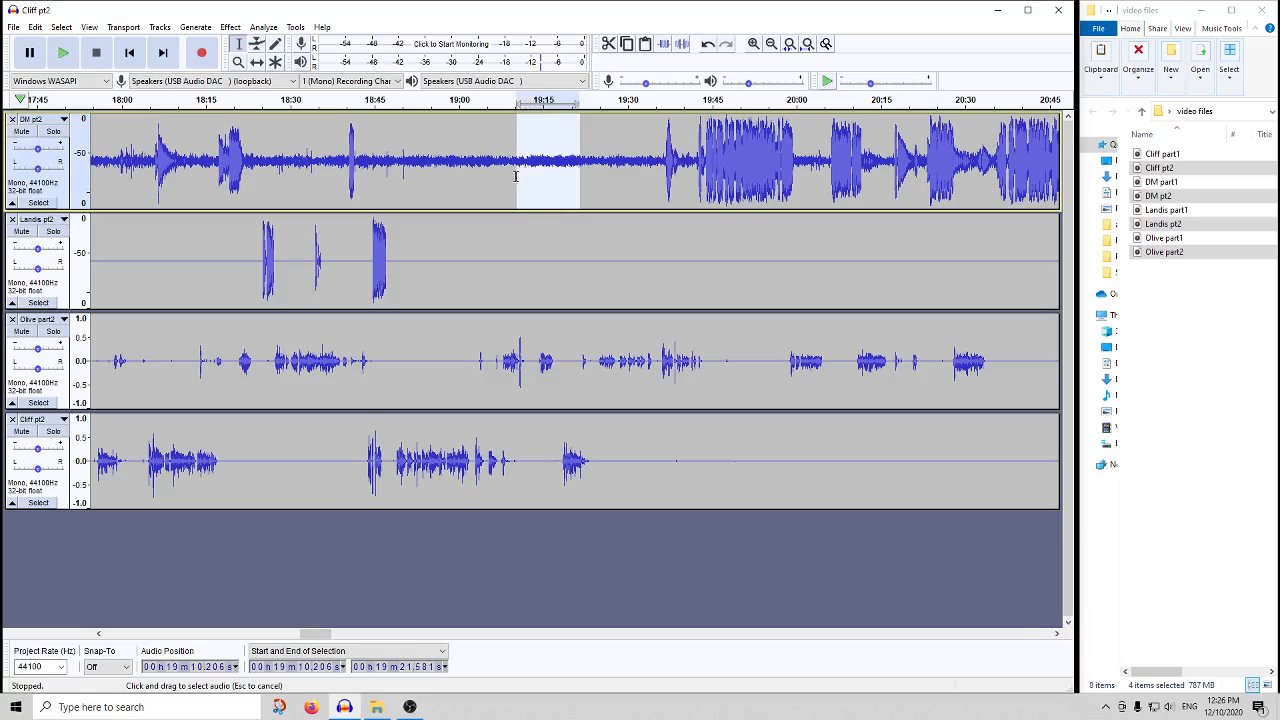
click(238, 27)
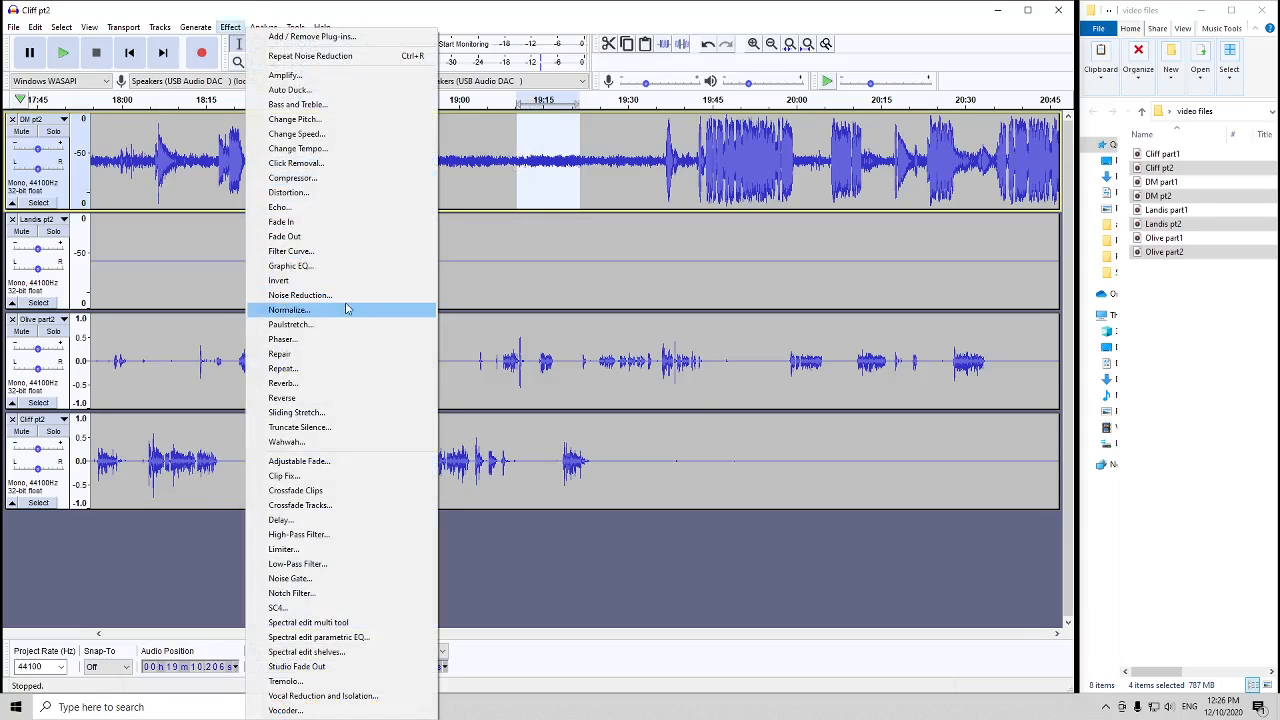
click(300, 295)
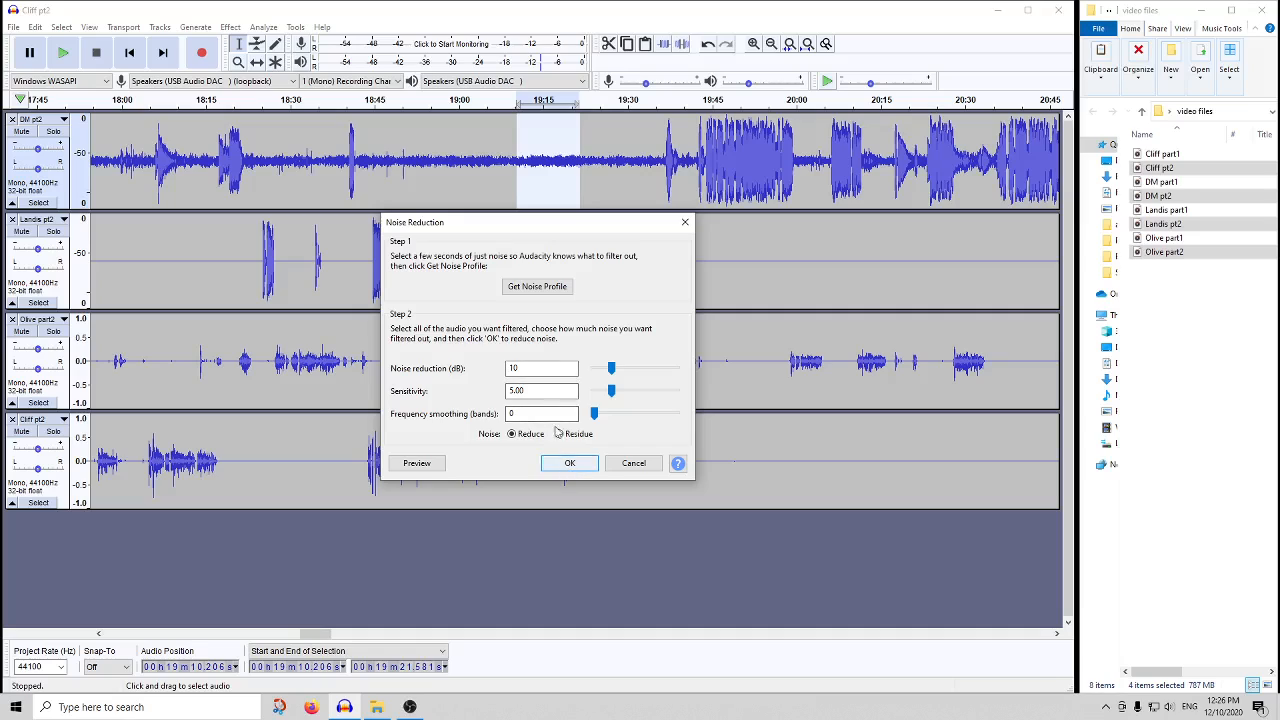
click(537, 286)
- Try Noise Reduction at 5 dB with sensitivity 5.00 on only the selected DM pt2 background noise
click(230, 27)
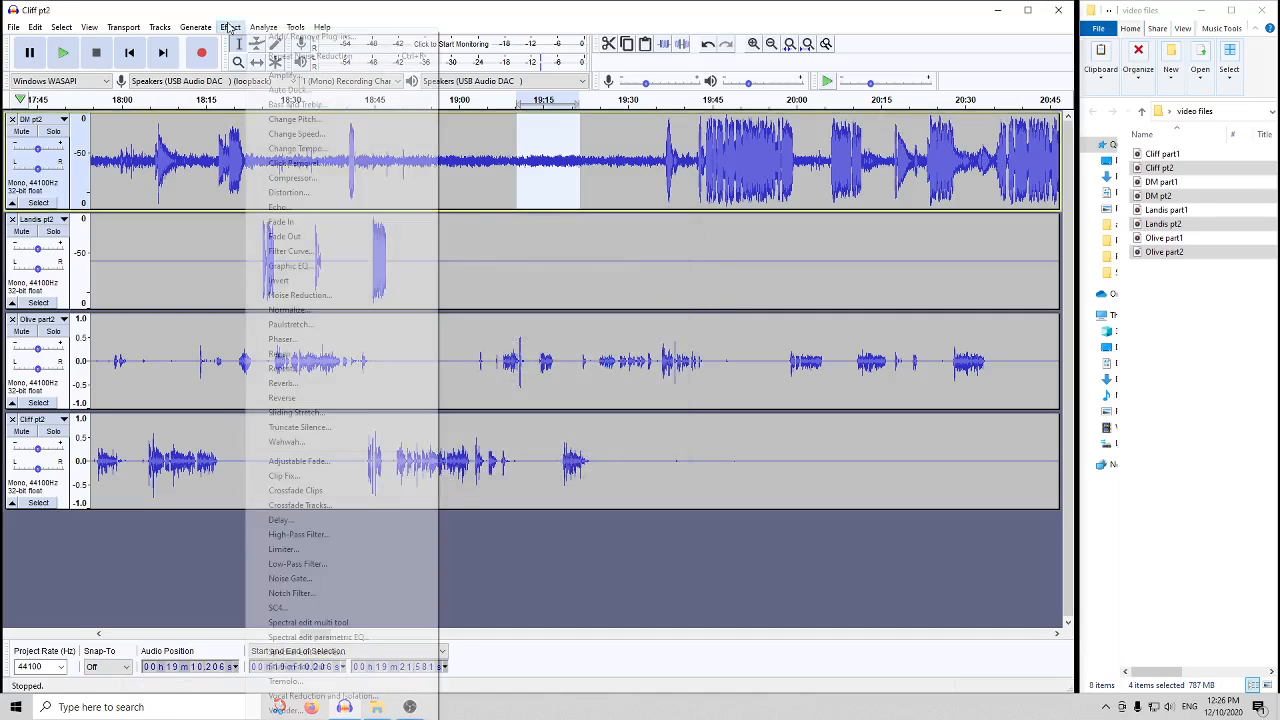
click(320, 295)
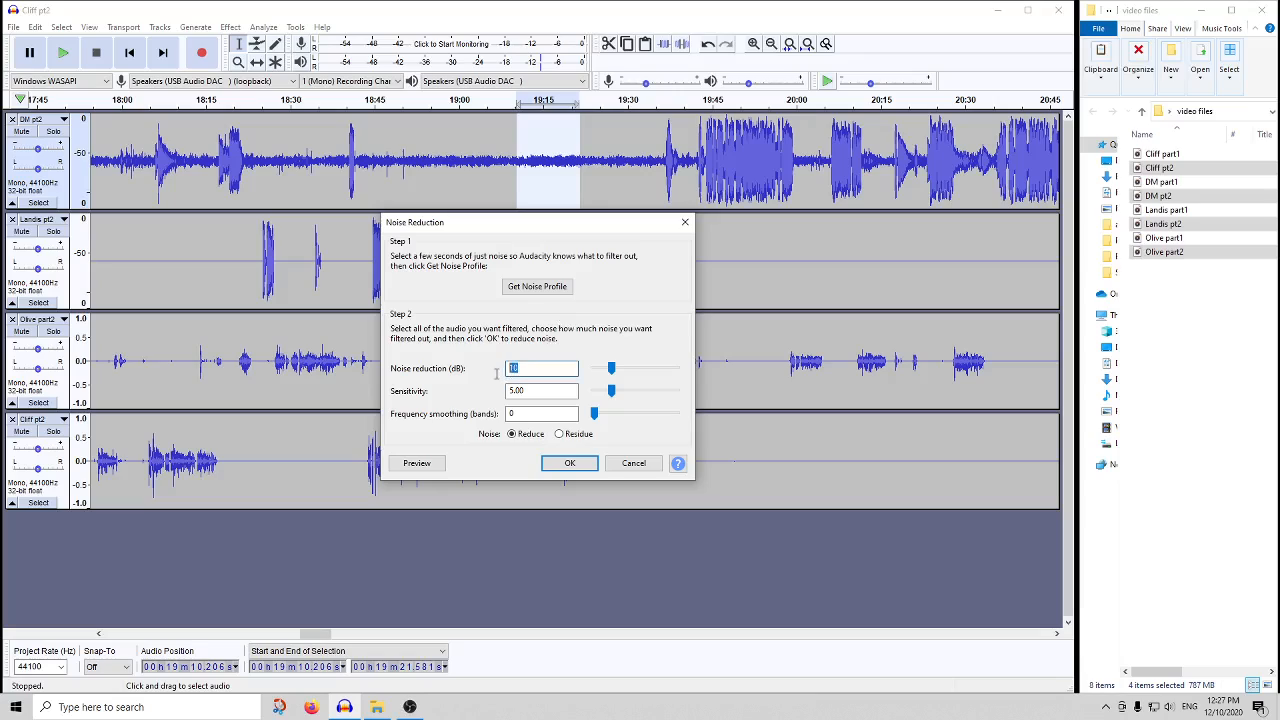
click(585, 465)
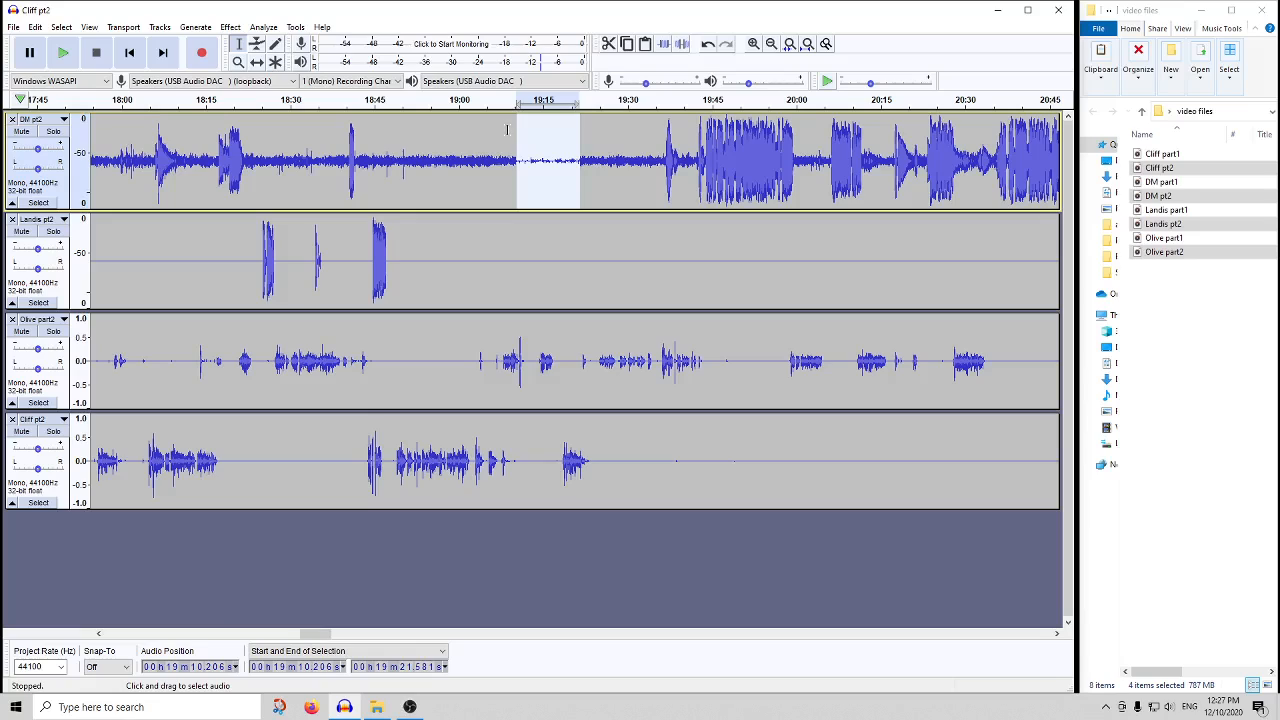
- Try Noise Reduction at 10 dB with sensitivity 5.00 on the same short DM pt2 noise selection
click(230, 27)
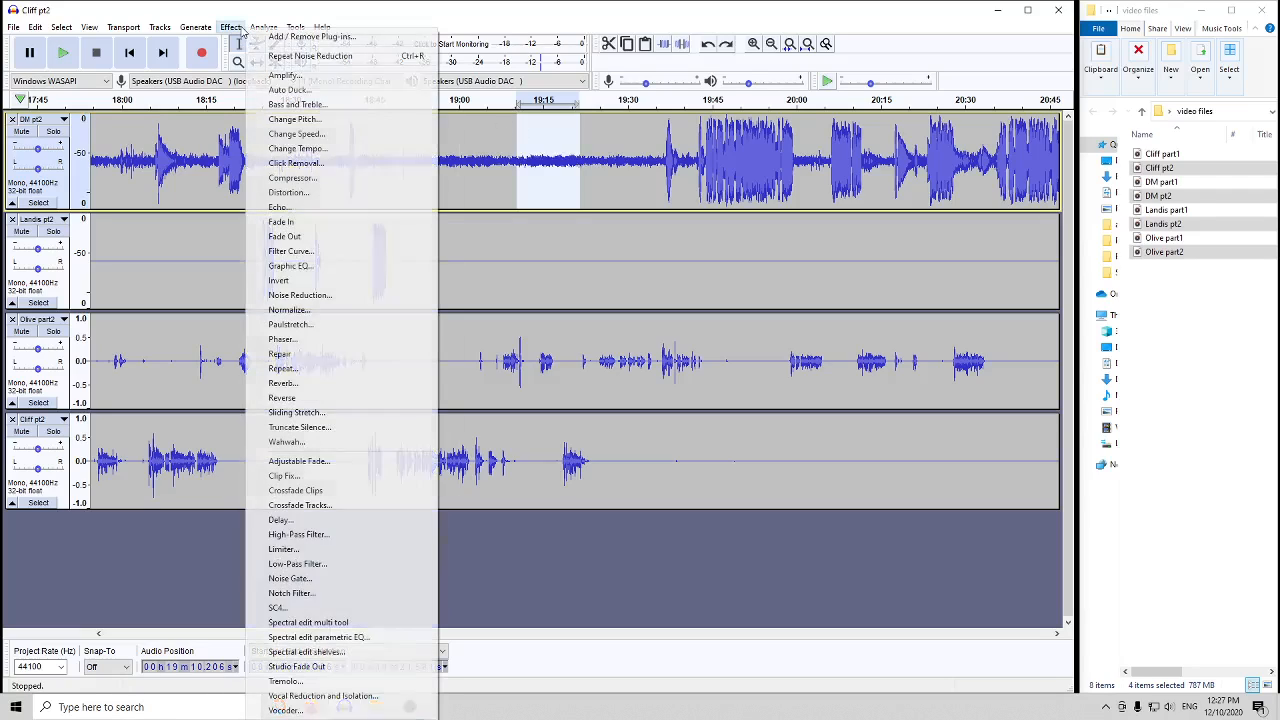
click(333, 297)
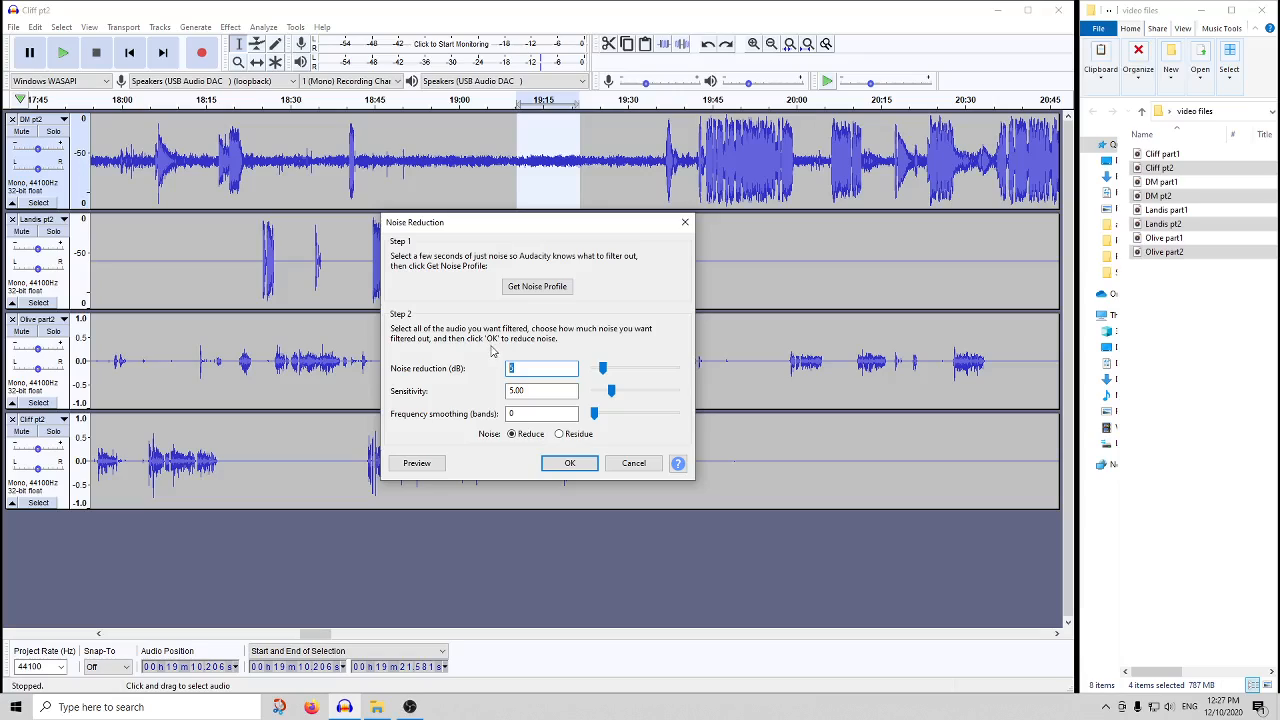
text(10)
click(569, 463)
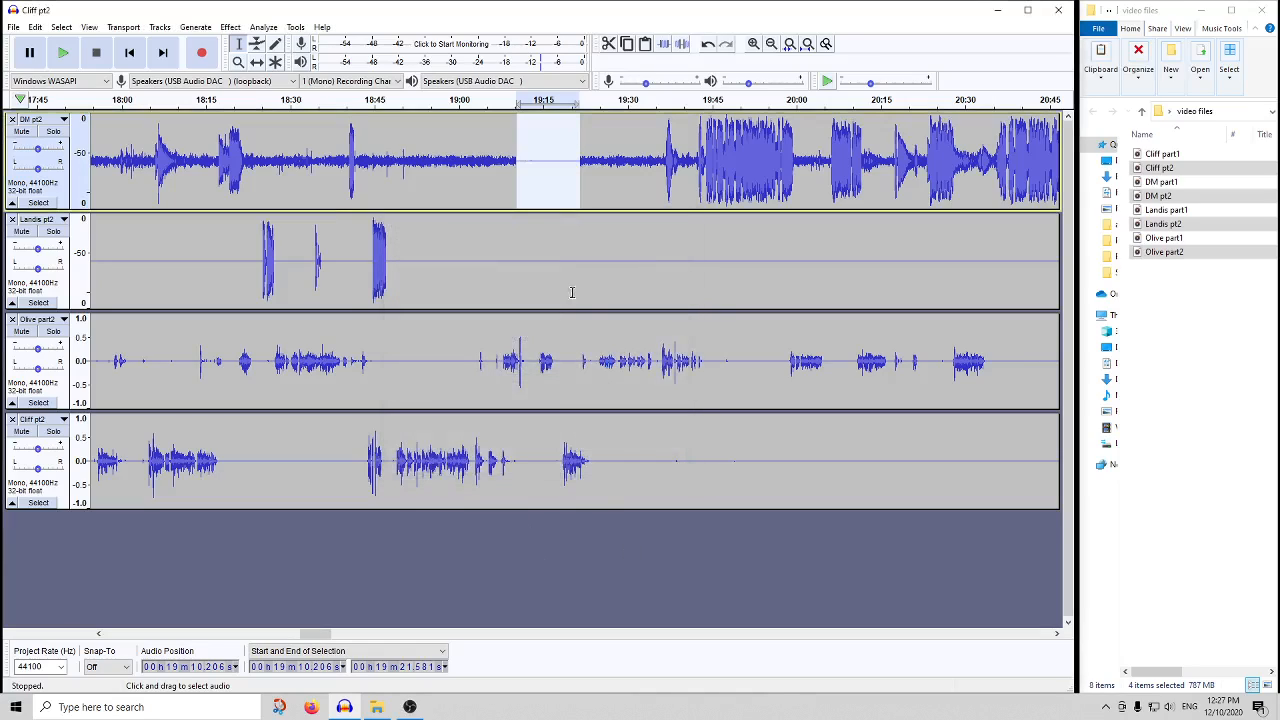
- Apply Noise Reduction to the entire DM pt2 track with 10 dB, sensitivity 5.00 and frequency smoothing 0
double_click(537, 159)
click(232, 27)
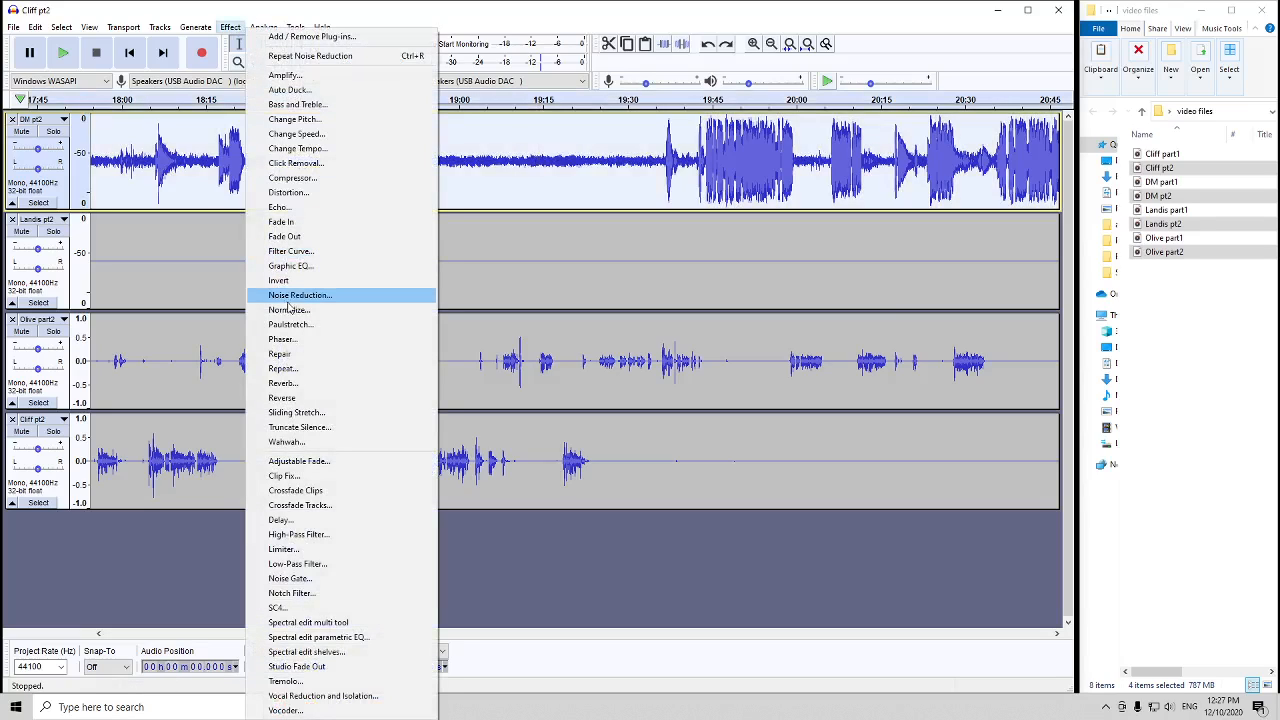
click(255, 290)
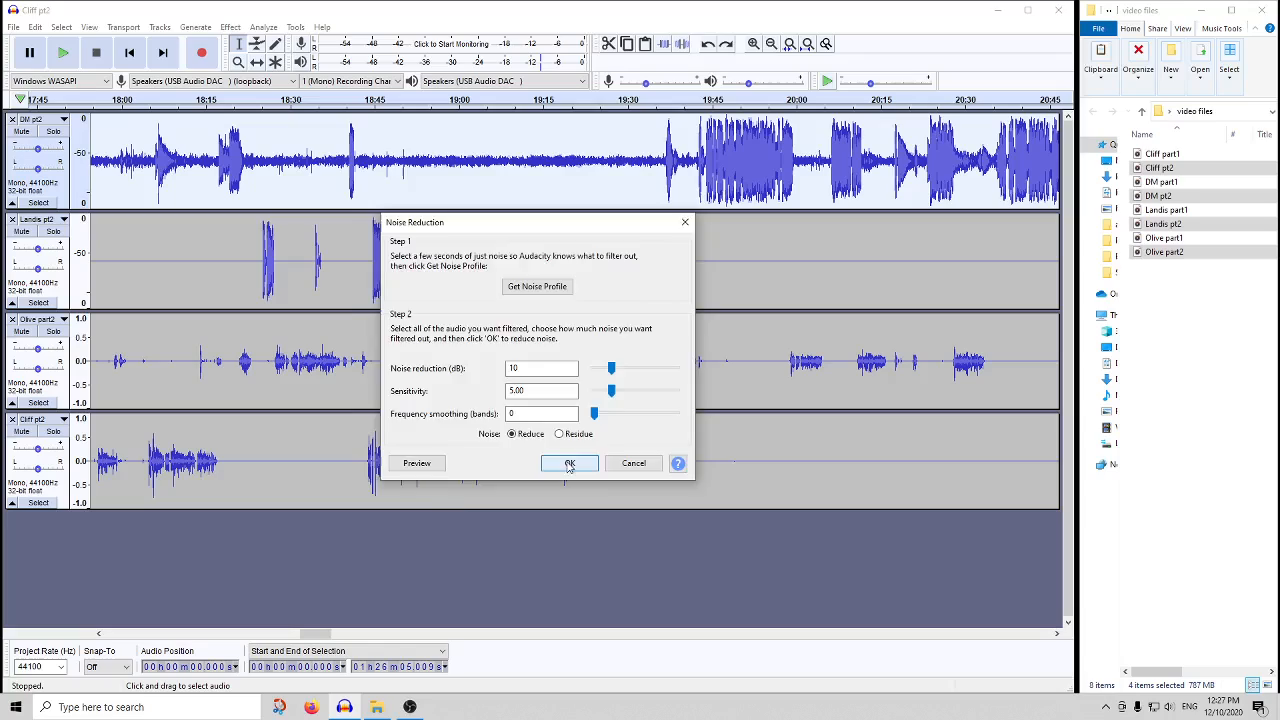
click(570, 465)
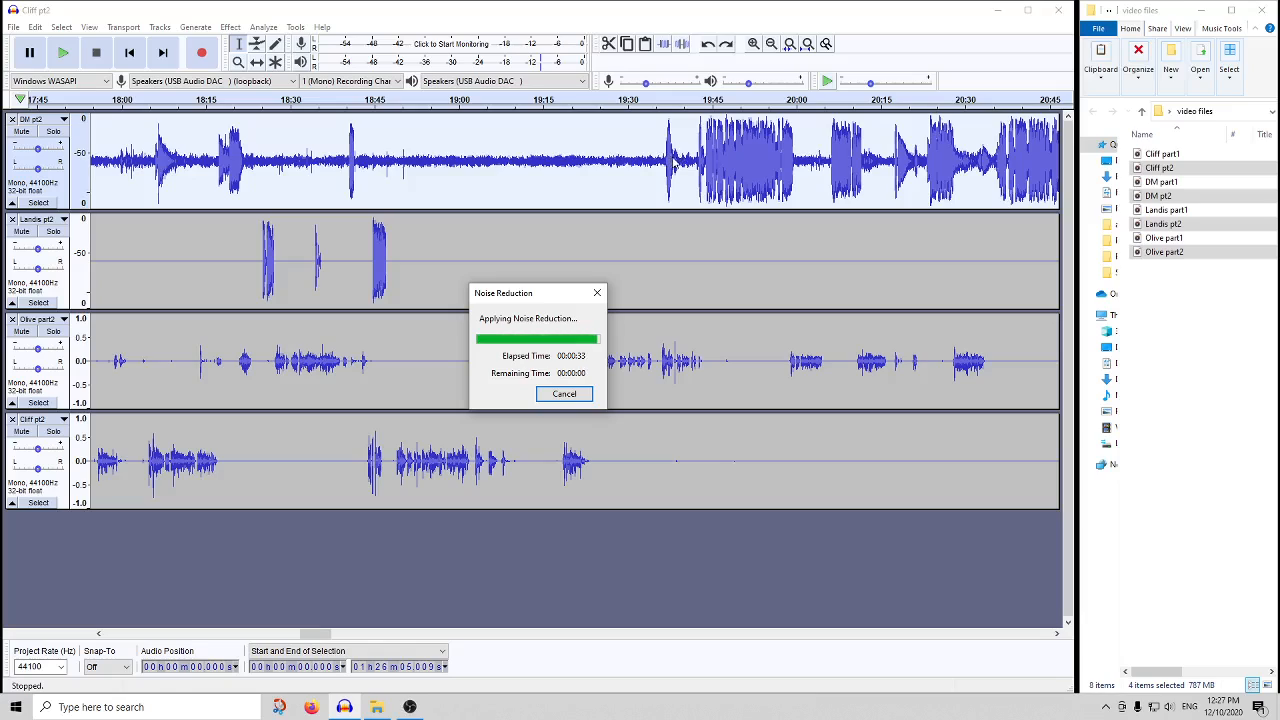
- Switch the soloed DM pt2 track to Waveform view
click(57, 120)
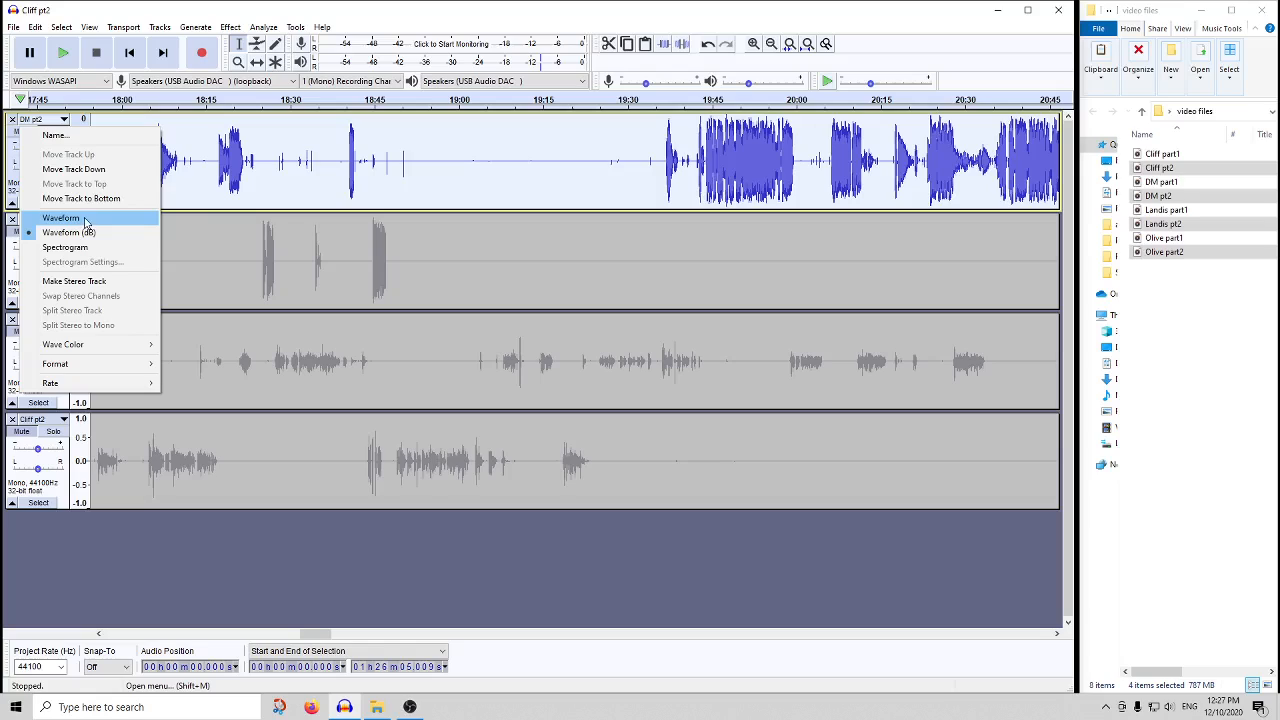
click(85, 218)
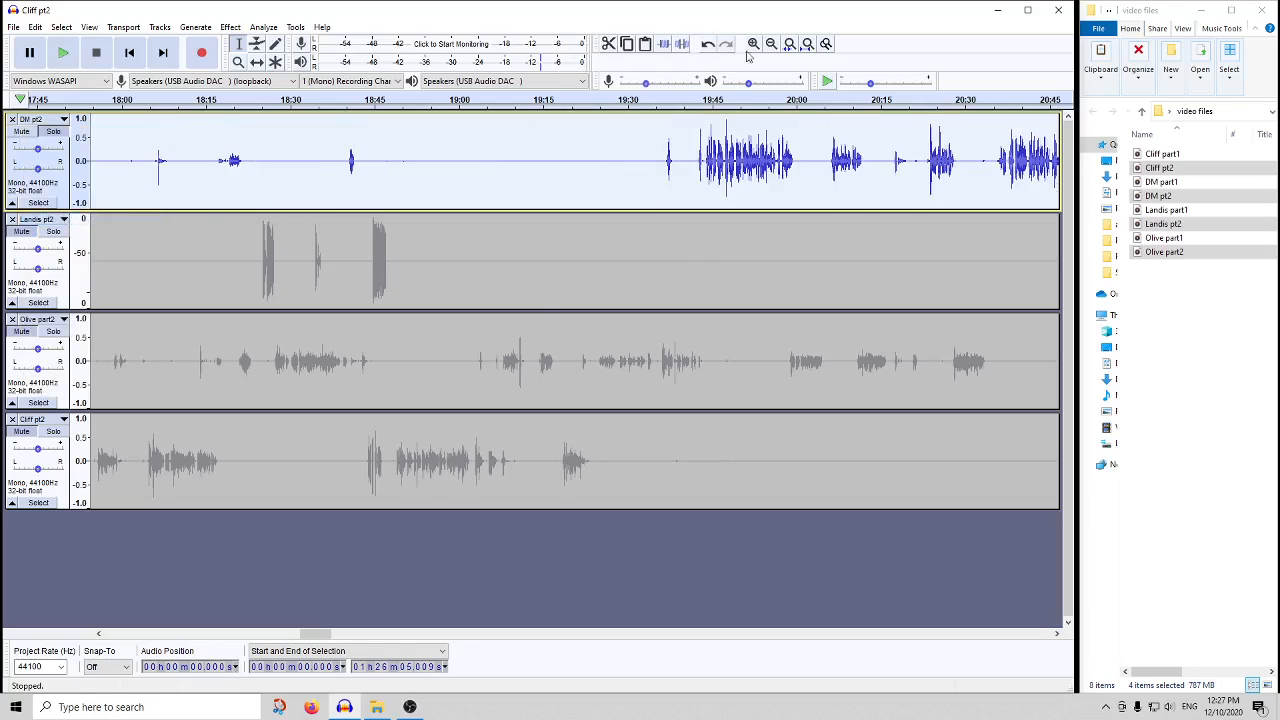
click(806, 45)
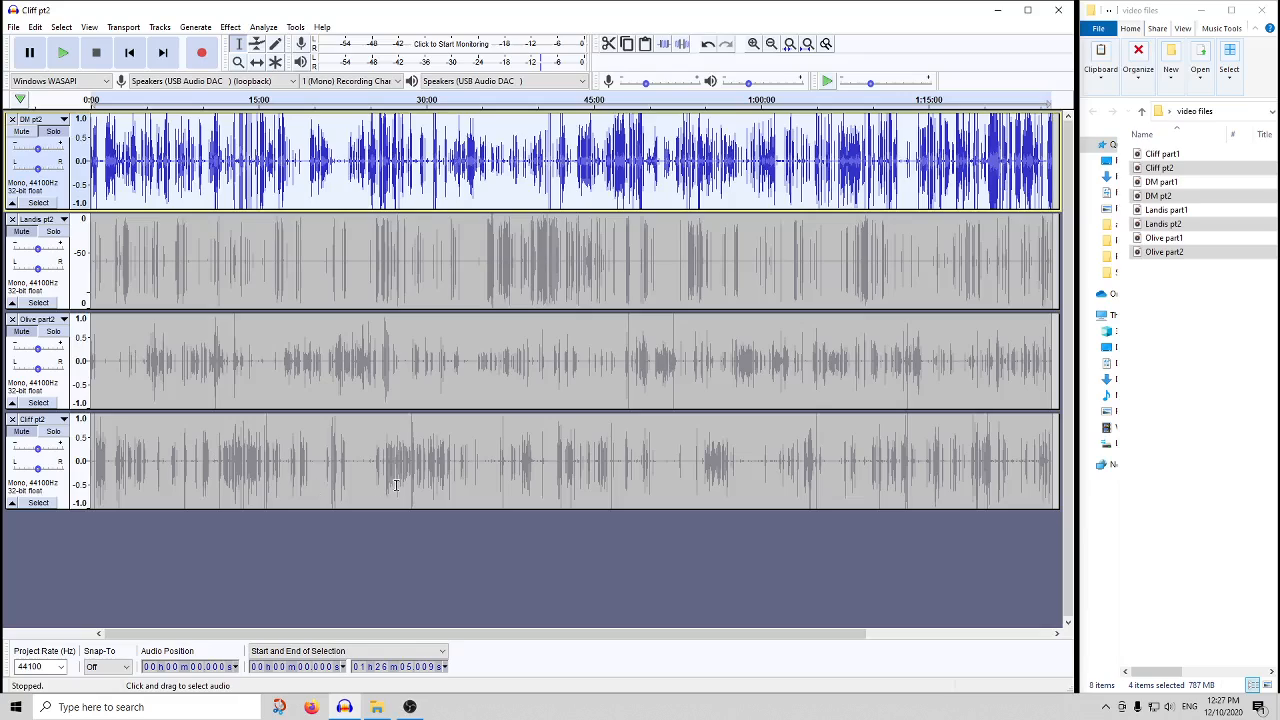
- Solo Cliff pt2 and select its stretches from about 21:58 to 26:59 and from about 55:10 to 1:02:34
click(196, 458)
click(53, 432)
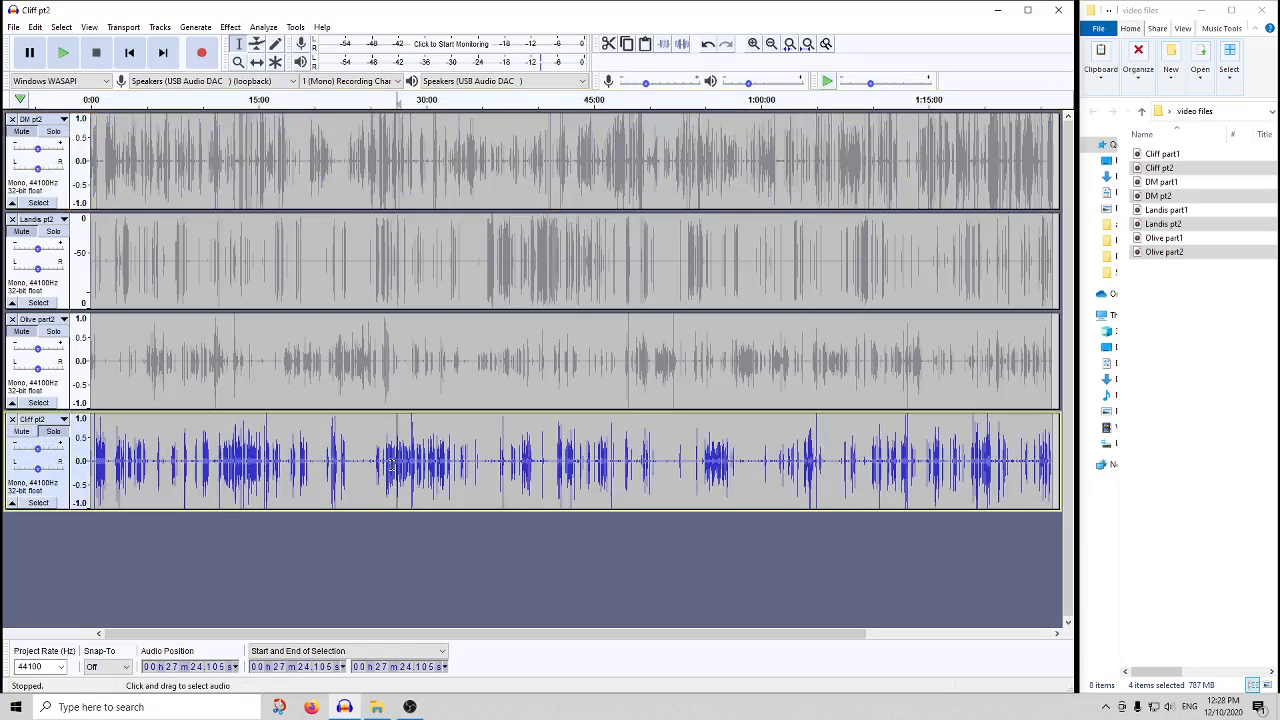
drag(392, 465, 336, 468)
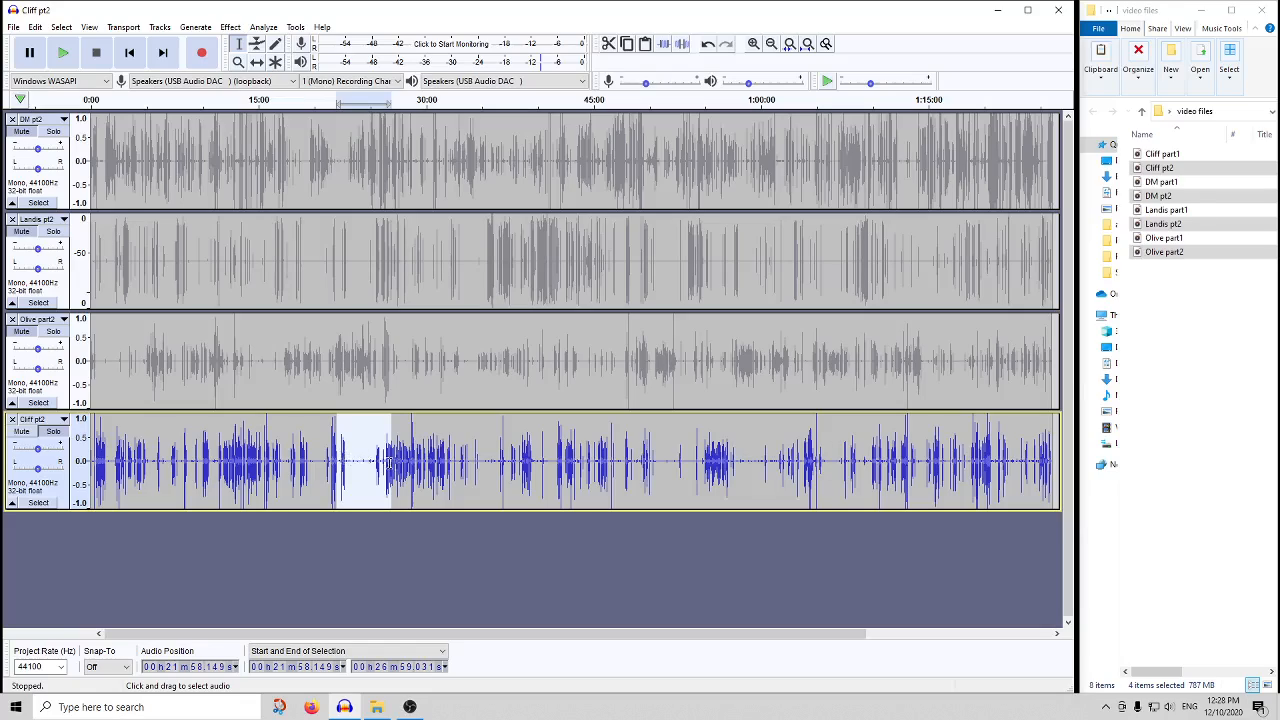
drag(789, 465, 707, 465)
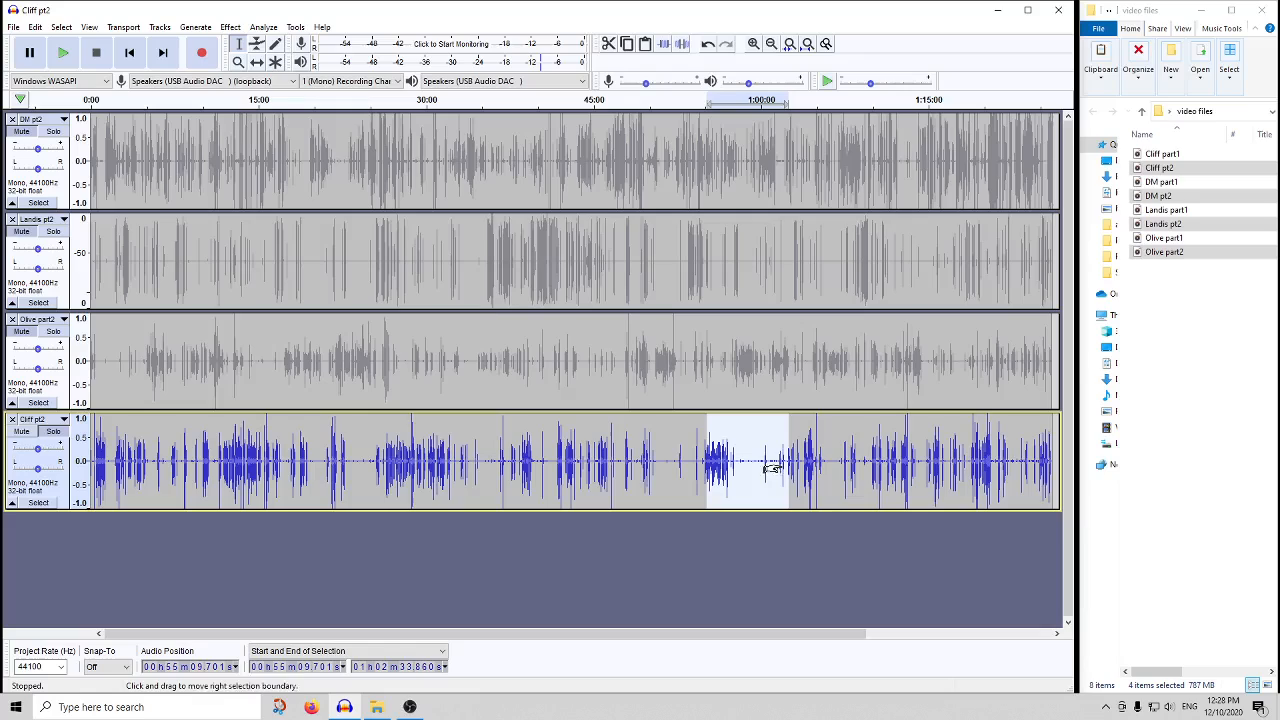
- Apply Noise Gate to the selected Cliff pt2 stretch with -12.0 dB level reduction, -30.00 dB threshold and 250.0 ms attack/decay
click(230, 27)
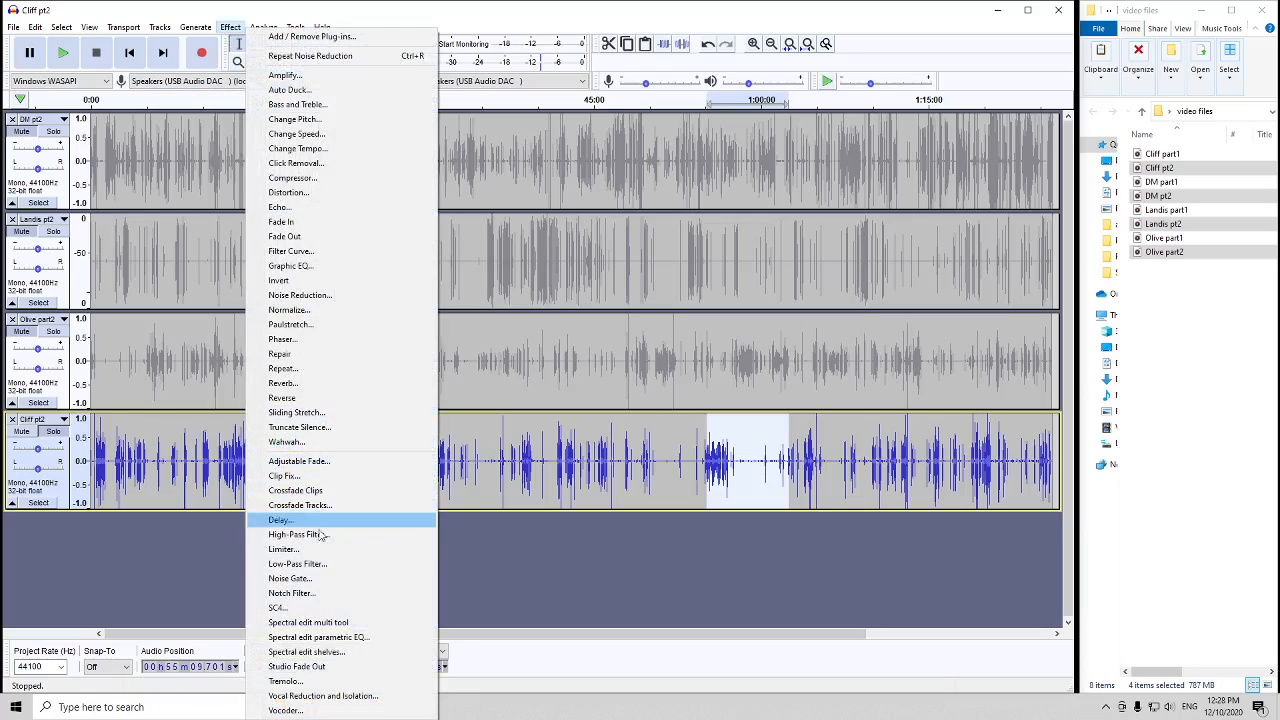
click(297, 580)
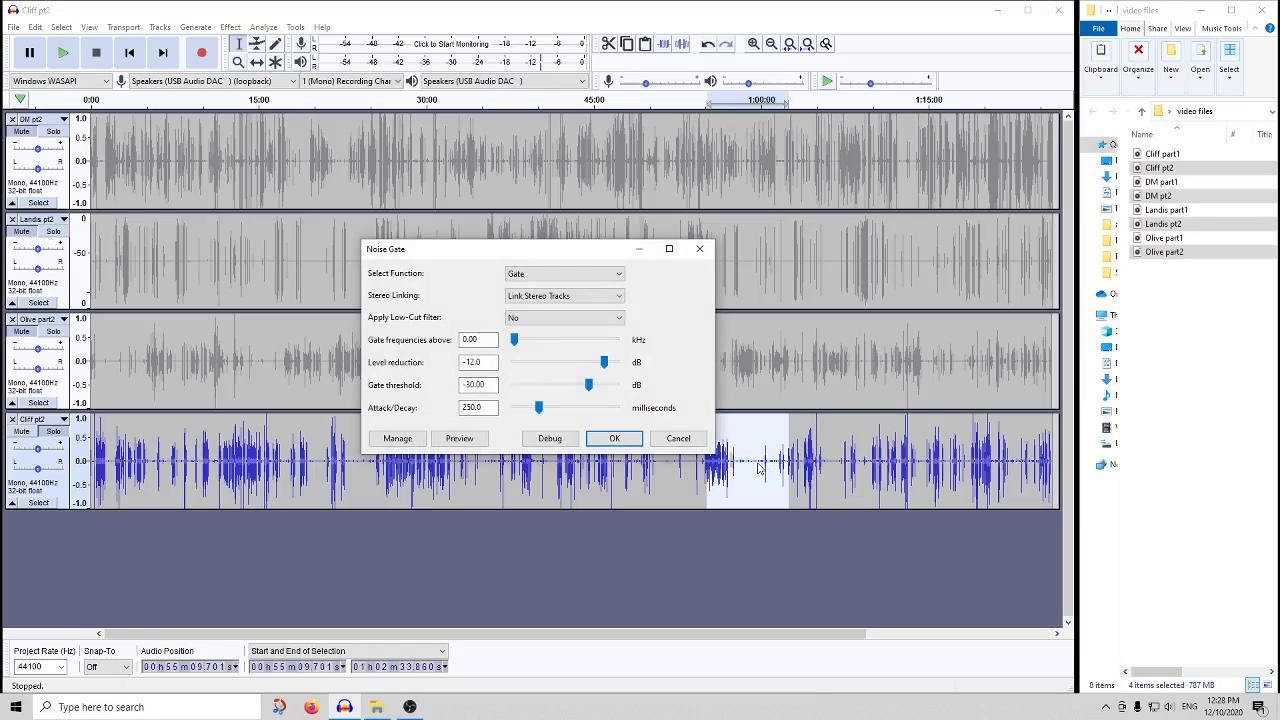
click(620, 442)
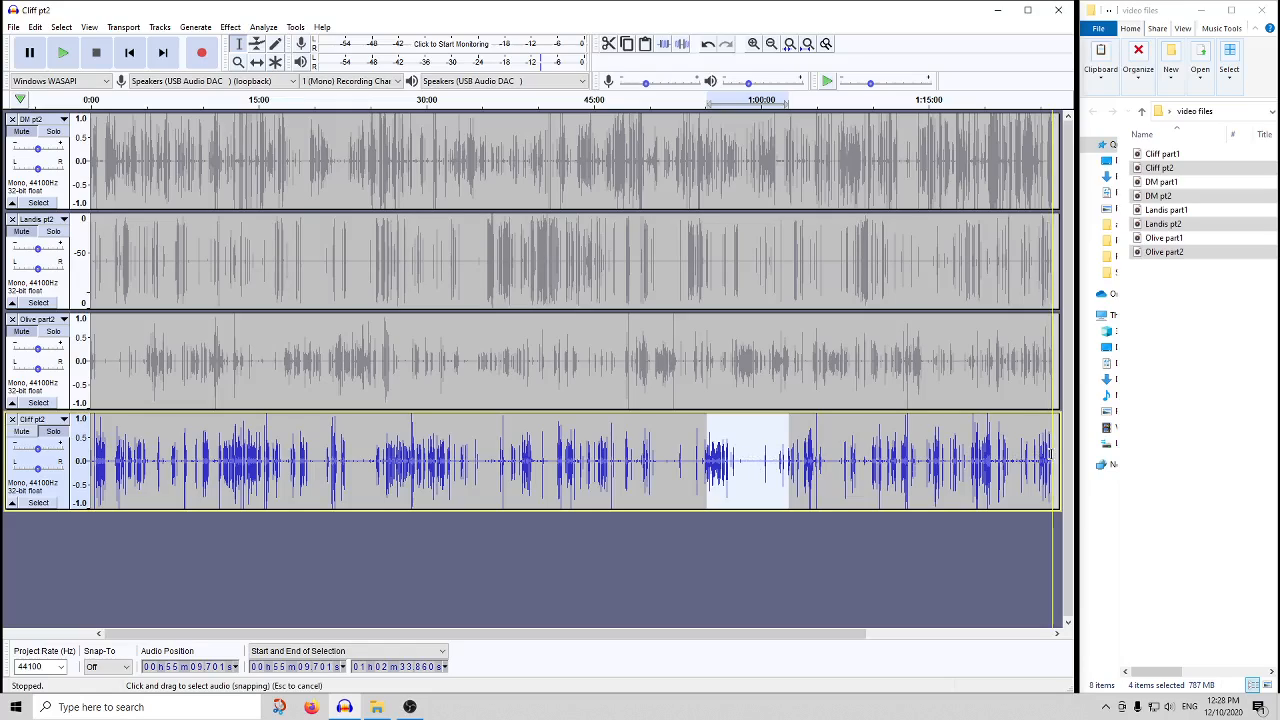
- Apply Noise Gate with the same settings to Cliff pt2 from about 1:00:36 to its end
drag(1047, 456, 766, 461)
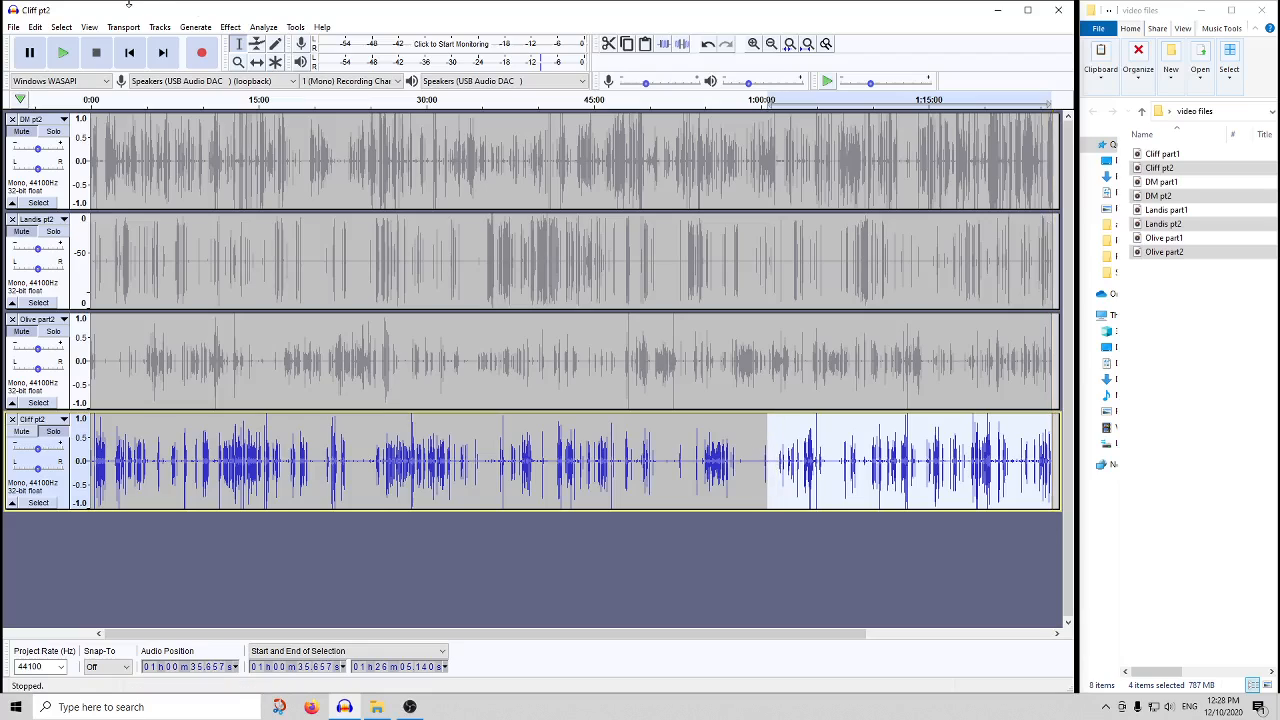
click(230, 27)
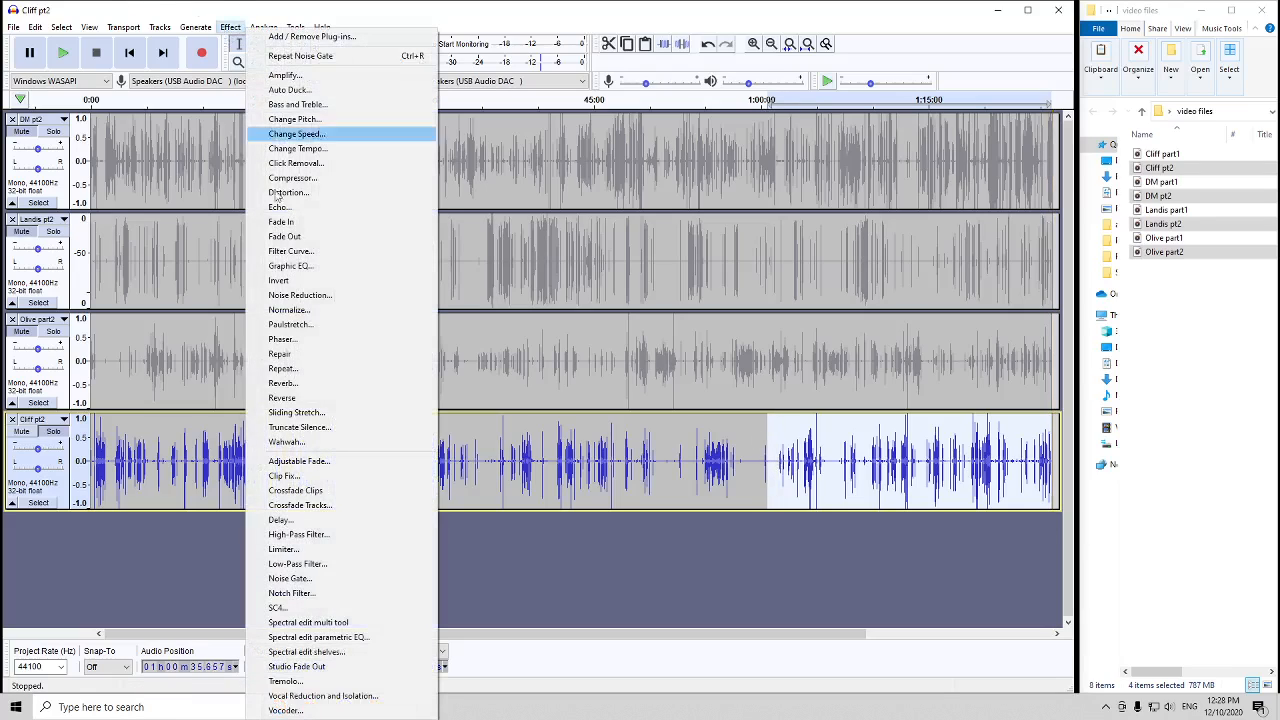
click(320, 578)
click(630, 443)
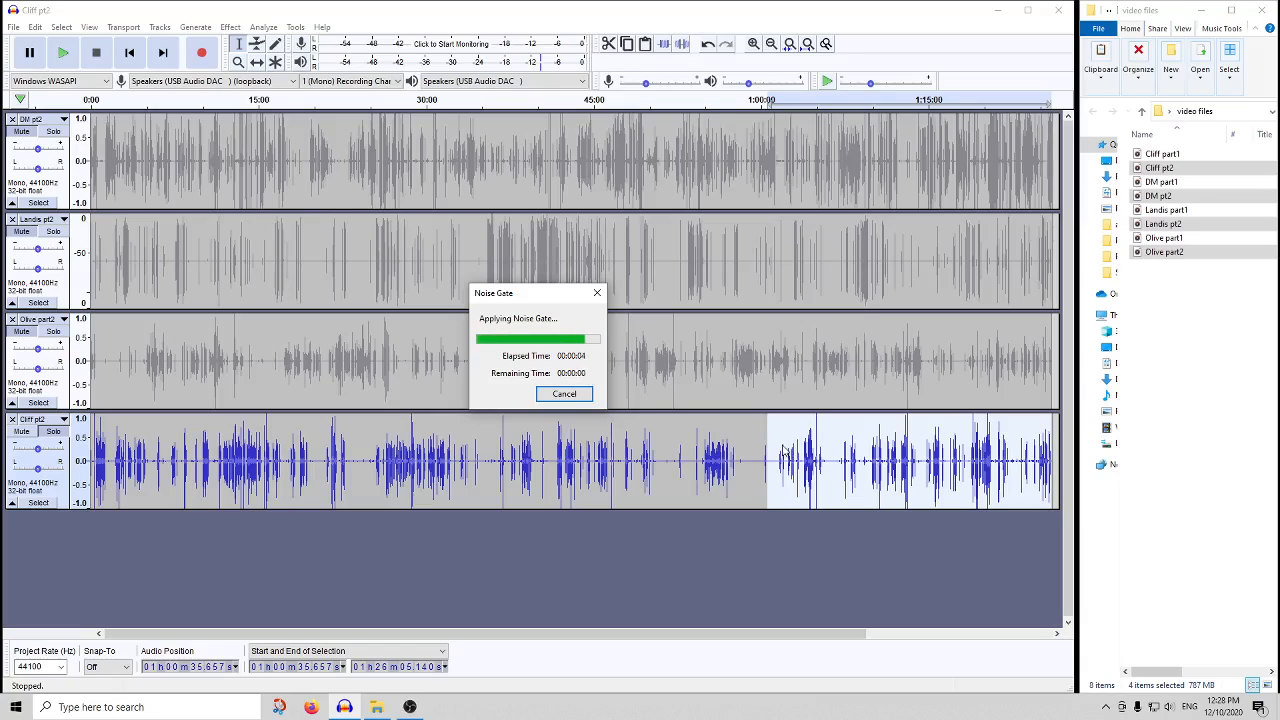
click(14, 27)
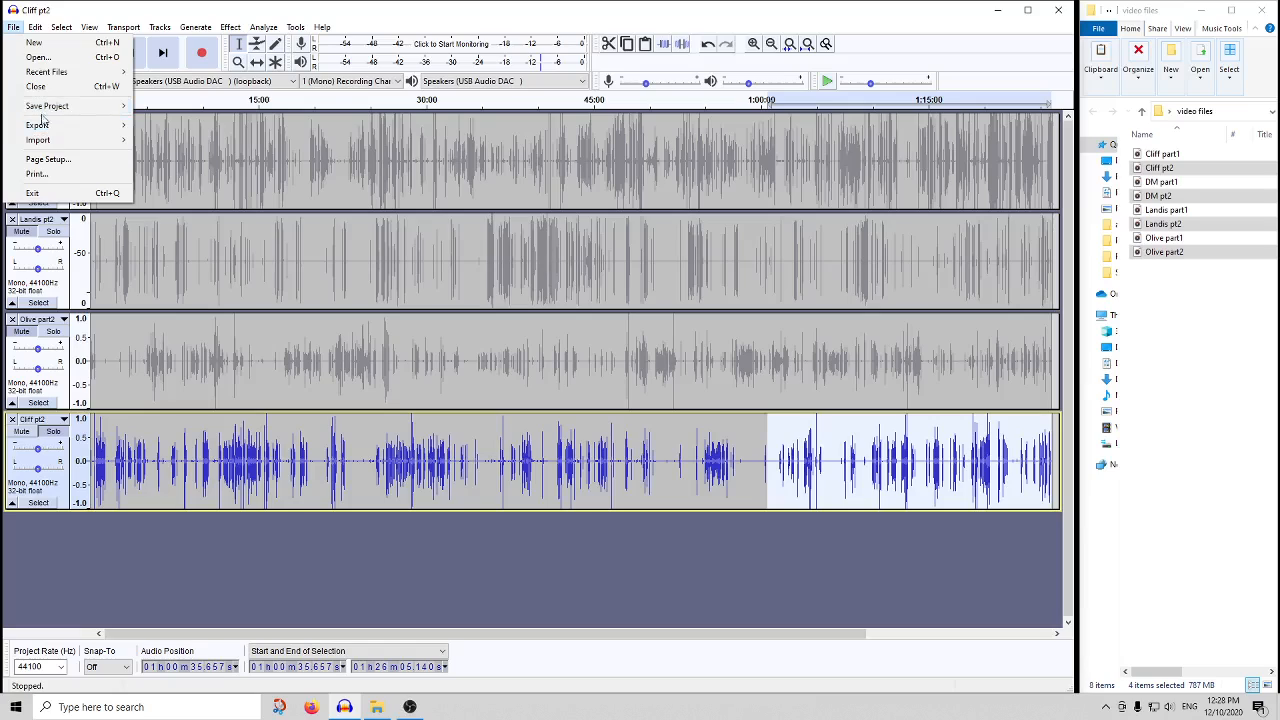
mouse_move(60, 106)
click(180, 120)
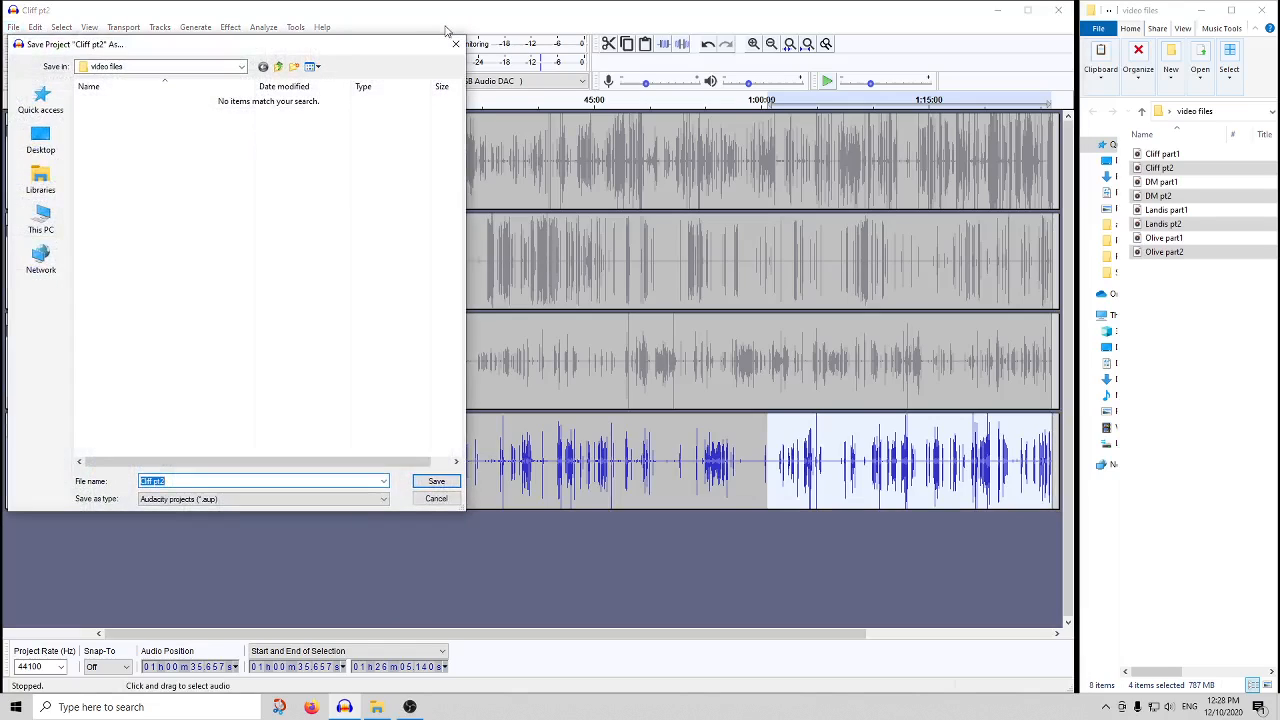
click(456, 44)
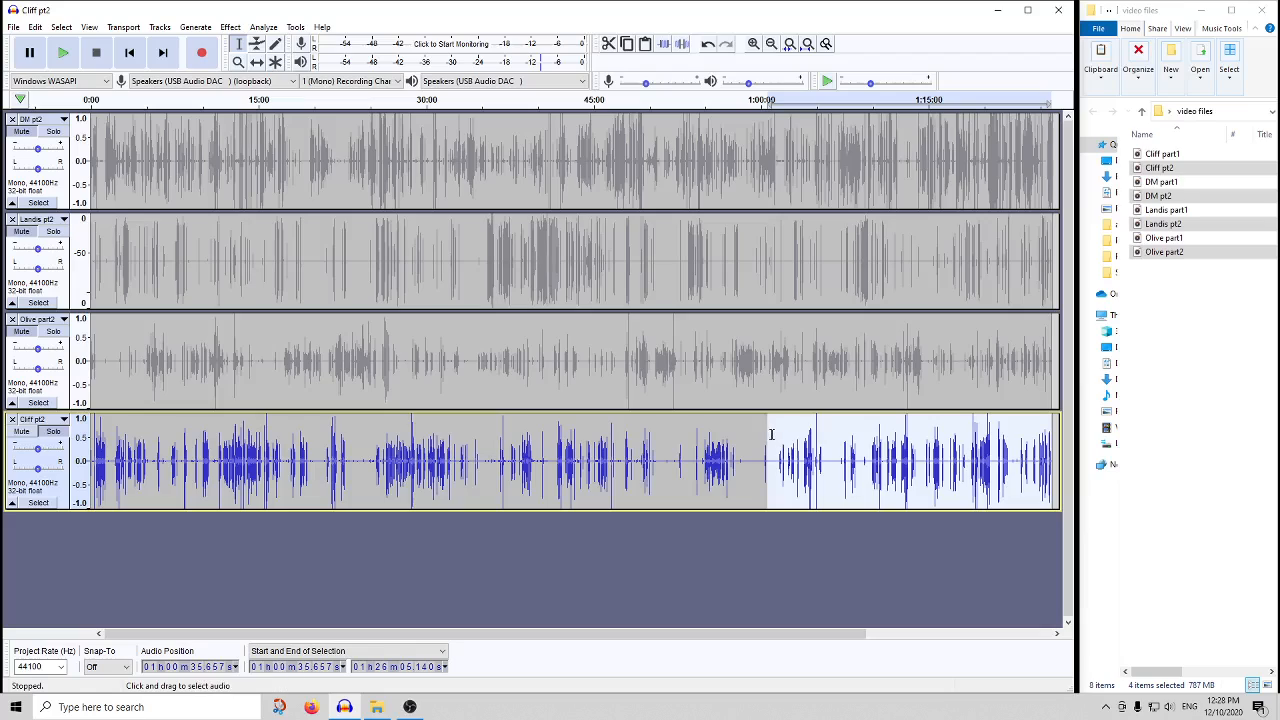
- Apply Noise Gate with unchanged settings to Cliff pt2 from about 35:10 to 1:01:11
drag(772, 452, 482, 443)
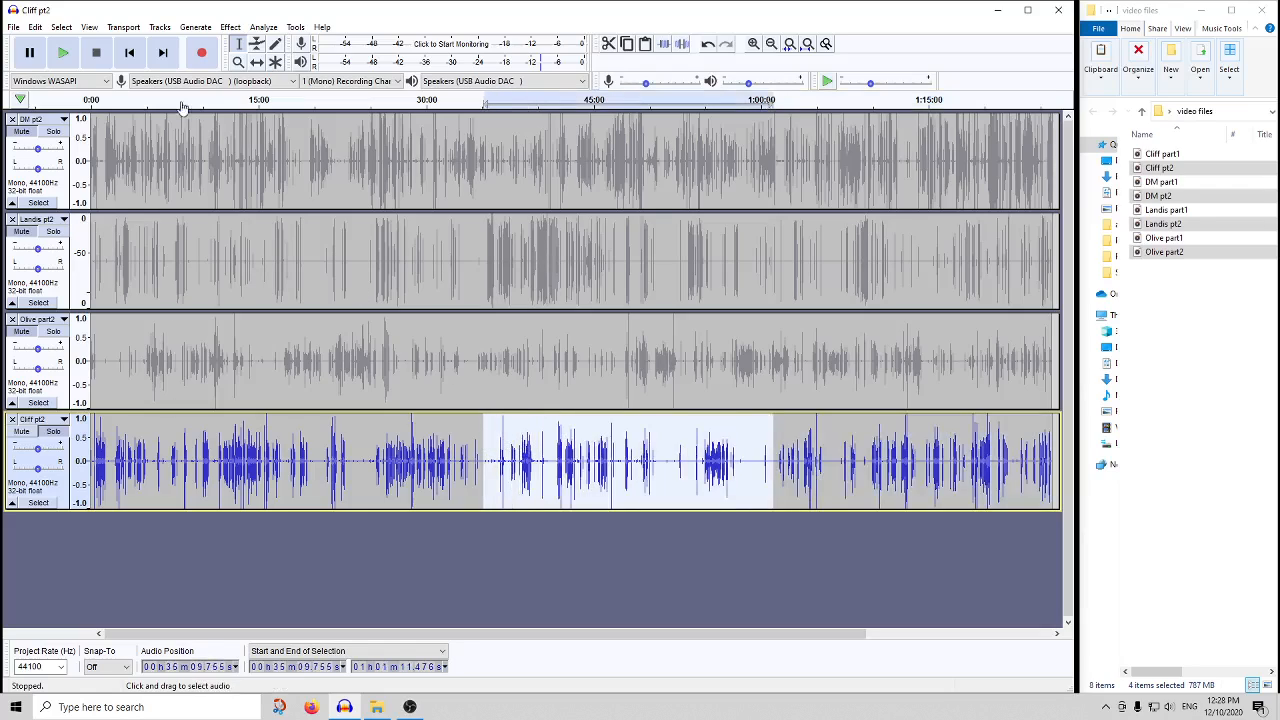
click(230, 27)
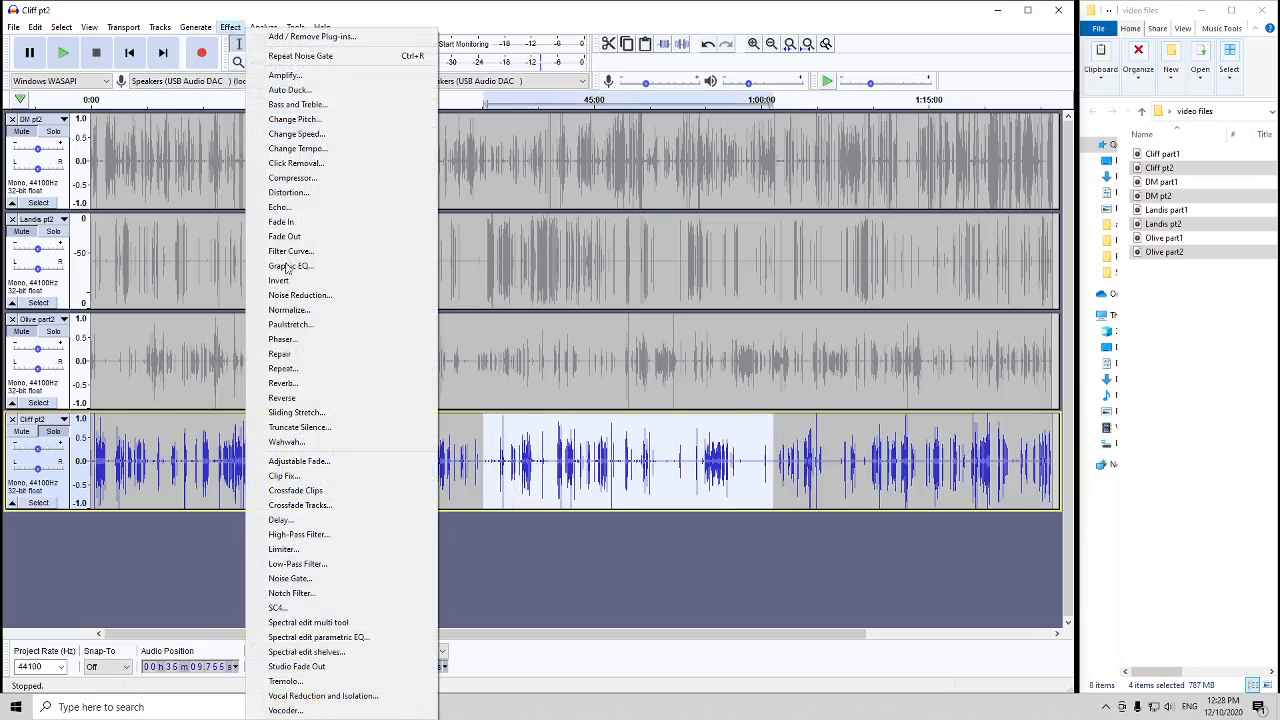
click(322, 578)
click(616, 440)
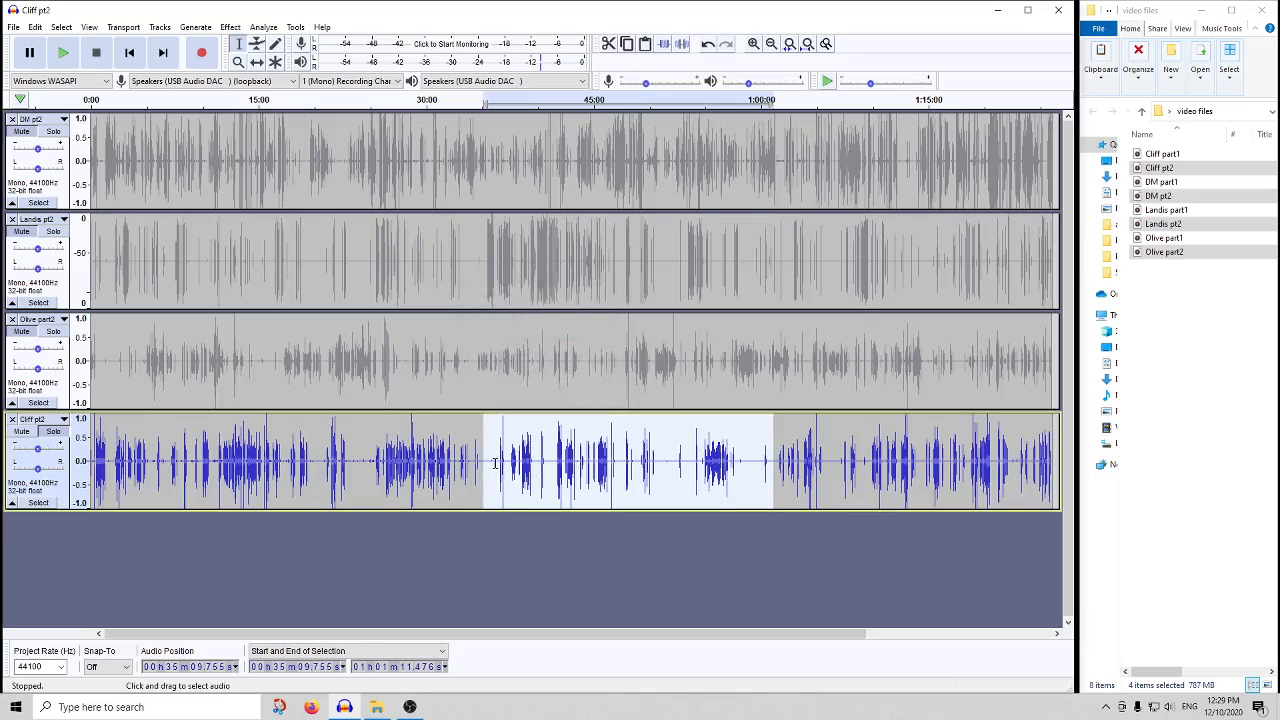
- Apply Noise Gate to Cliff pt2 from its start to about 35:38, keeping -12.0 dB reduction and -30.00 dB threshold
drag(488, 463, 92, 463)
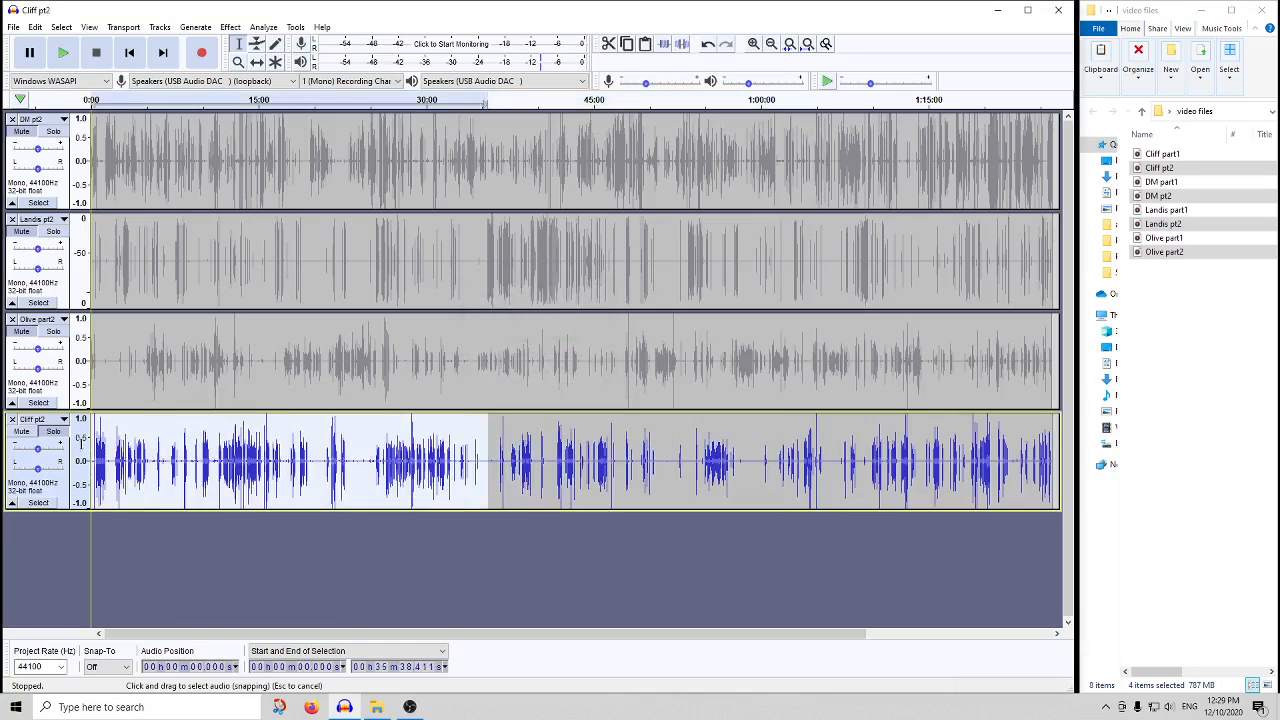
click(228, 28)
click(400, 578)
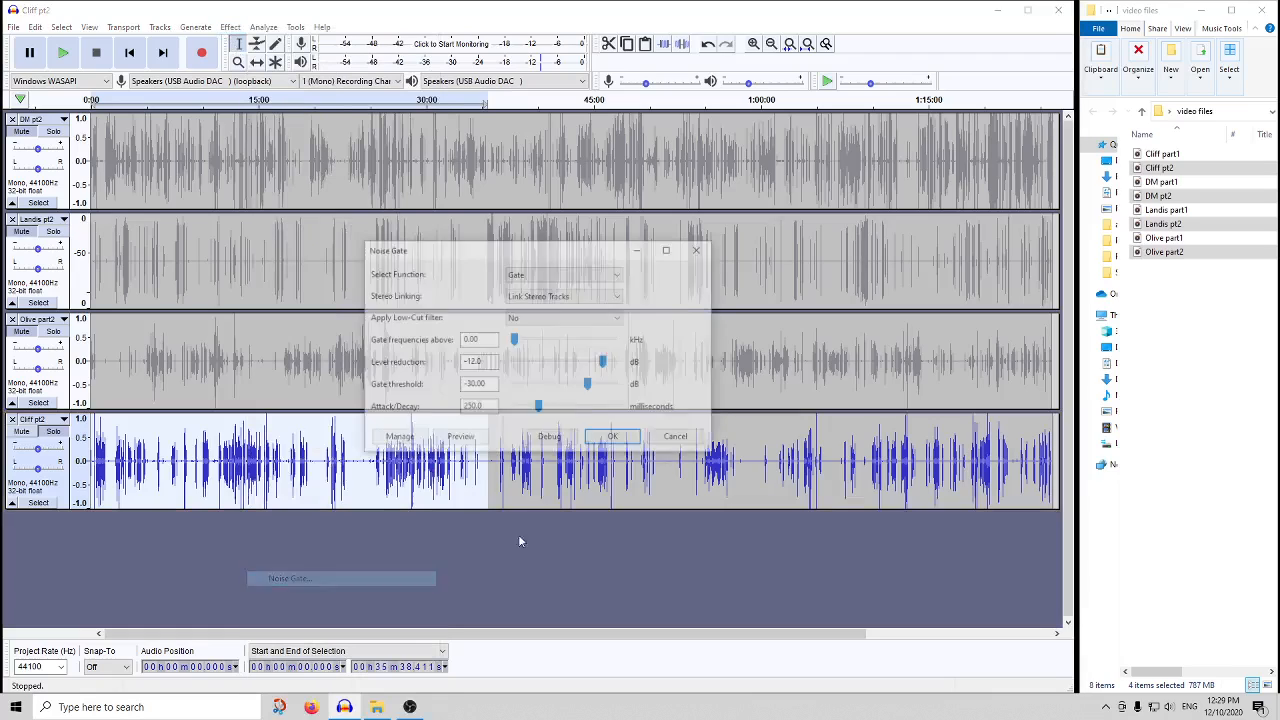
click(612, 436)
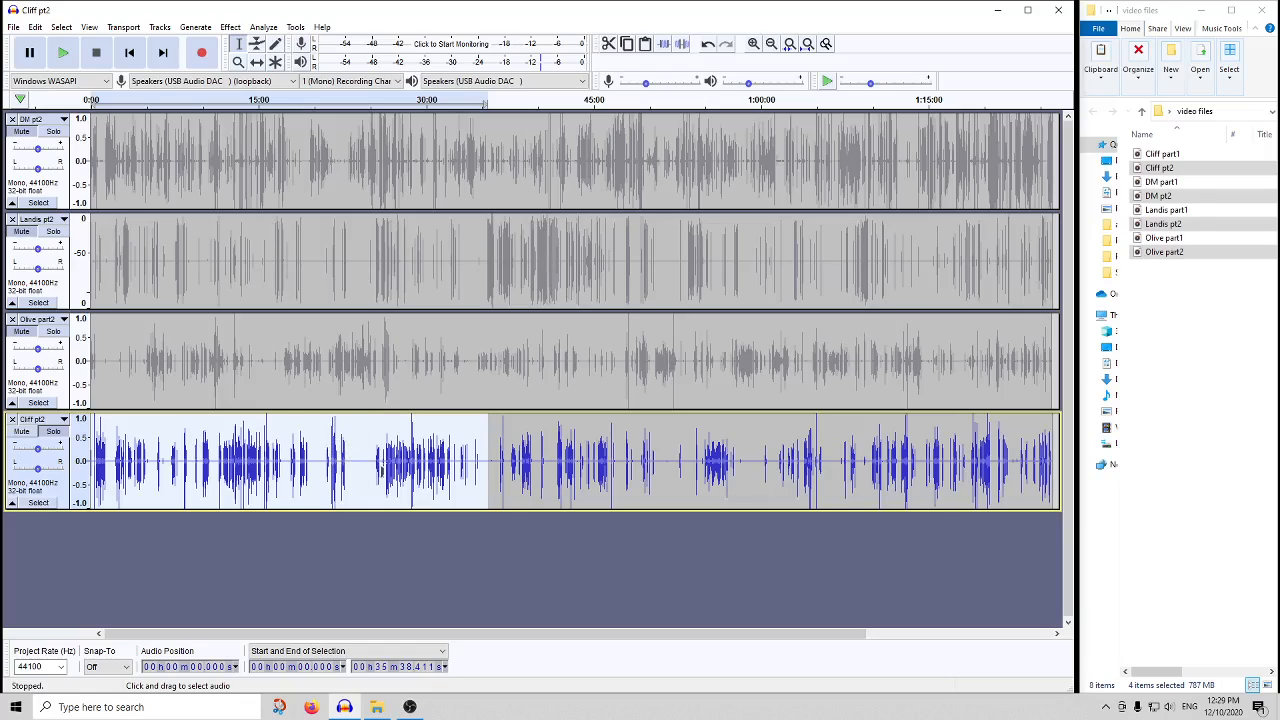
- Turn off solo and mute so that all four tracks are active together
click(38, 419)
click(308, 470)
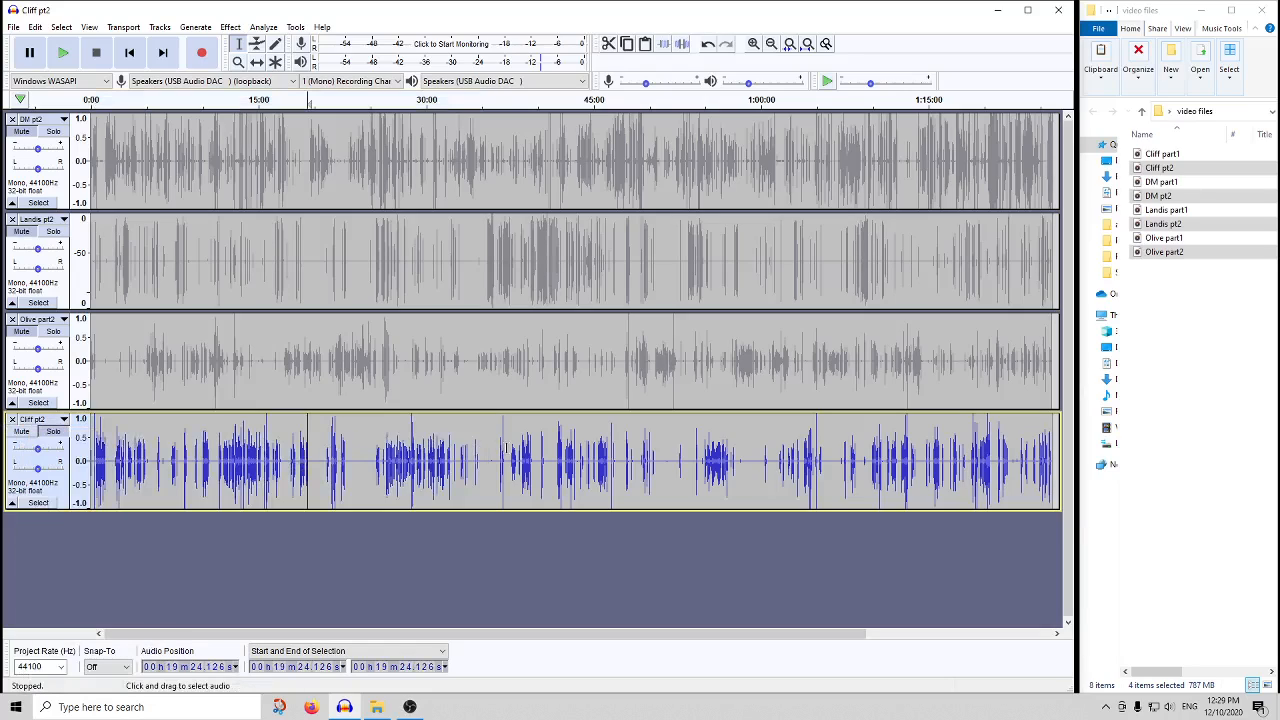
click(265, 368)
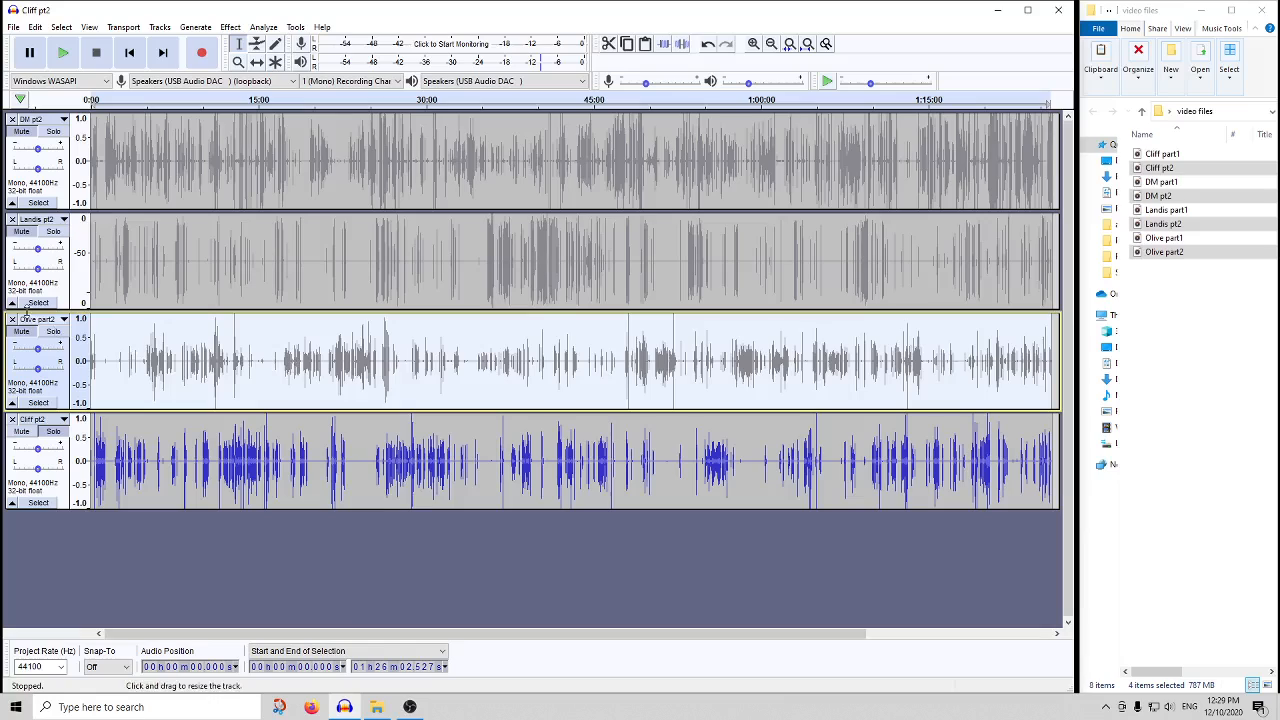
click(65, 335)
click(62, 238)
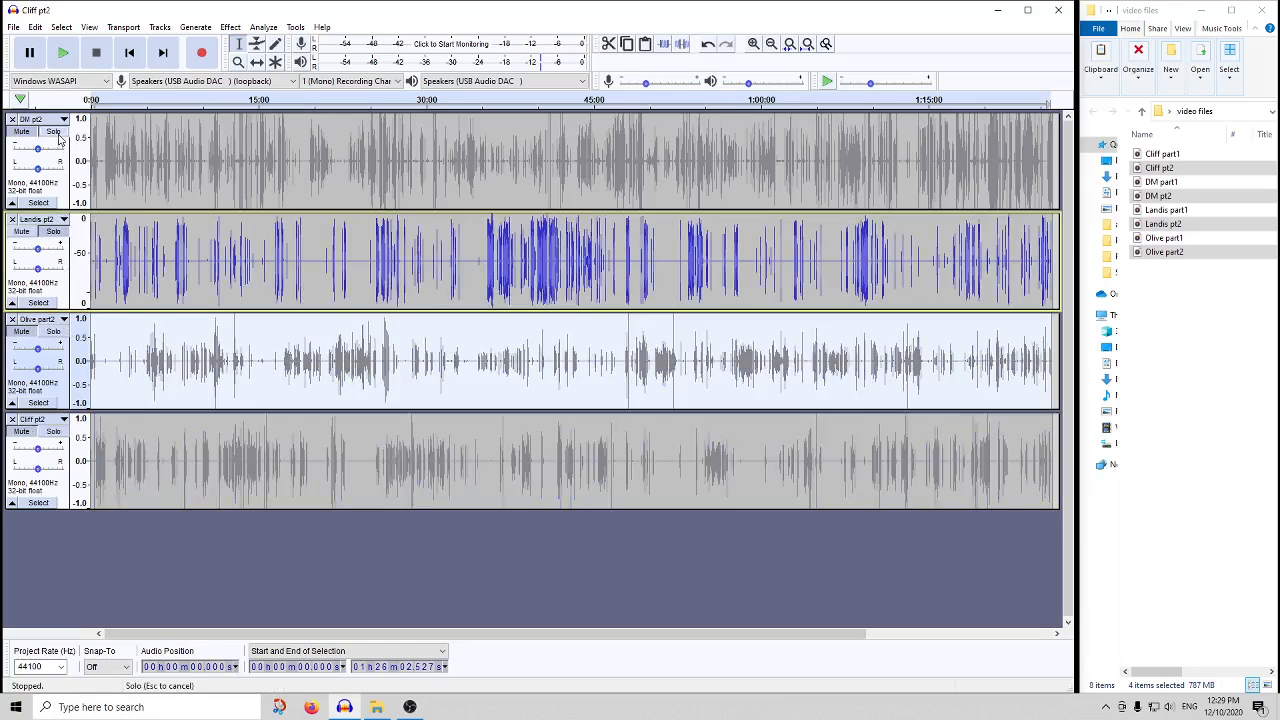
click(40, 127)
key(ctrl+a)
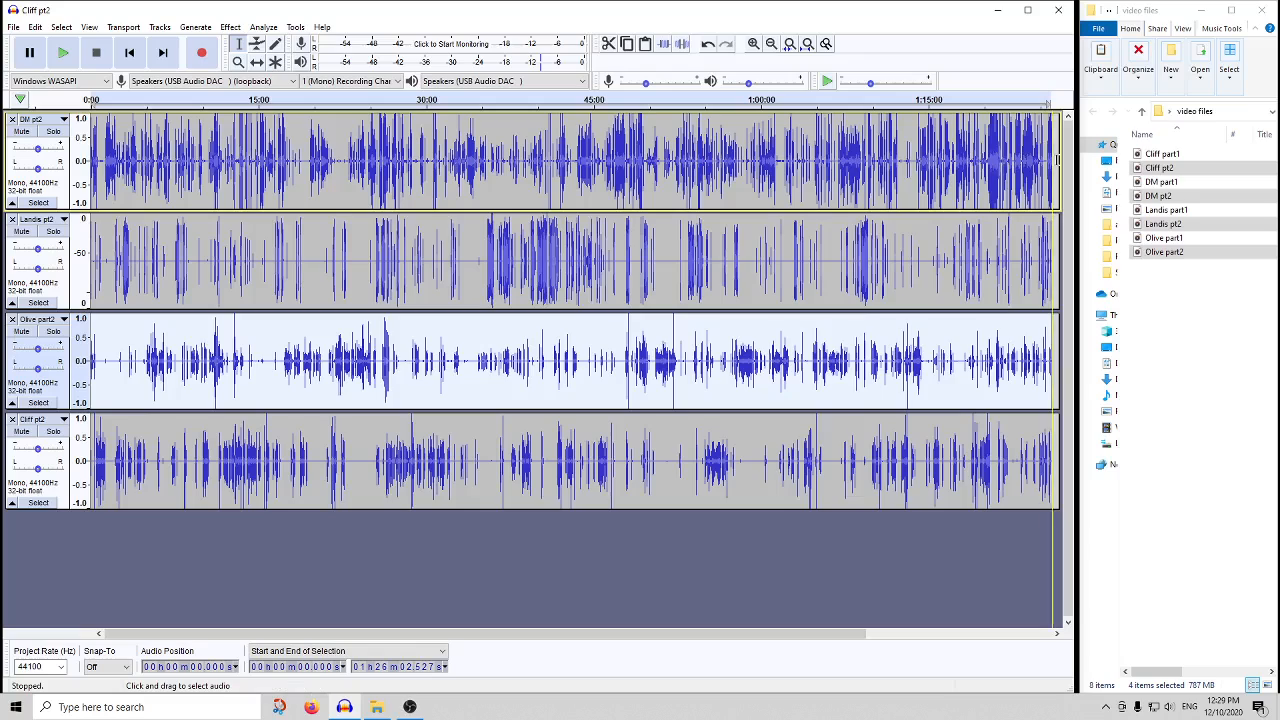
- Apply Noise Gate to DM pt2 from about 1:00:00 to its end with -12.0 dB reduction, -30.00 dB threshold and 250.0 ms attack/decay
drag(1052, 159, 762, 162)
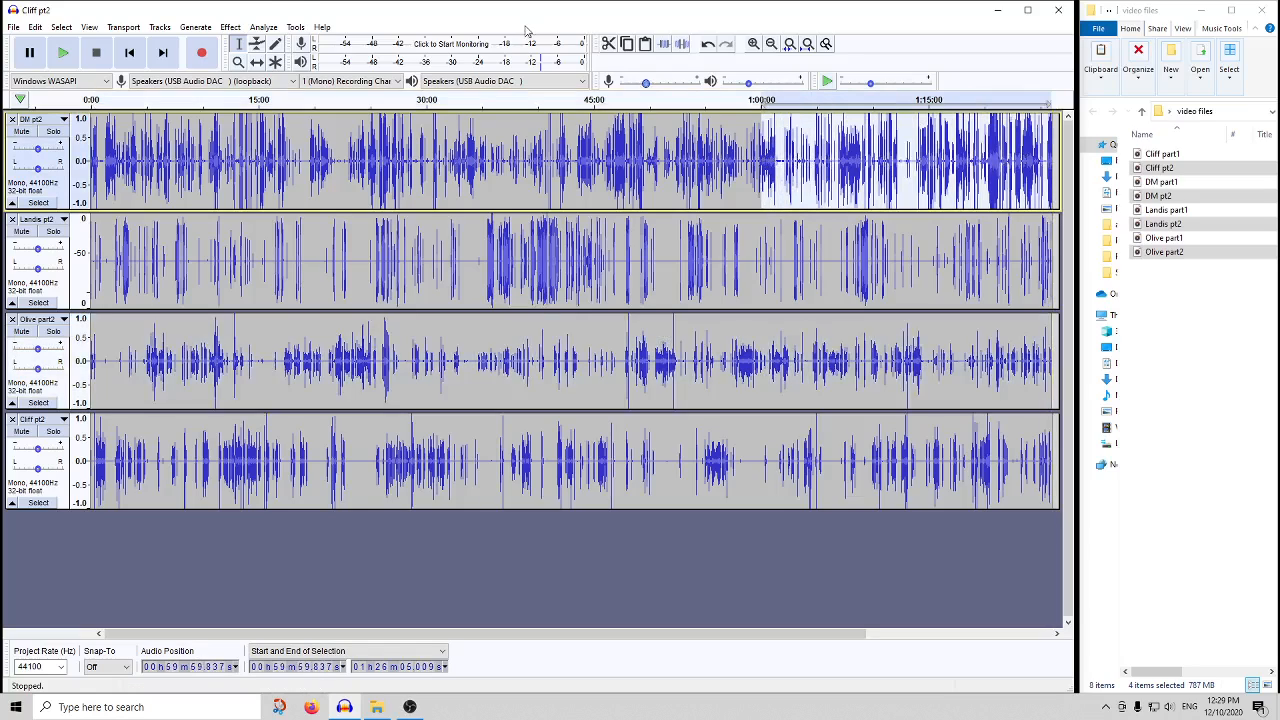
click(230, 27)
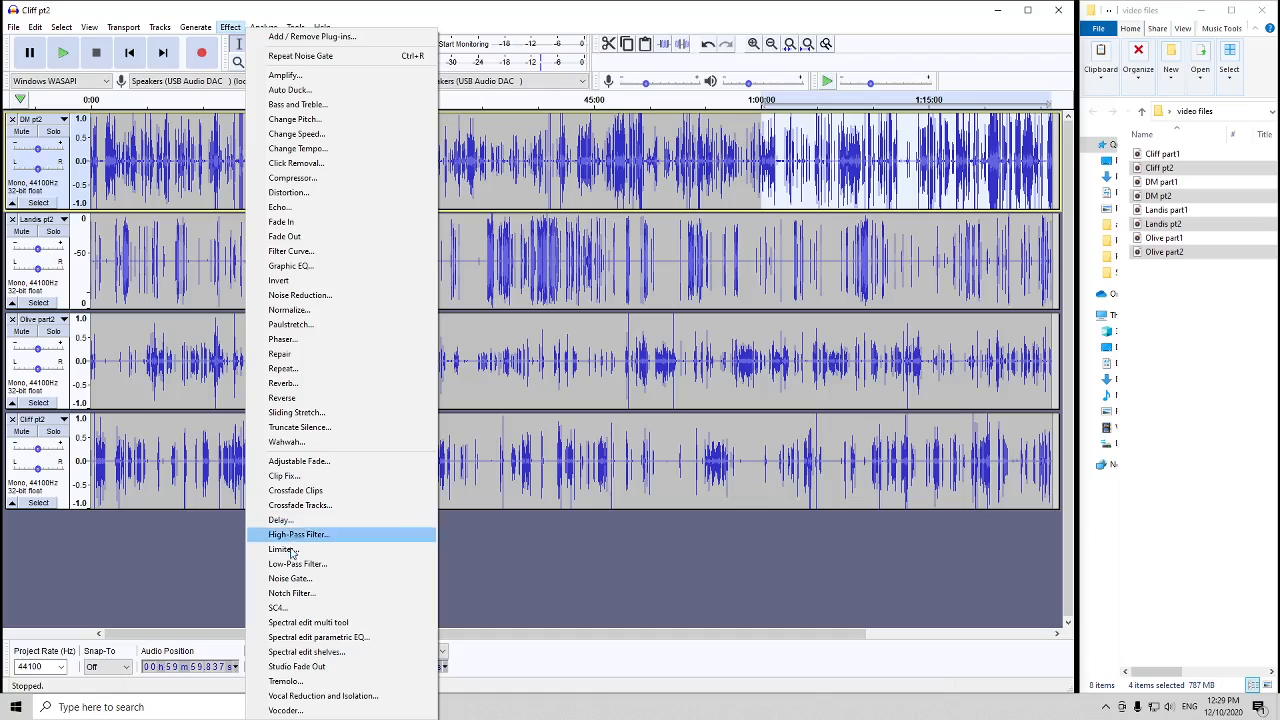
click(290, 578)
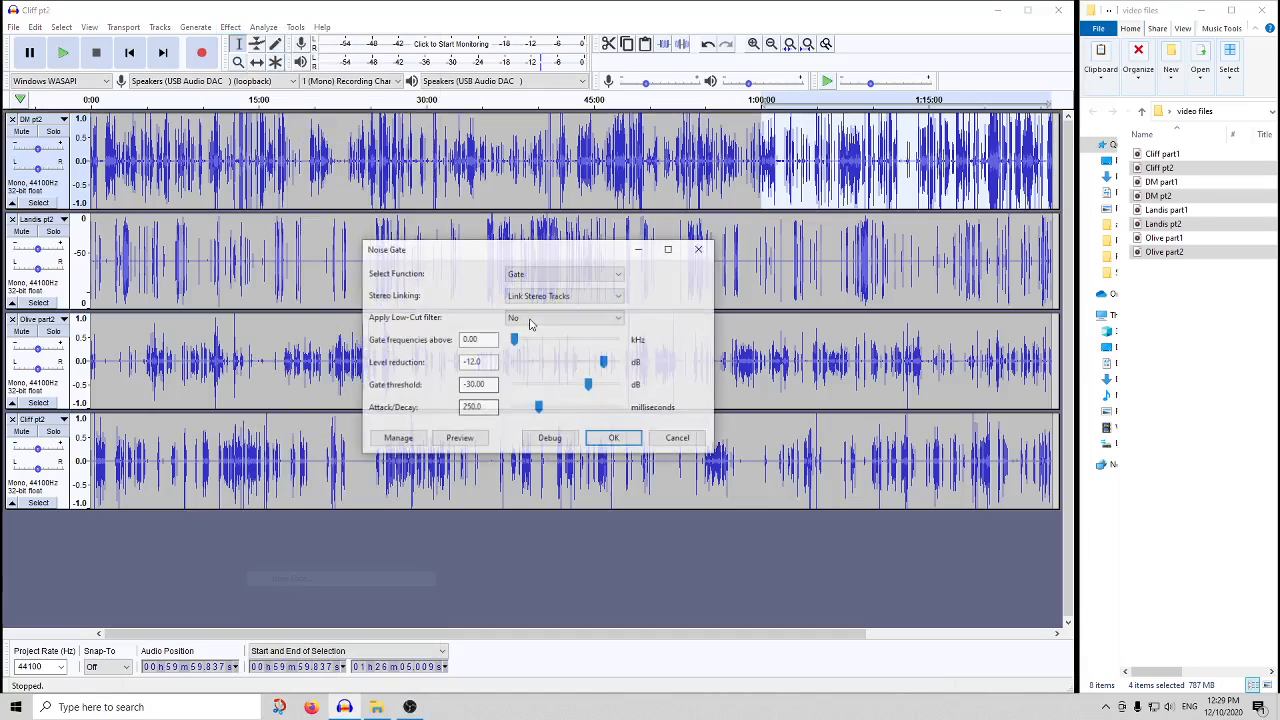
click(614, 438)
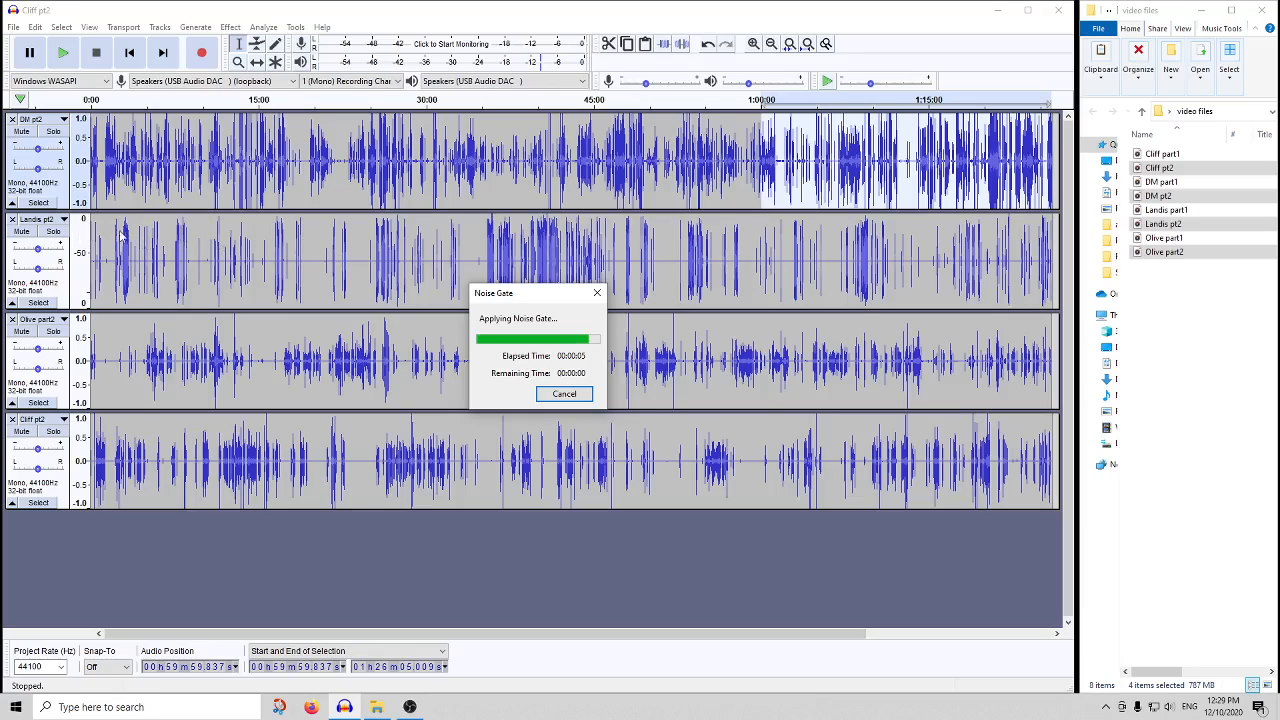
- Switch the Landis pt2 track to Waveform view
click(40, 219)
click(90, 328)
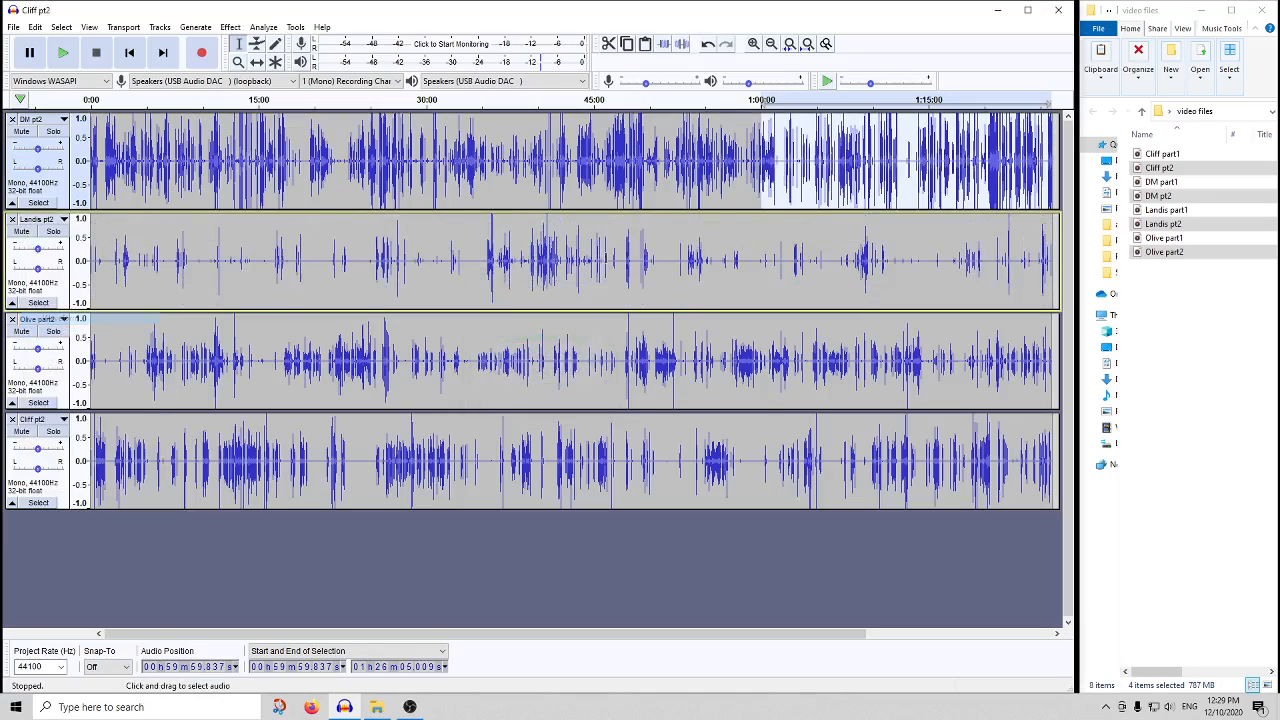
- Apply Noise Gate with the same settings to DM pt2 from about 31:13 to 1:00:36
drag(767, 147, 438, 150)
click(231, 26)
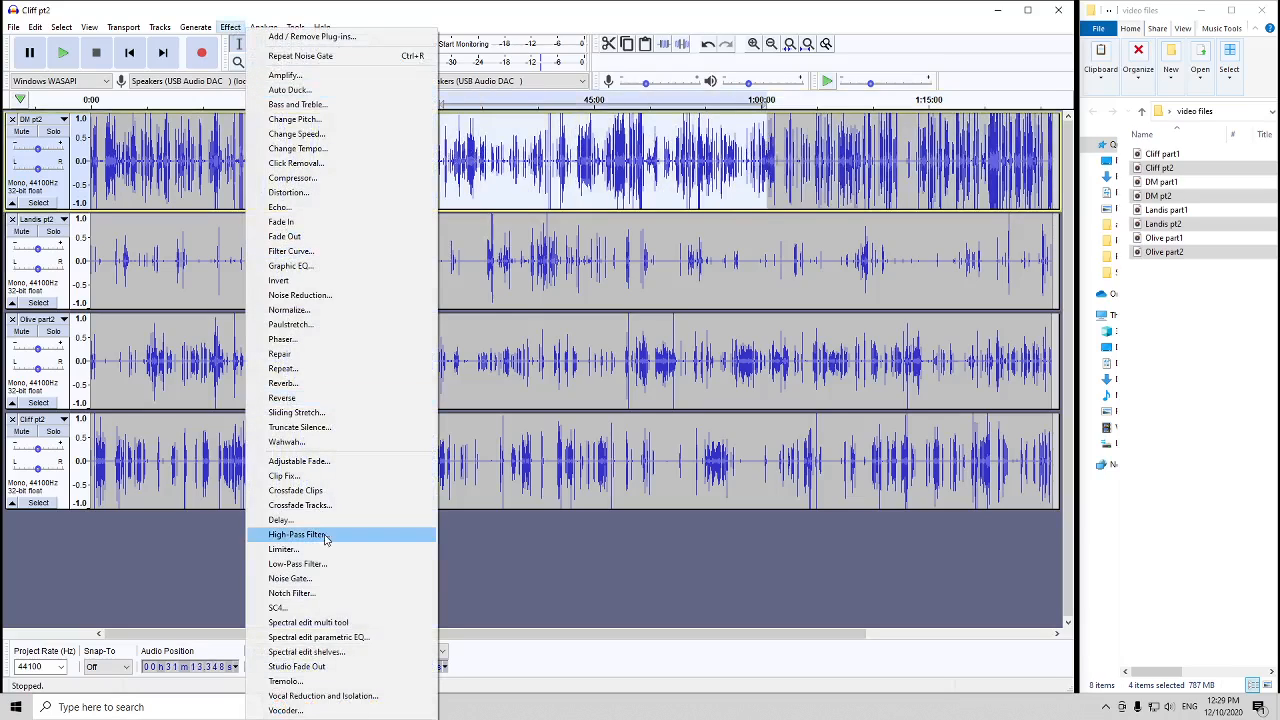
click(337, 580)
click(615, 437)
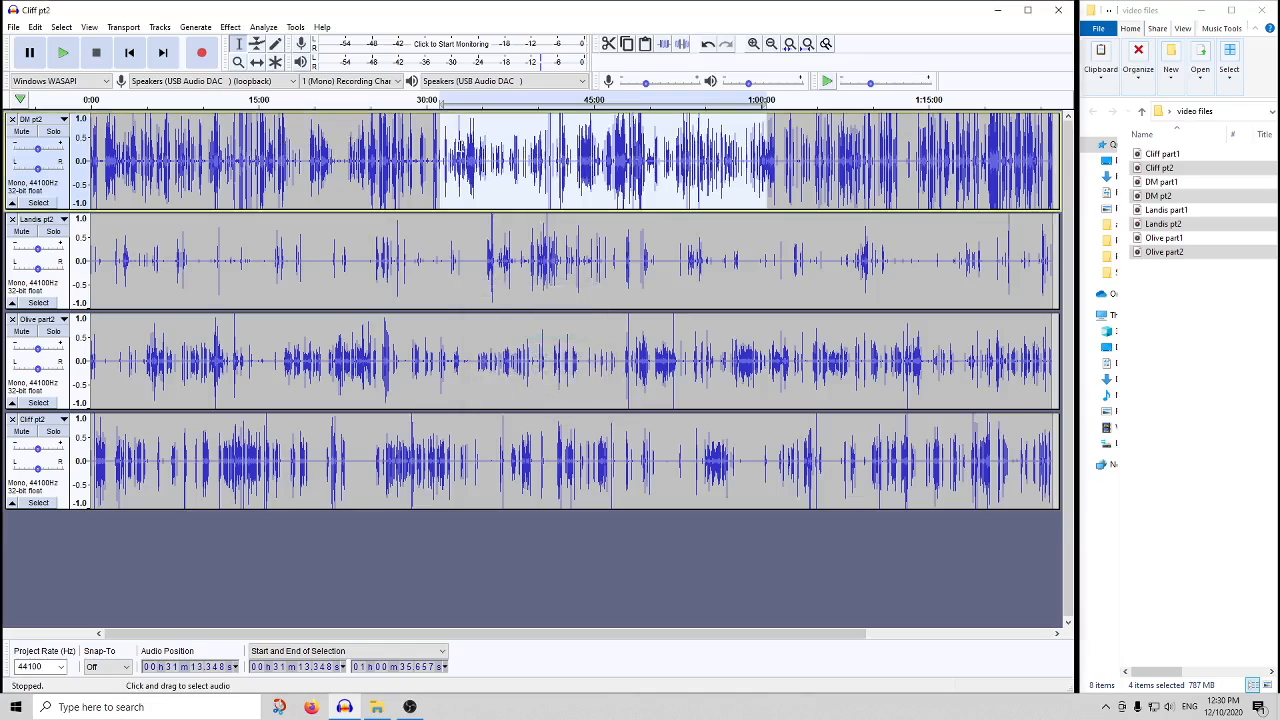
- Apply Noise Gate to DM pt2 from its start to about 31:42 with -12.0 dB reduction and -30.00 dB threshold
drag(447, 138, 90, 140)
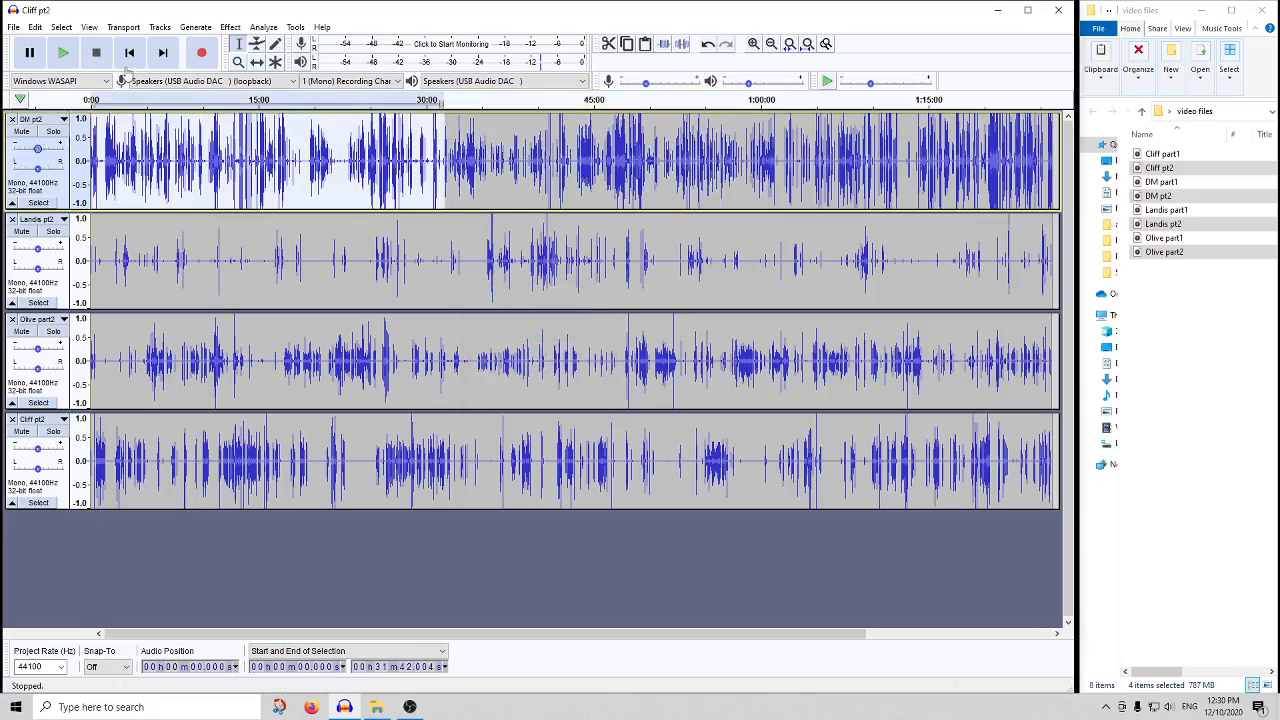
click(230, 27)
click(290, 578)
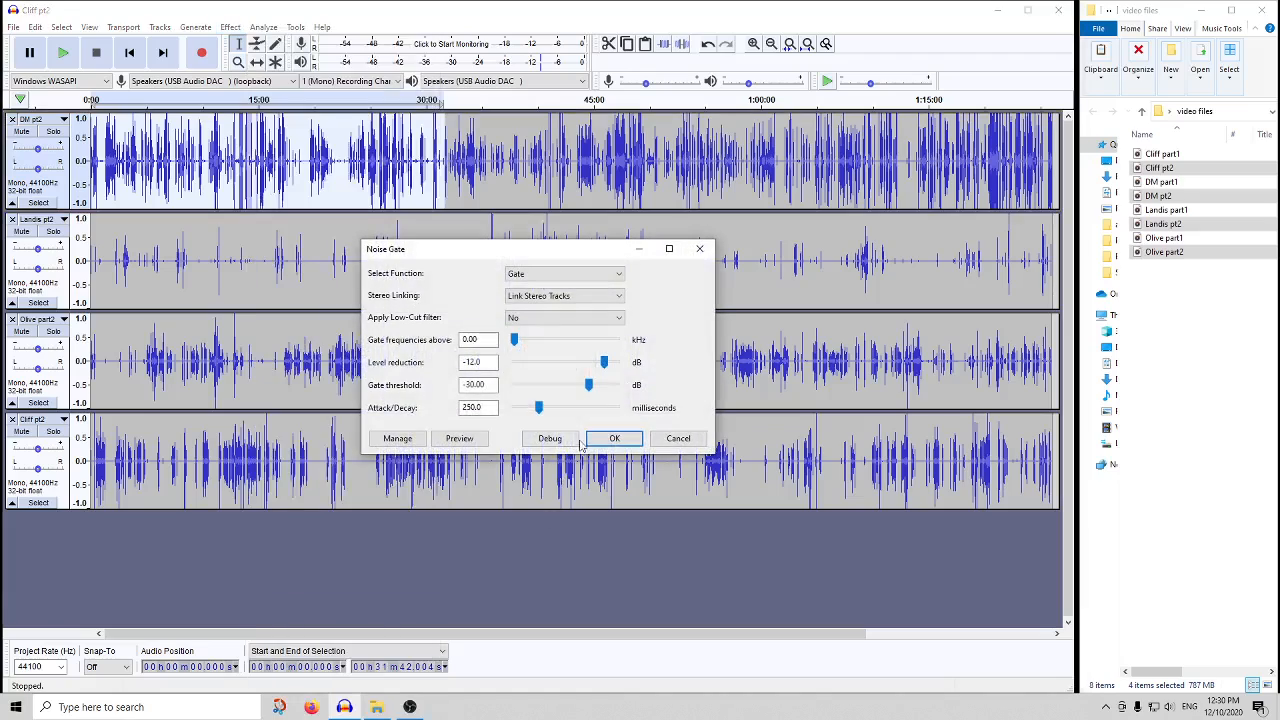
click(612, 440)
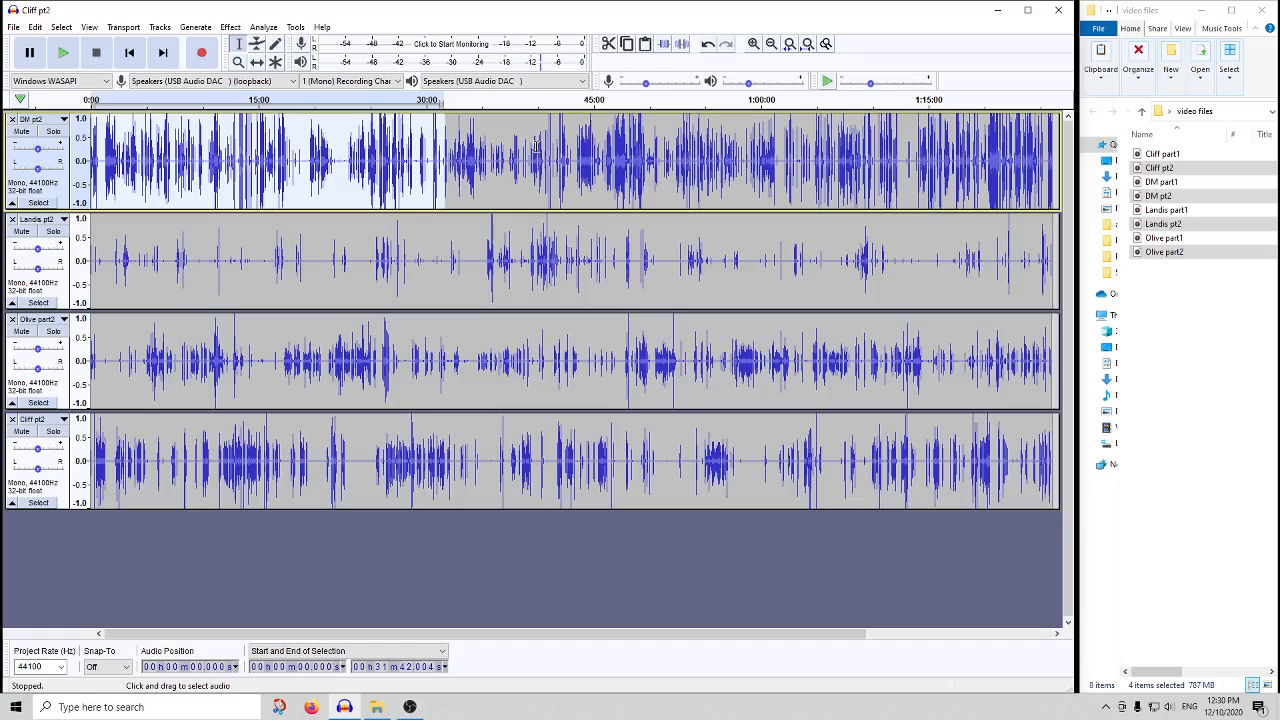
- Apply Noise Gate to Olive part2 from about 1:01:44 to its end with -12.0 dB reduction, -30.00 dB threshold and 250.0 ms attack/decay
drag(1050, 350, 779, 355)
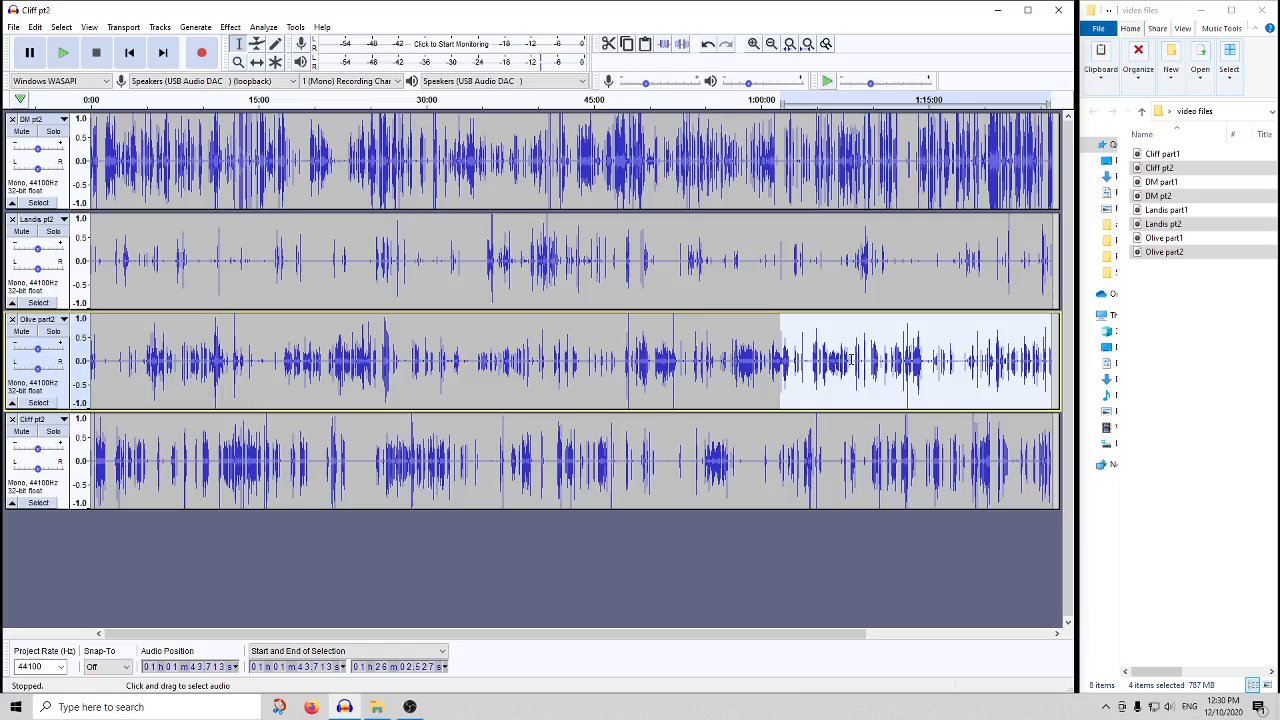
click(230, 27)
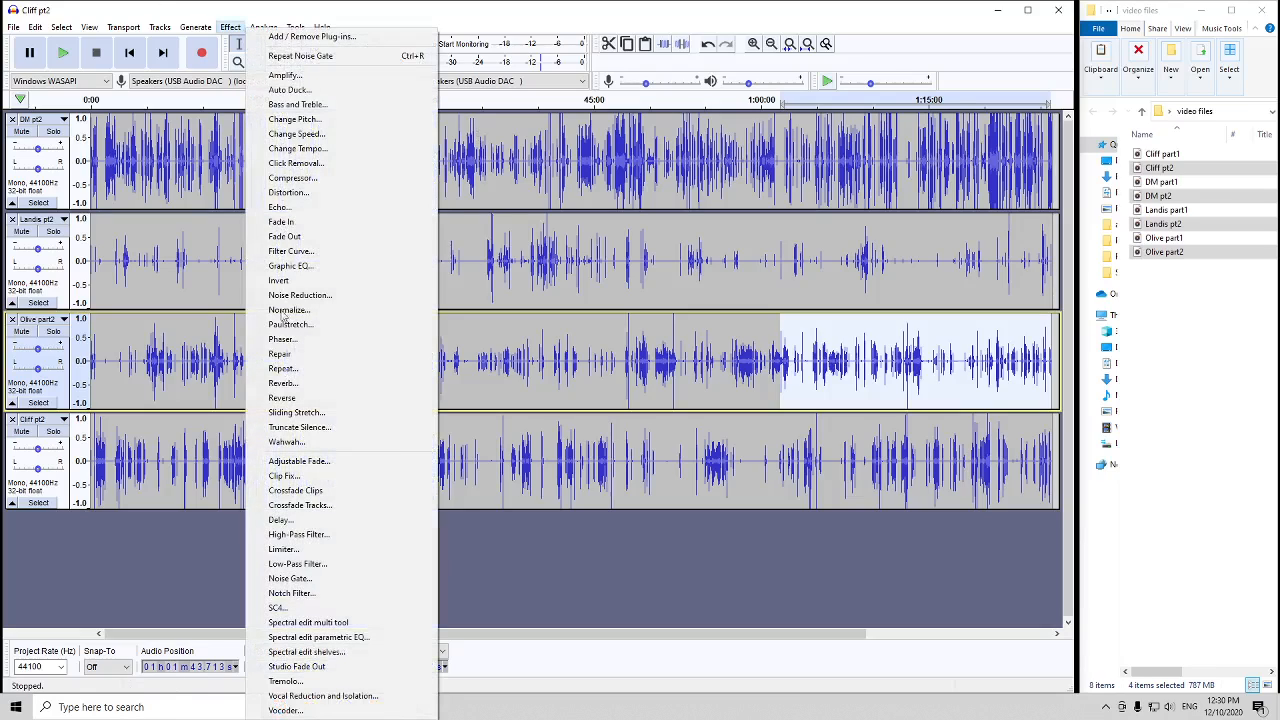
click(332, 578)
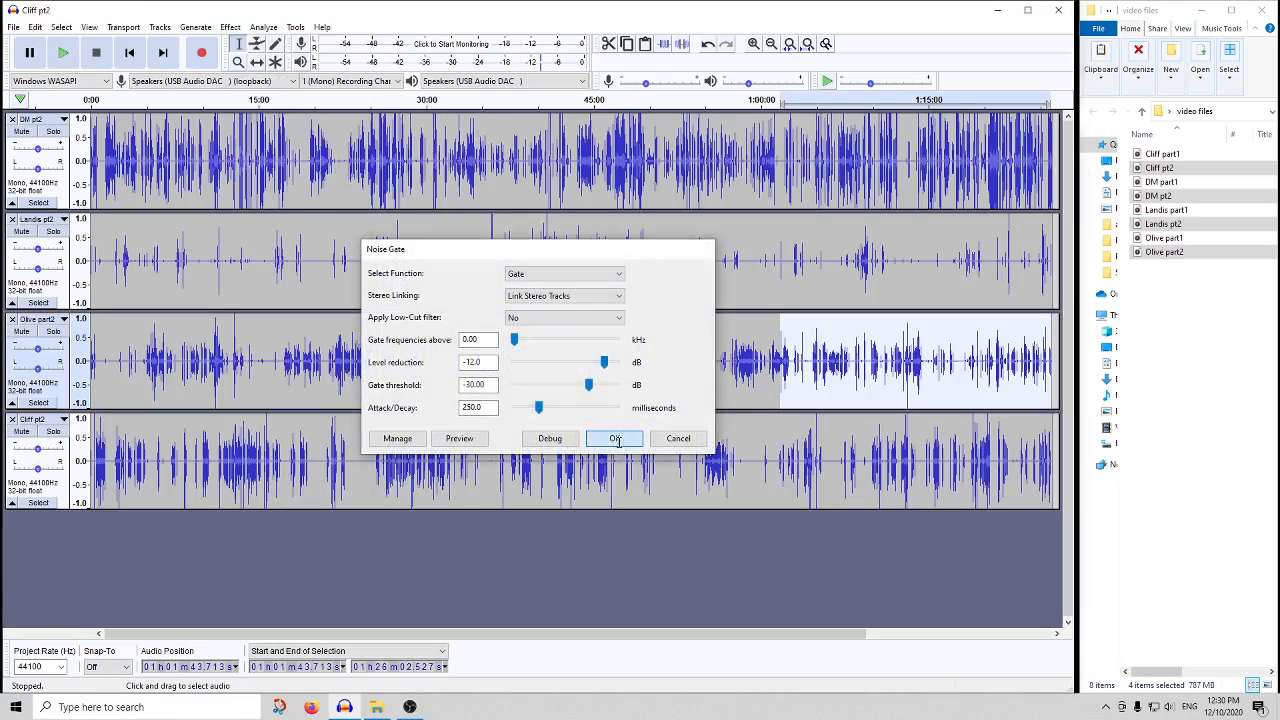
click(614, 443)
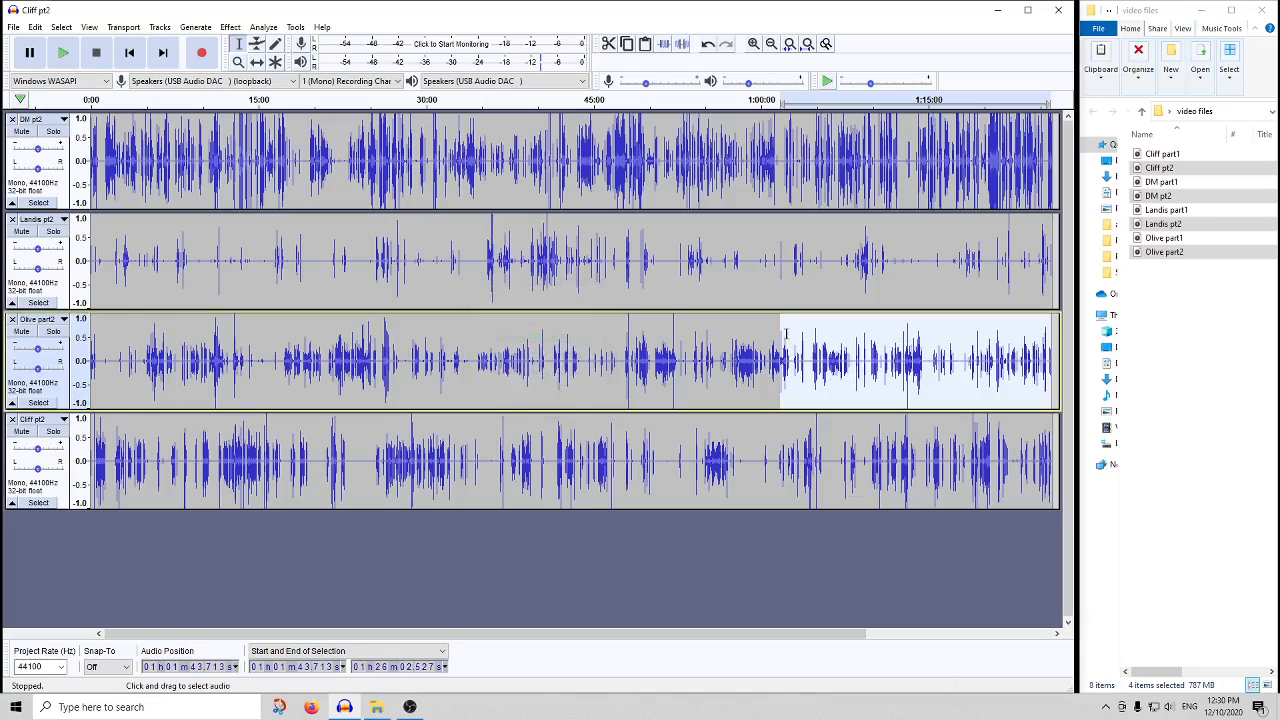
- Apply Noise Gate with the same settings to Olive part2 from about 30:34 to 1:02:16
drag(786, 334, 433, 330)
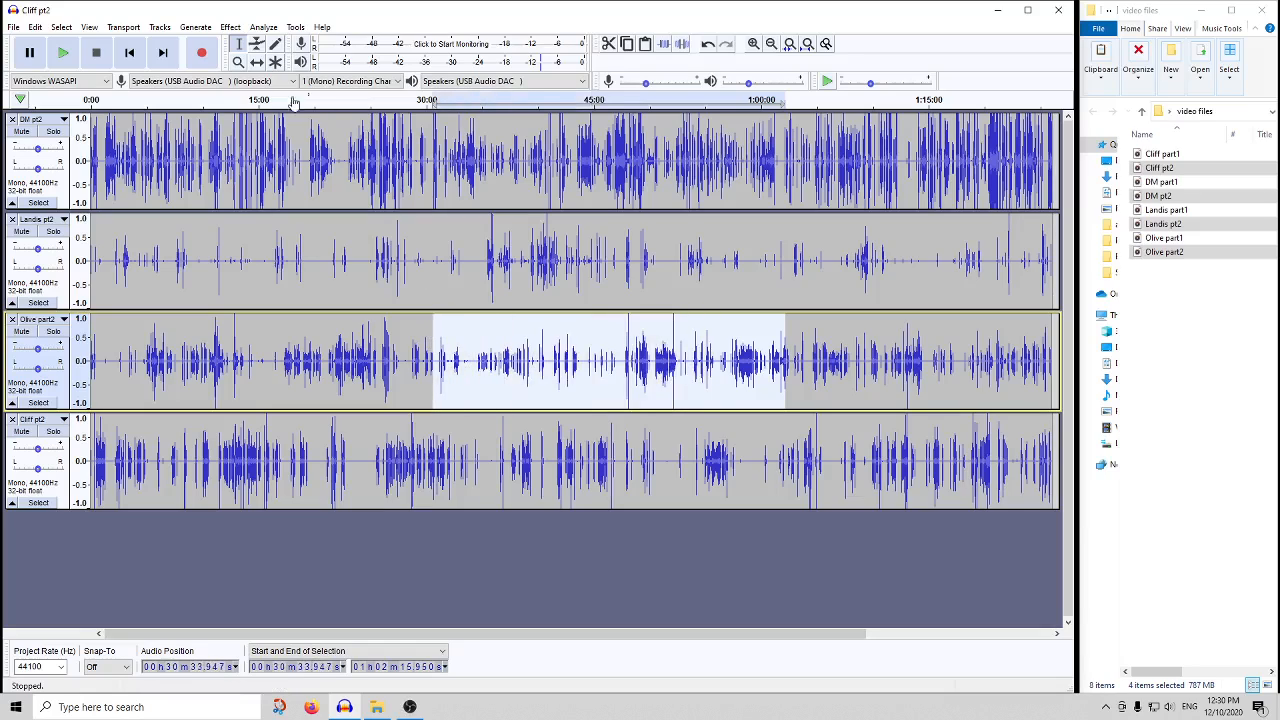
click(230, 27)
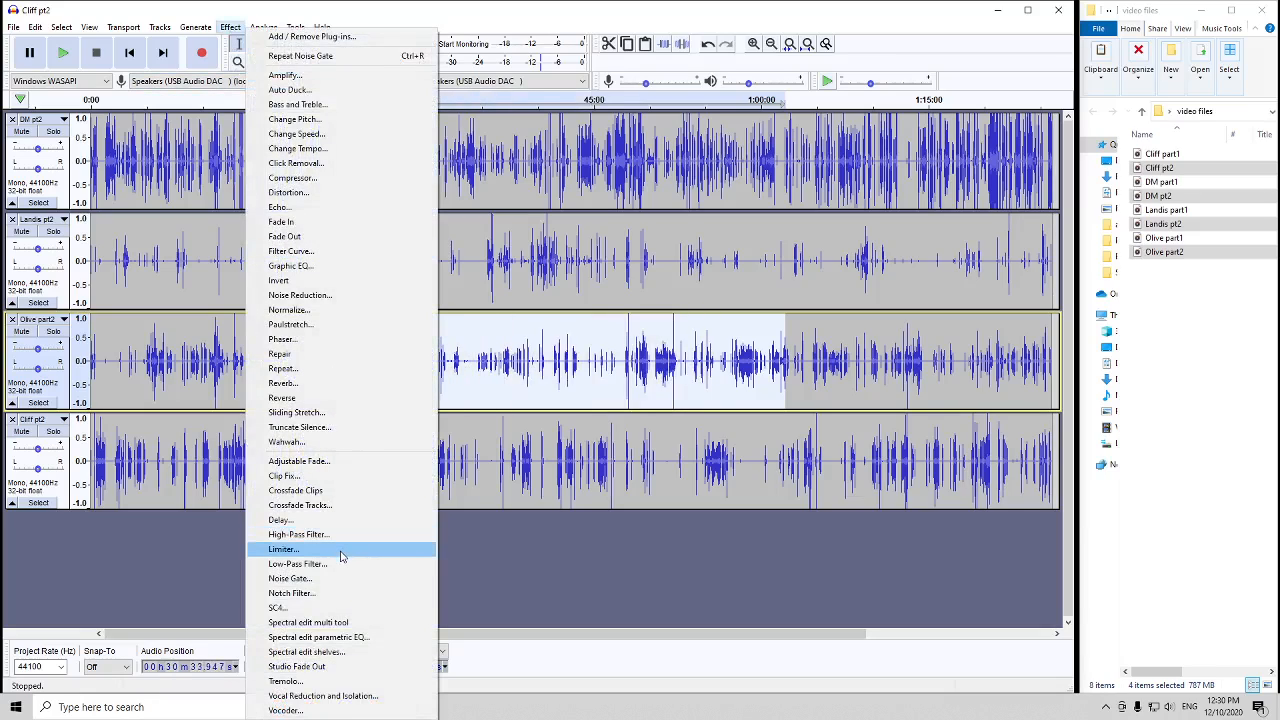
click(309, 580)
click(623, 437)
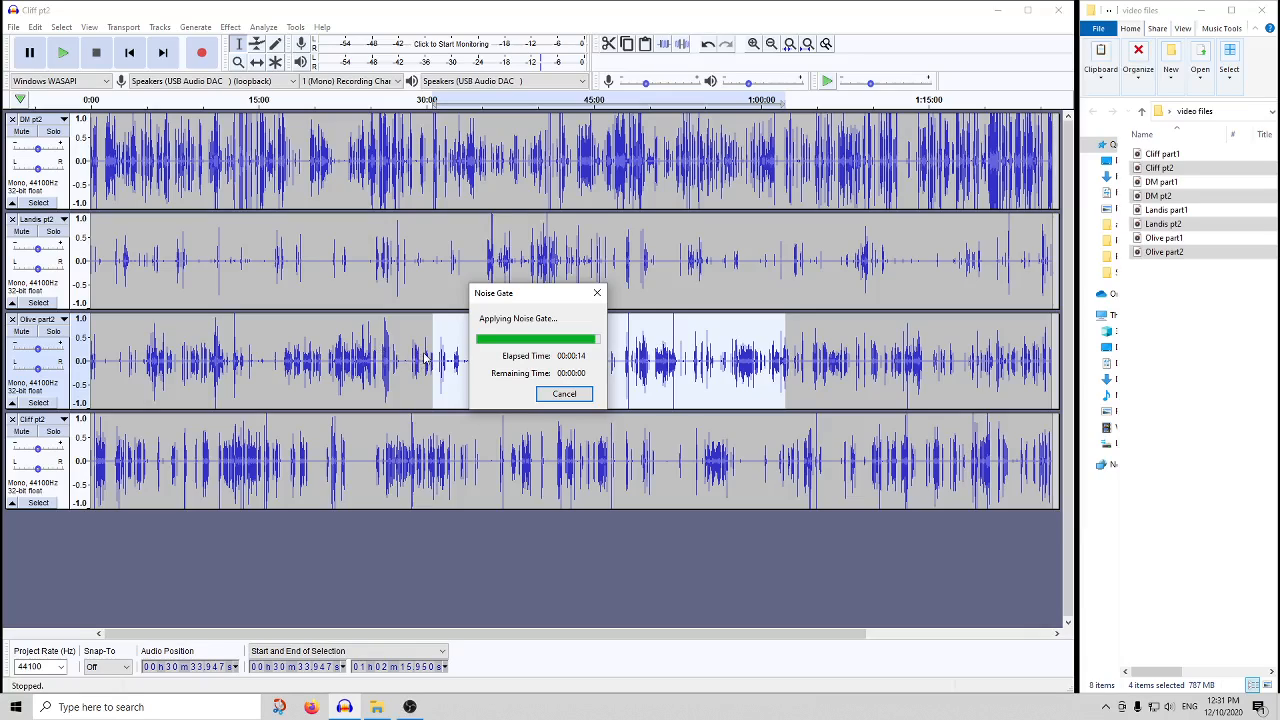
- Apply Noise Gate with the same settings to Olive part2 from its start to about 31:13
drag(441, 360, 90, 360)
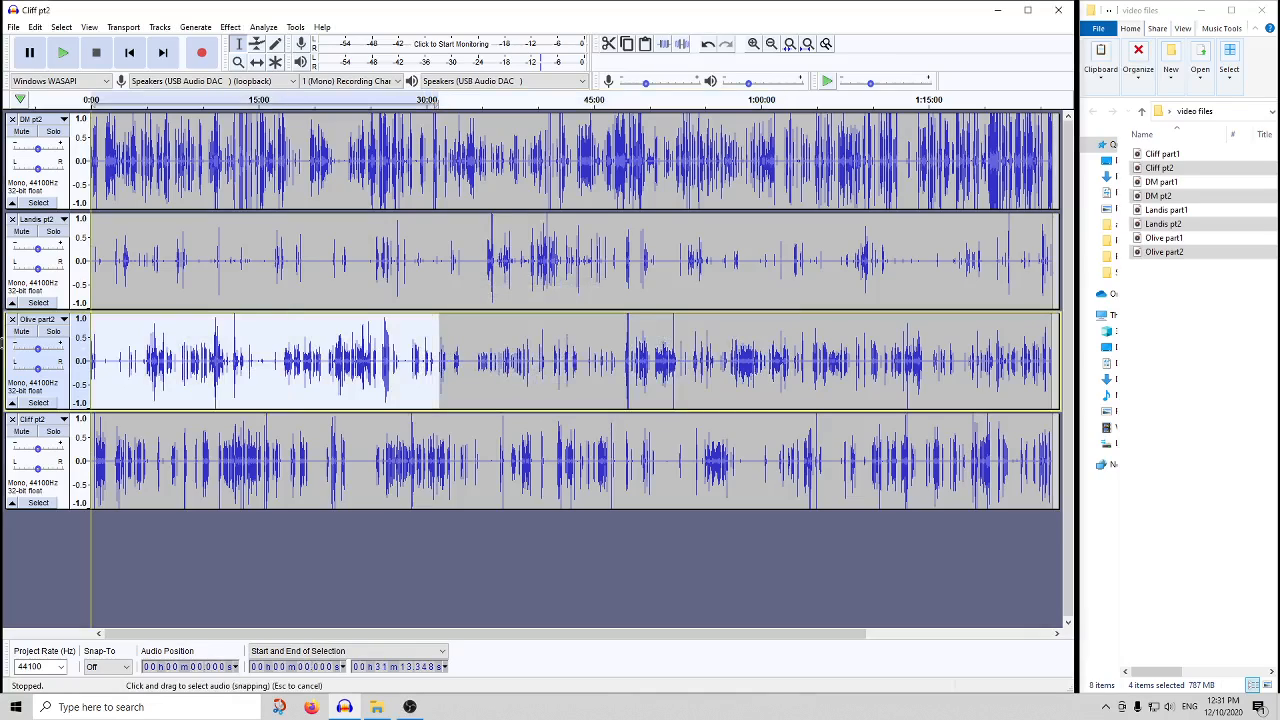
click(230, 27)
click(337, 578)
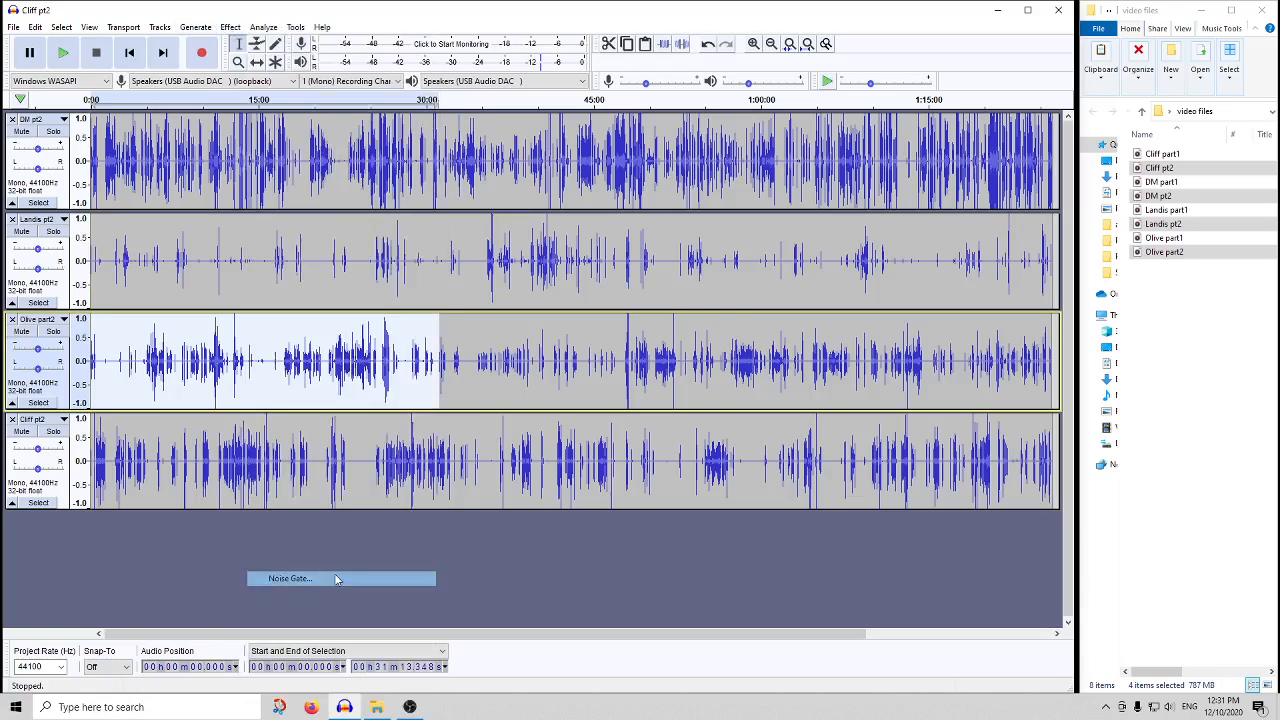
click(614, 438)
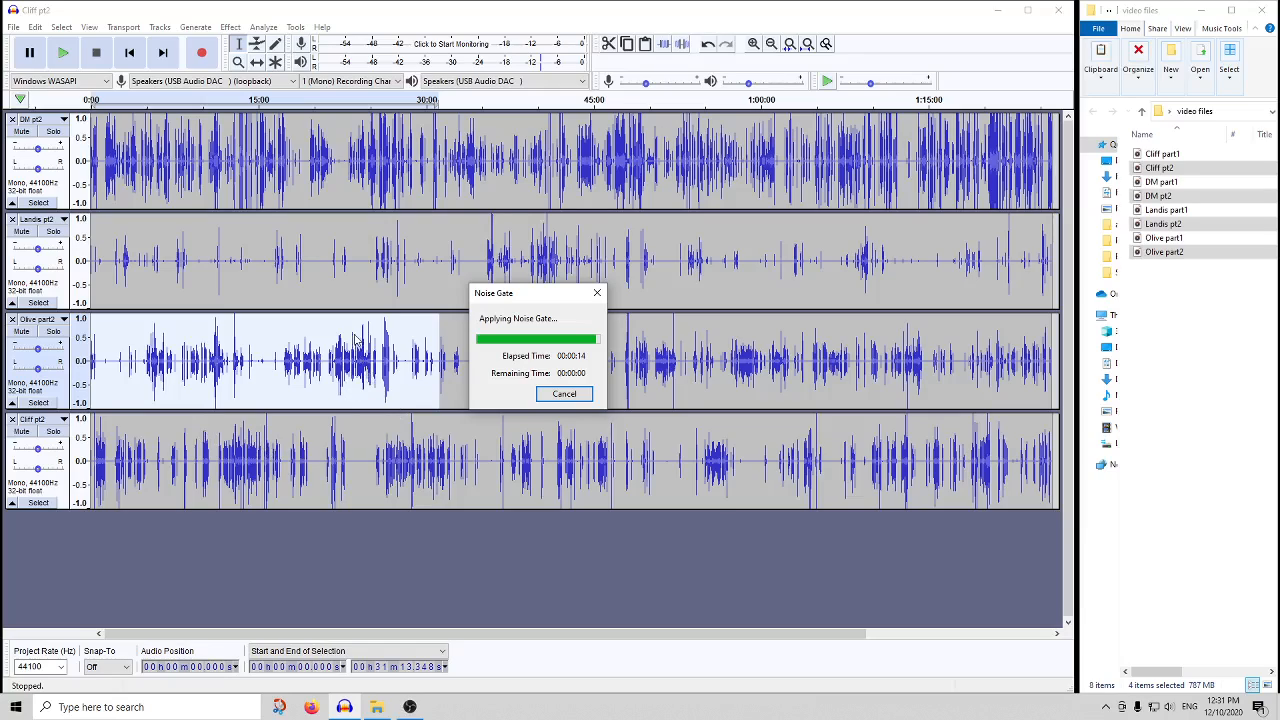
click(952, 358)
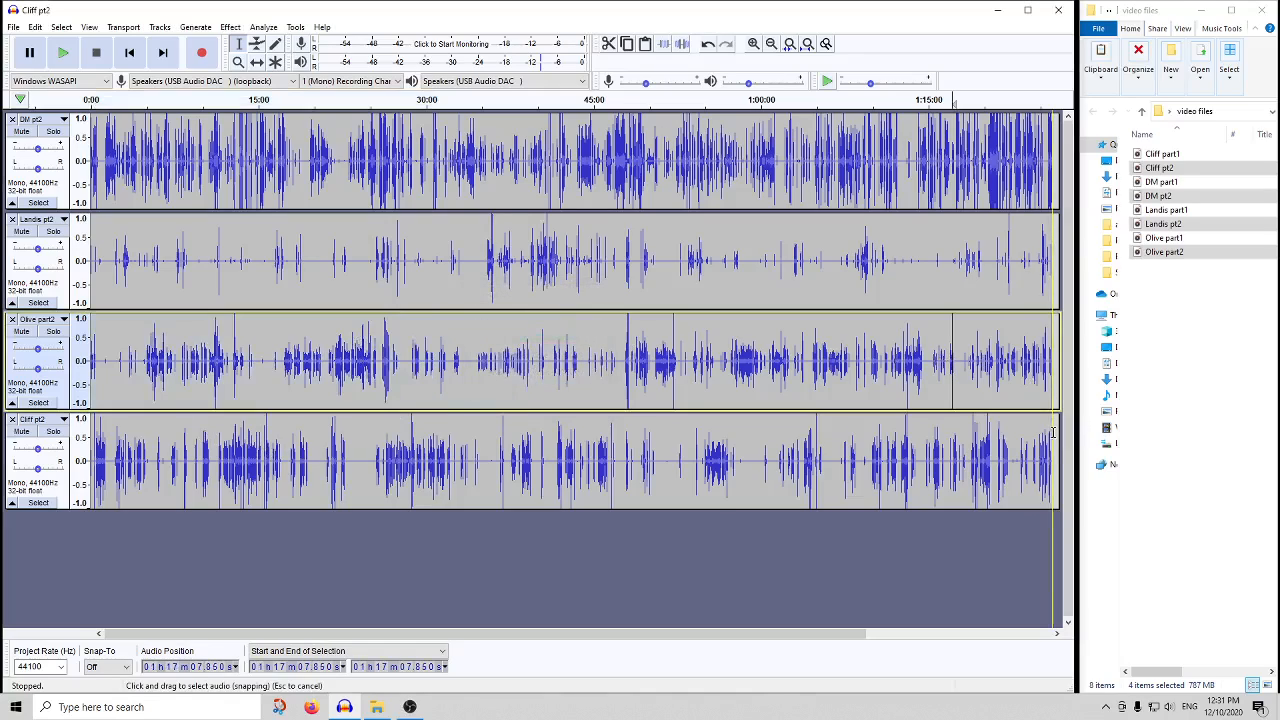
key(ctrl+a)
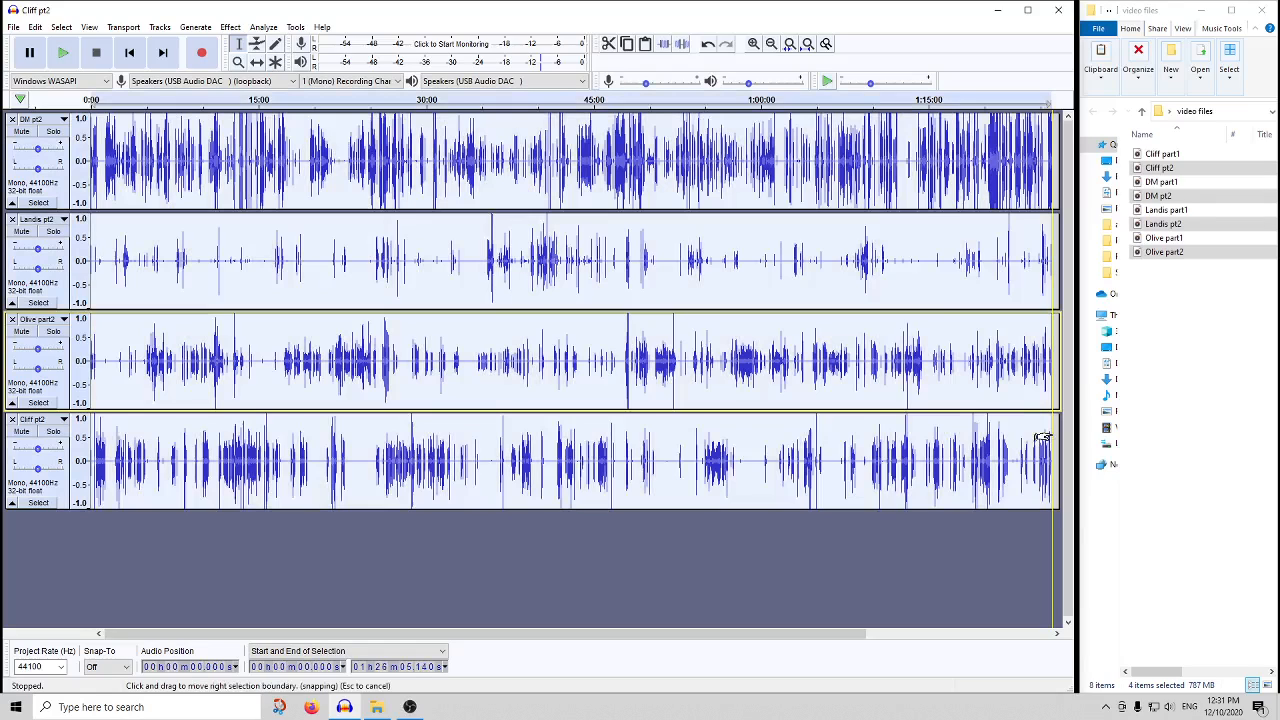
click(229, 28)
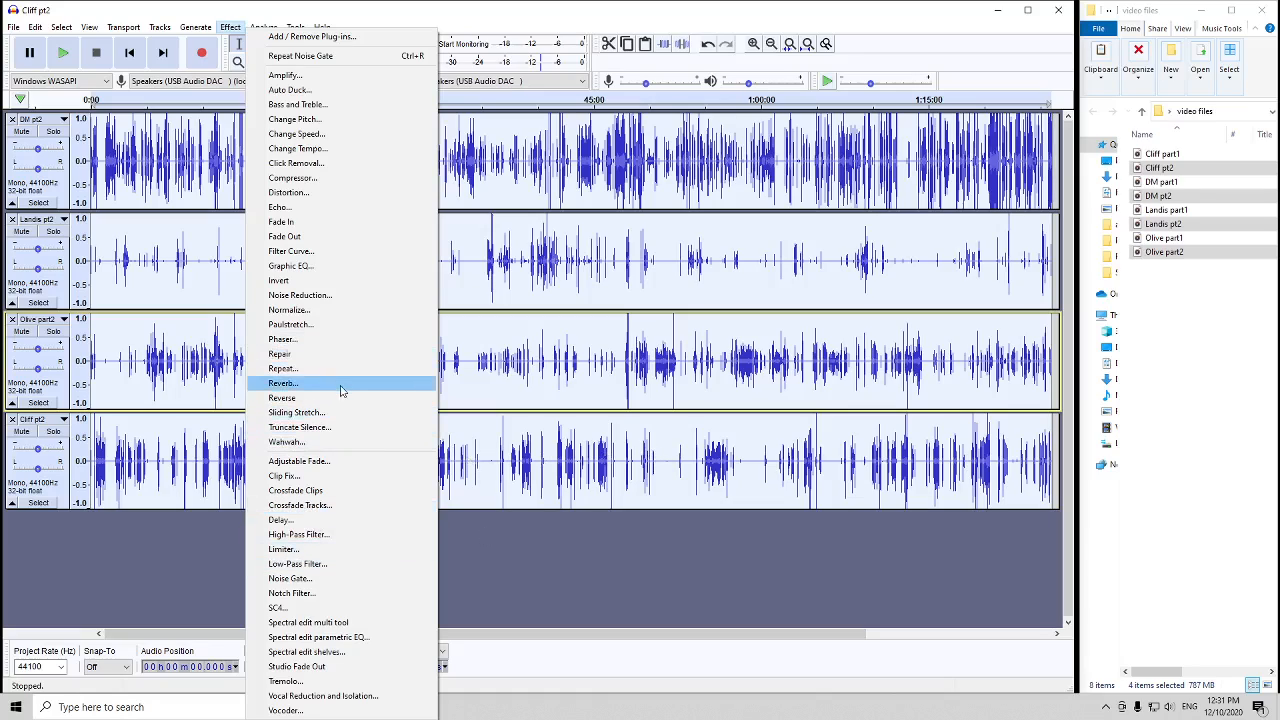
click(579, 392)
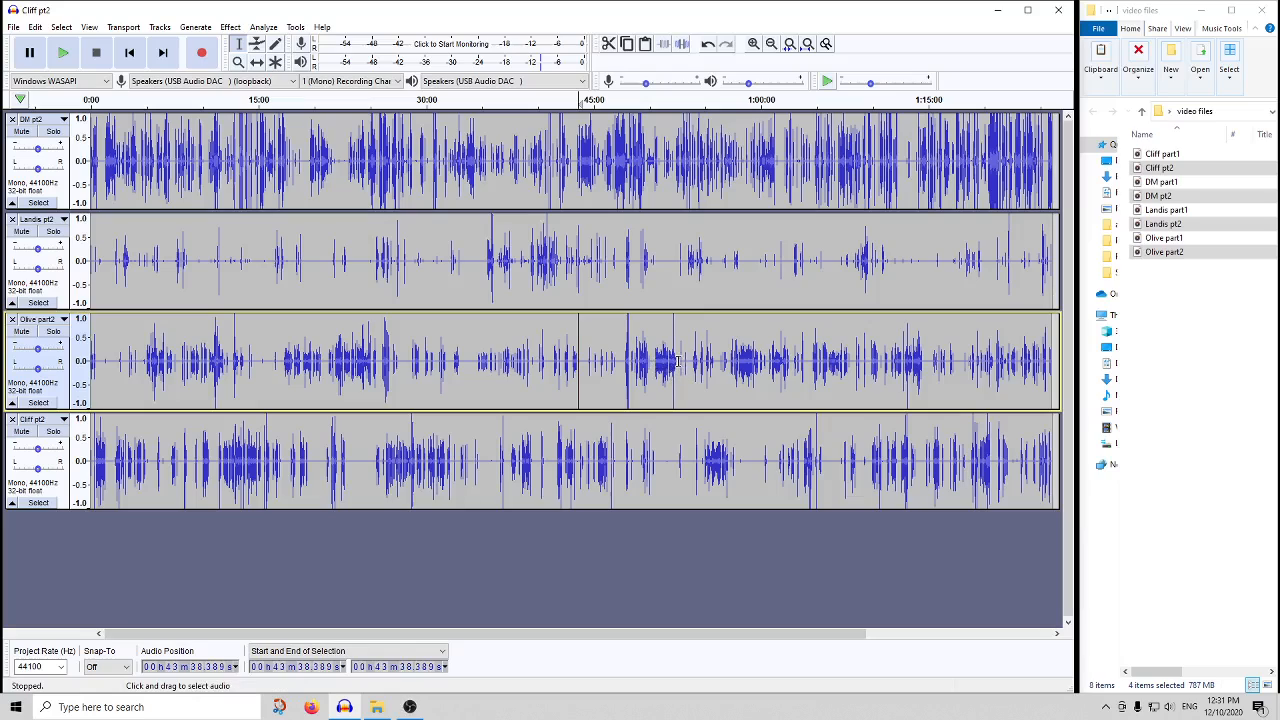
- Try the Compressor on Olive part2 from about 46:12 to 52:43 with -16 dB threshold, -40 dB noise floor and 6:1 ratio
drag(677, 362, 607, 362)
click(230, 27)
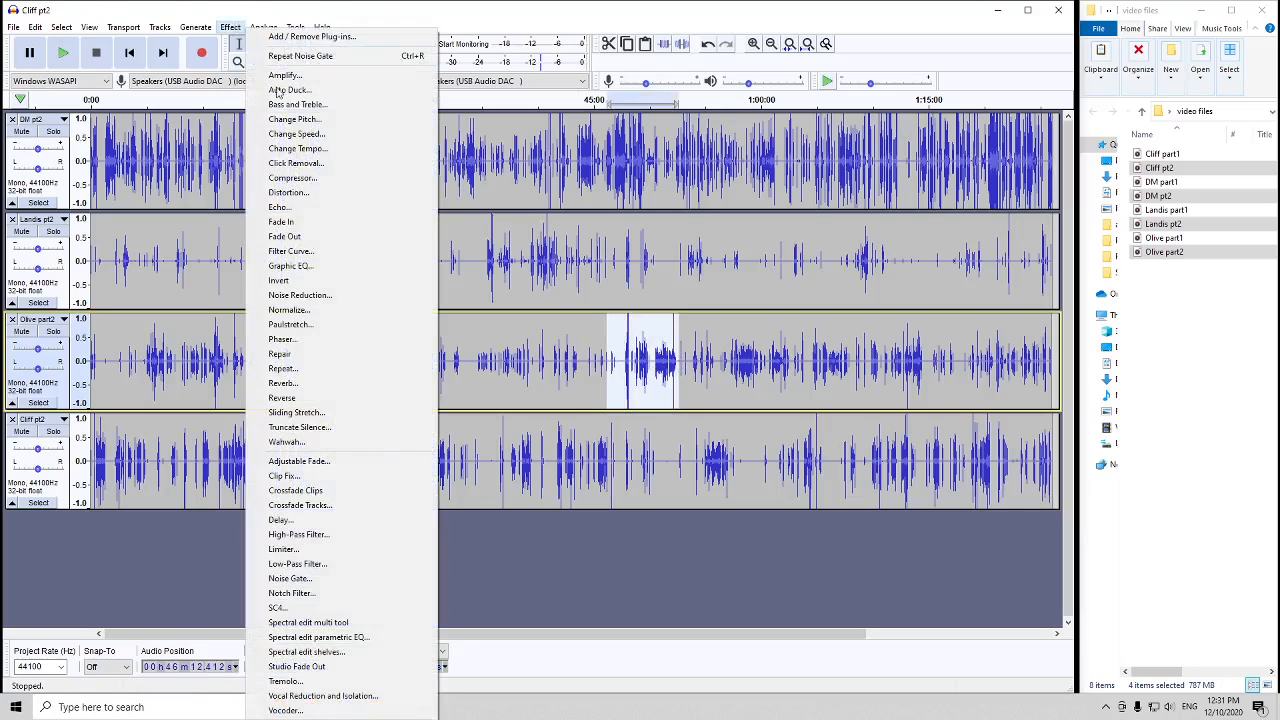
click(290, 180)
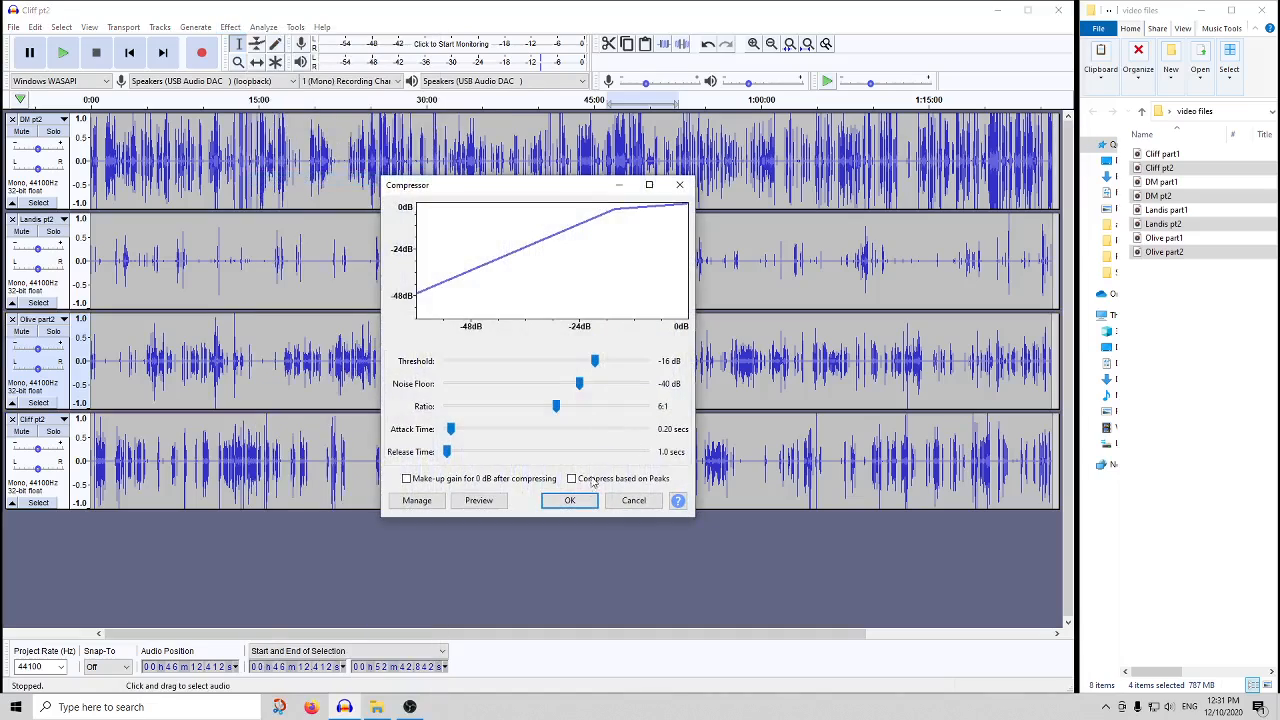
click(568, 496)
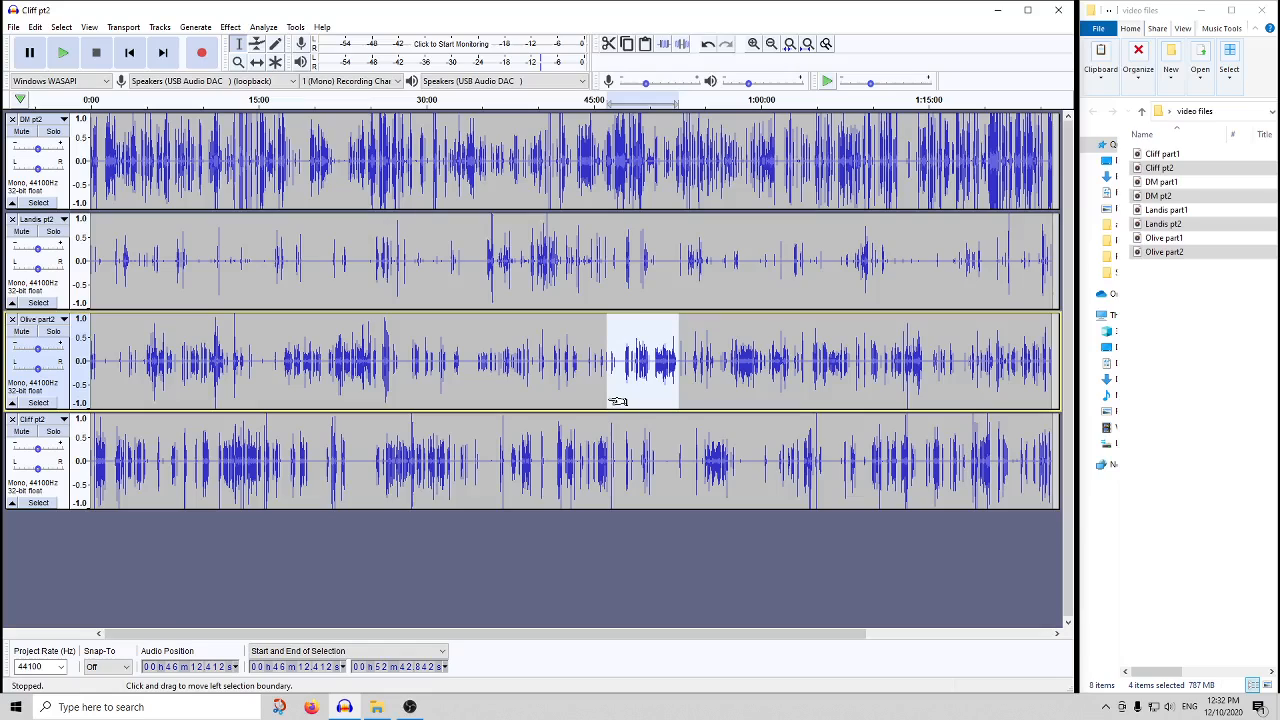
- Apply the Compressor to all four tracks with -16 dB threshold, -40 dB noise floor, 6:1 ratio, 0.20 s attack and 1.0 s release
click(556, 382)
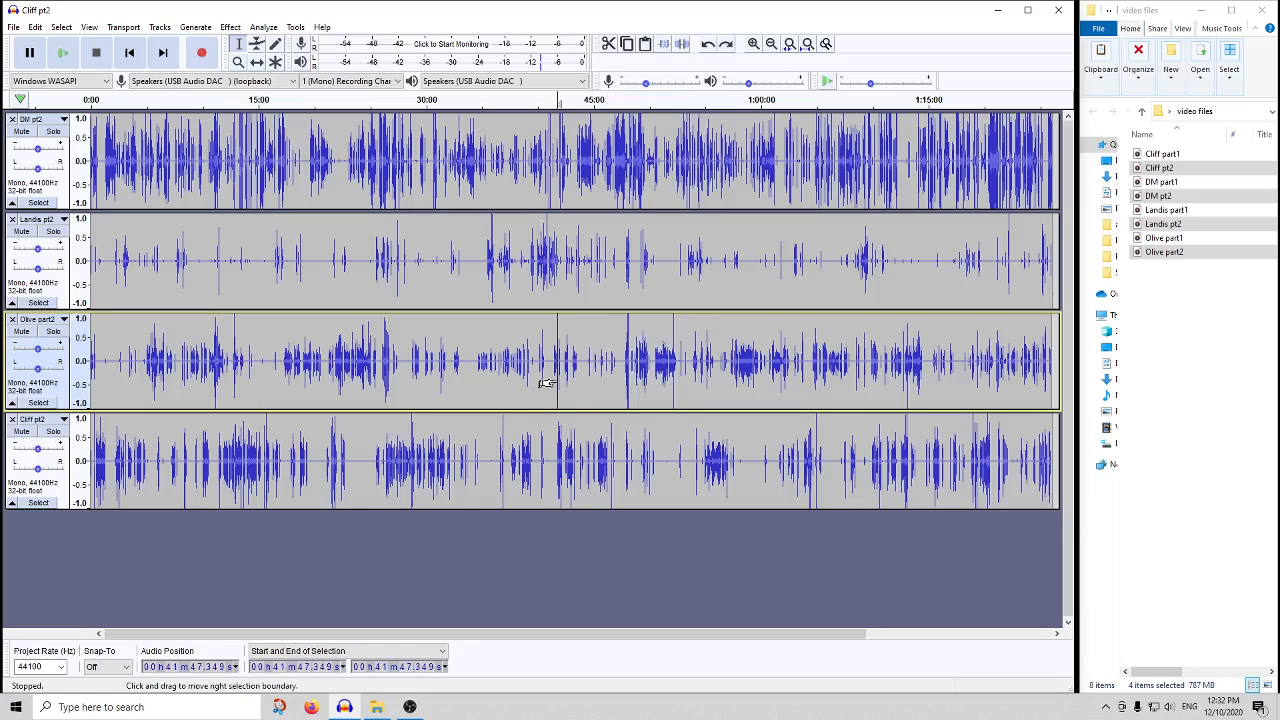
key(ctrl+a)
click(230, 27)
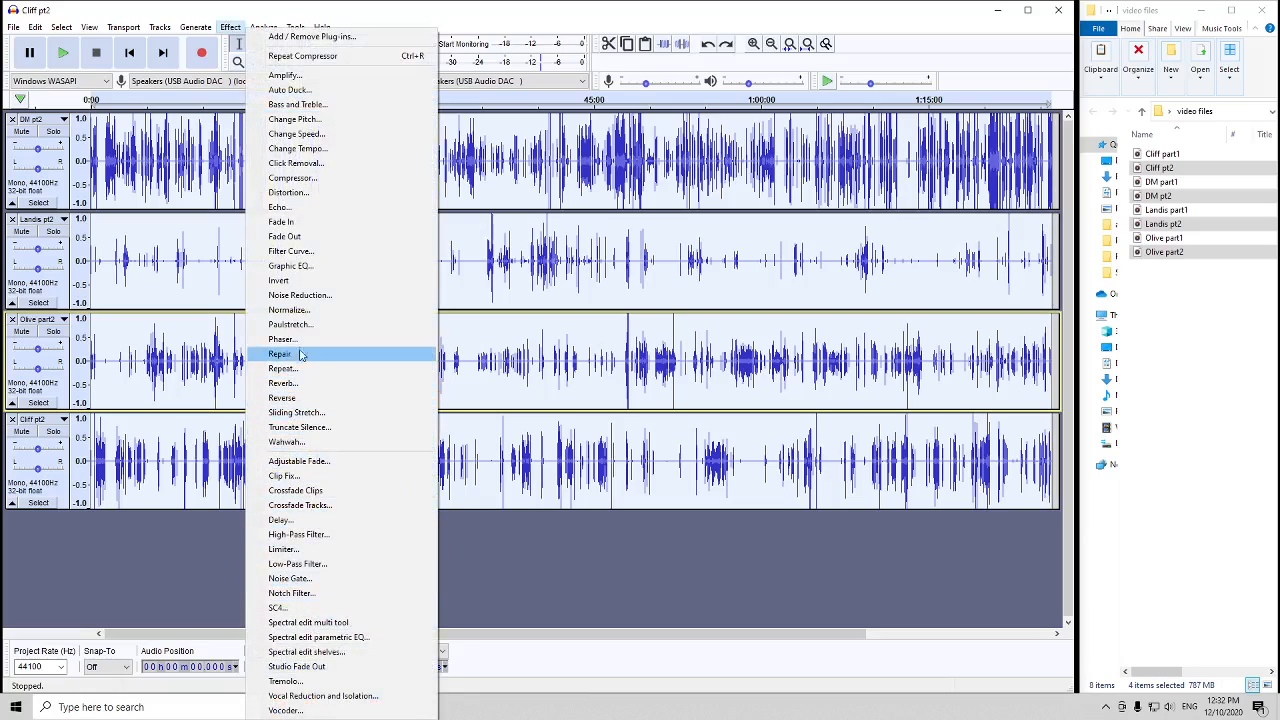
click(296, 179)
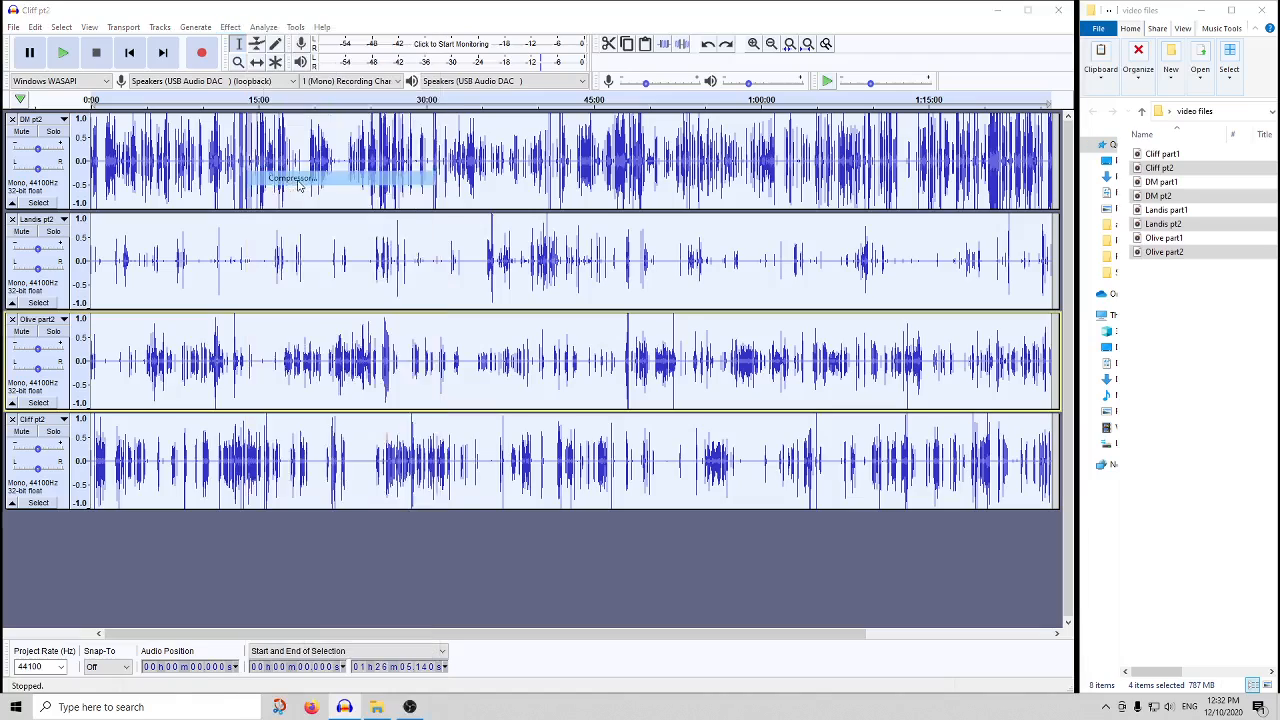
click(563, 503)
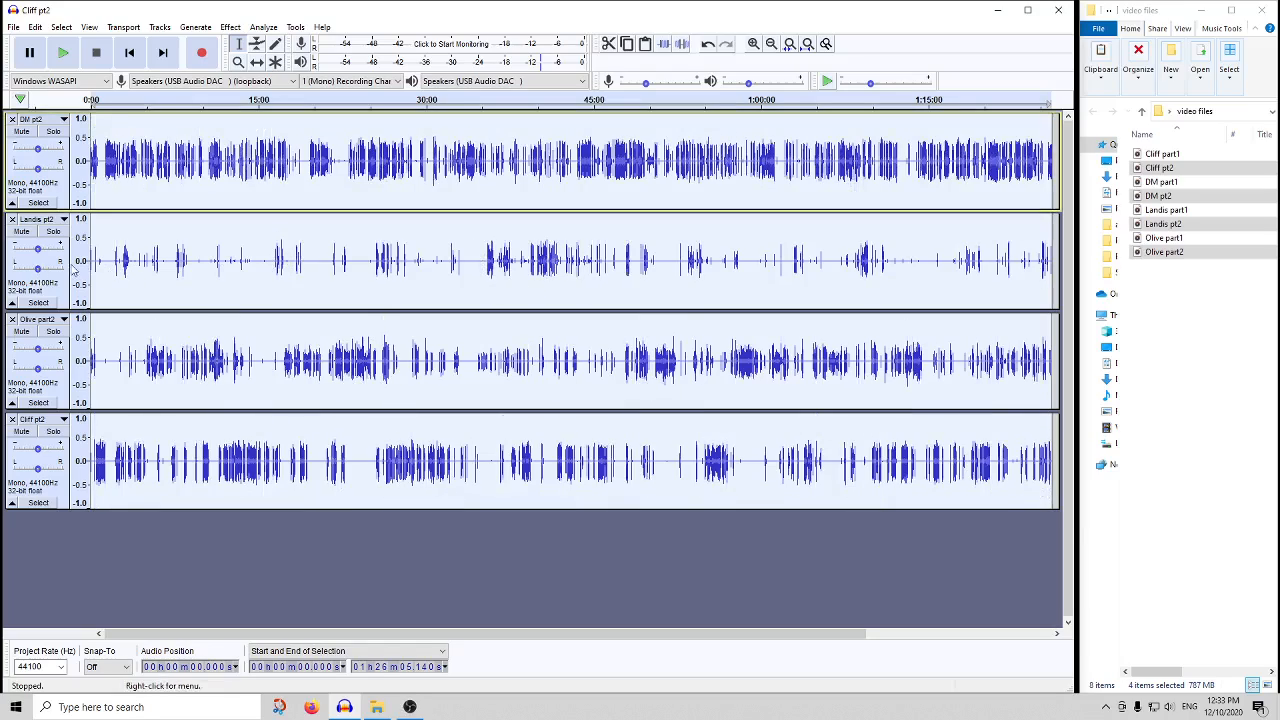
- Pan Landis pt2 and Olive part2 mostly to the left channel and Cliff pt2 mostly to the right channel
drag(38, 268, 20, 270)
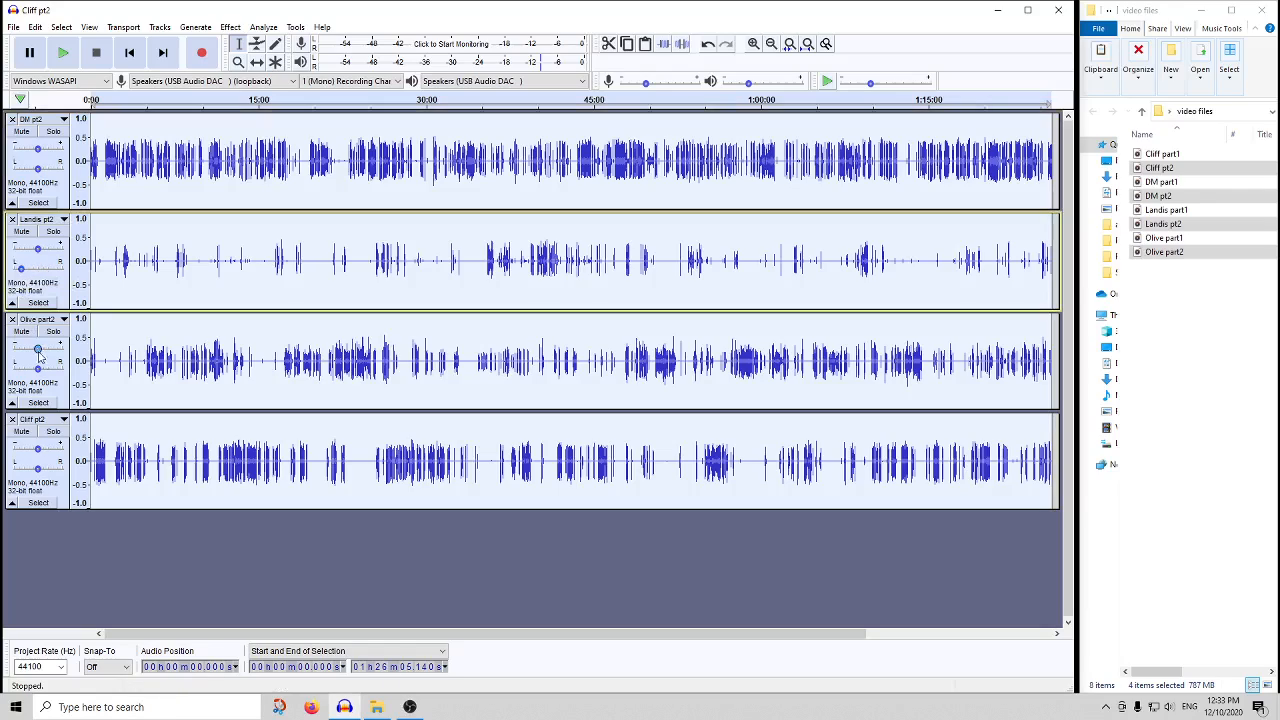
drag(38, 368, 20, 370)
drag(38, 468, 56, 470)
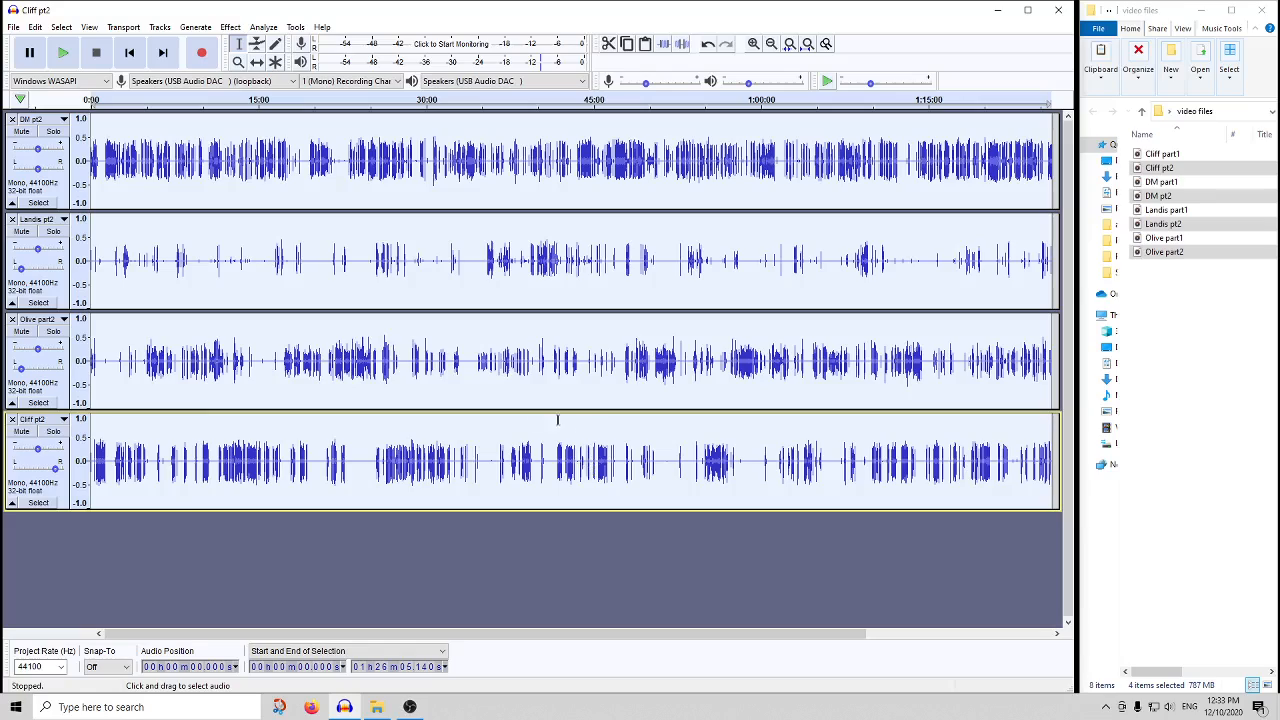
drag(56, 470, 56, 470)
- Apply Click Removal to all four tracks with threshold 200 and max spike width 20
drag(680, 350, 669, 362)
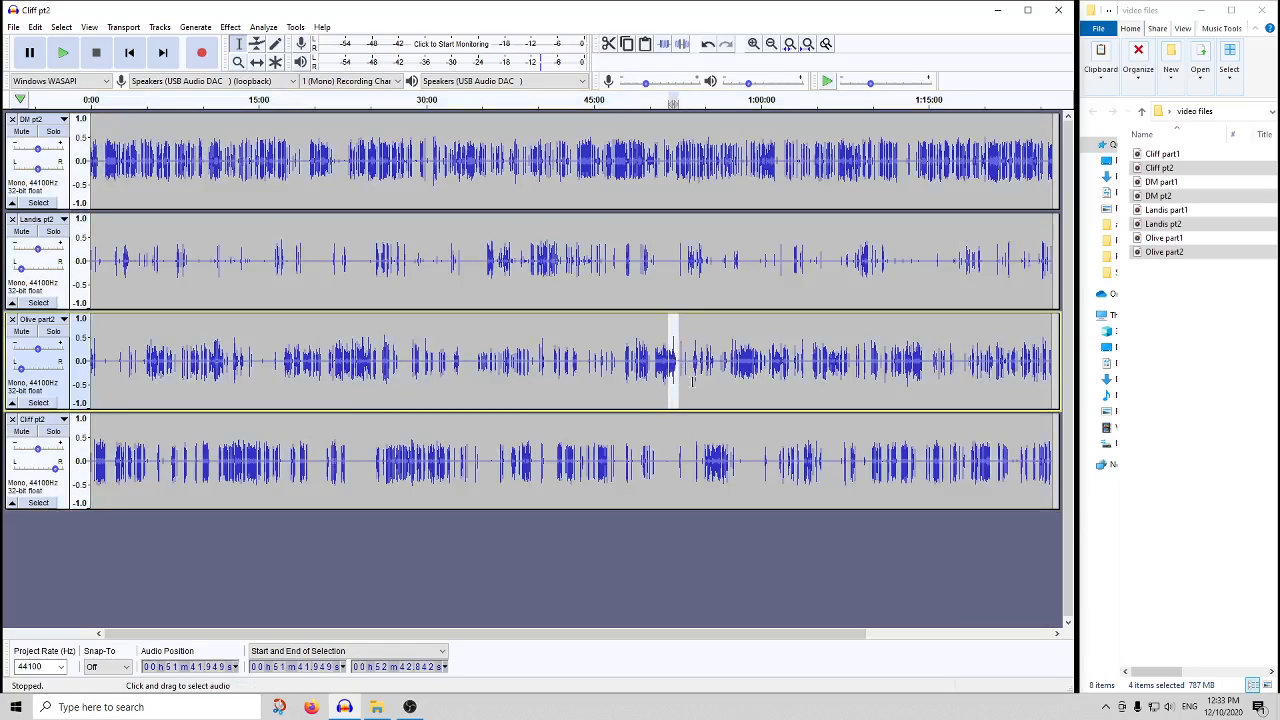
click(671, 365)
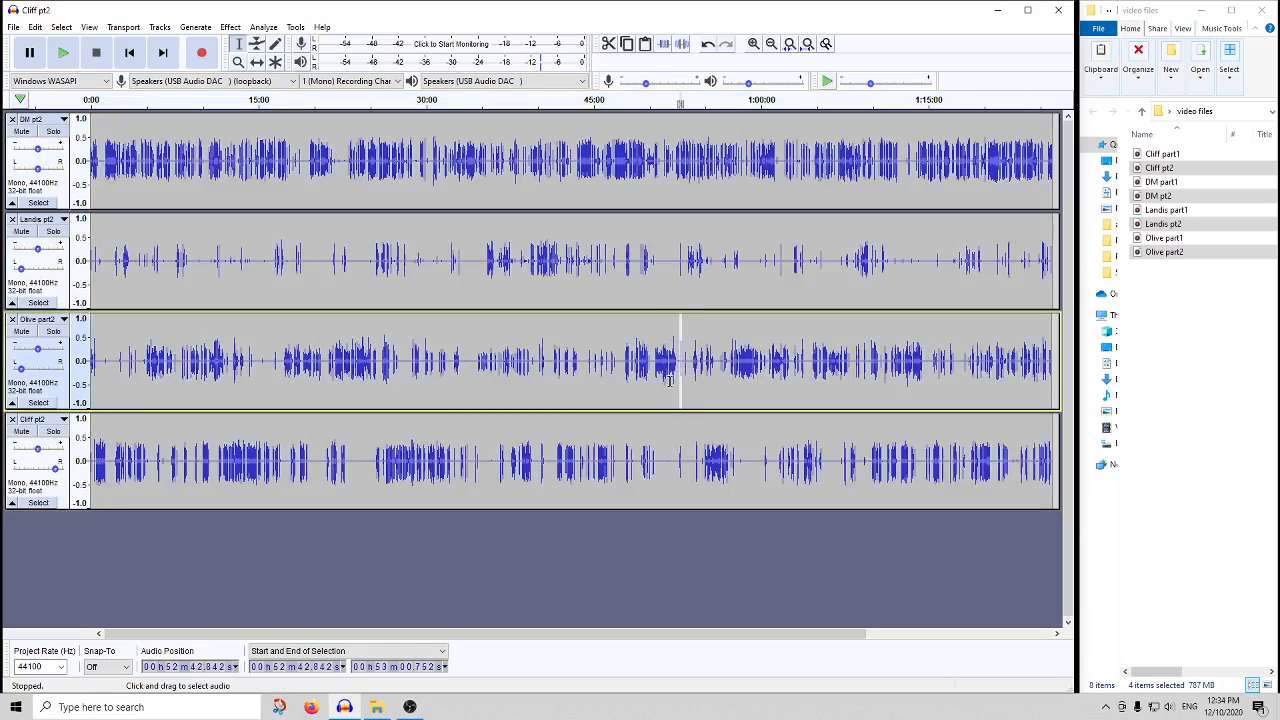
key(ctrl+a)
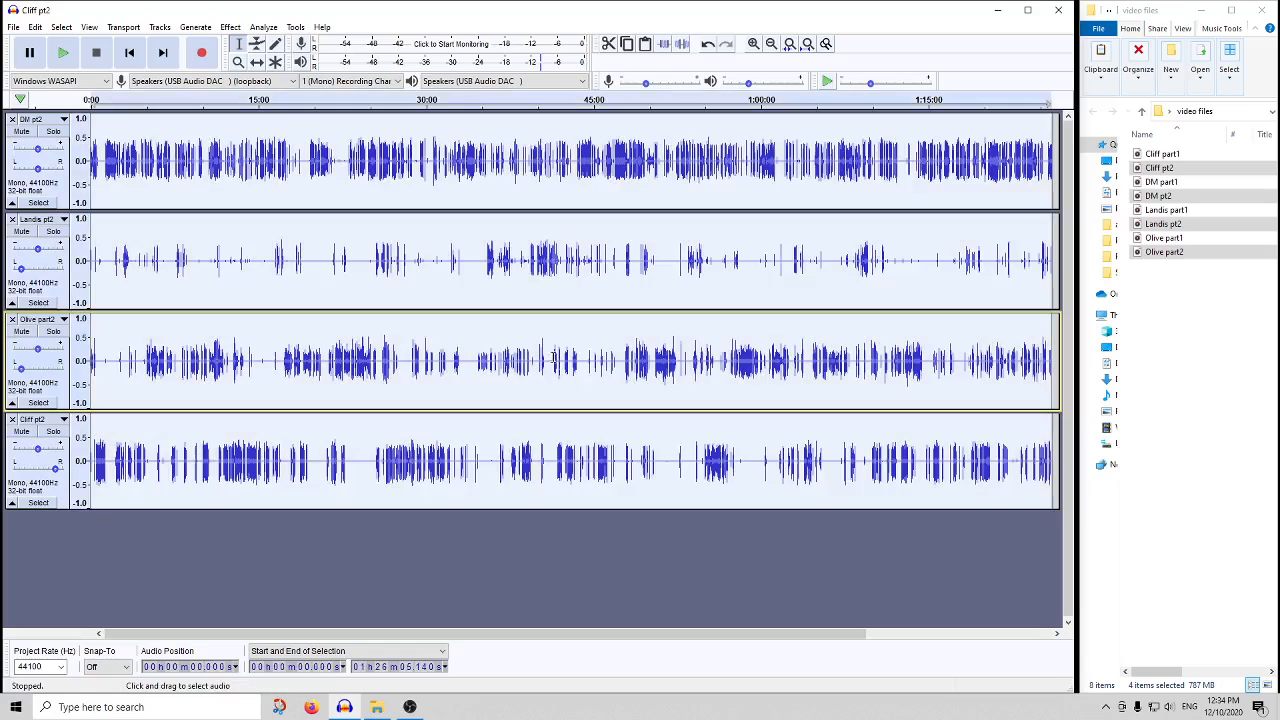
click(230, 27)
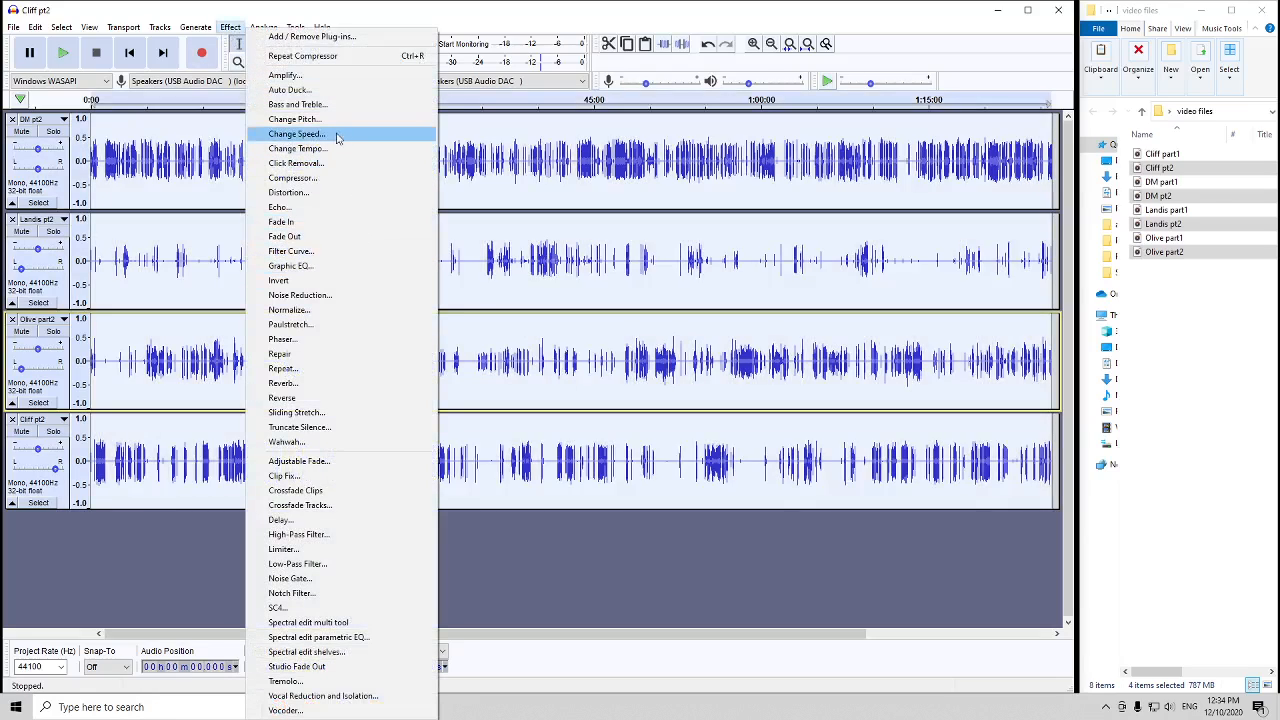
click(328, 164)
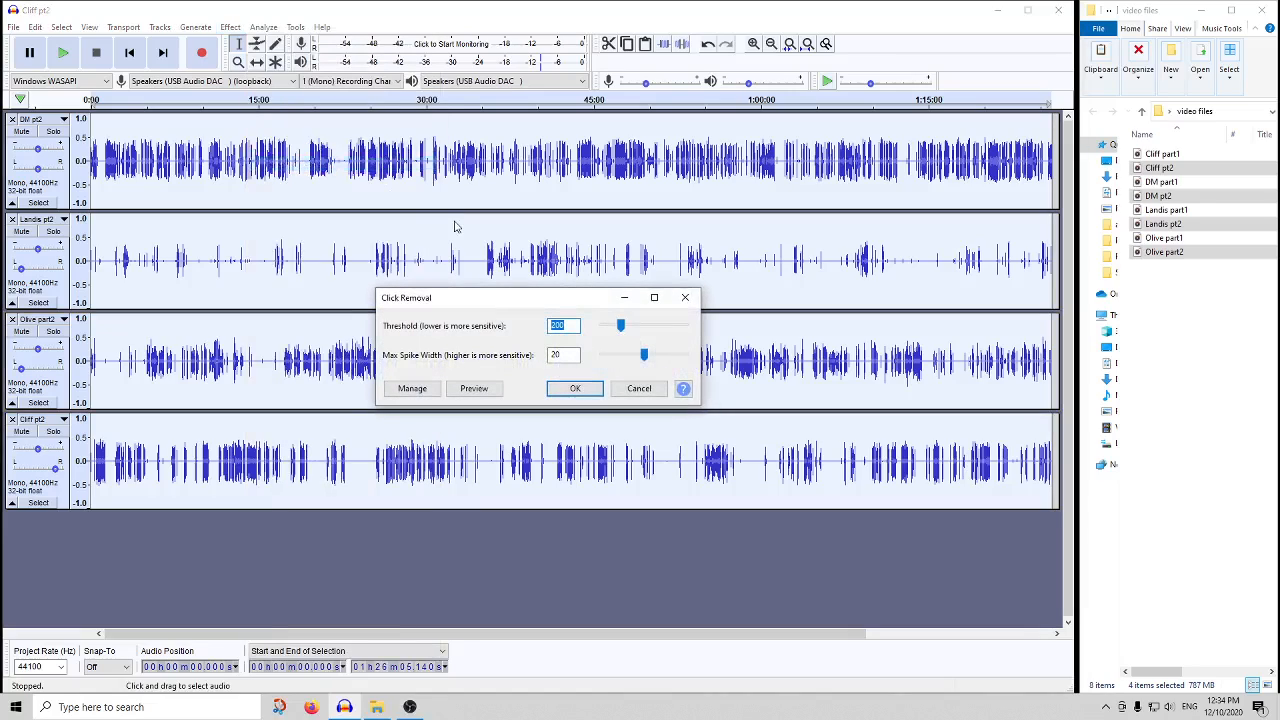
key(Escape)
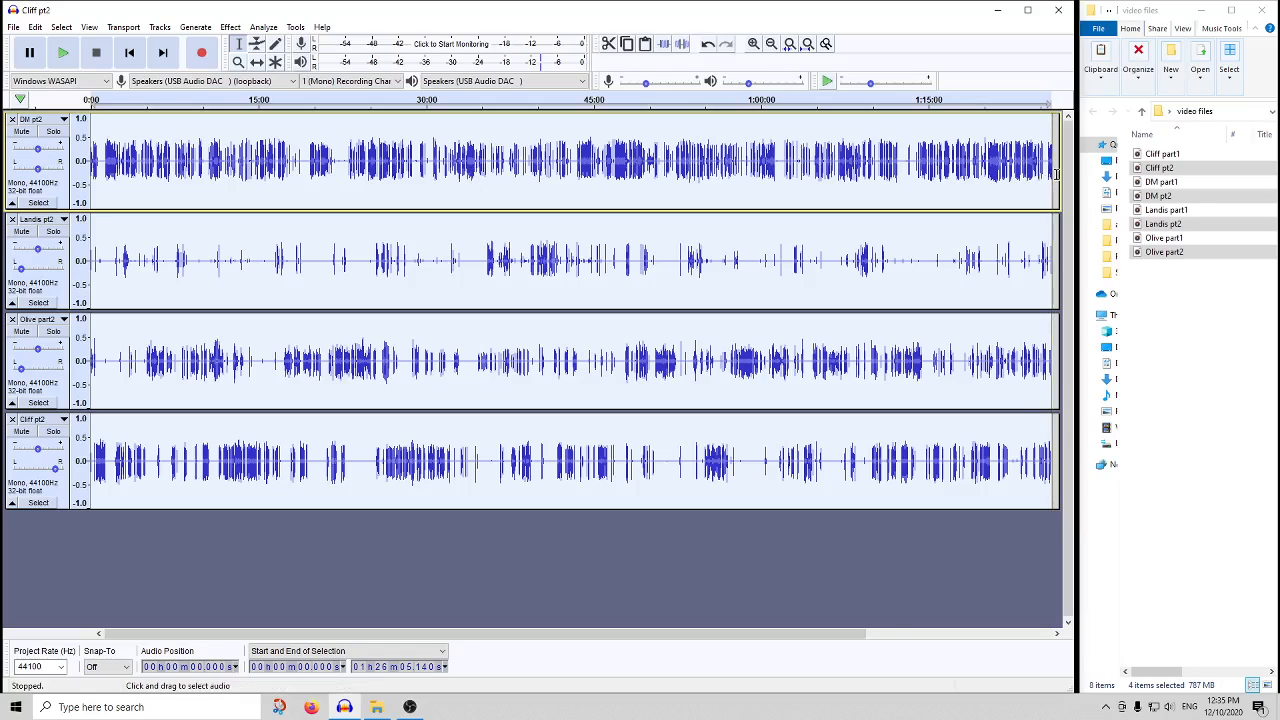
- Amplify the whole Landis pt2 track by 7.31 dB to a new peak amplitude of 0.0 dB
drag(1050, 180, 1028, 433)
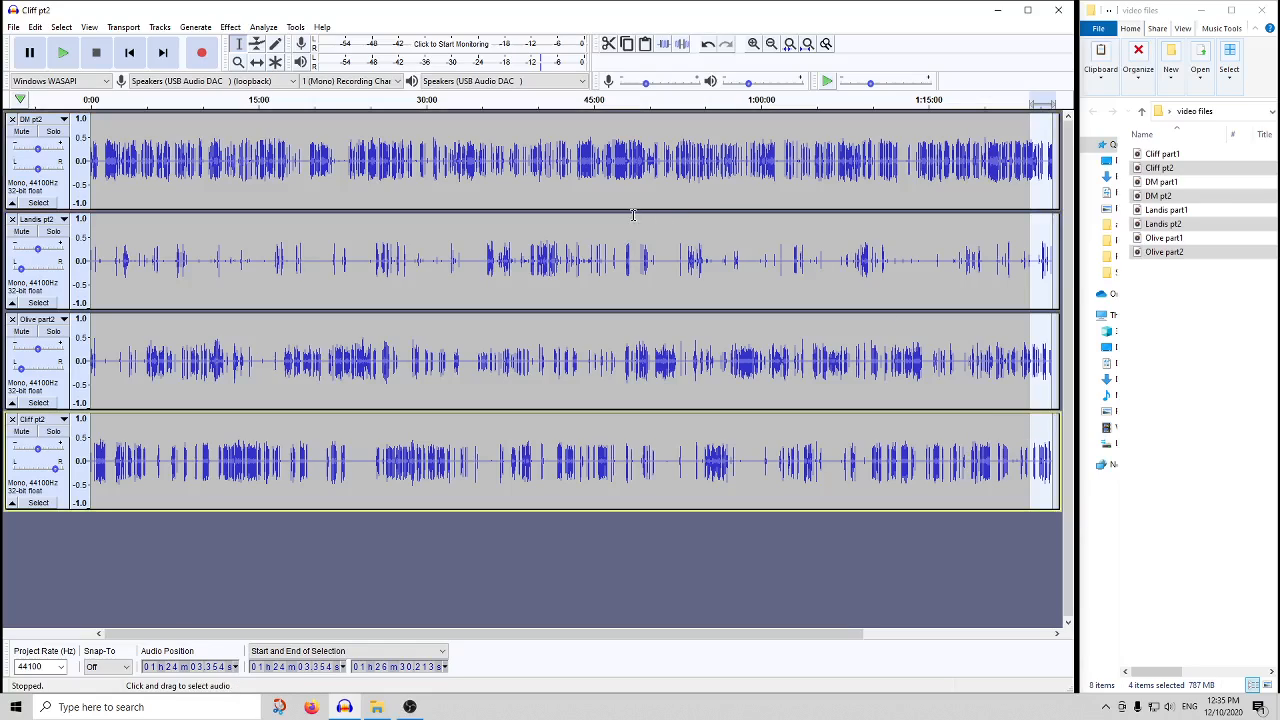
double_click(598, 240)
click(230, 27)
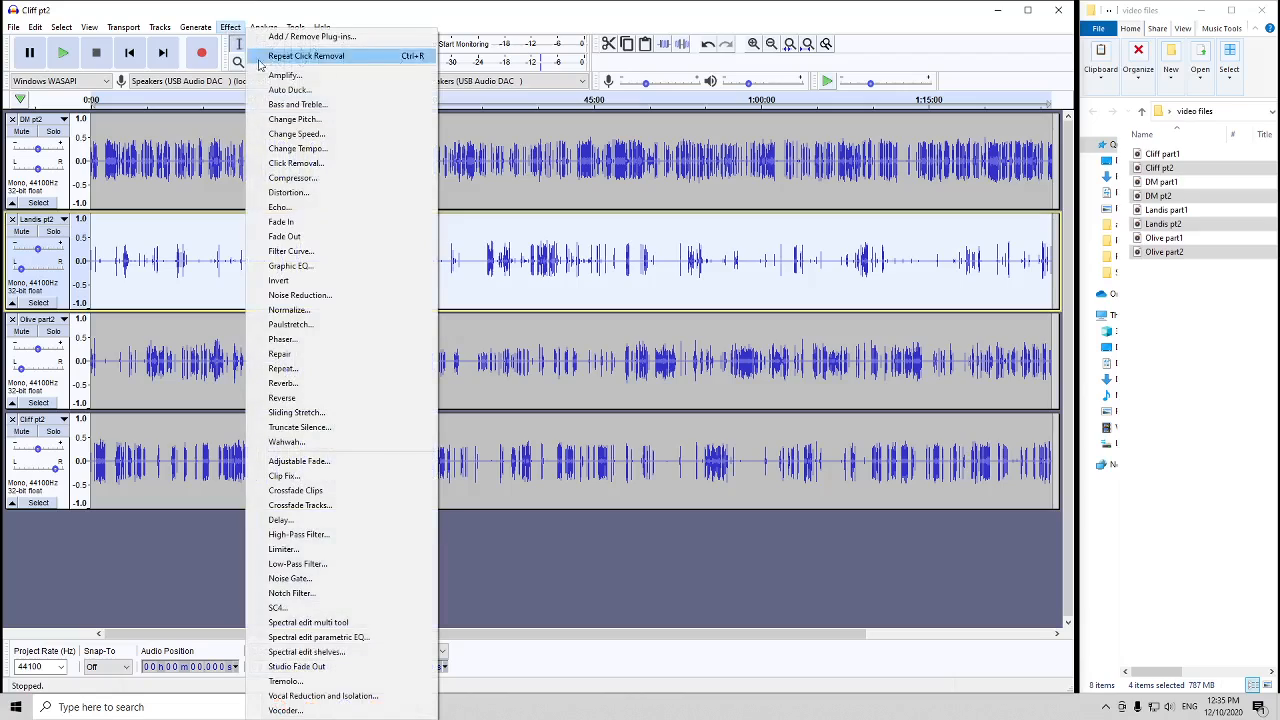
click(287, 78)
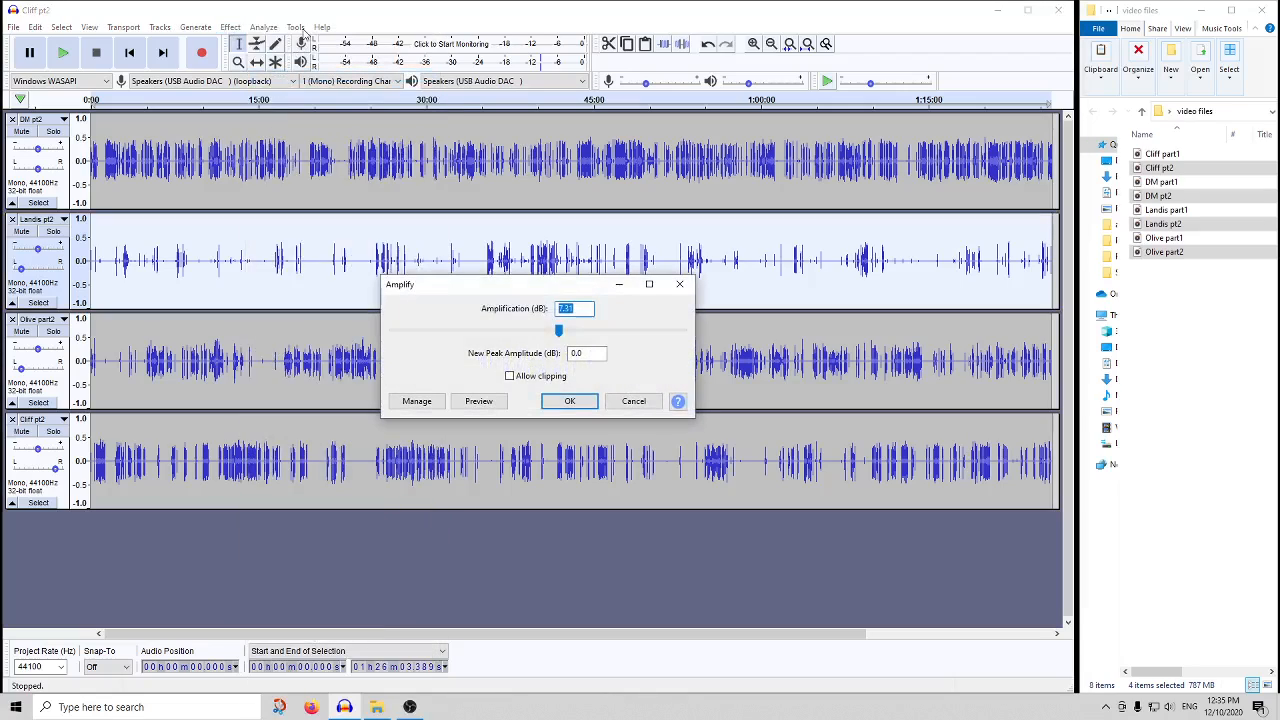
key(Return)
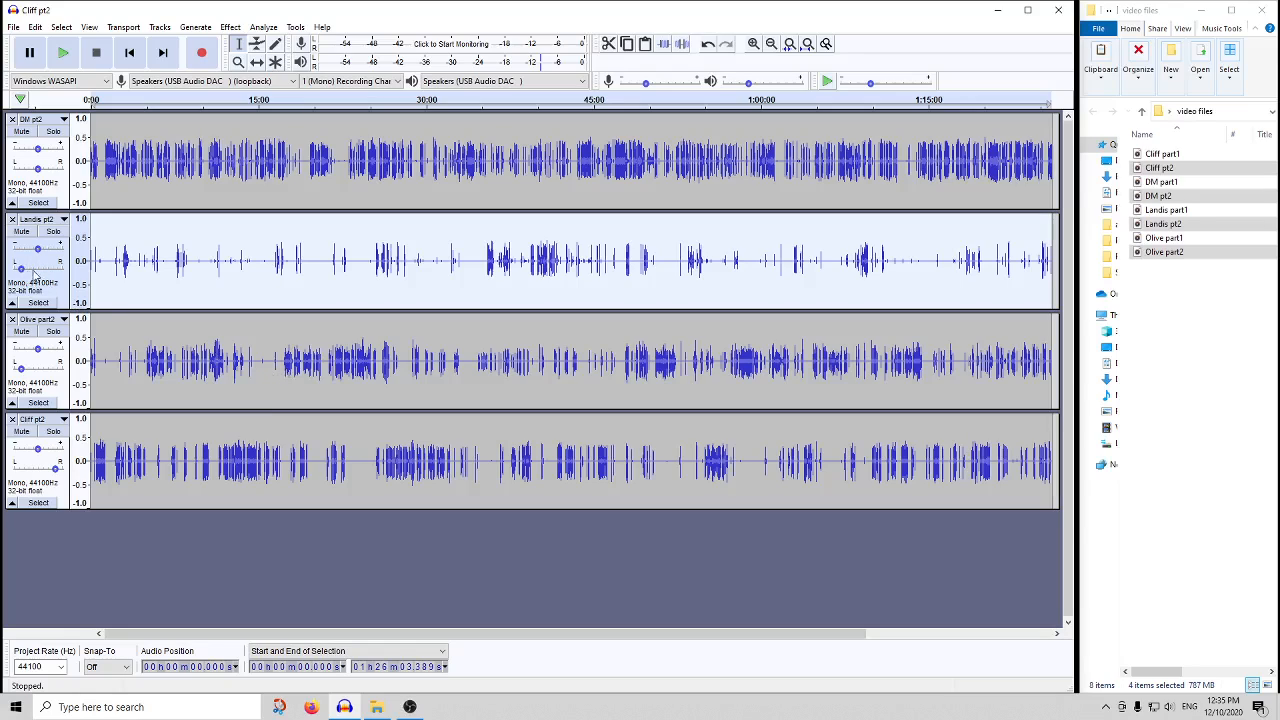
- Amplify the whole Olive part2 track with the suggested amplification
click(308, 337)
click(230, 27)
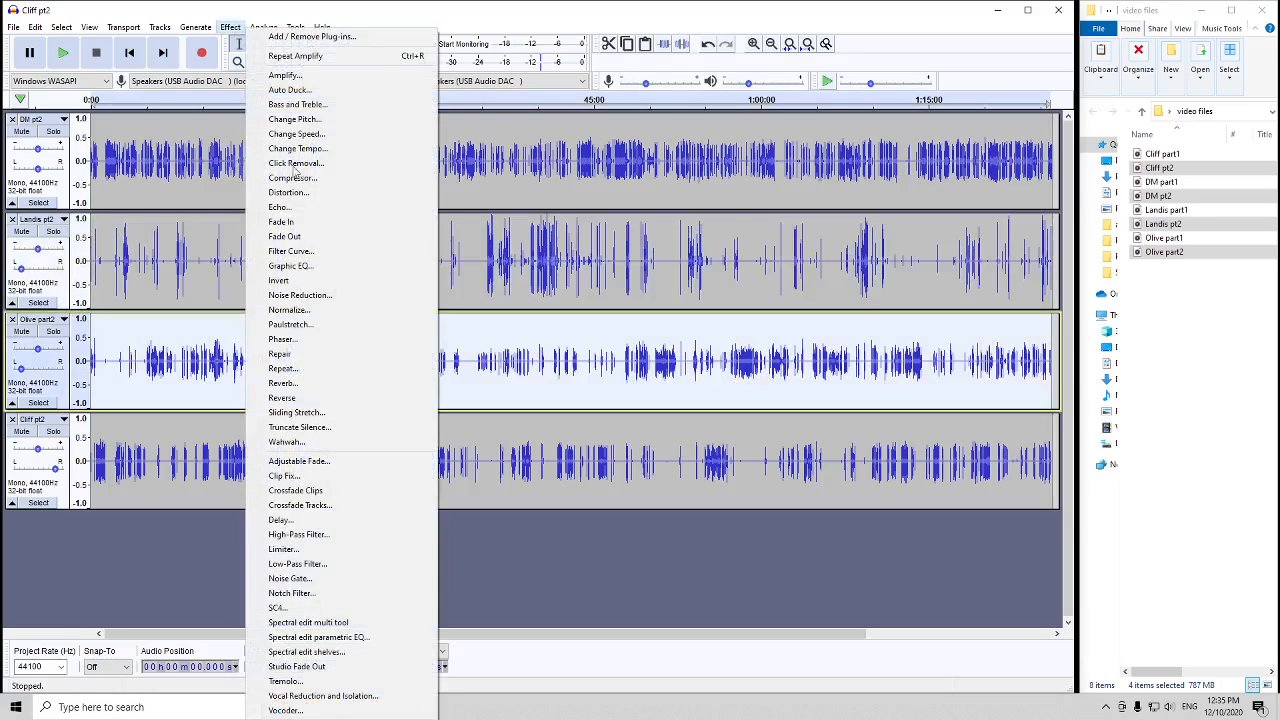
click(285, 75)
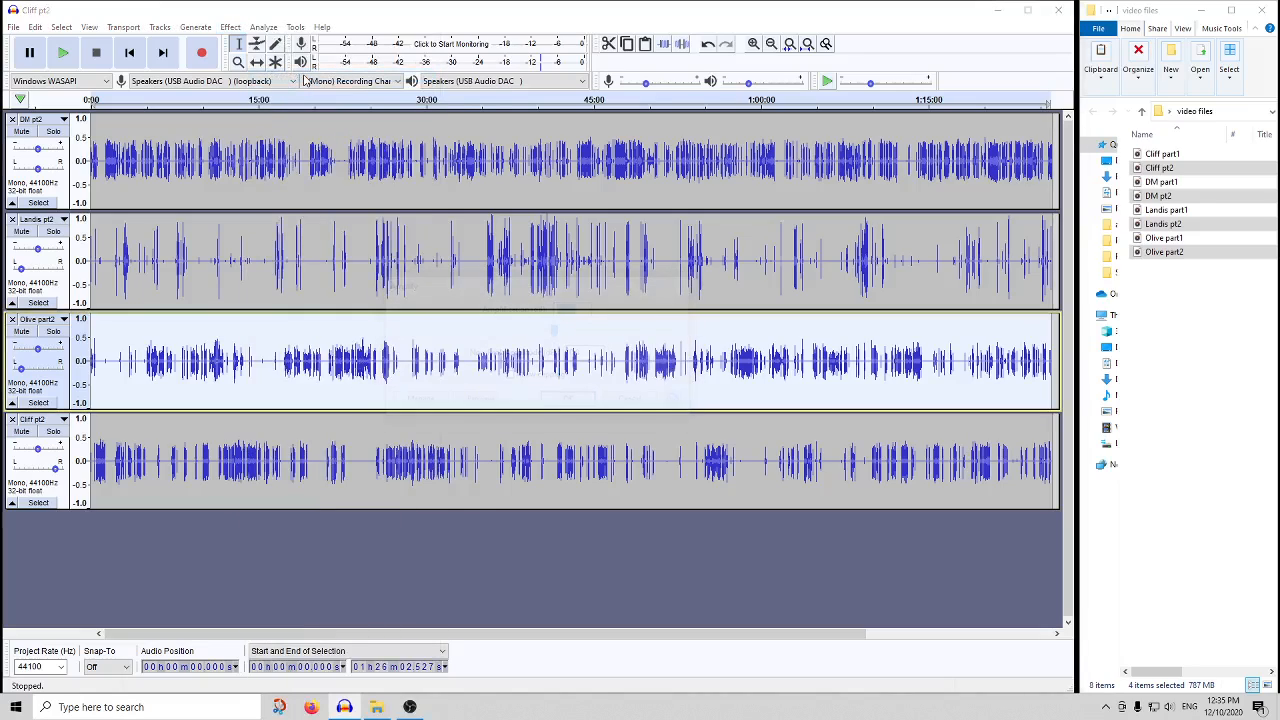
key(Return)
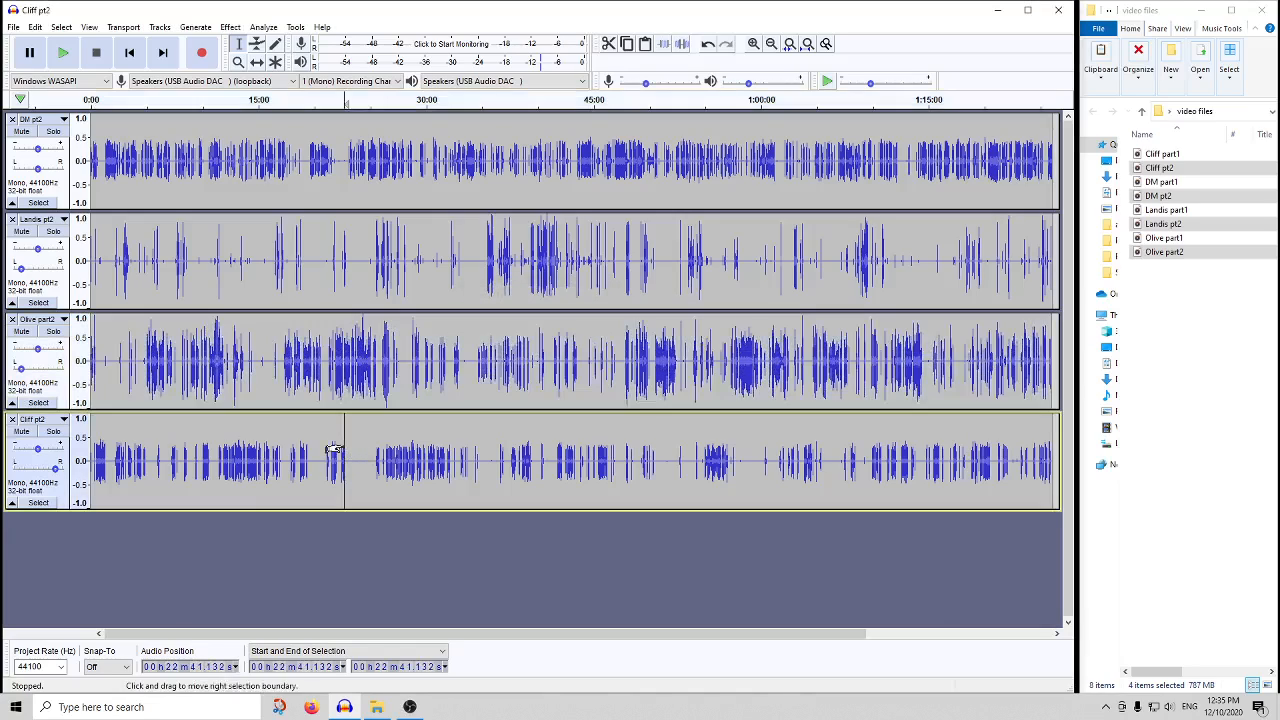
- Amplify the whole Cliff pt2 track with the suggested amplification
double_click(345, 447)
click(230, 27)
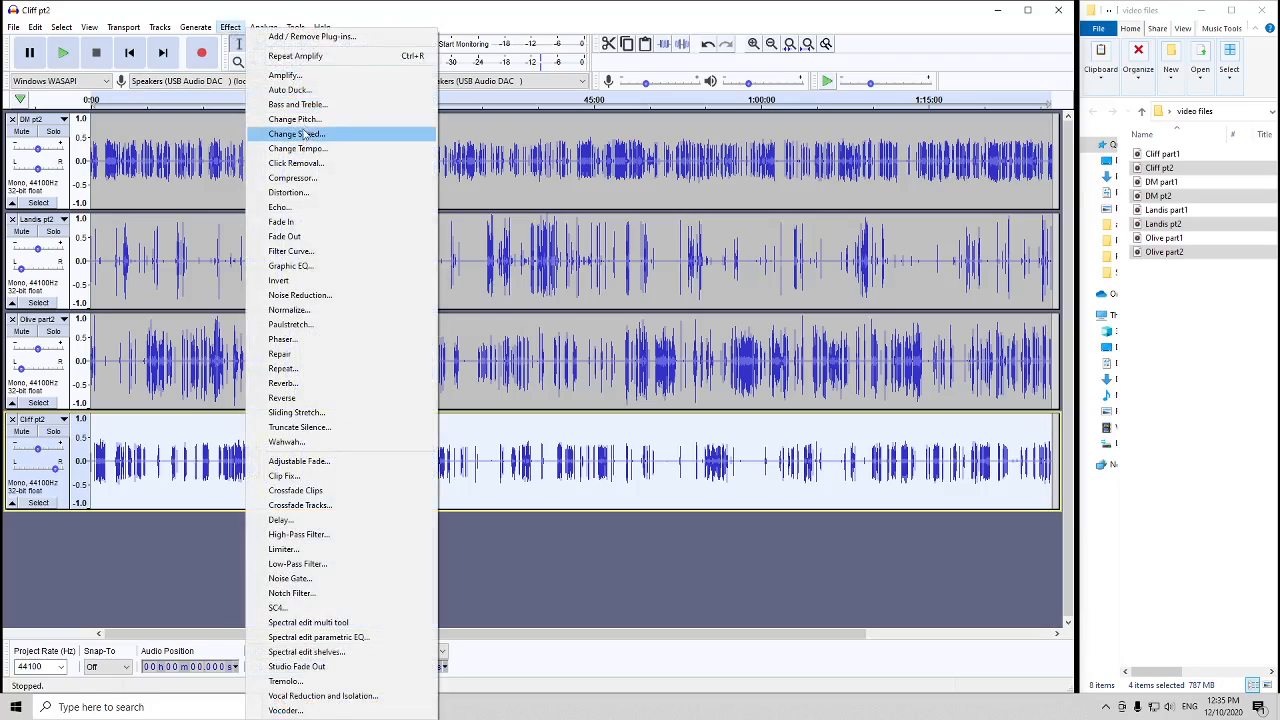
click(285, 75)
key(Escape)
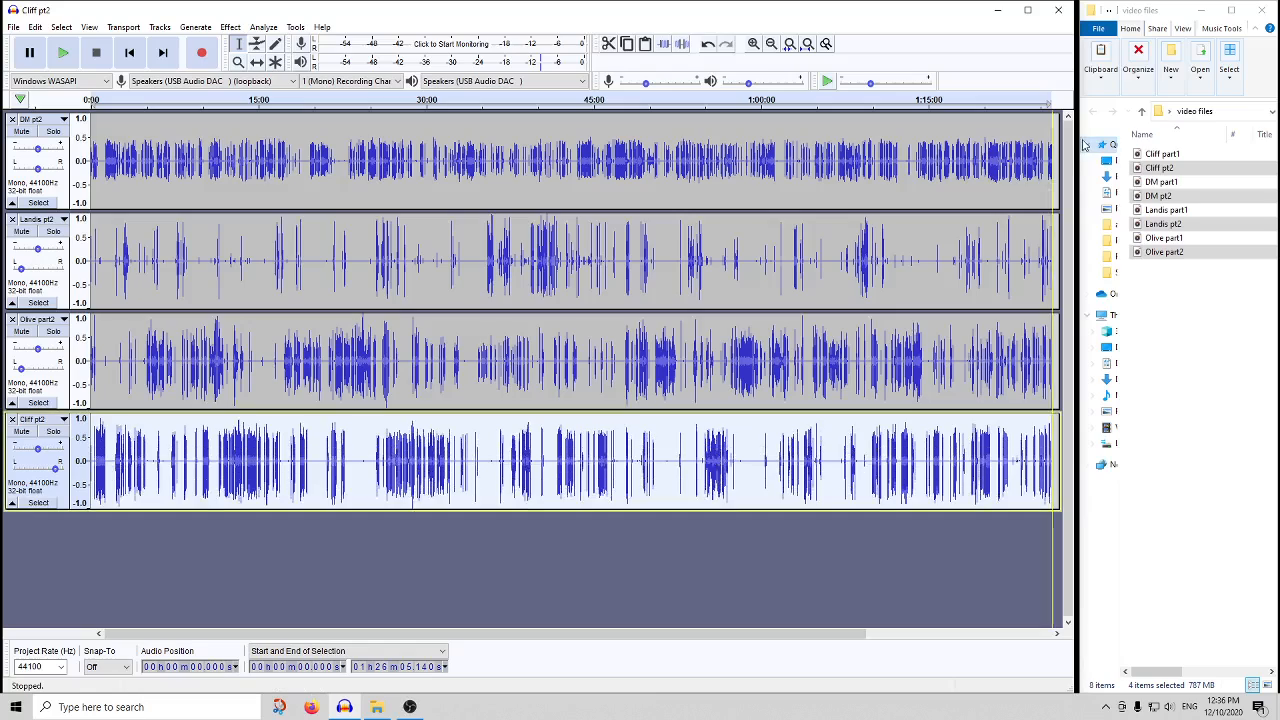
- Play the final minute's mix from about 1:25:43 and shift the Olive part2 track about 0.9 s later
drag(1055, 145, 1043, 455)
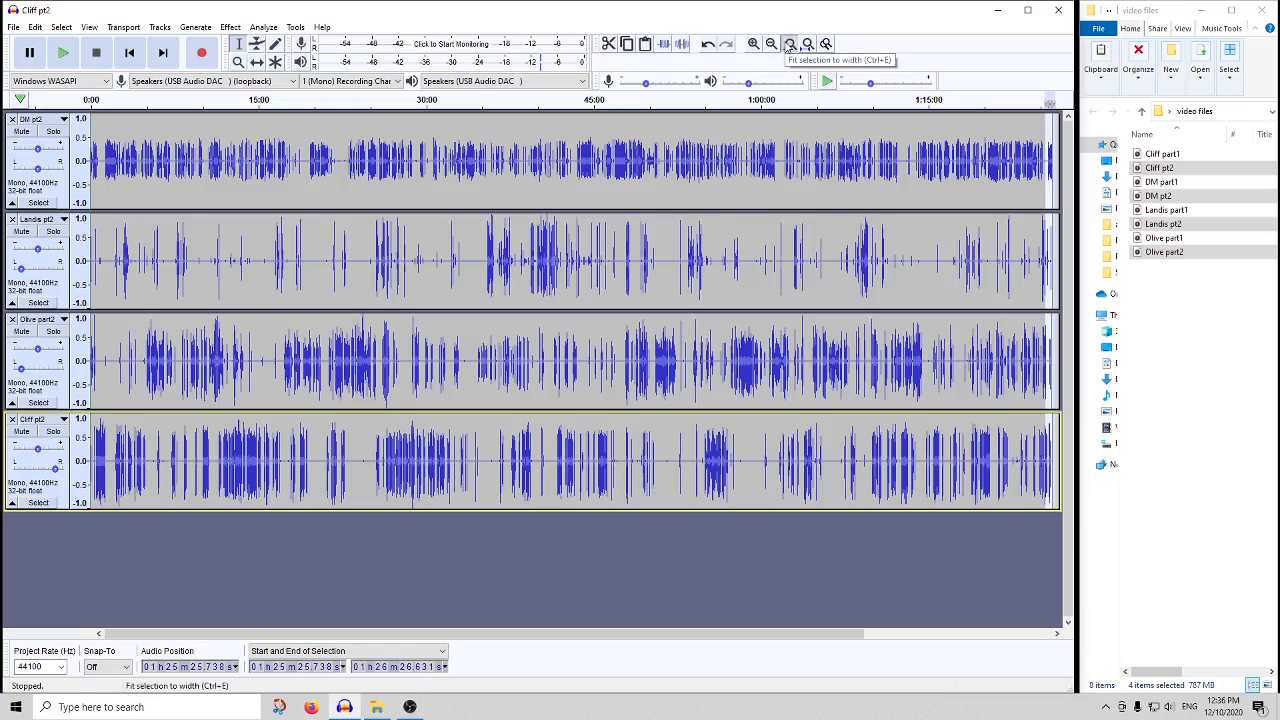
click(789, 44)
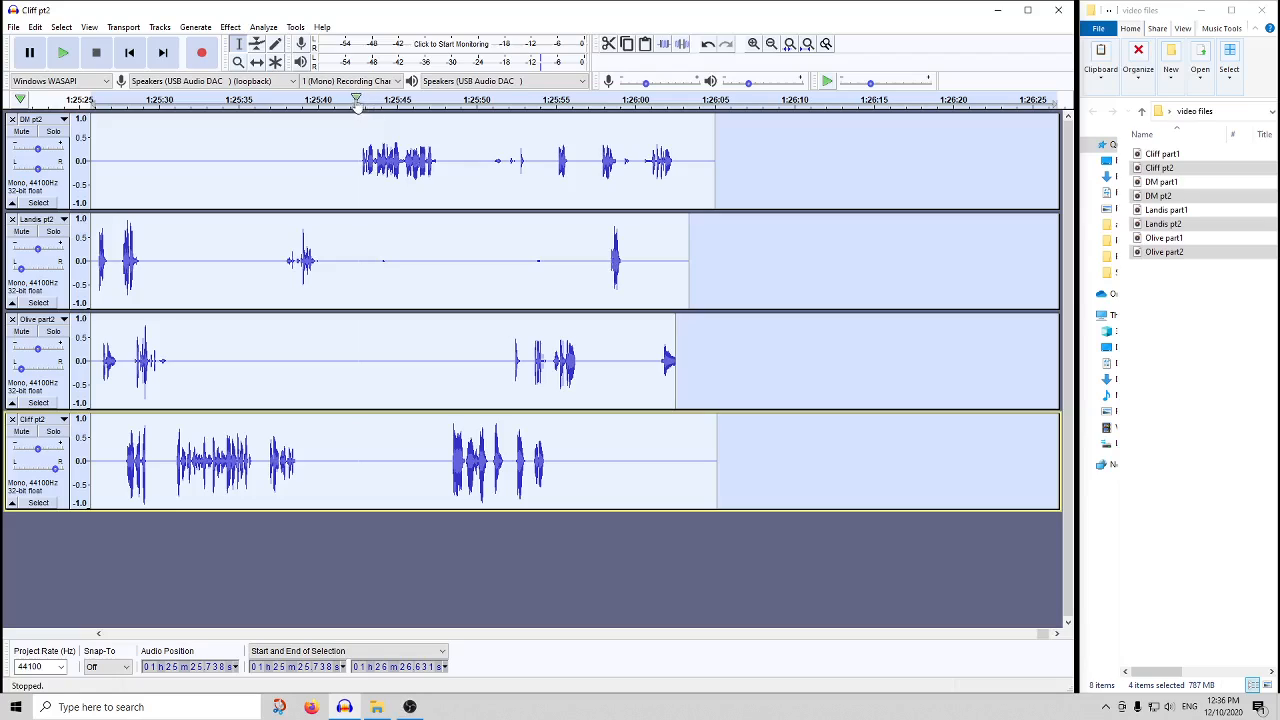
click(367, 255)
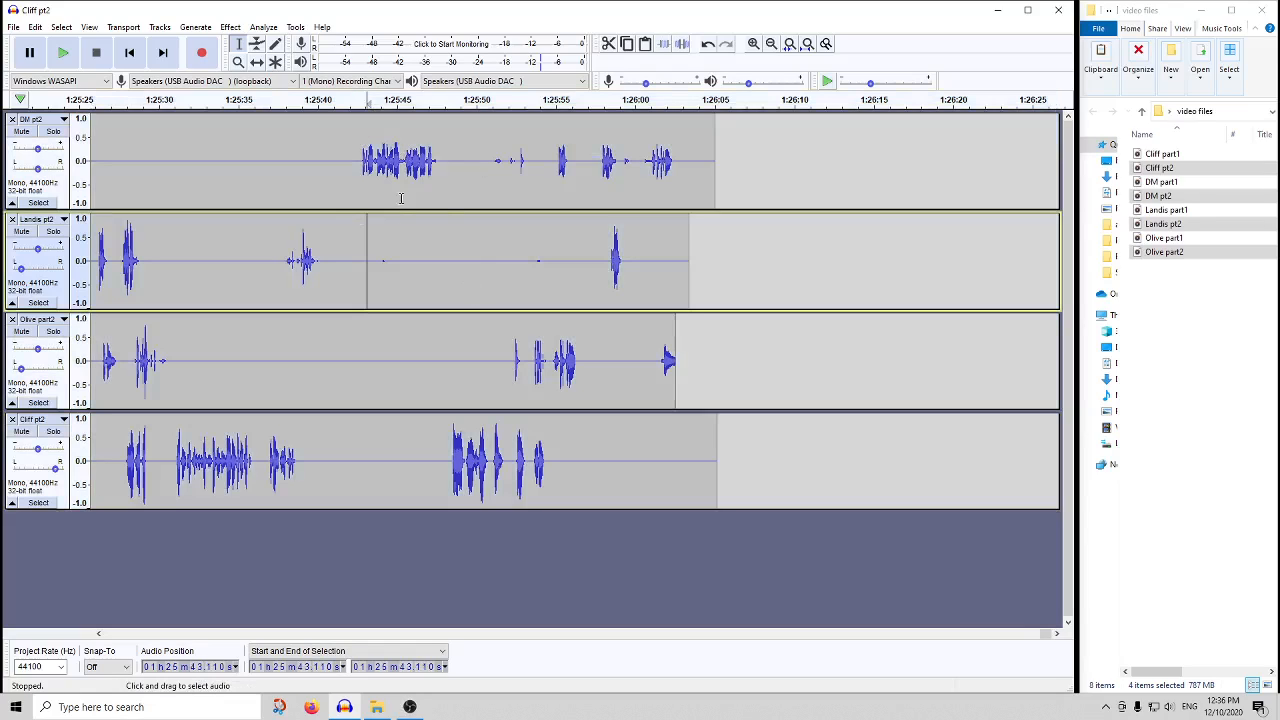
key(space)
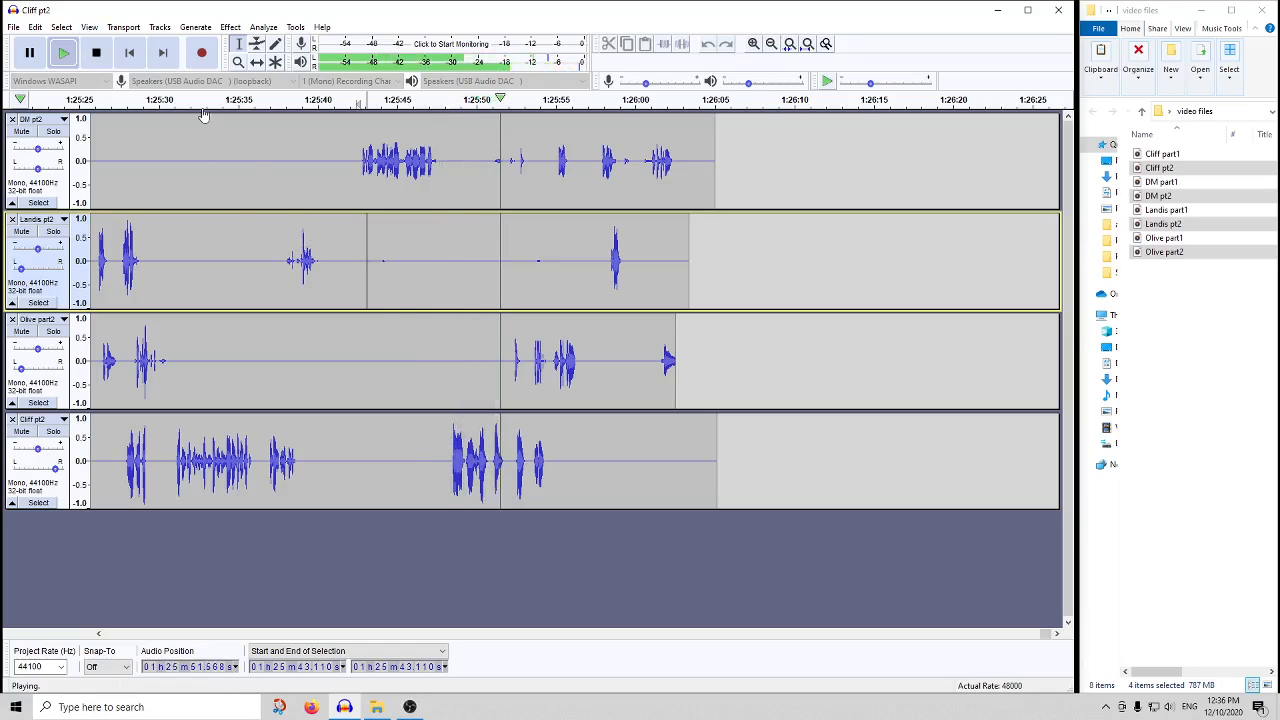
click(63, 52)
drag(592, 331, 606, 331)
- Shift the Landis pt2 track about 1.3 s later in two moves, auditioning the ending between them
click(556, 100)
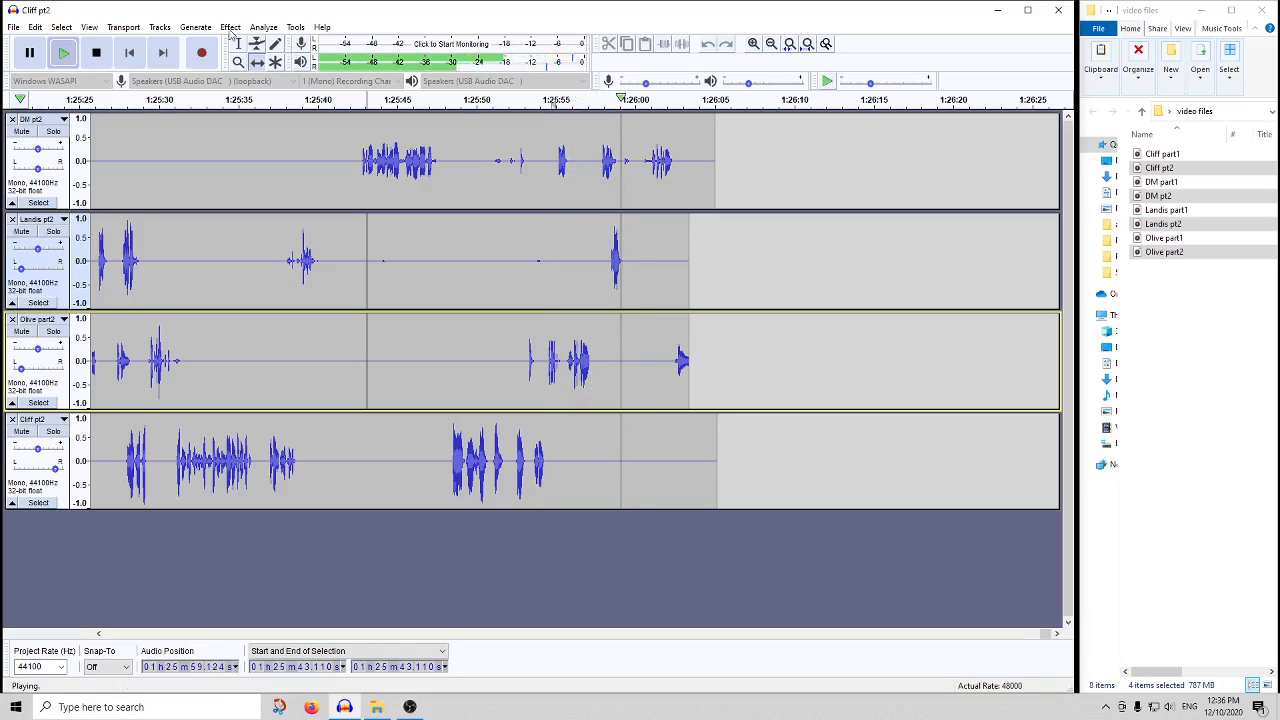
click(96, 52)
drag(637, 246, 651, 245)
click(604, 101)
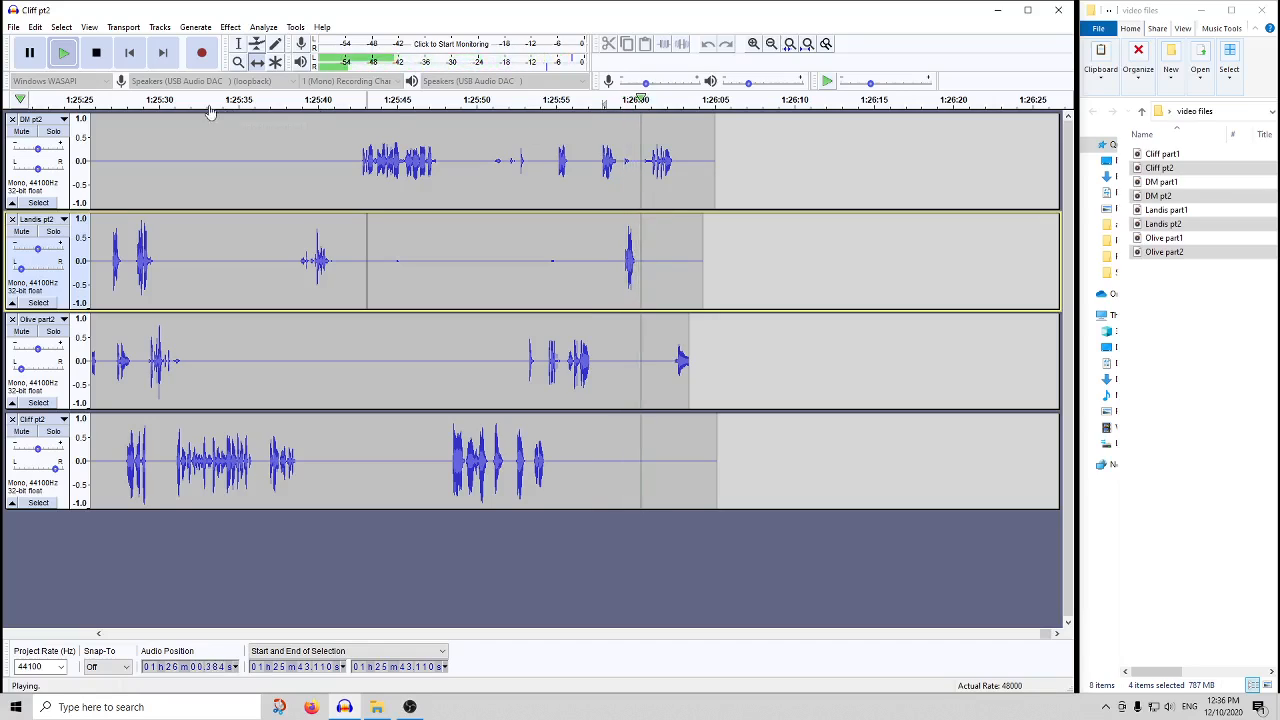
key(space)
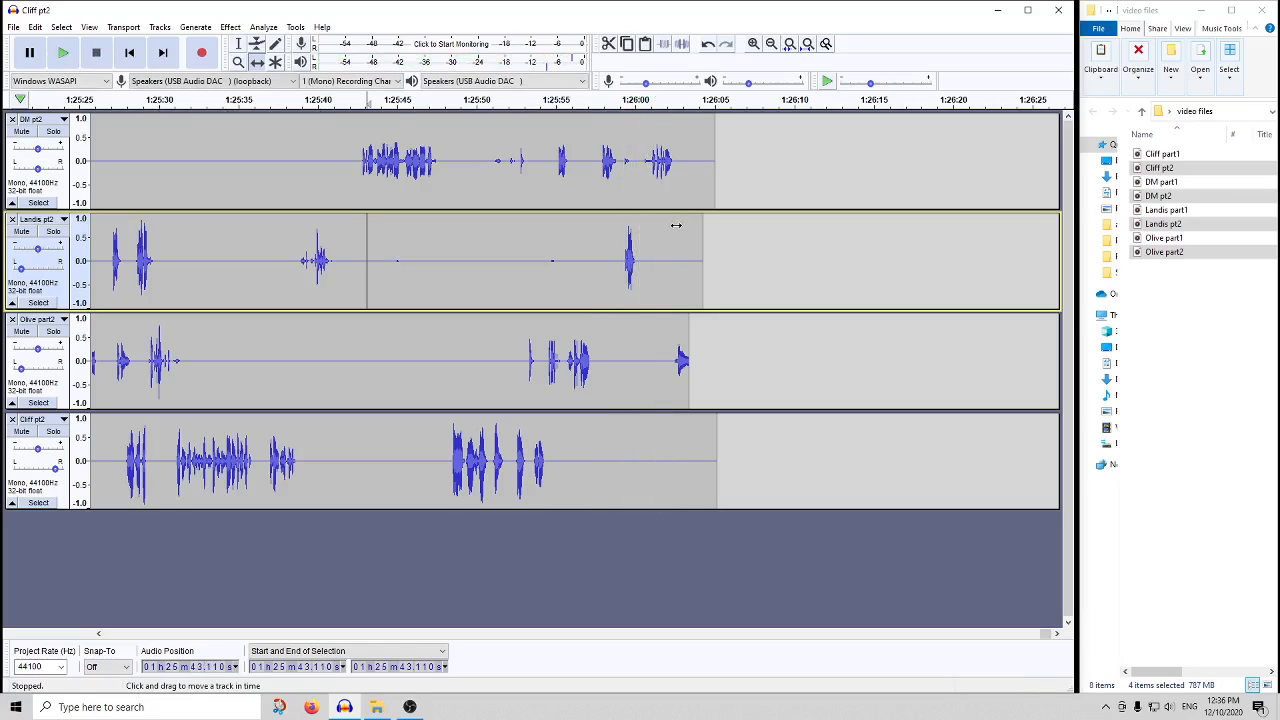
drag(676, 225, 682, 225)
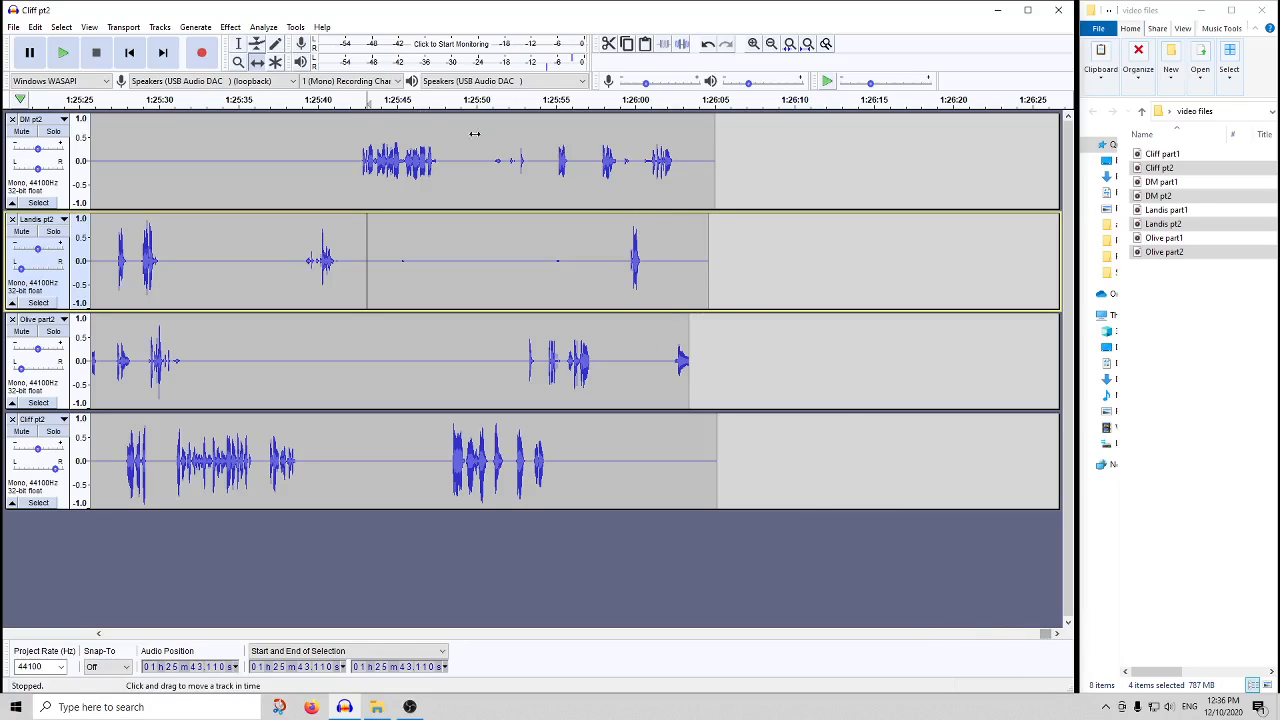
- Play back the ending from about 1:25:45 to check the alignment of the four tracks
click(392, 110)
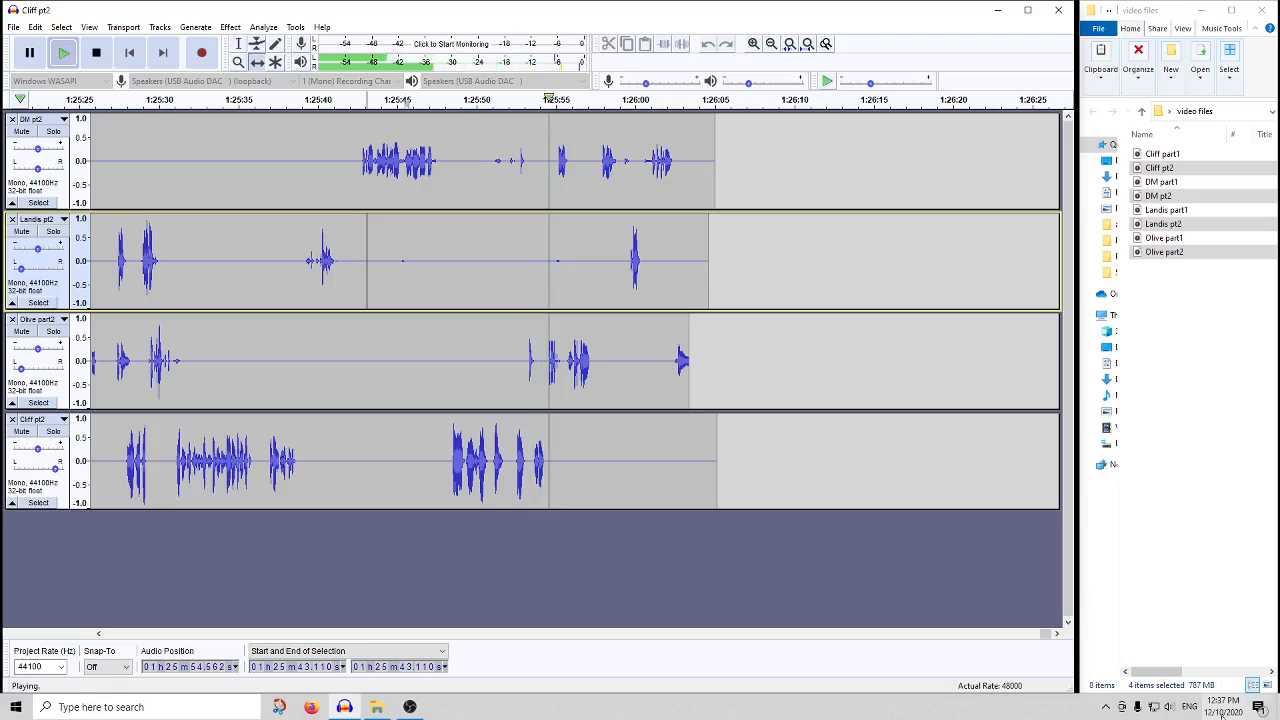
click(1168, 707)
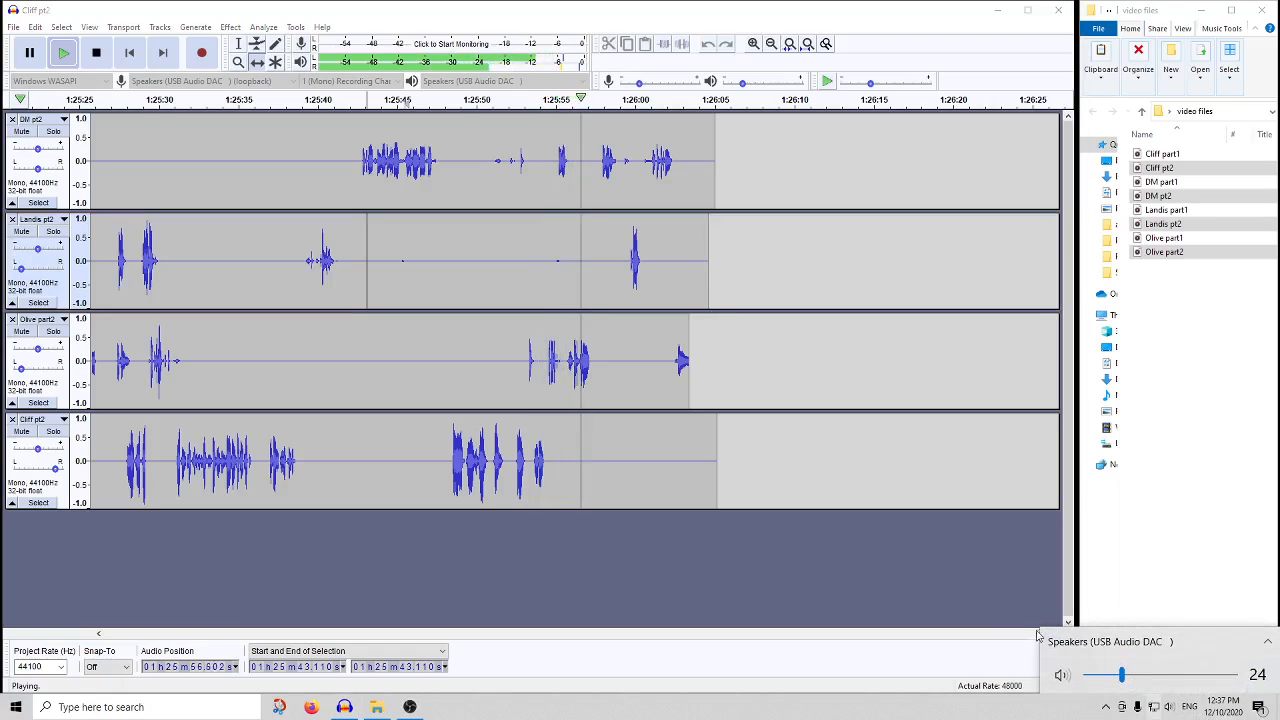
click(866, 604)
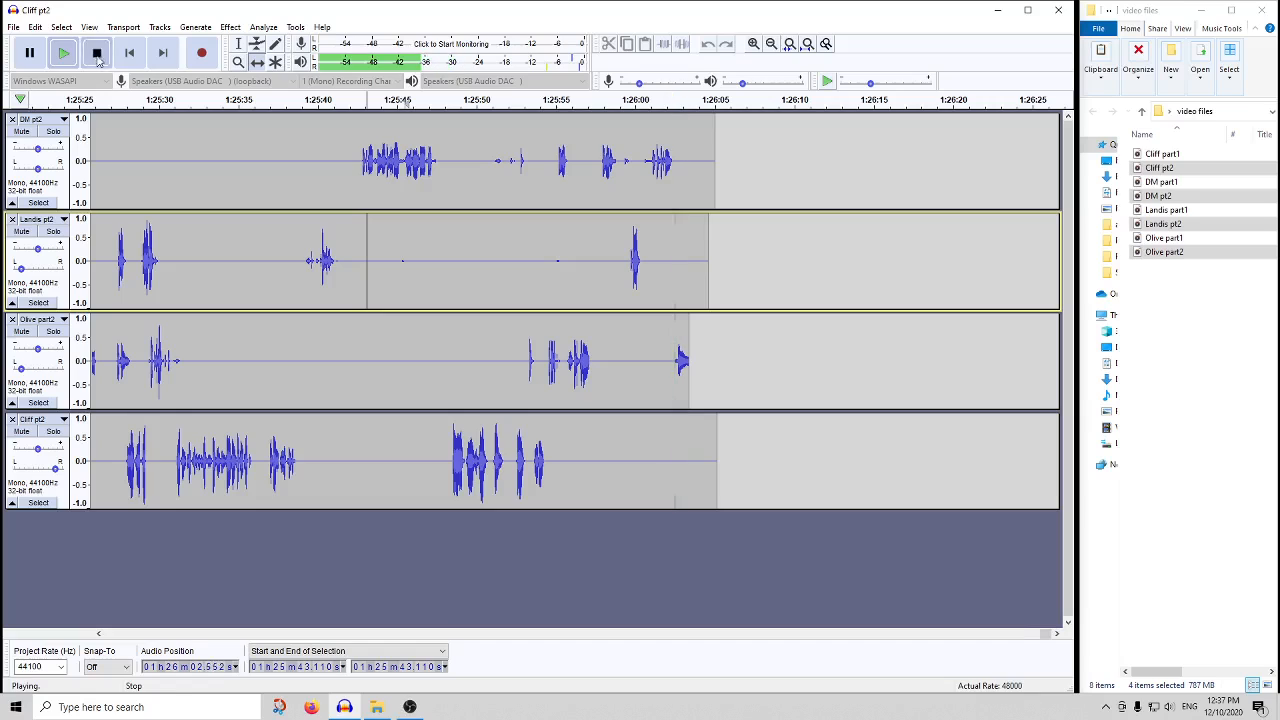
key(space)
- Shift the Olive part2 track about 0.4 s later in two small moves, auditioning the opening around 15 to 25 seconds
drag(1040, 635, 108, 637)
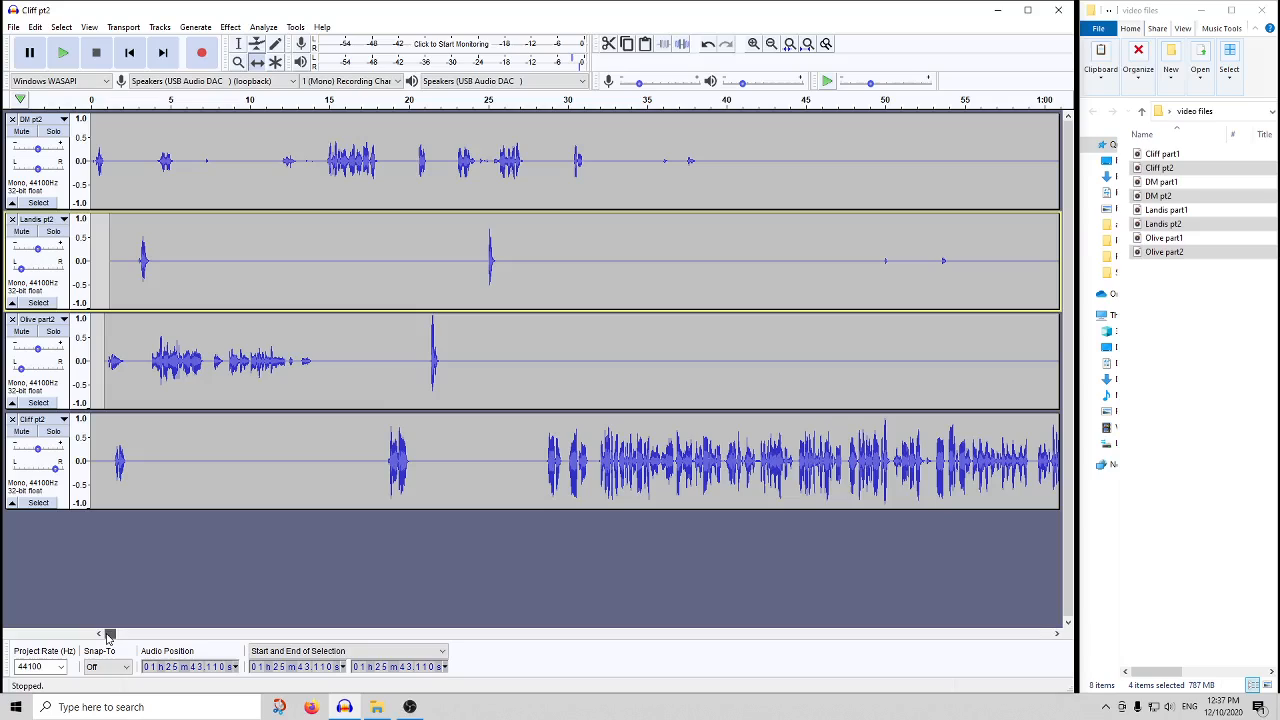
click(318, 100)
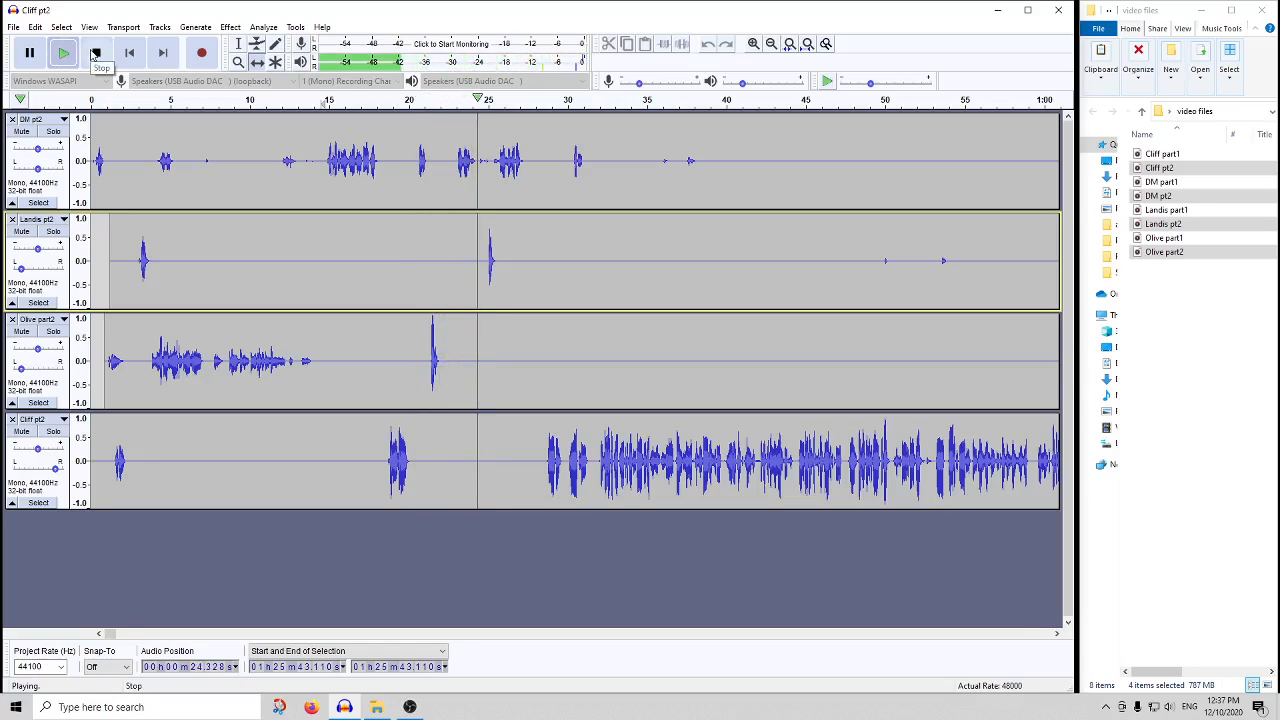
click(95, 53)
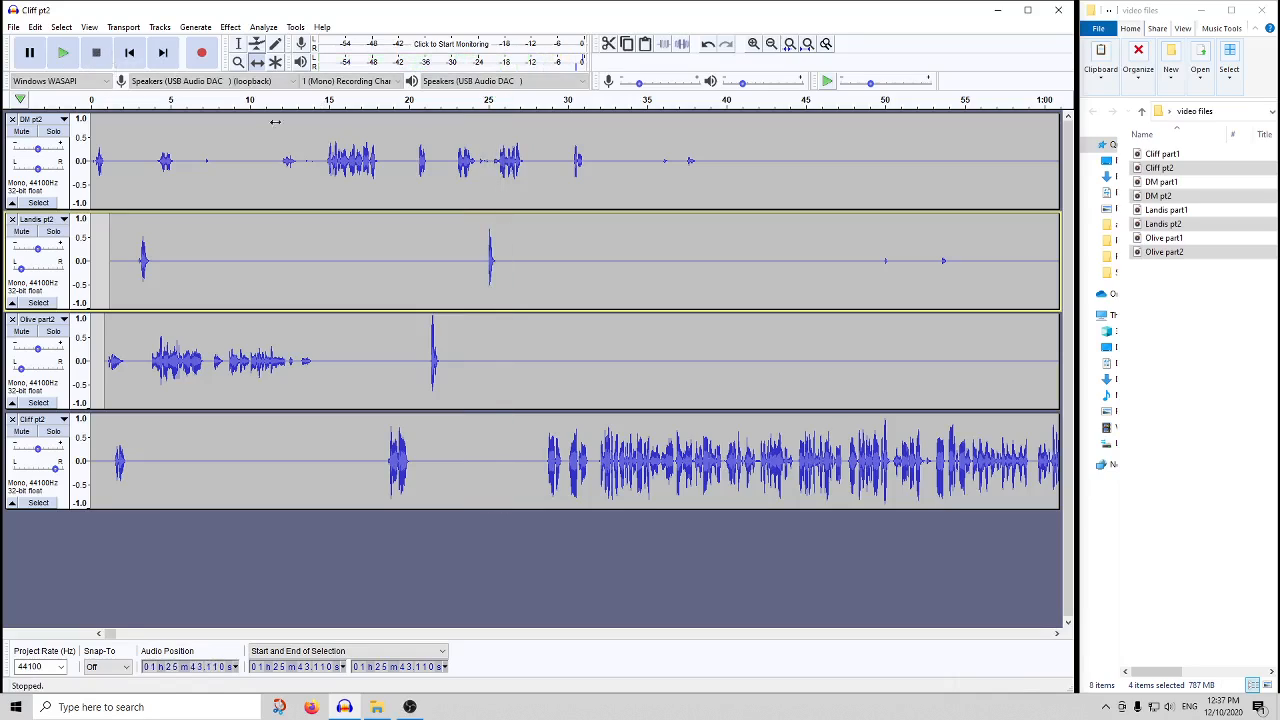
drag(456, 345, 458, 345)
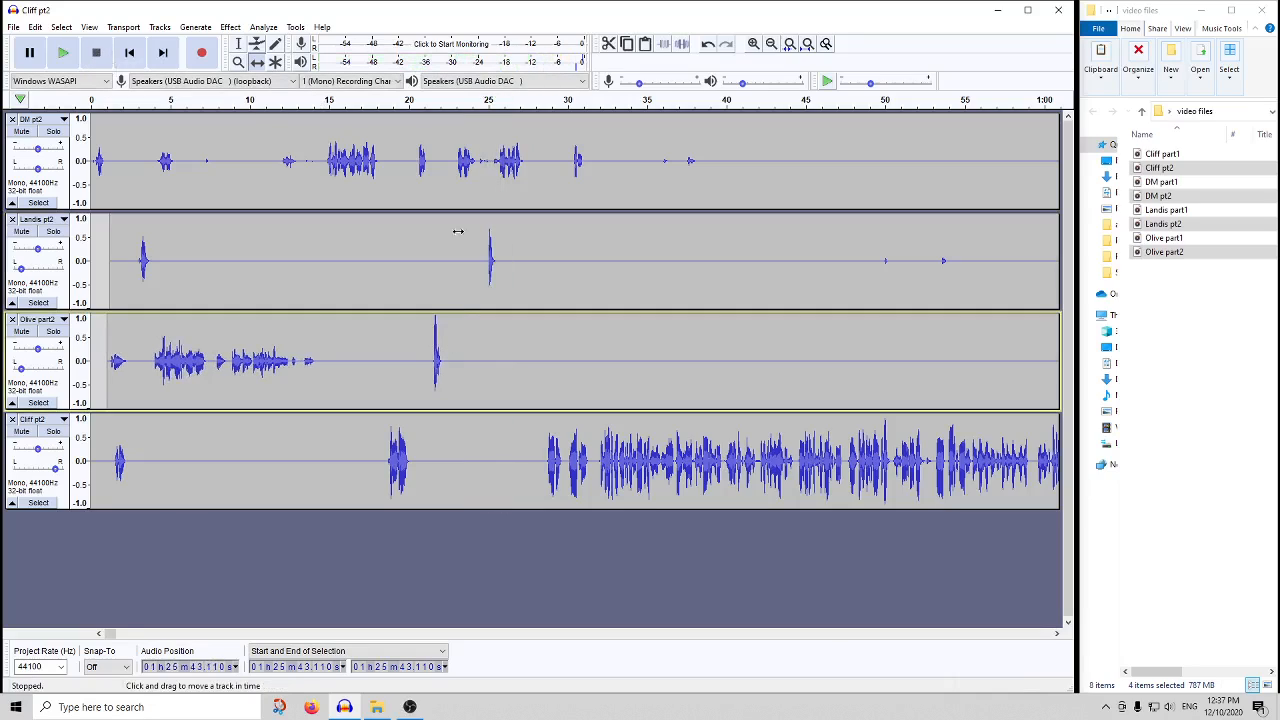
click(426, 110)
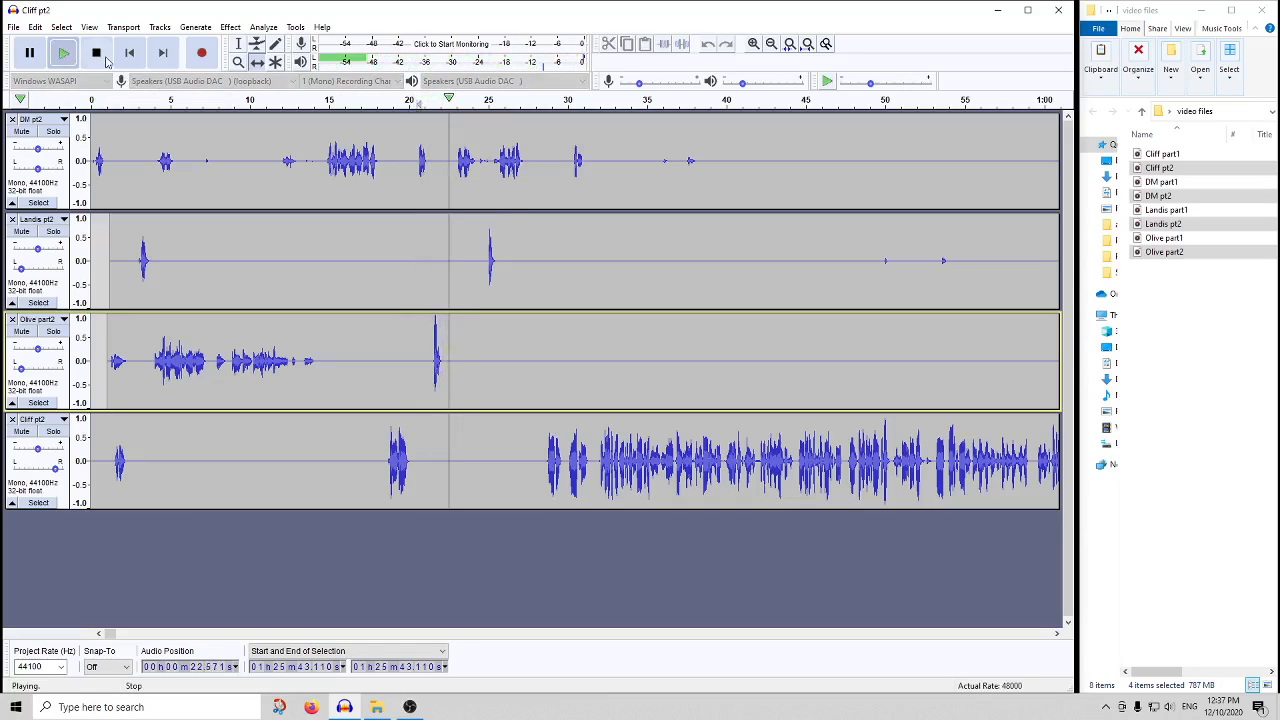
key(space)
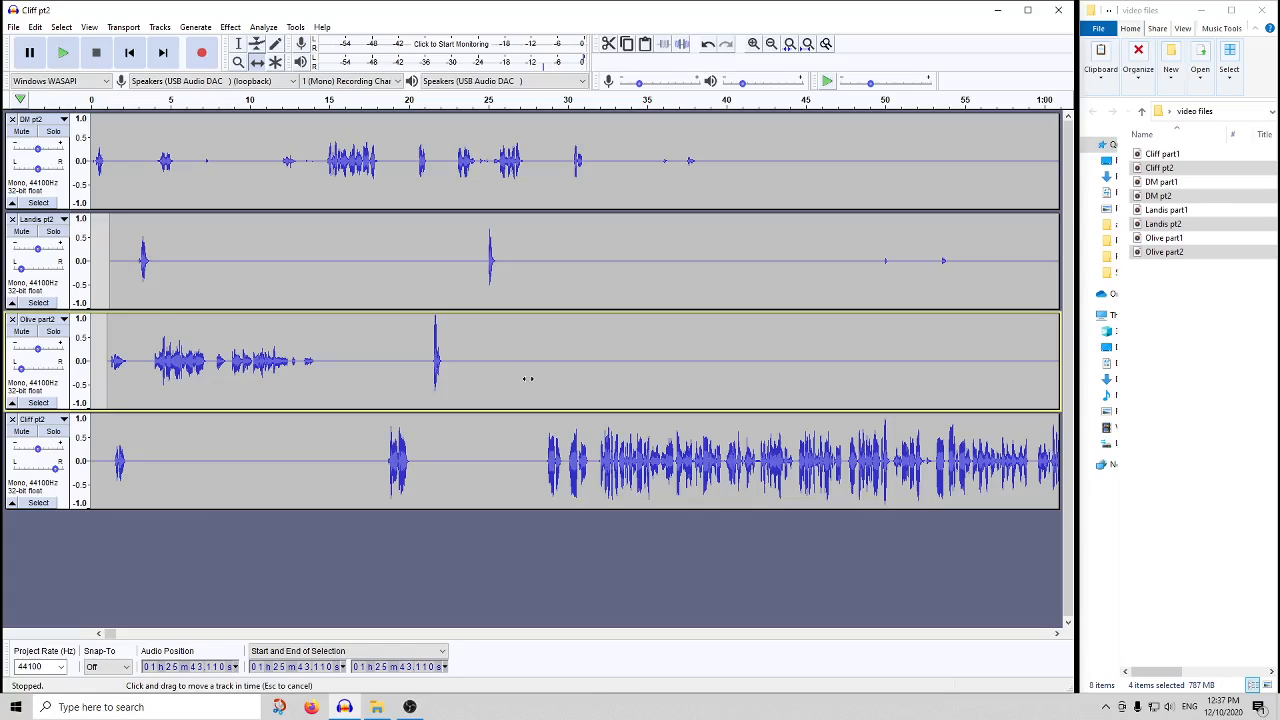
drag(528, 378, 529, 378)
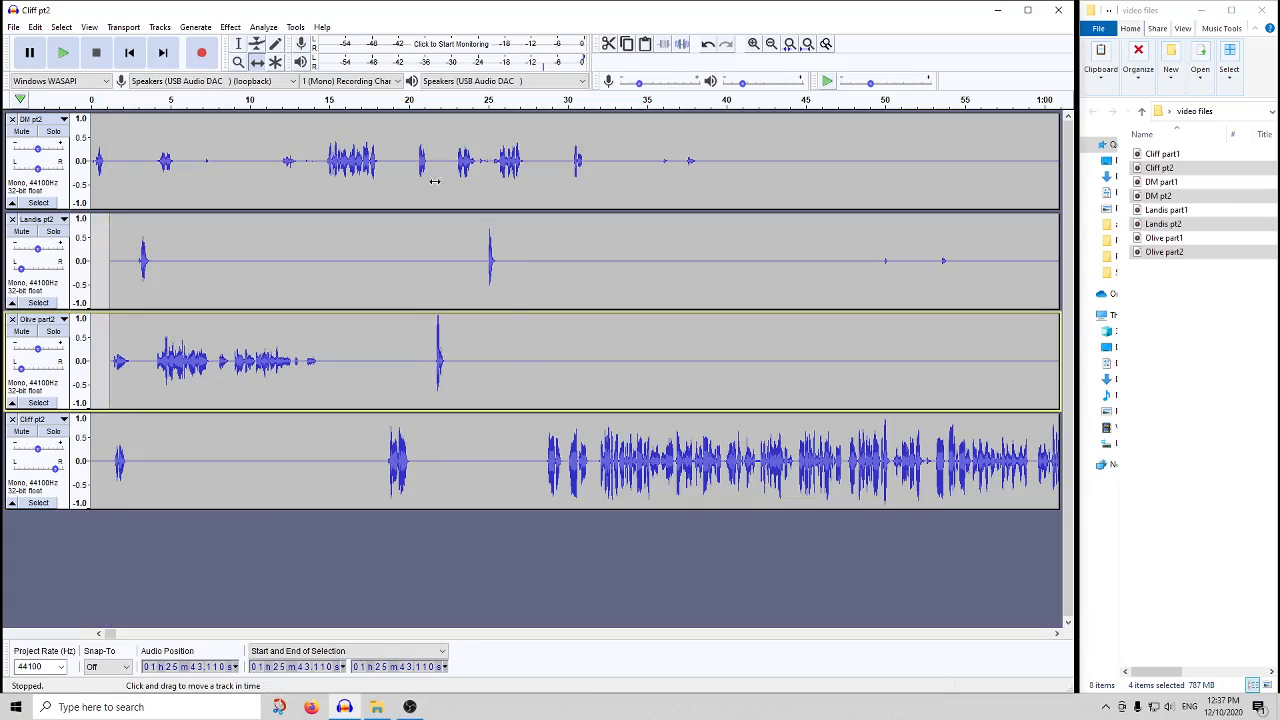
click(420, 100)
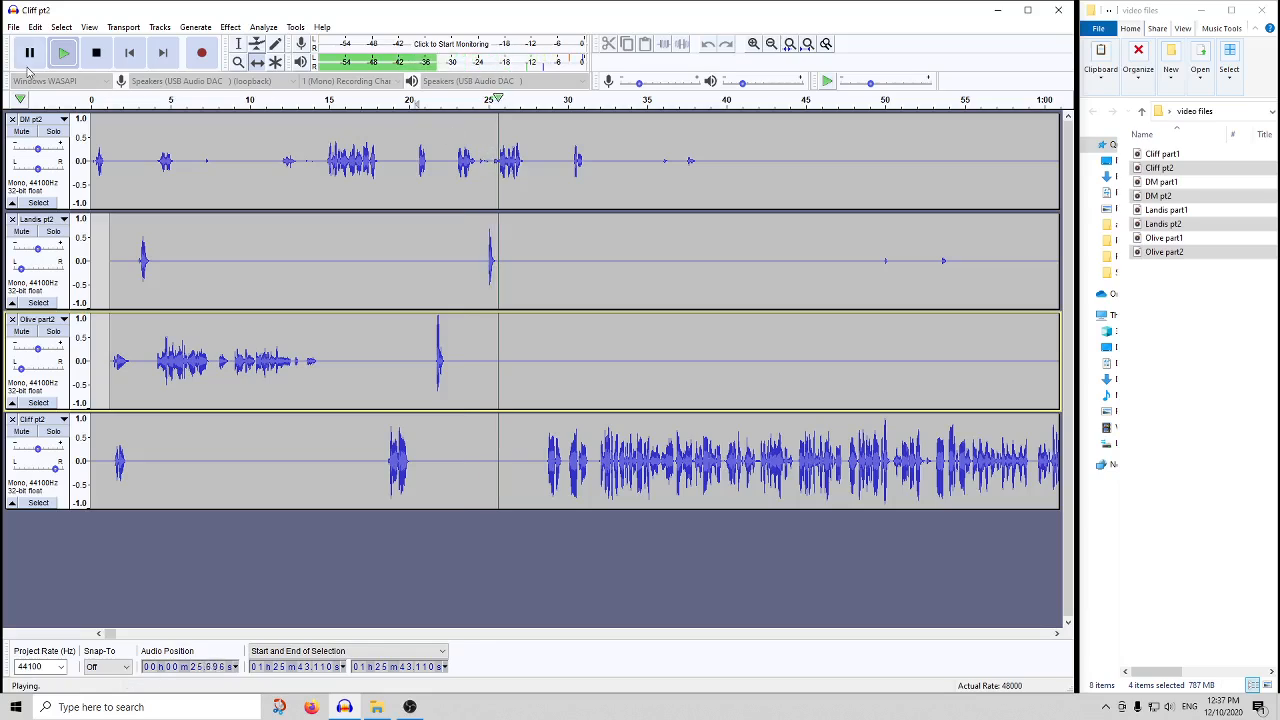
click(96, 52)
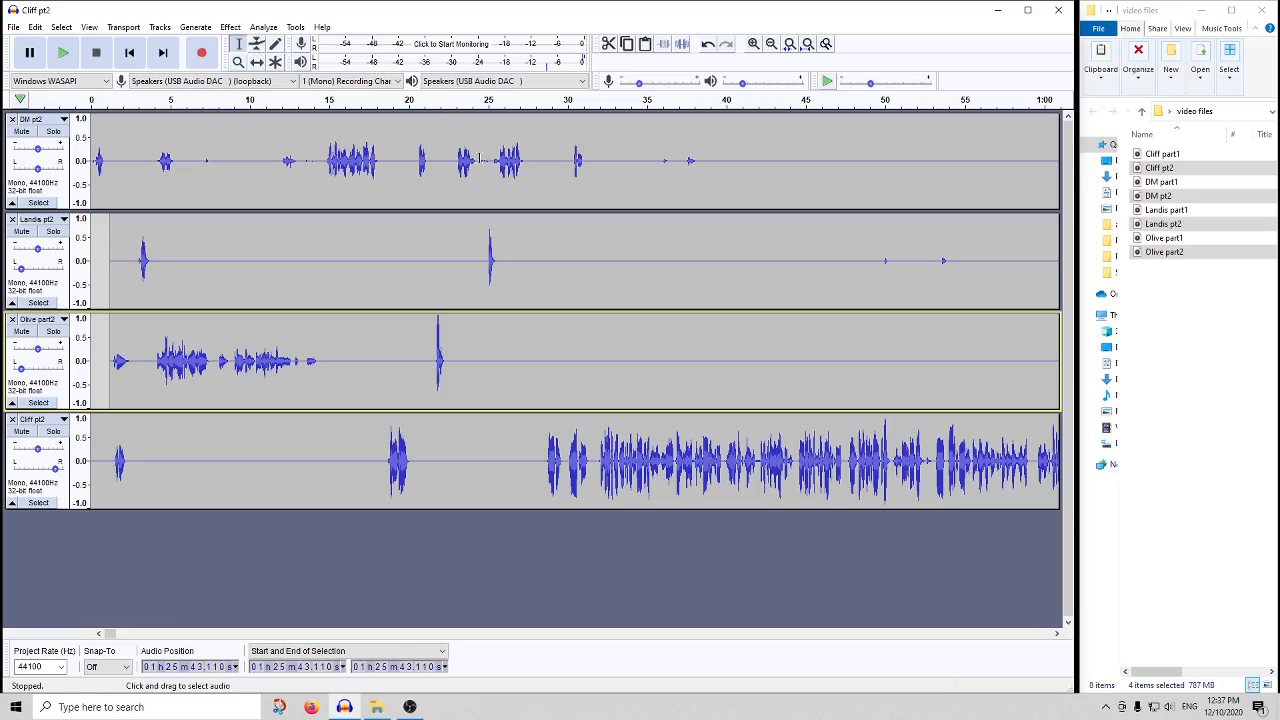
- Measure the quiet sound in DM pt2 from 24.466 s to 25.138 s with Peak Finder, and remove the resulting label track
drag(480, 158, 488, 160)
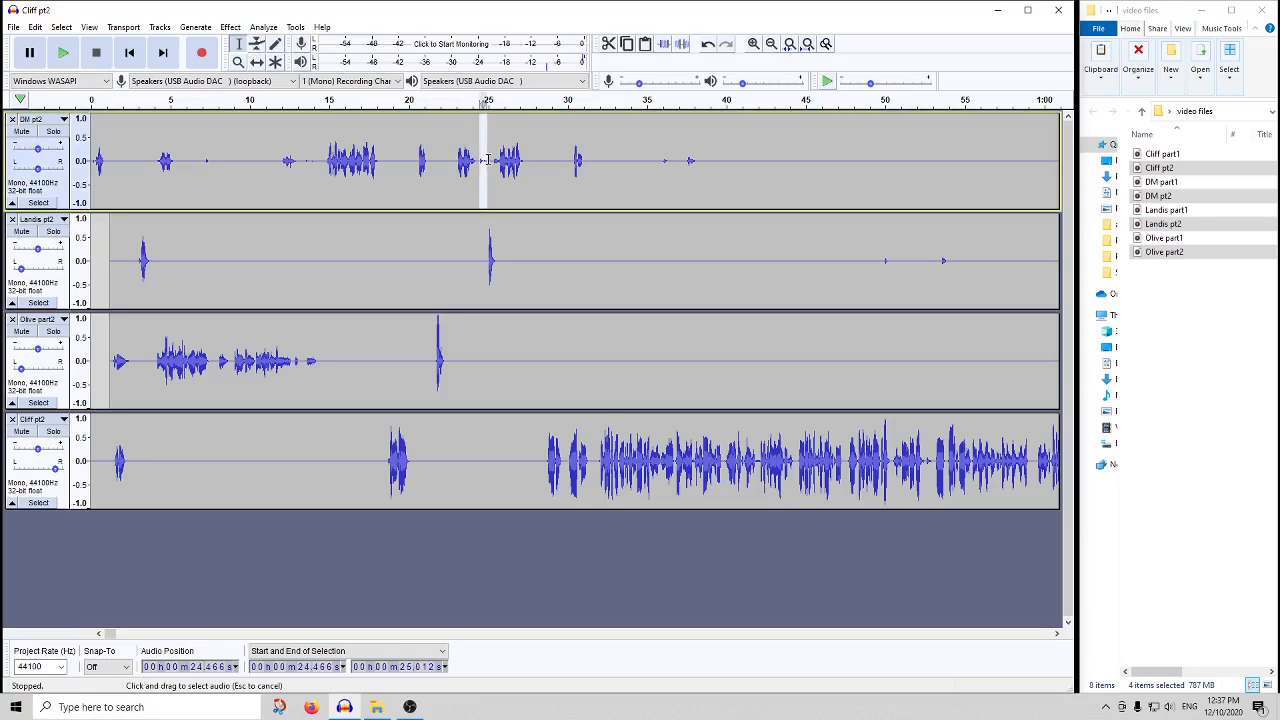
click(263, 27)
mouse_move(298, 126)
click(430, 125)
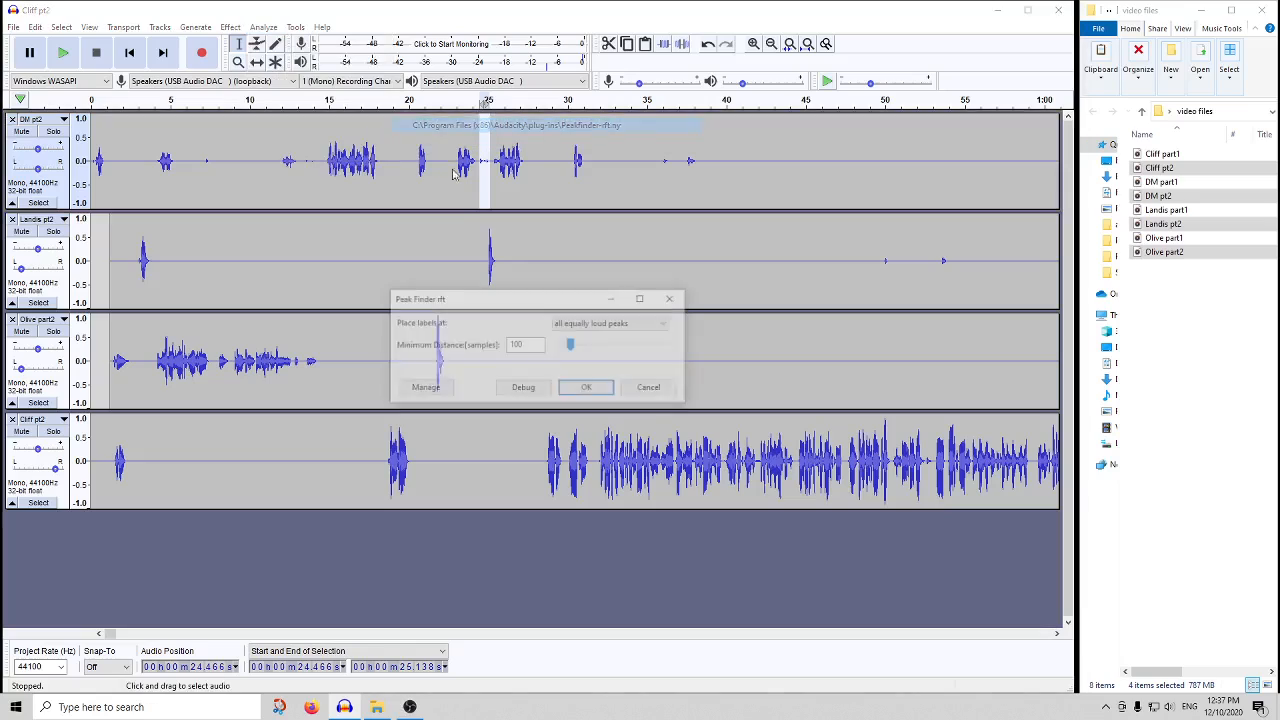
click(586, 387)
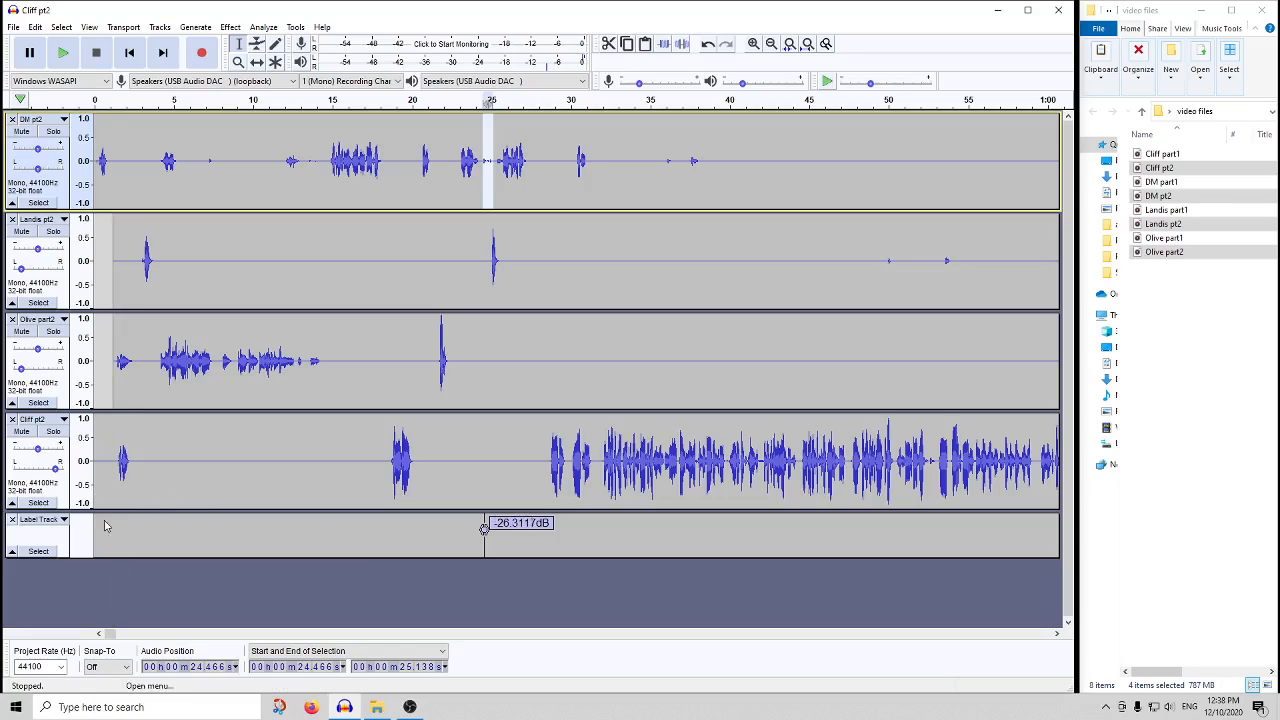
click(13, 520)
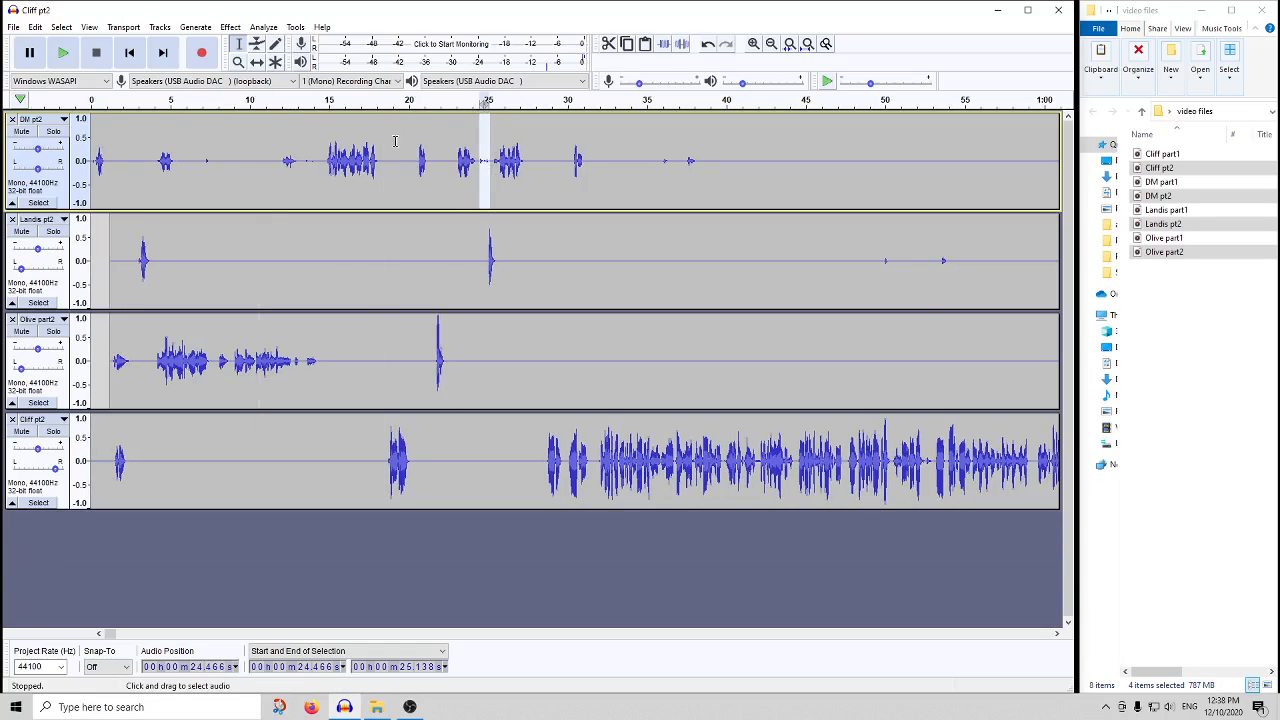
- Measure the speech in DM pt2 from 1:45.964 to 1:46.384 with Peak Finder, and remove the resulting label track
drag(112, 633, 125, 634)
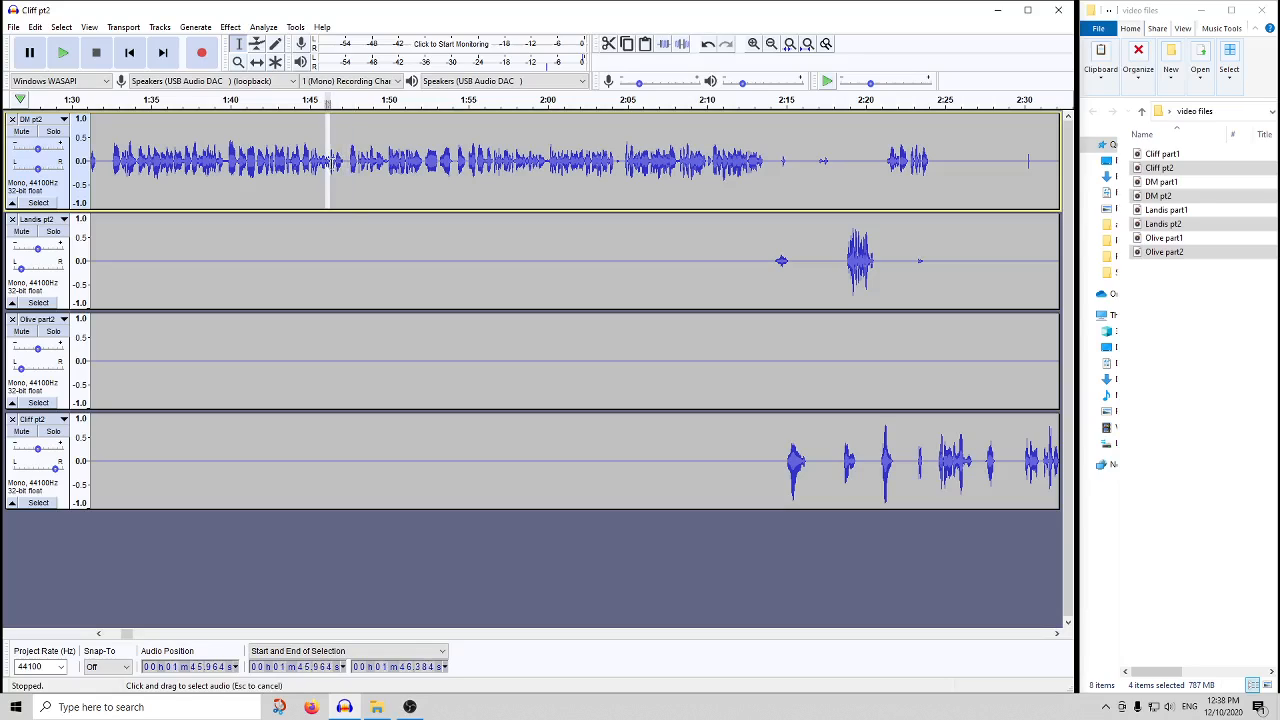
click(263, 27)
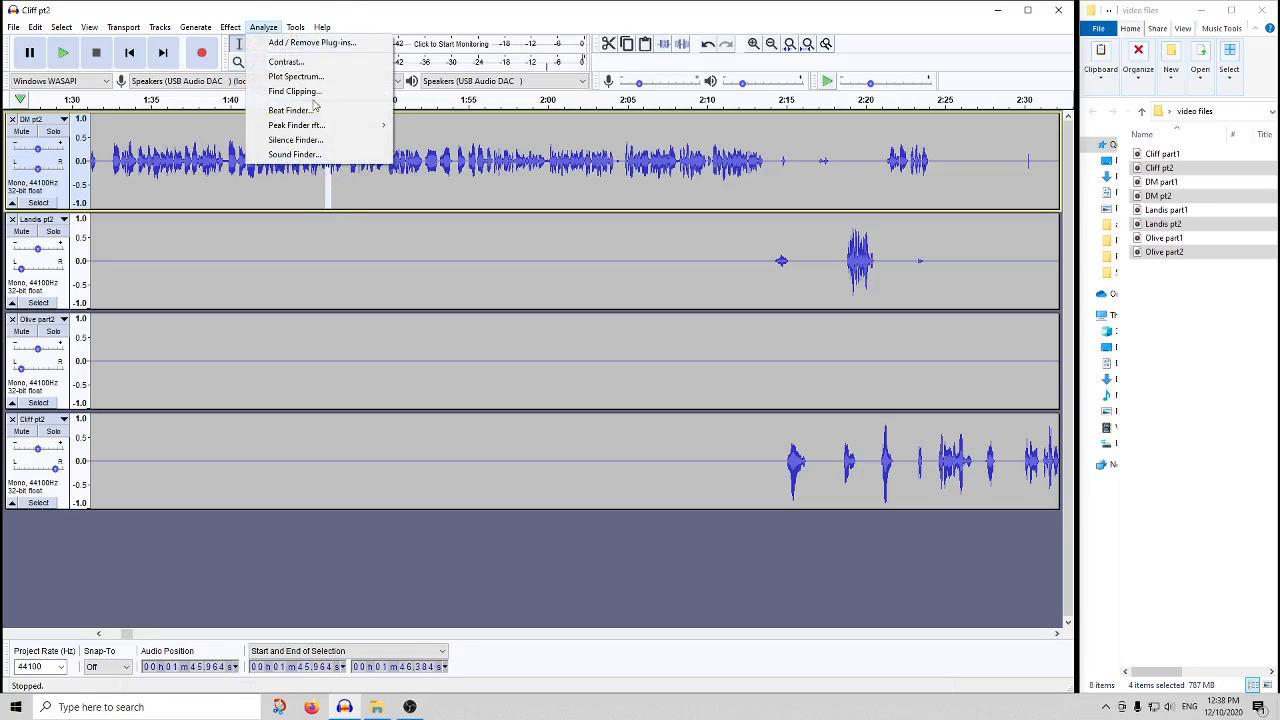
mouse_move(300, 123)
click(460, 124)
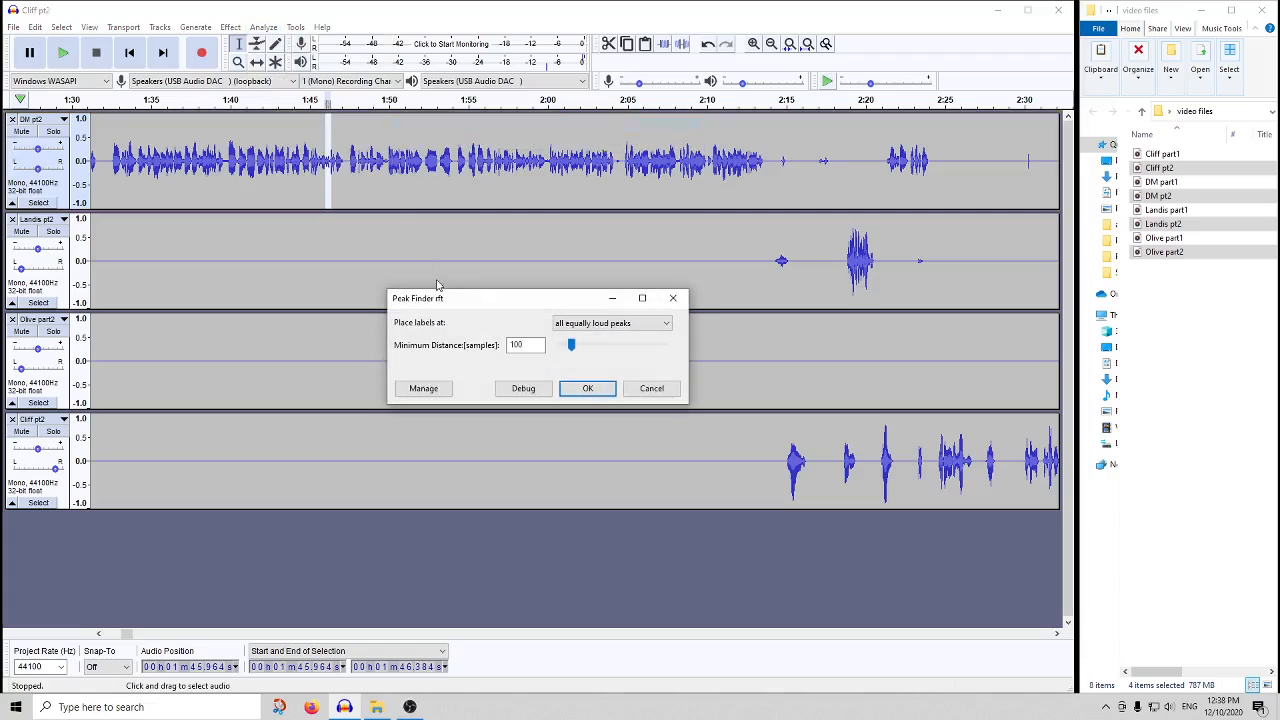
click(586, 392)
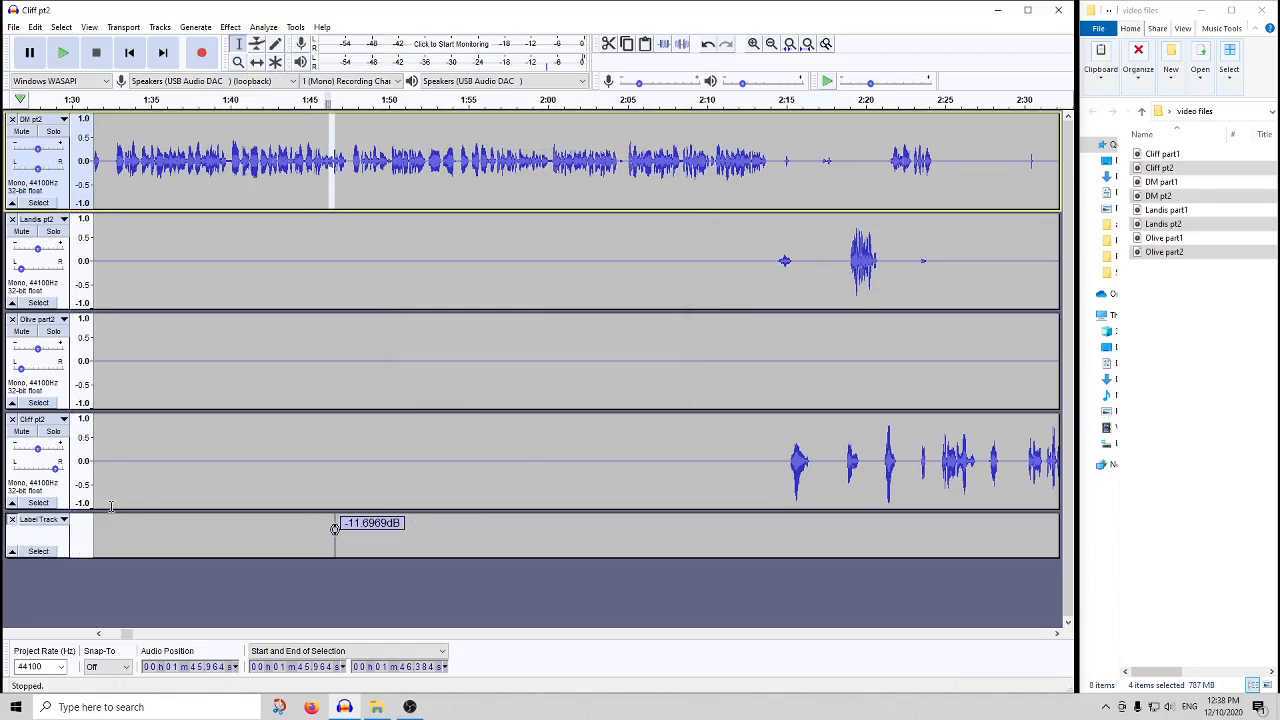
click(12, 520)
- Solo the DM pt2 track and play it from about 5:30 to identify the quiet sound there
drag(136, 632, 178, 636)
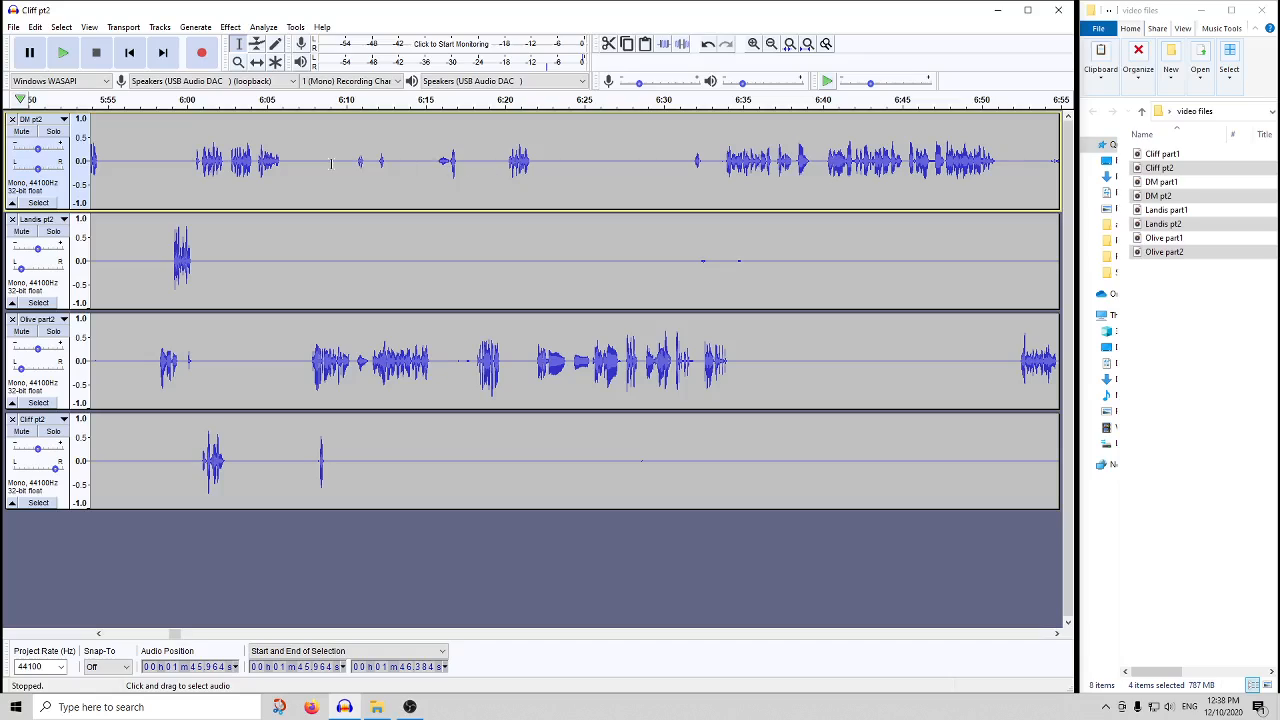
click(773, 45)
click(773, 45)
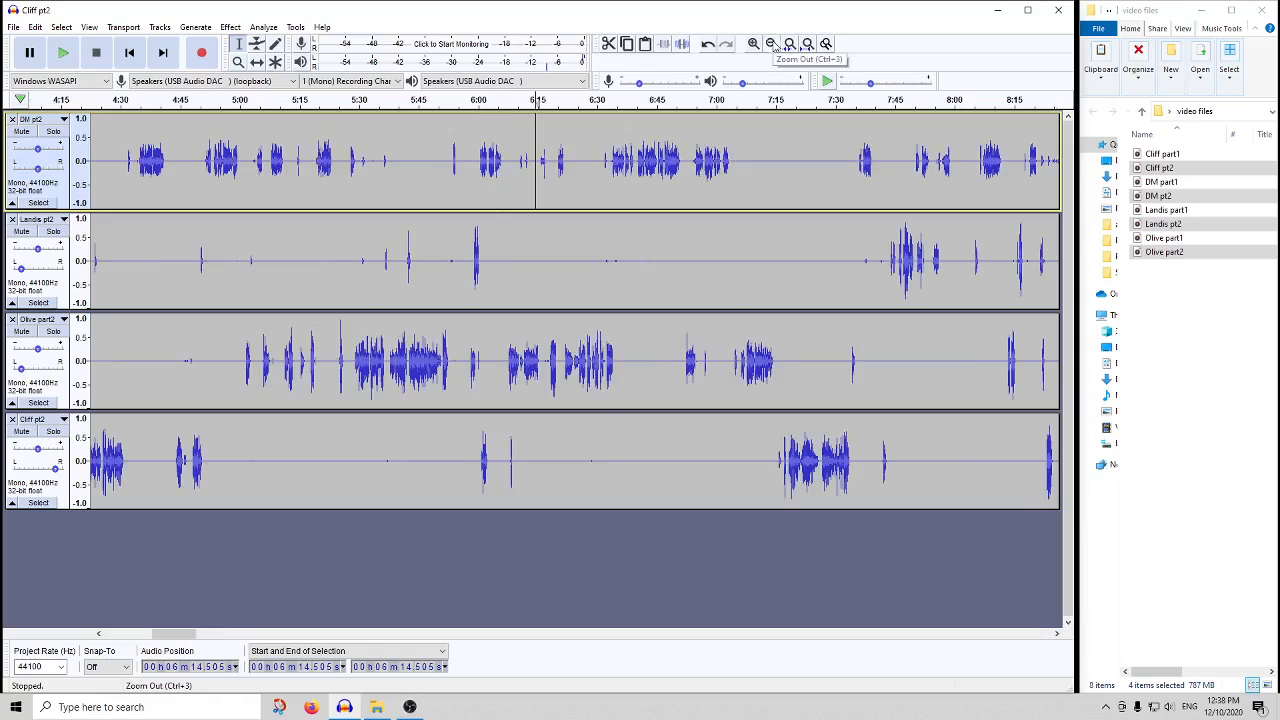
click(358, 100)
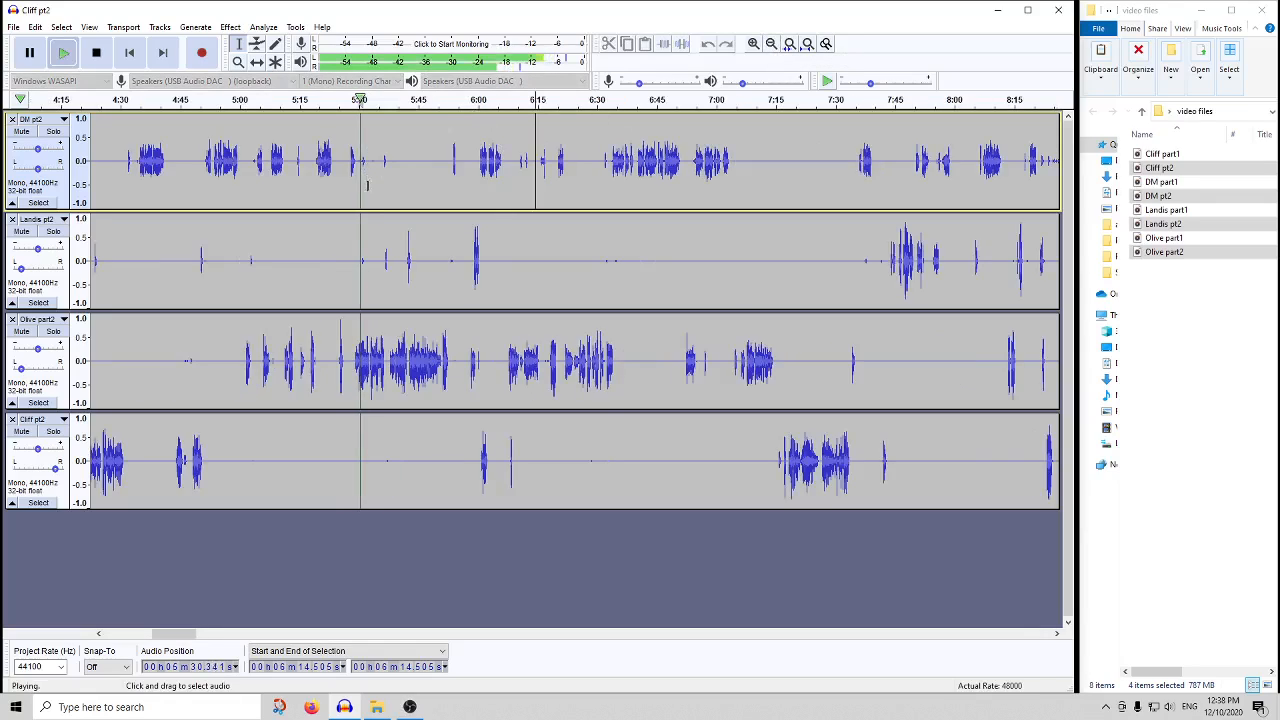
click(53, 131)
click(355, 100)
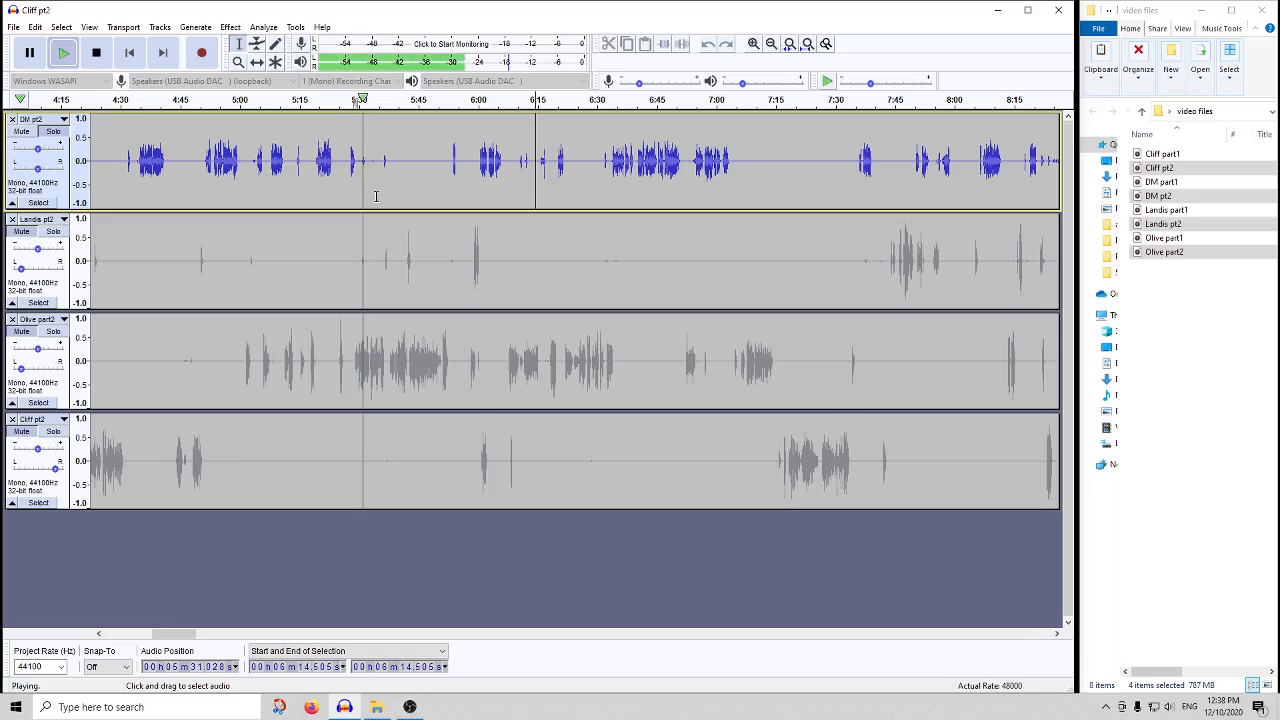
- Measure the peak level of DM pt2 between 5:30.189 and 5:34.050 with Peak Finder, labelling all equally loud peaks
drag(375, 174, 358, 173)
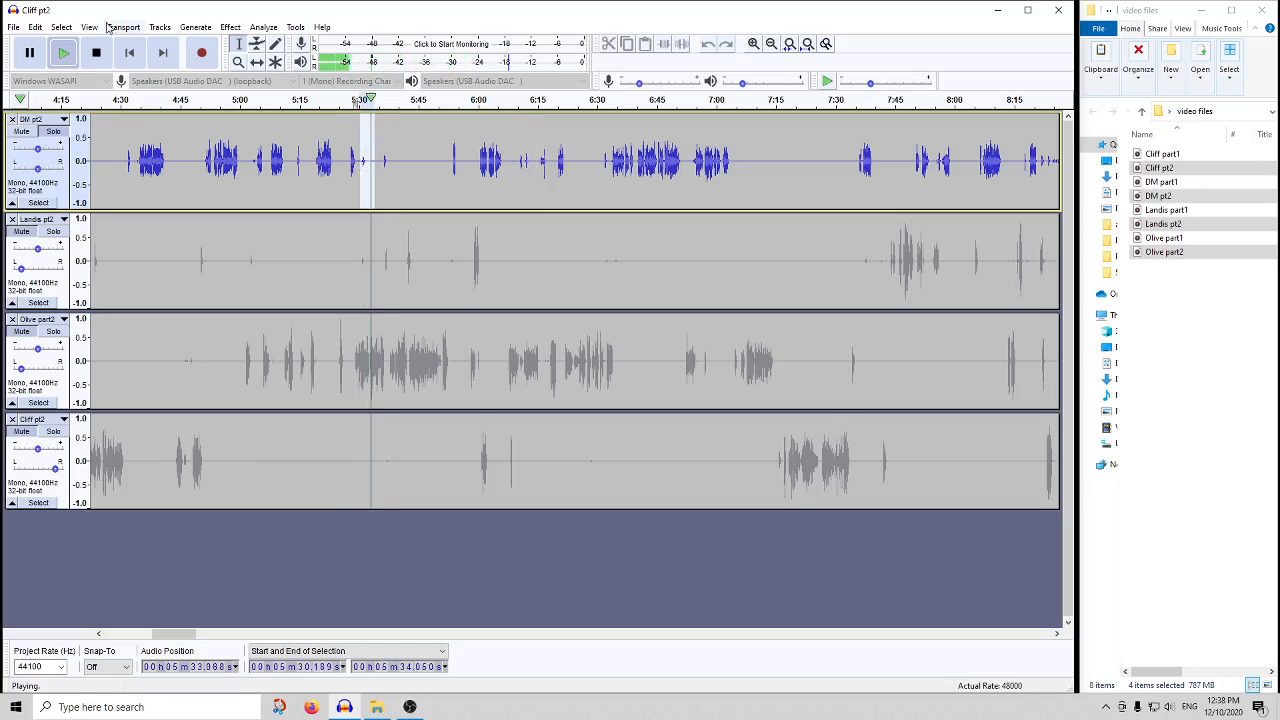
click(96, 52)
click(263, 27)
mouse_move(300, 125)
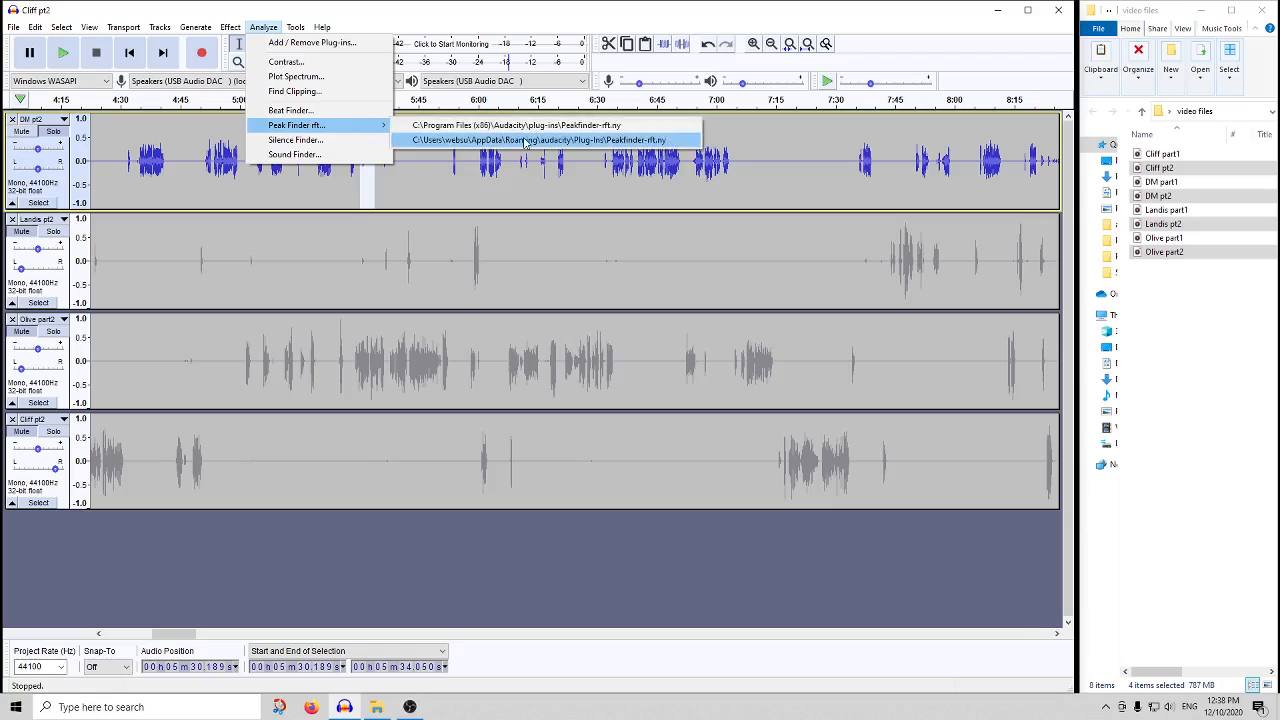
click(500, 124)
click(589, 389)
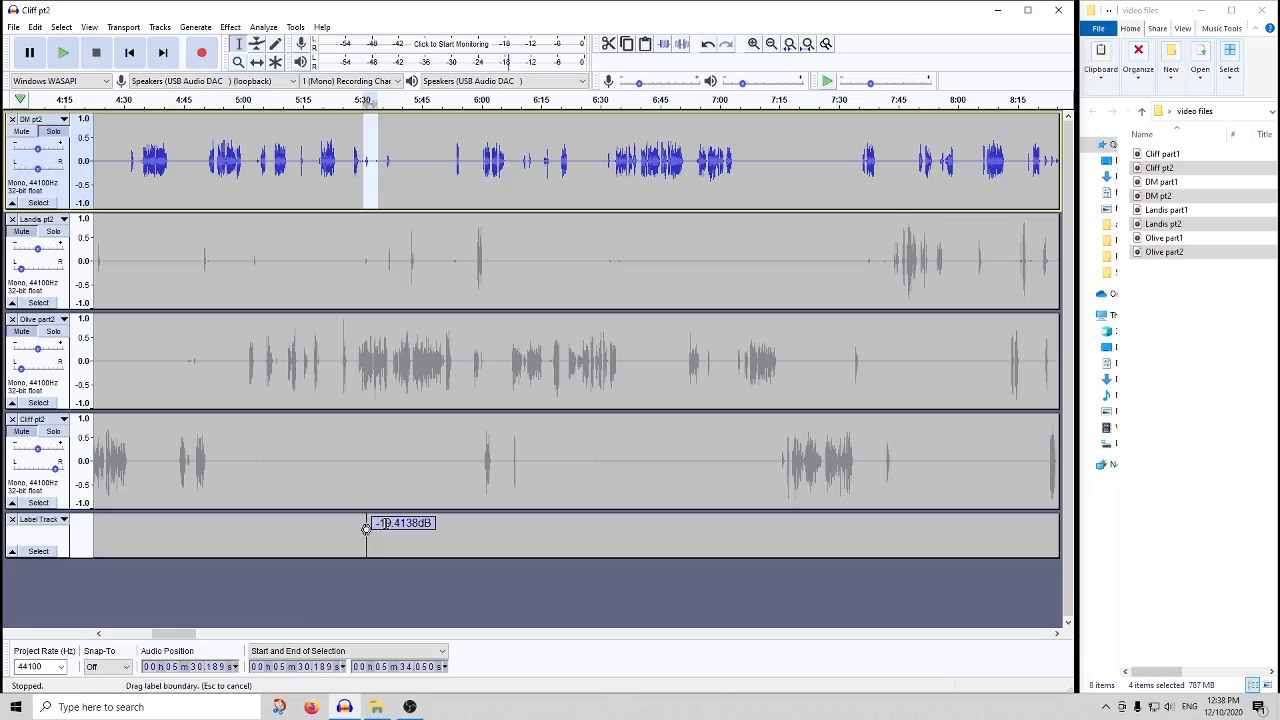
- Remove the peak label track and play the soloed DM pt2 track from about 8:22
click(12, 519)
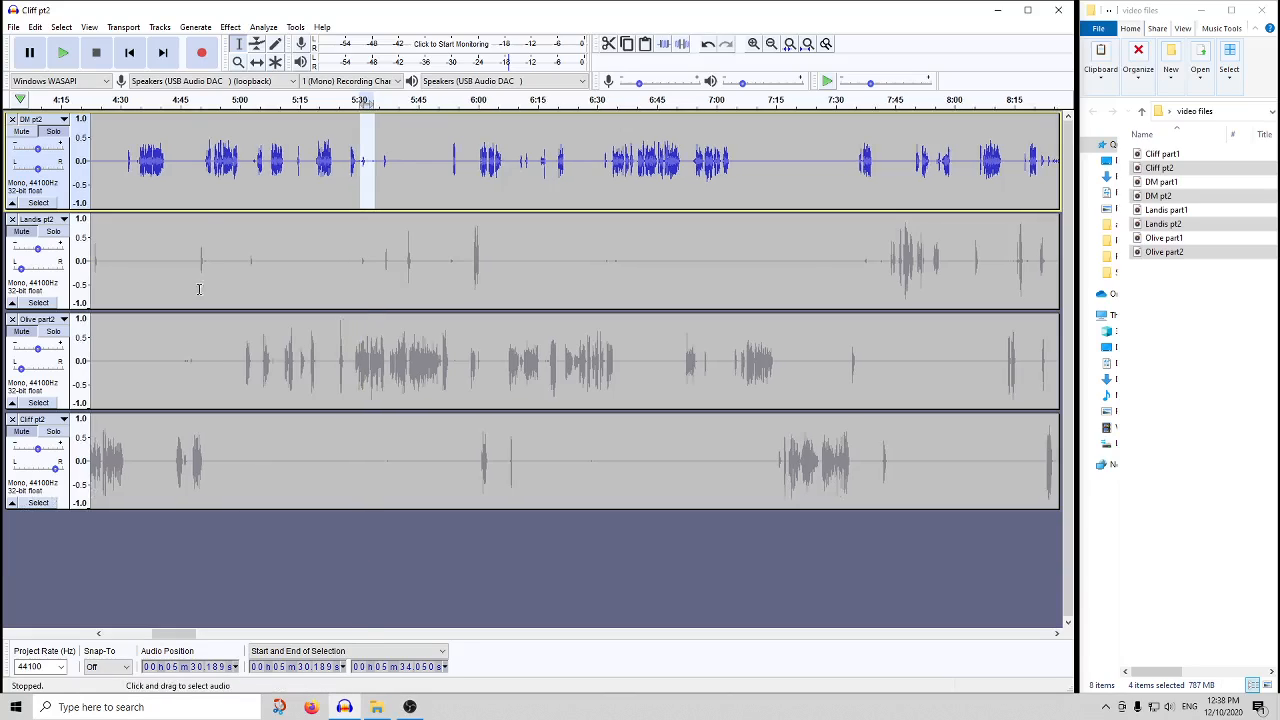
click(228, 165)
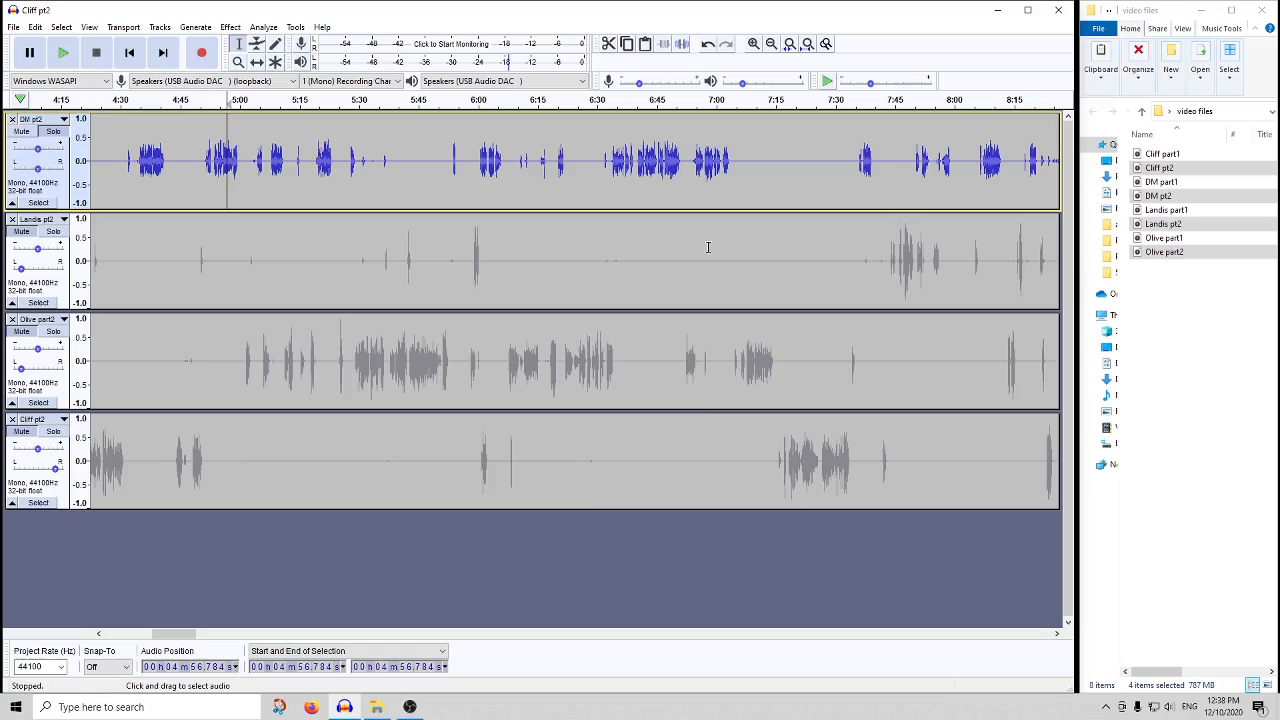
drag(172, 632, 209, 637)
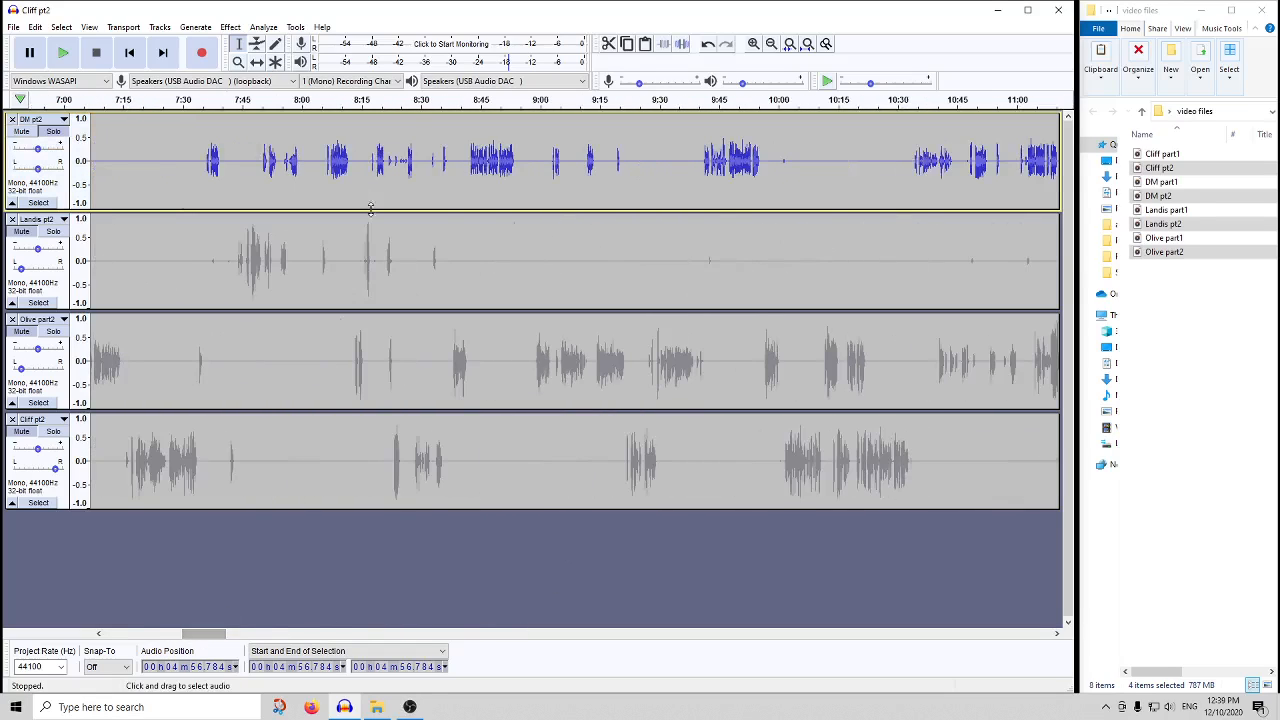
click(387, 99)
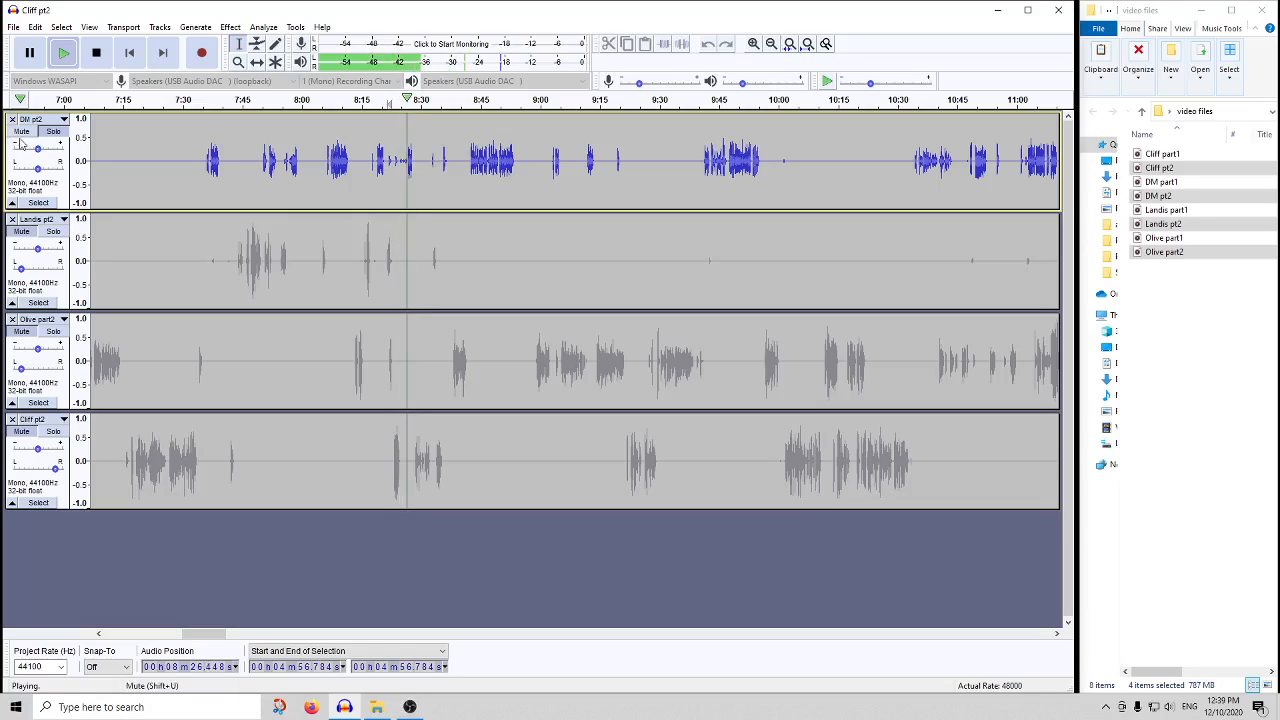
- Turn off solo on the DM pt2 track and stop the playback
click(53, 132)
key(space)
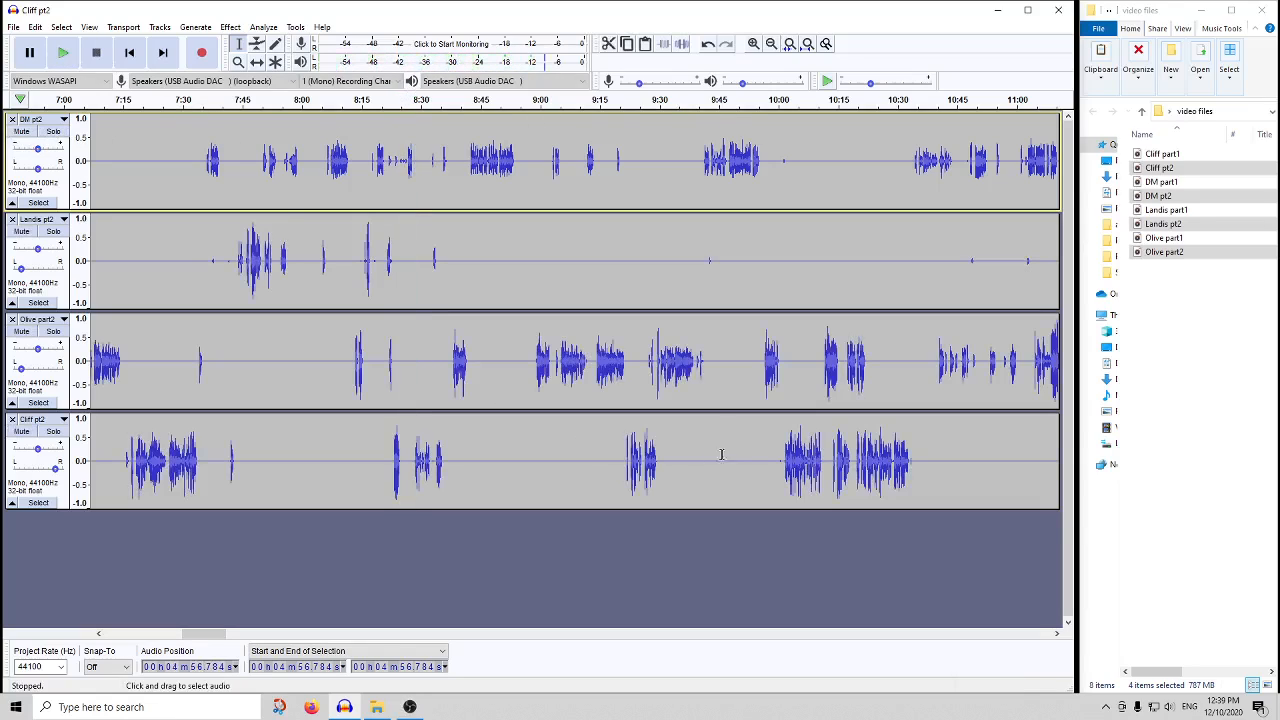
- Look over all four tracks from the start to about 16 minutes for quiet sounds between the speech
drag(220, 634, 108, 638)
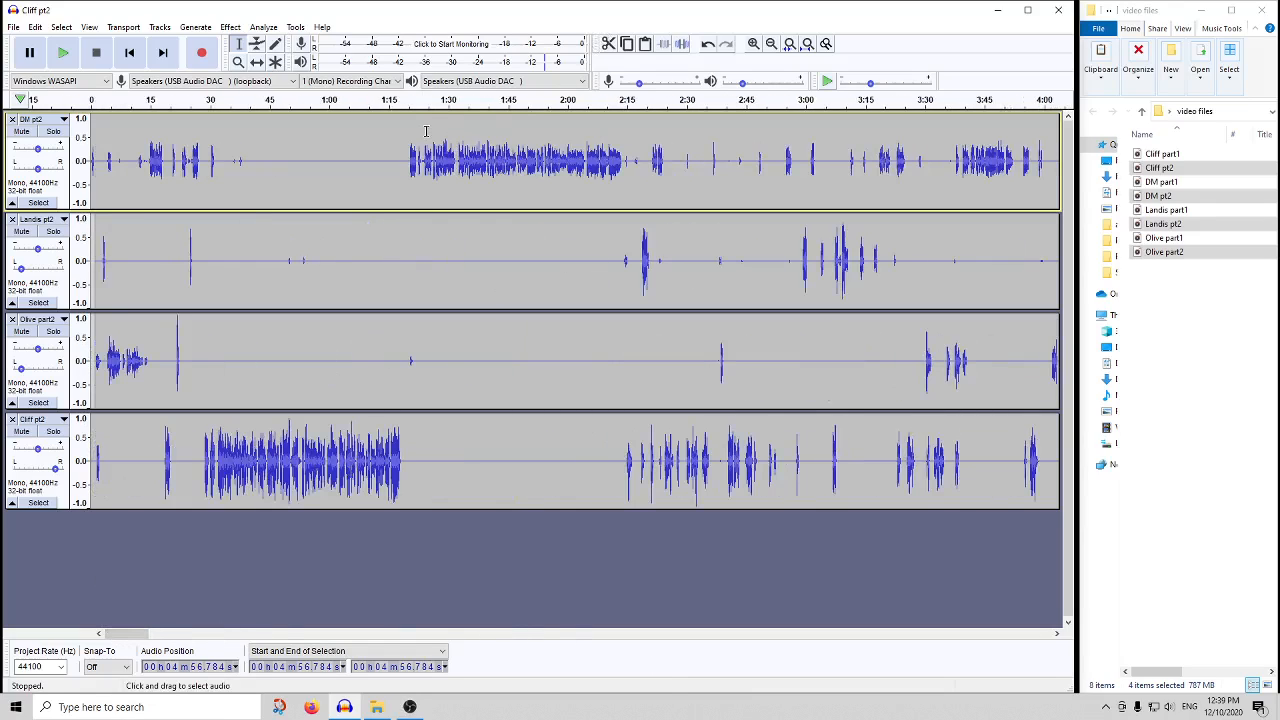
key(ctrl+a)
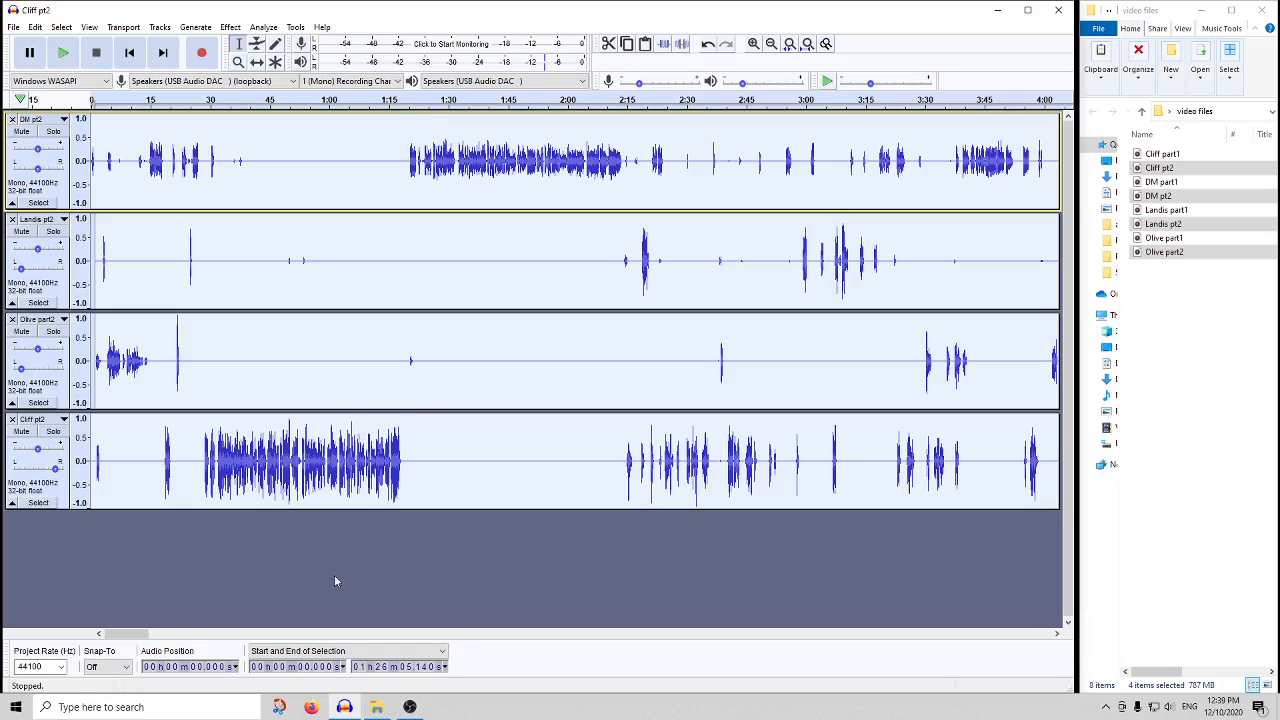
drag(151, 630, 222, 636)
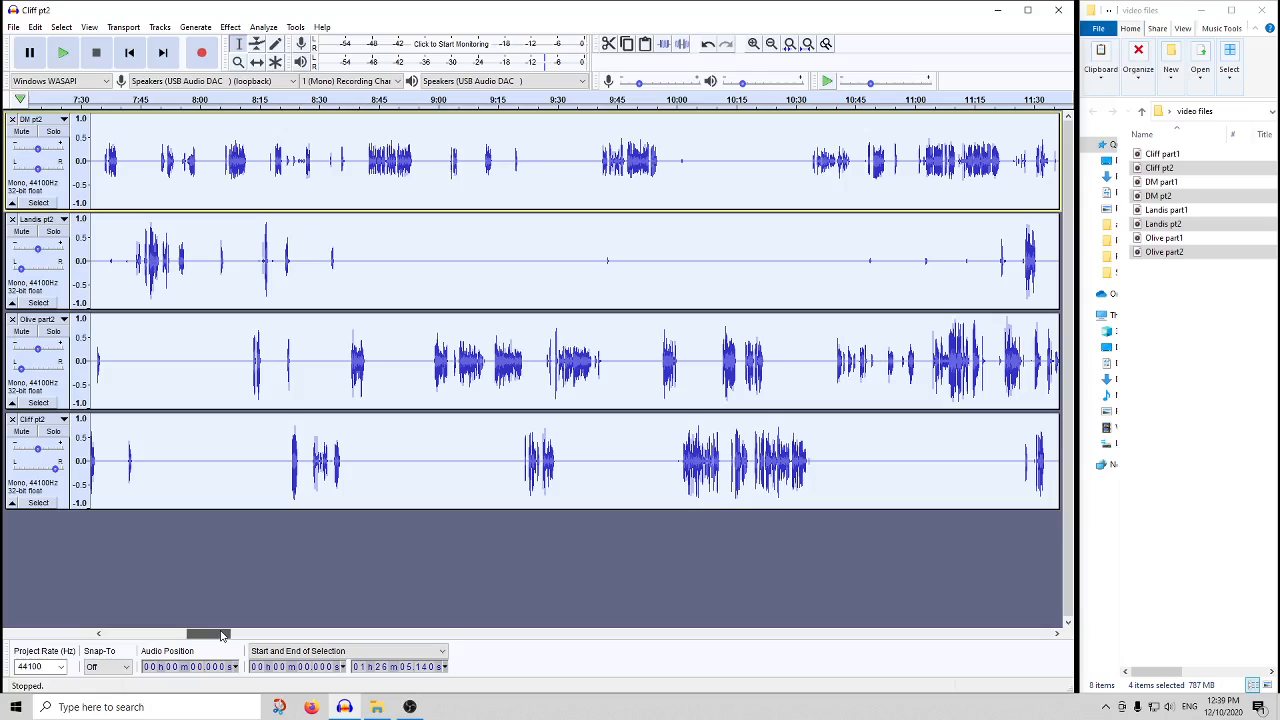
drag(222, 636, 270, 637)
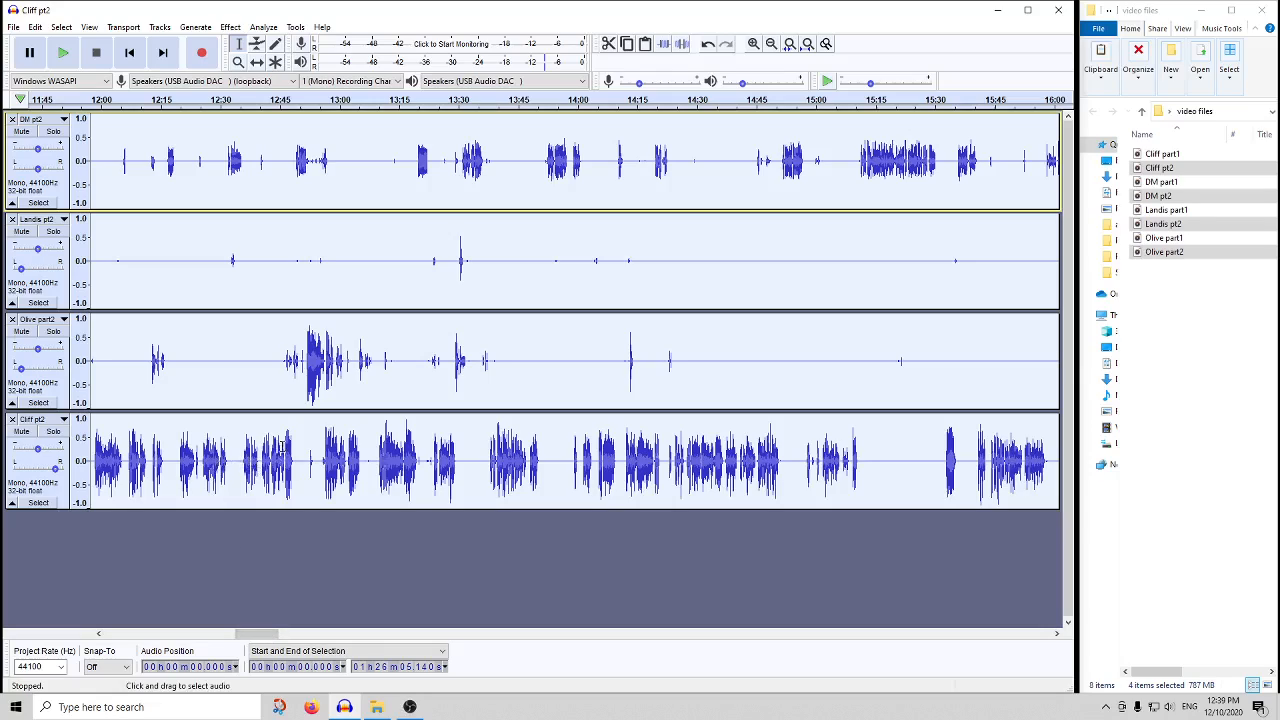
click(225, 349)
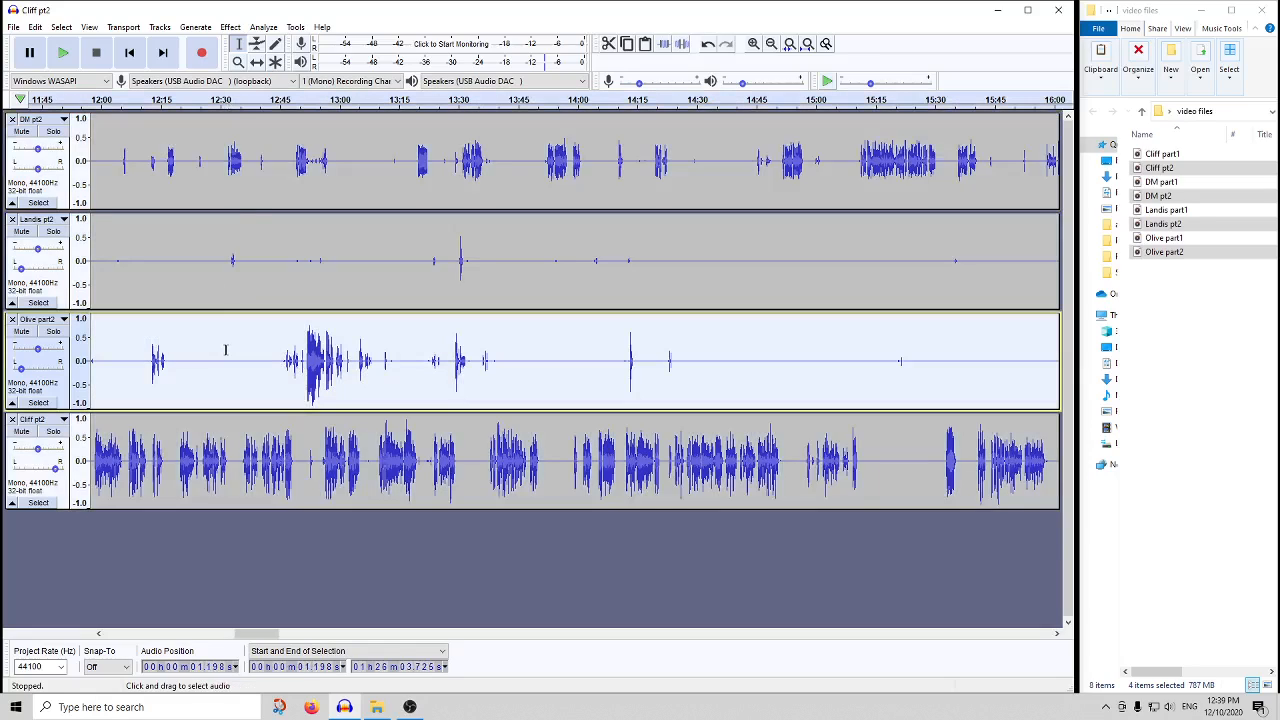
click(300, 232)
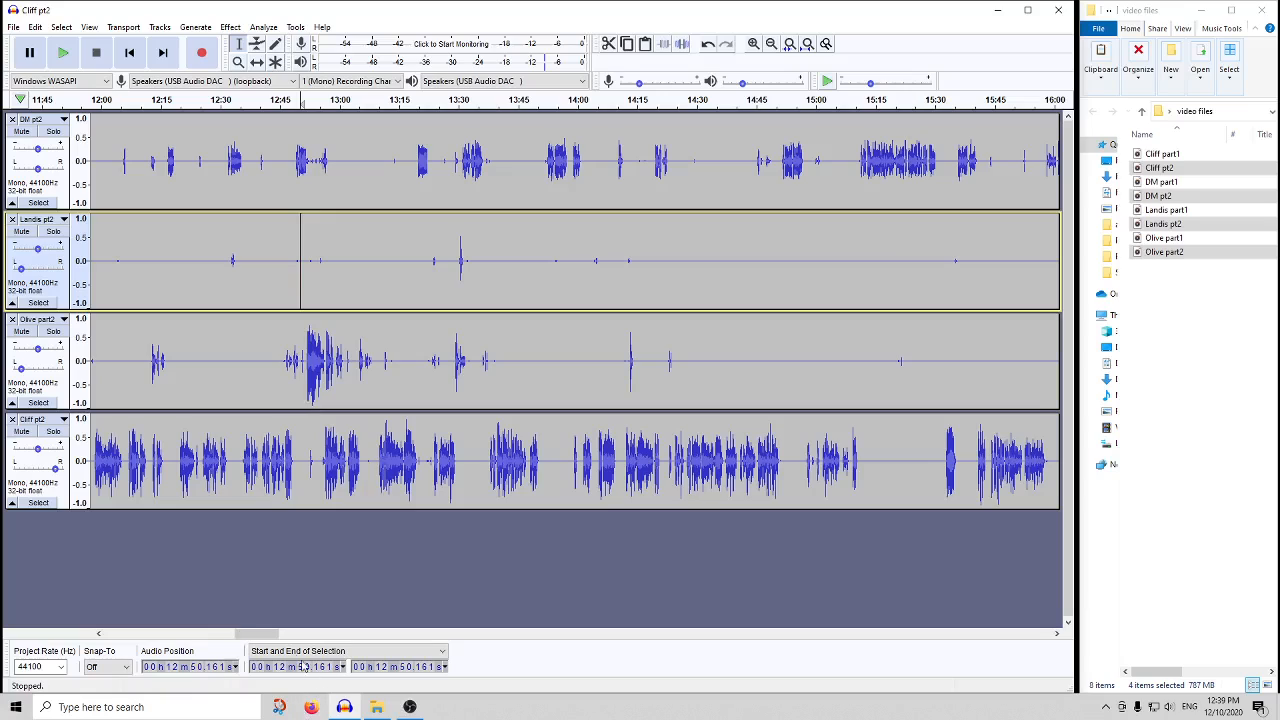
- Inspect the quiet sounds of Landis pt2 in the decibel waveform view, and restore the linear waveform view
drag(260, 634, 266, 634)
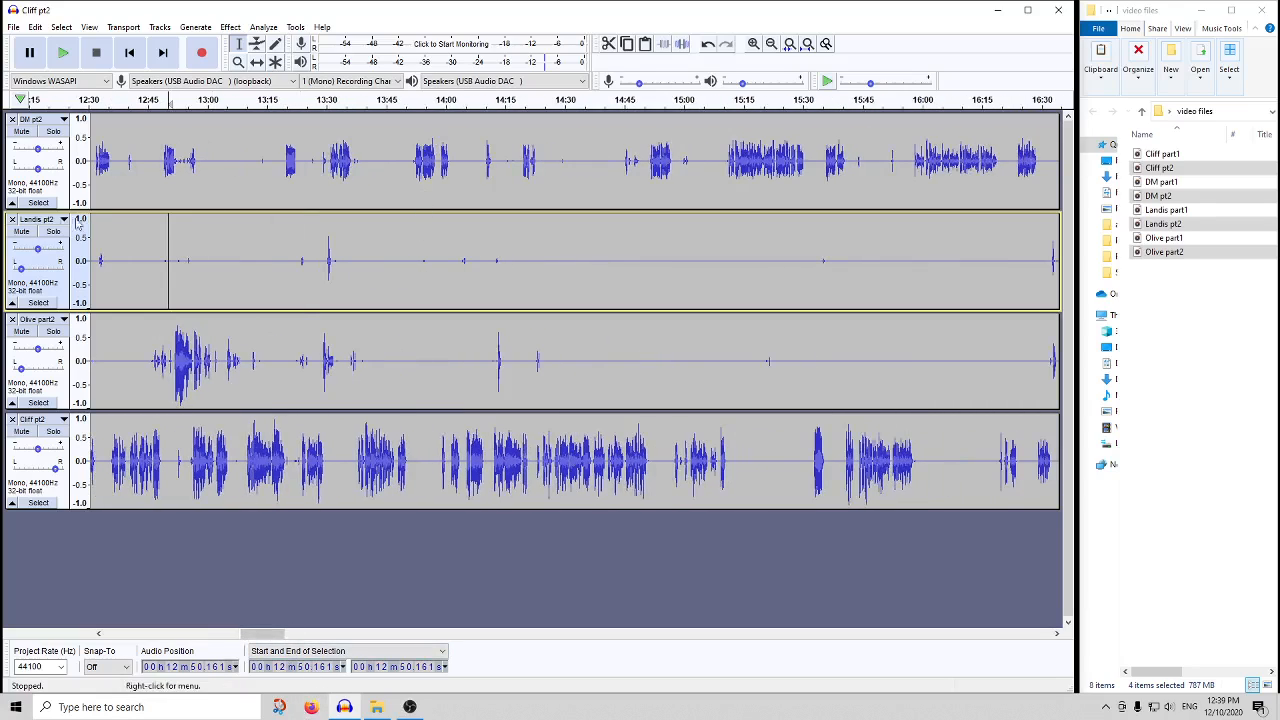
click(40, 219)
click(60, 332)
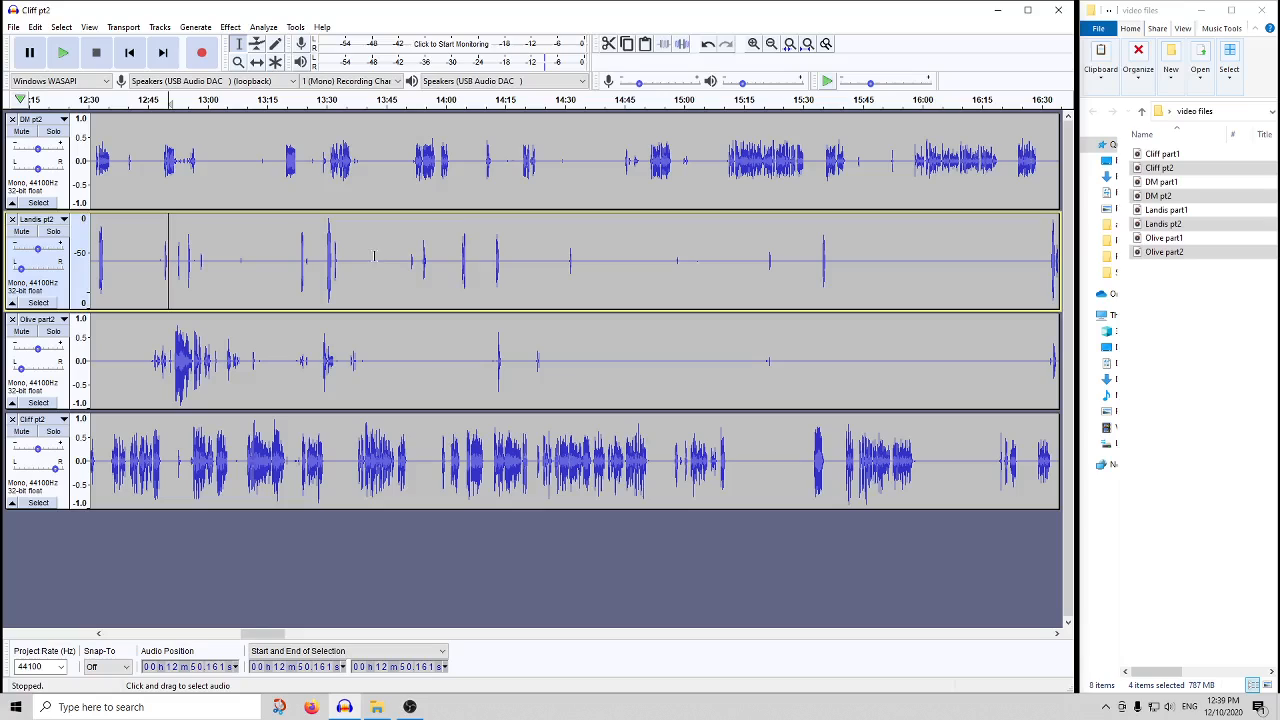
click(42, 220)
click(62, 318)
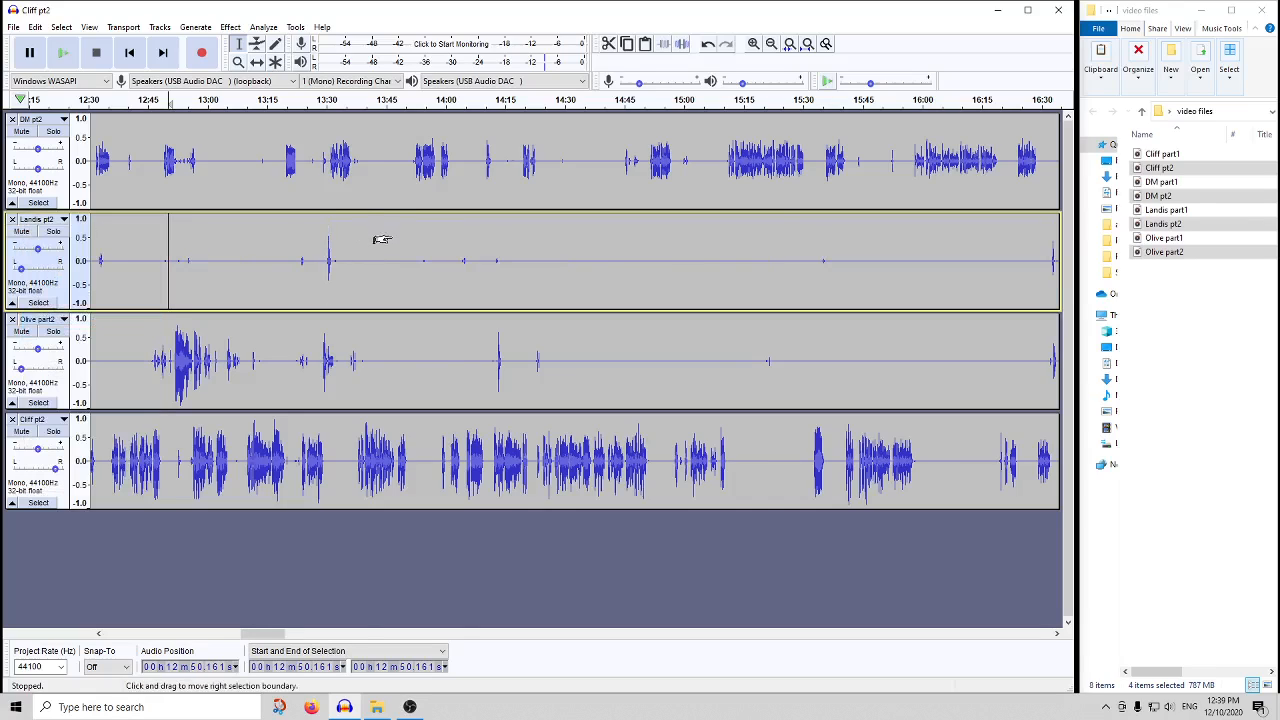
- Apply Noise Gate to Landis pt2 from 55:46.542 to the clip's end, with -12 dB reduction, -30 dB threshold and 250 ms attack/decay
scroll(376, 248, down, 3)
click(482, 262)
scroll(478, 262, down, 2)
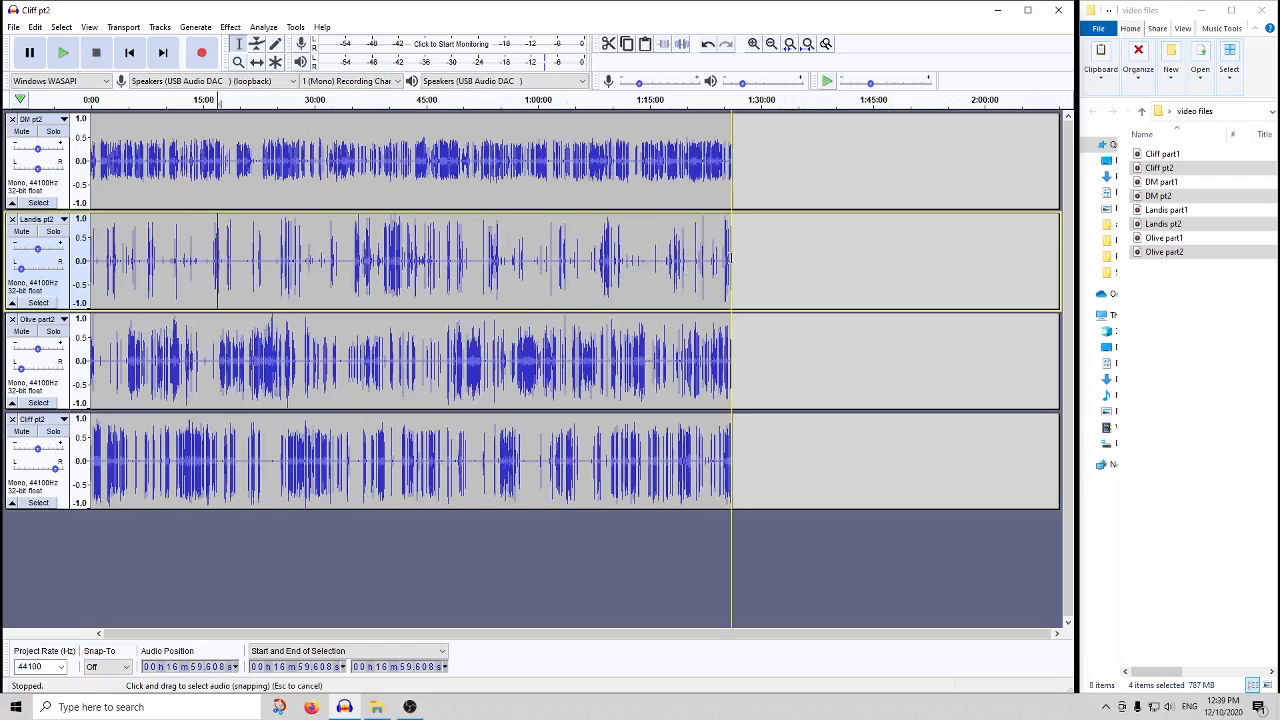
drag(730, 258, 507, 258)
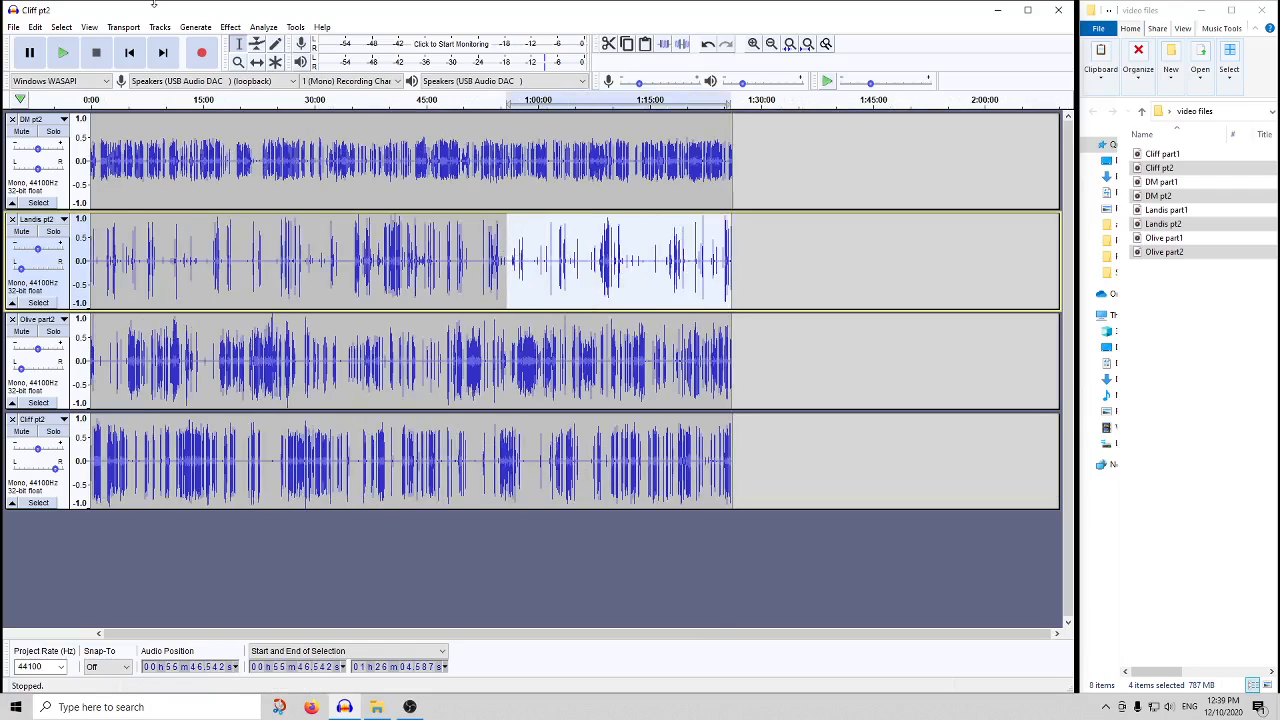
click(230, 27)
click(361, 578)
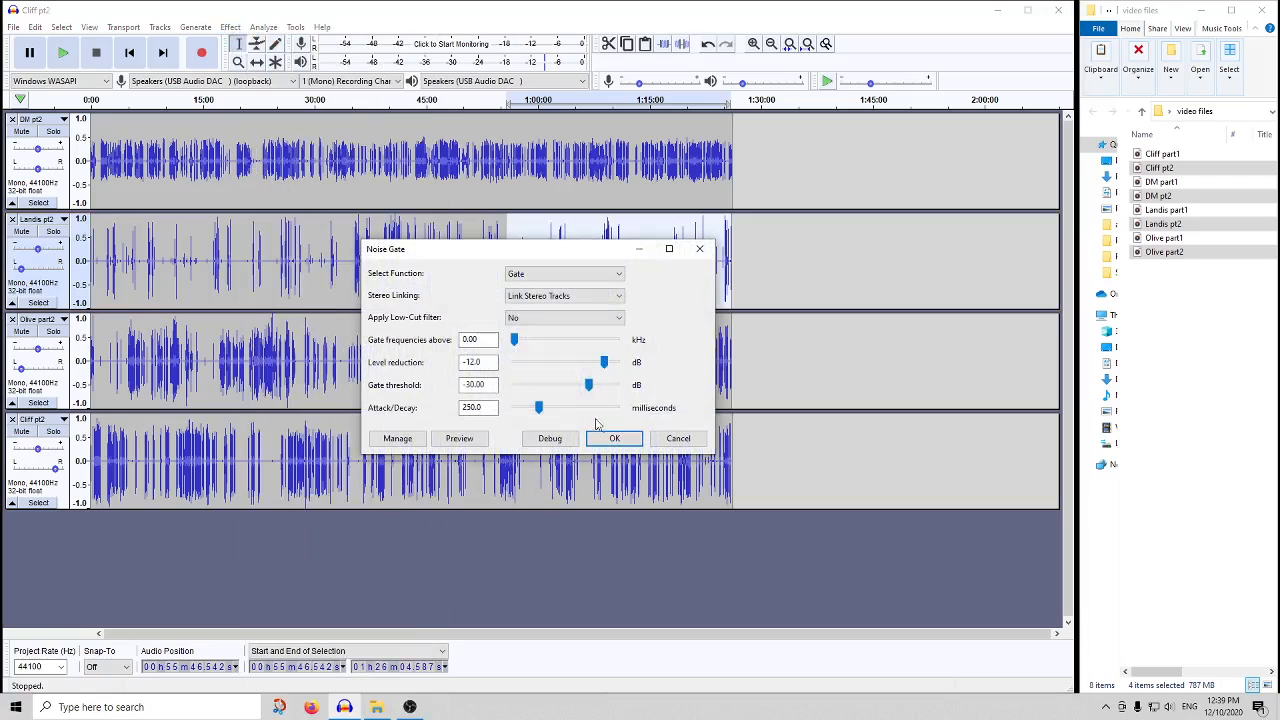
click(610, 437)
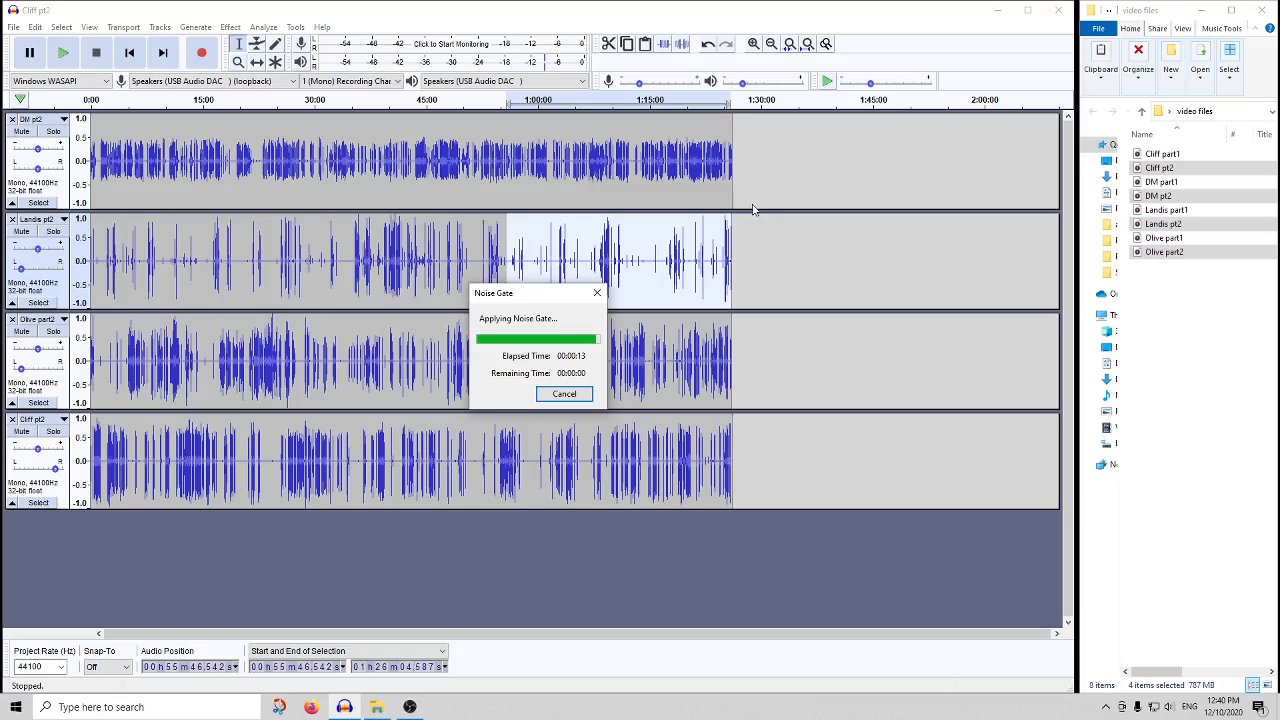
- Apply Noise Gate with the same settings to Landis pt2 from 23:27.374 to 56:45.631
drag(513, 226, 266, 228)
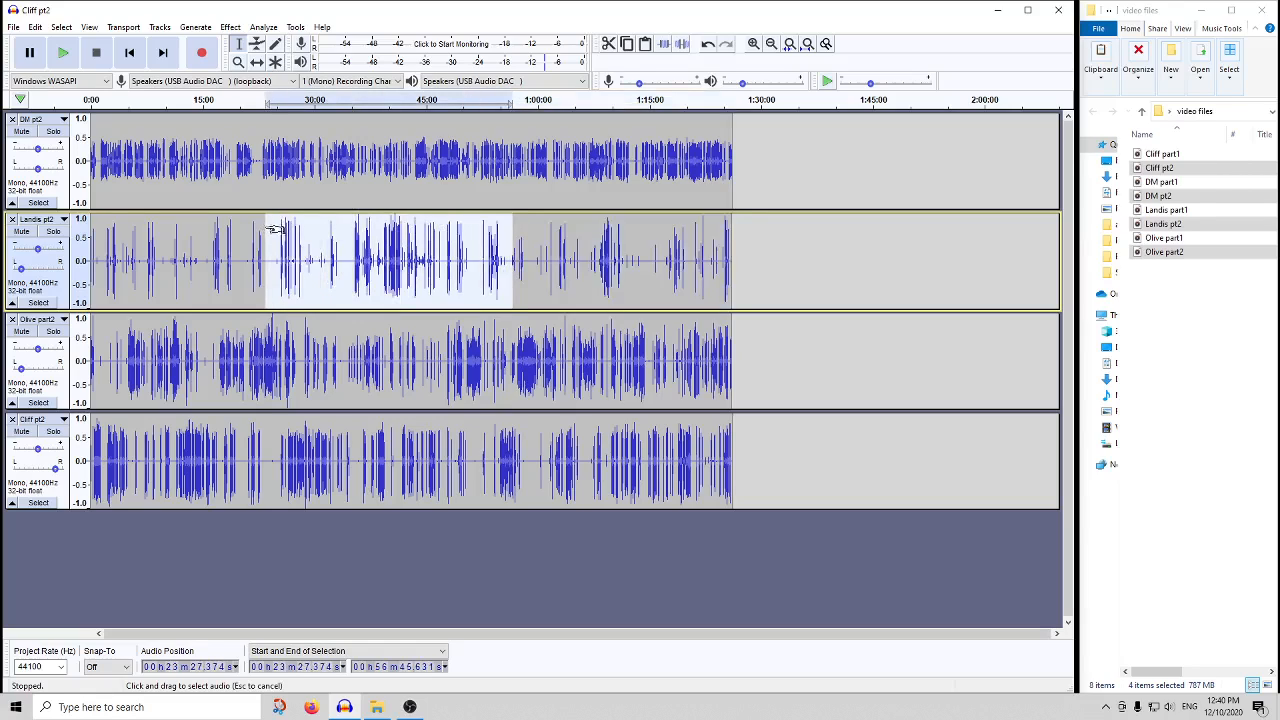
click(231, 27)
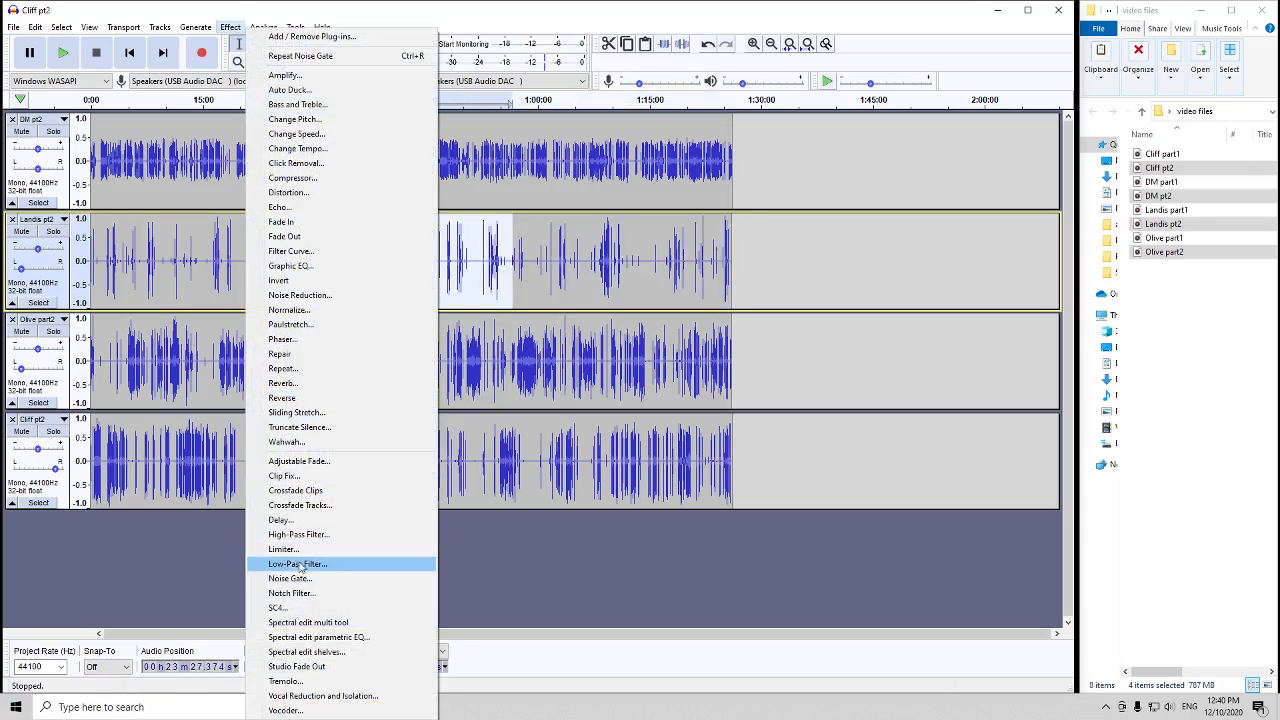
click(350, 577)
click(614, 439)
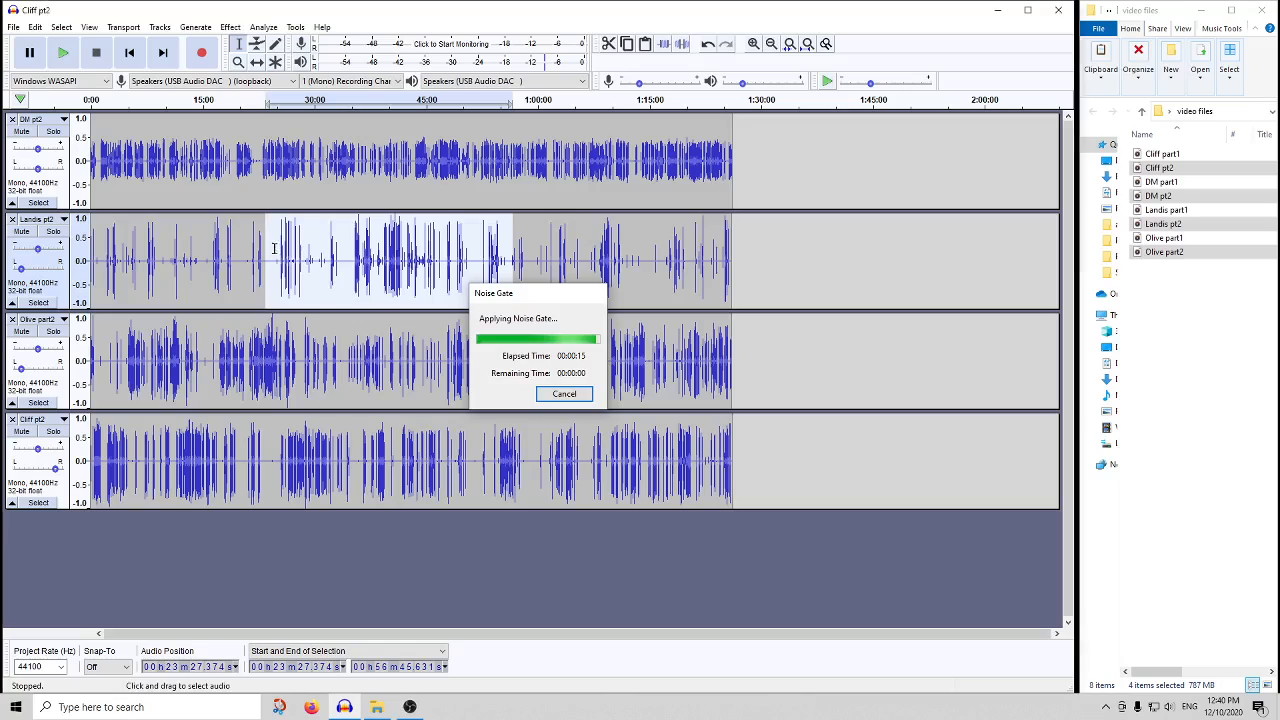
- Apply Noise Gate with the same settings to the opening section of Landis pt2, from 0:01.198 to 23:54.232
click(276, 253)
drag(268, 233, 92, 240)
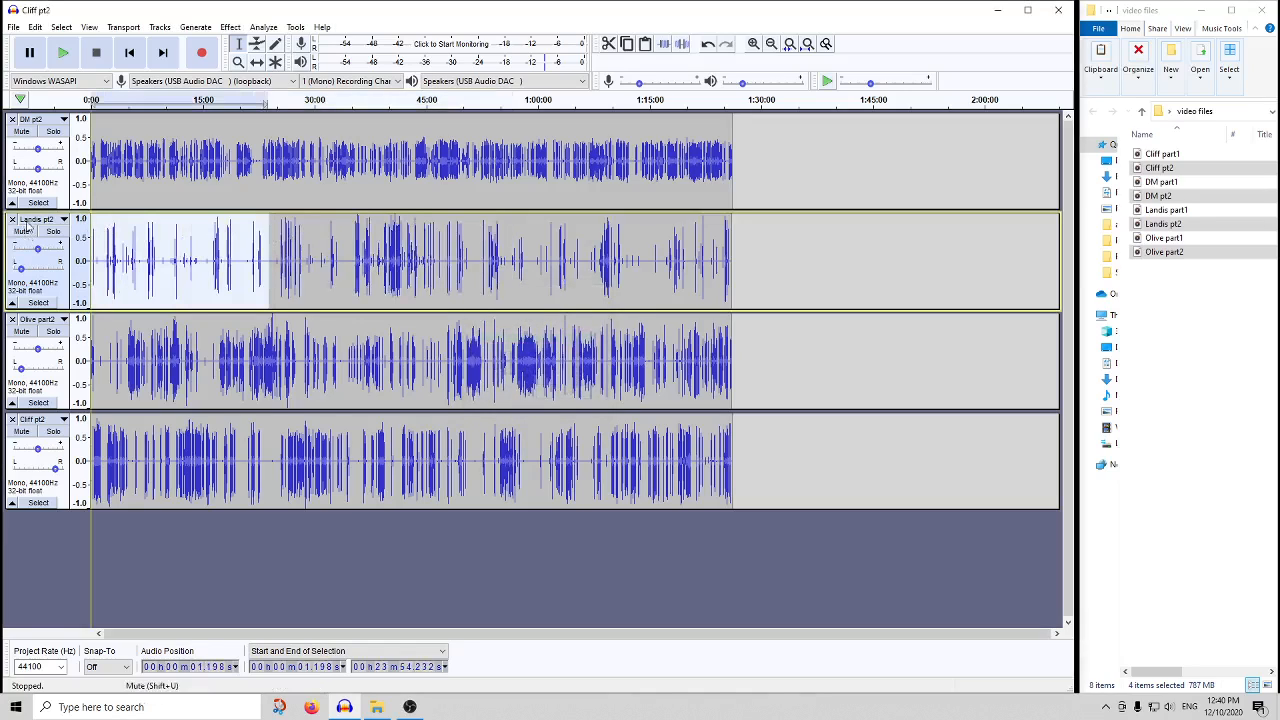
click(230, 27)
click(340, 578)
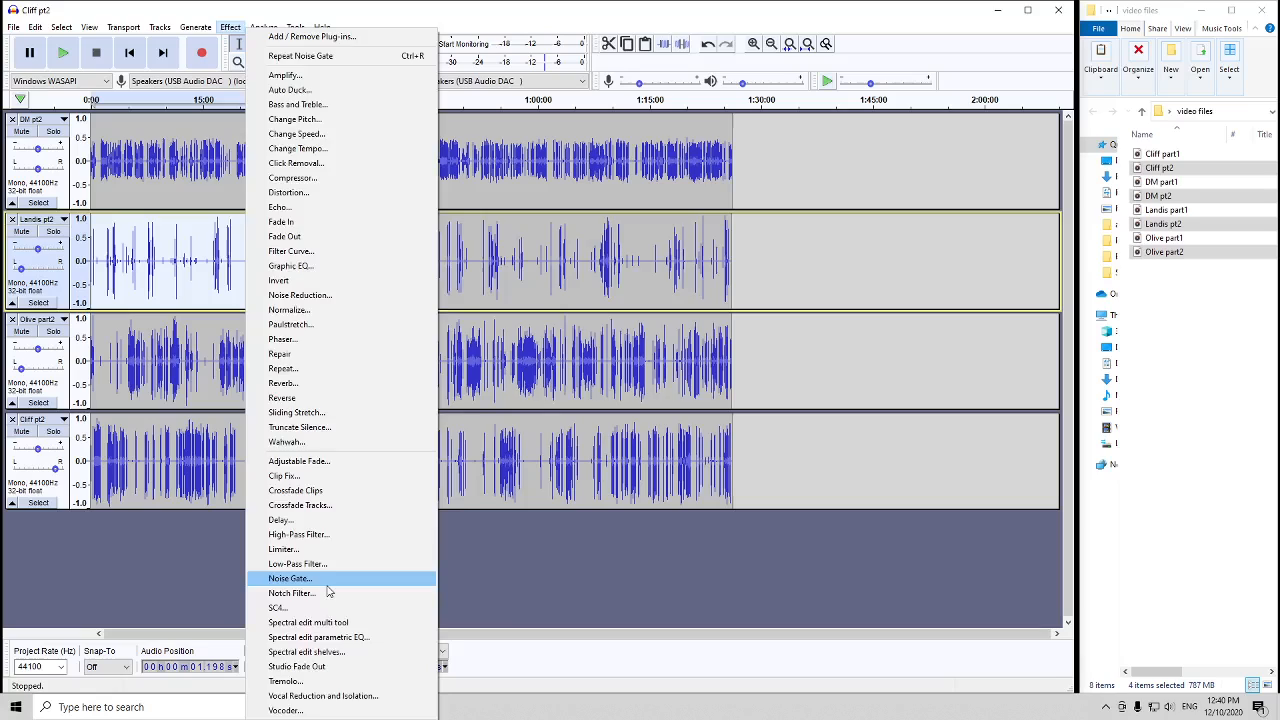
click(614, 440)
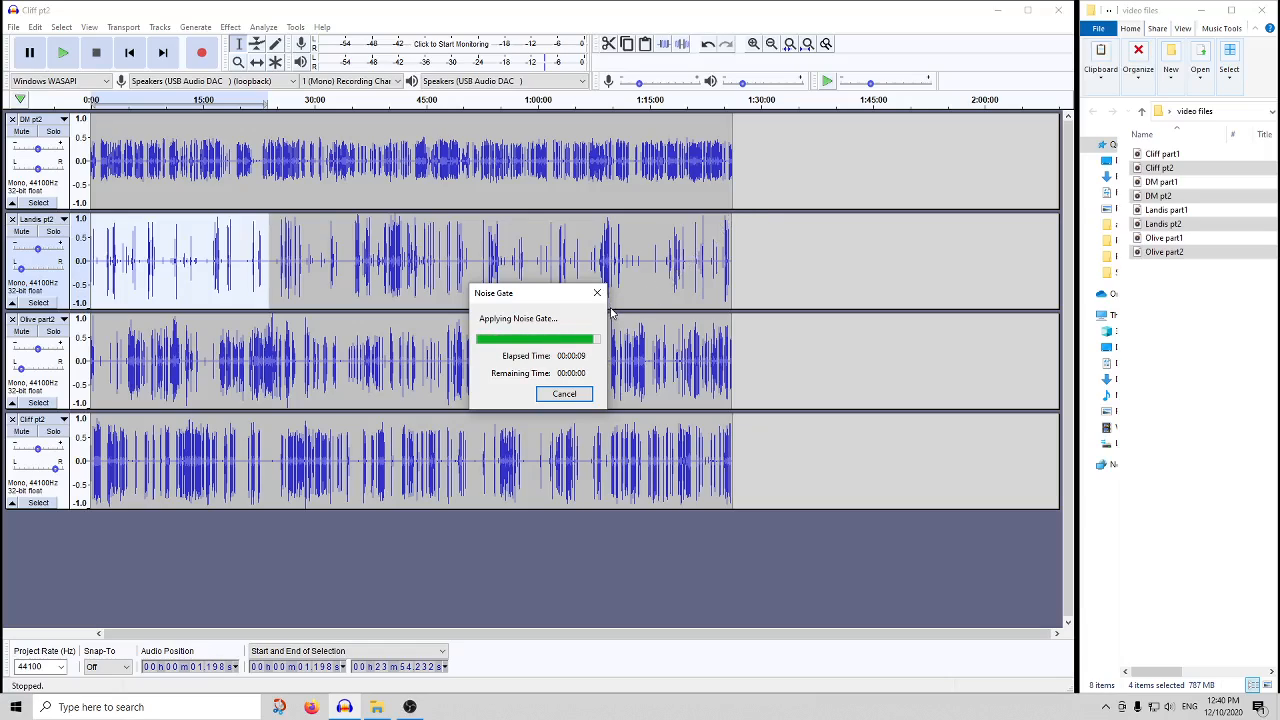
- Truncate silences on all four tracks together, using a -30 dB threshold, 0.8 s duration and truncation to 0.8 s
click(713, 200)
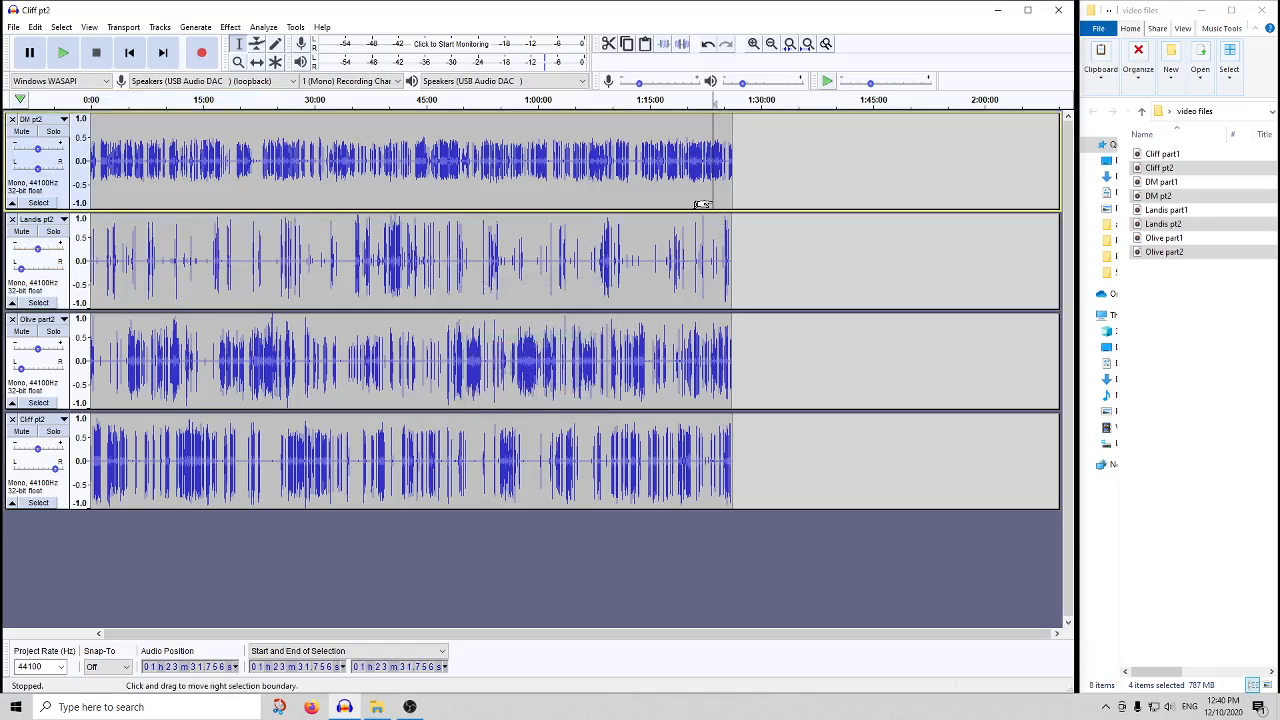
key(ctrl+a)
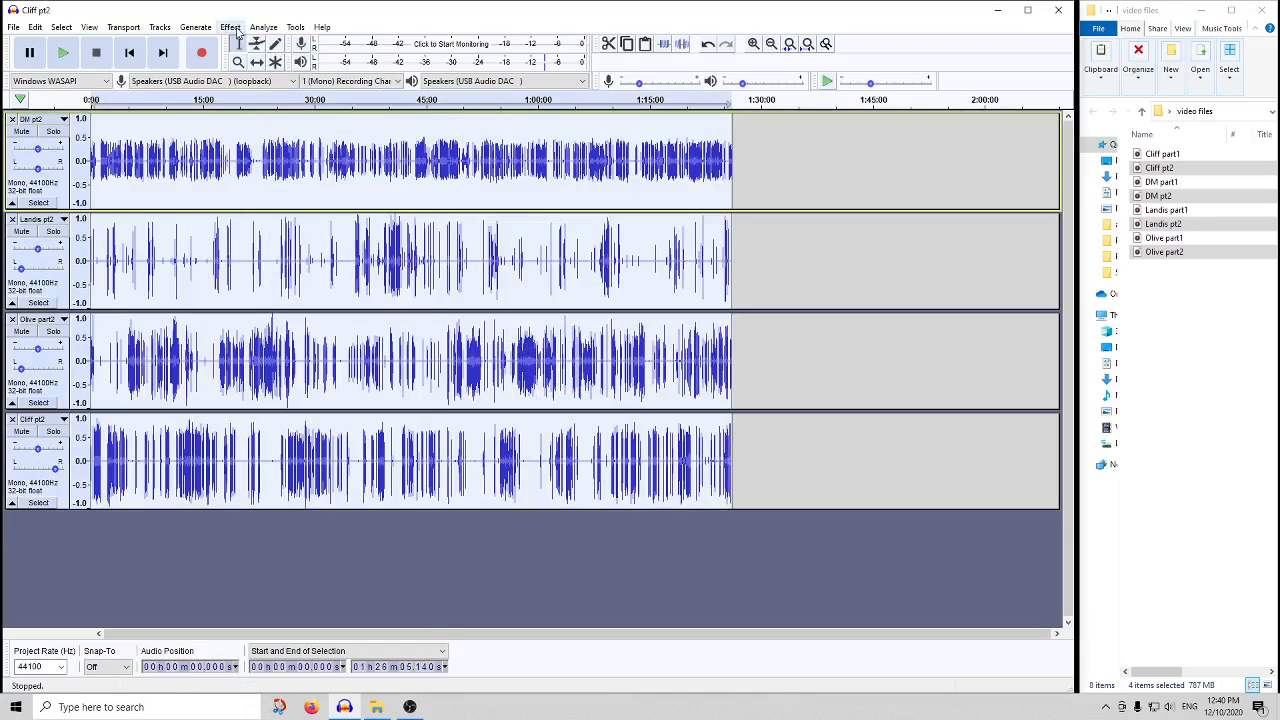
click(230, 27)
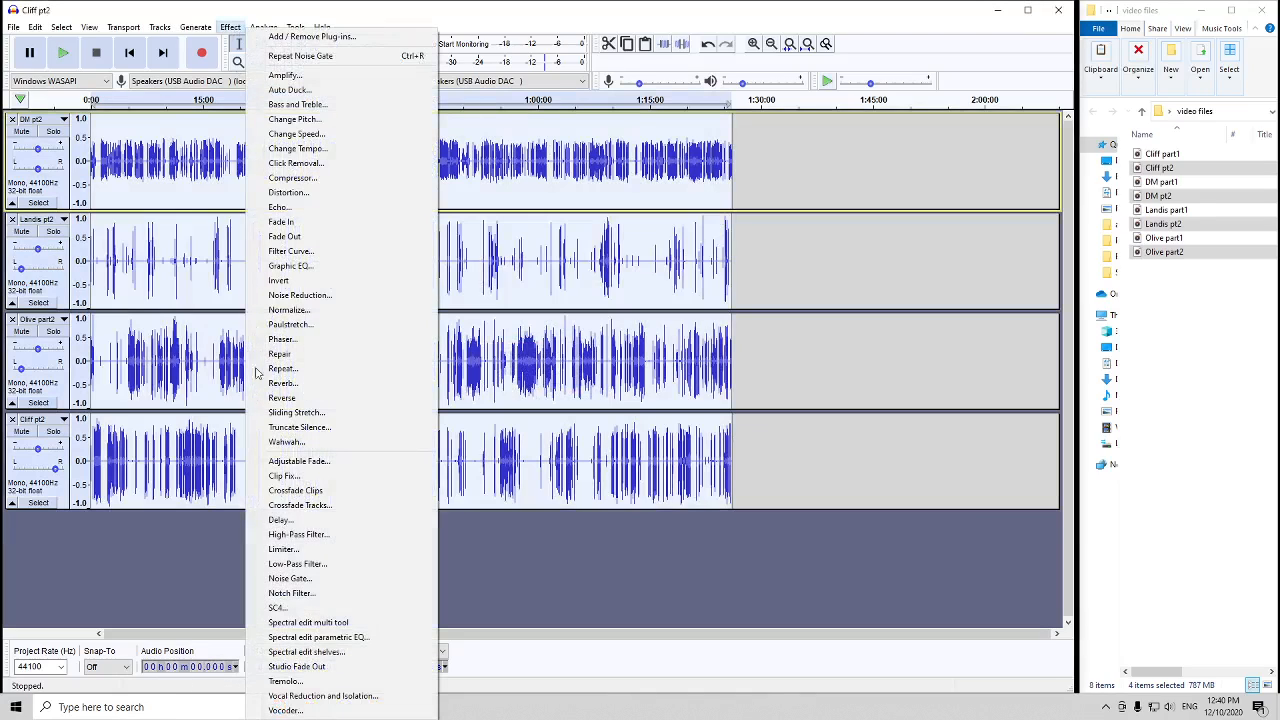
click(295, 428)
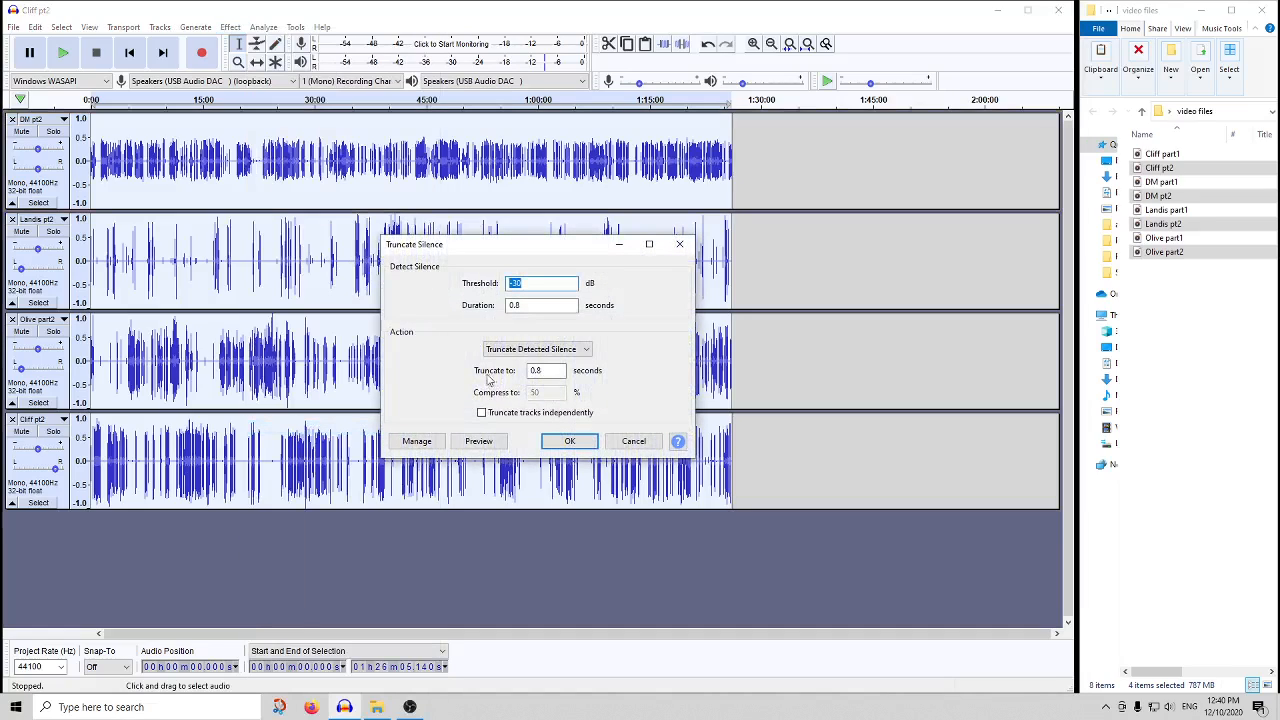
click(516, 306)
key(Return)
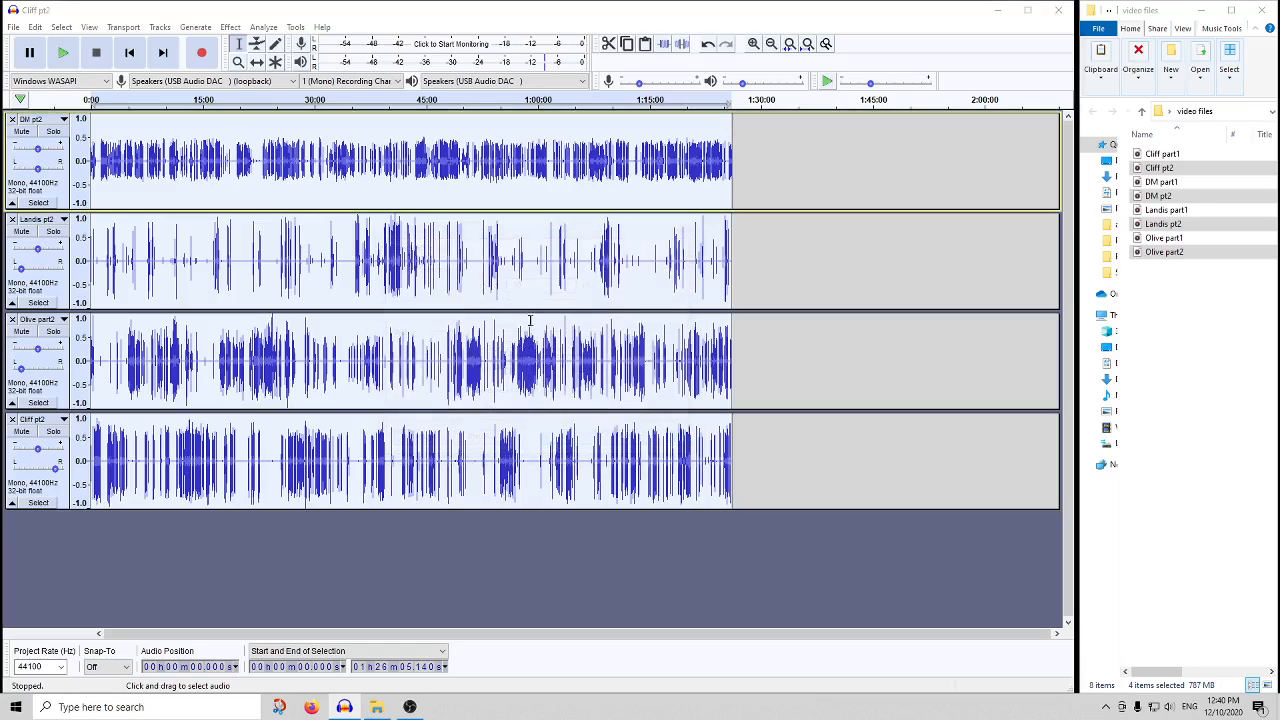
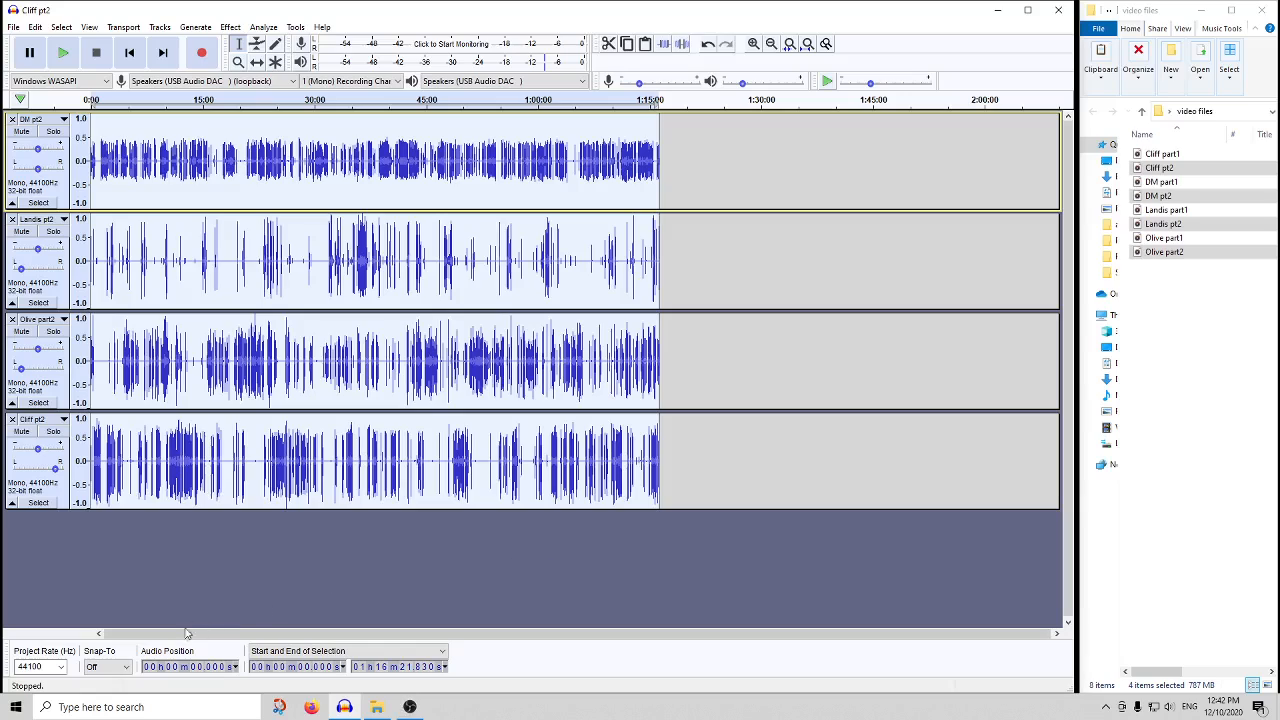
- Play all four truncated tracks together from about 6:48 to check the pauses and synchronisation
click(246, 435)
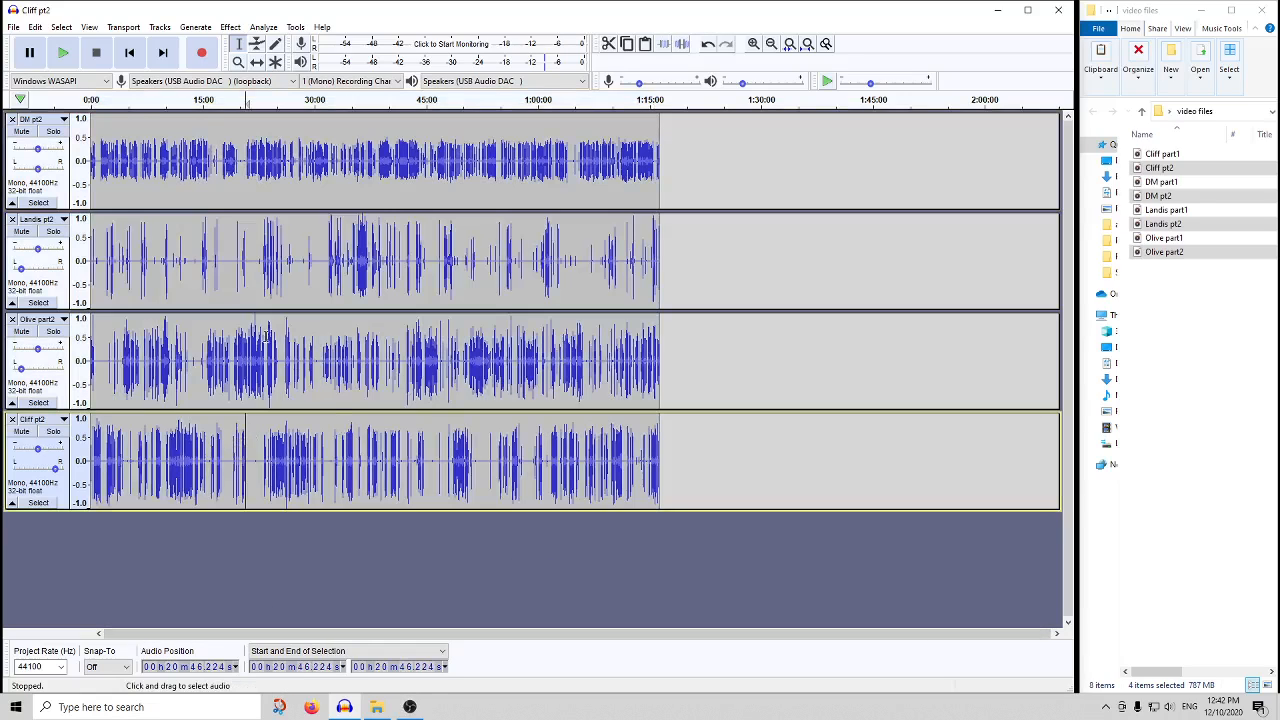
click(142, 101)
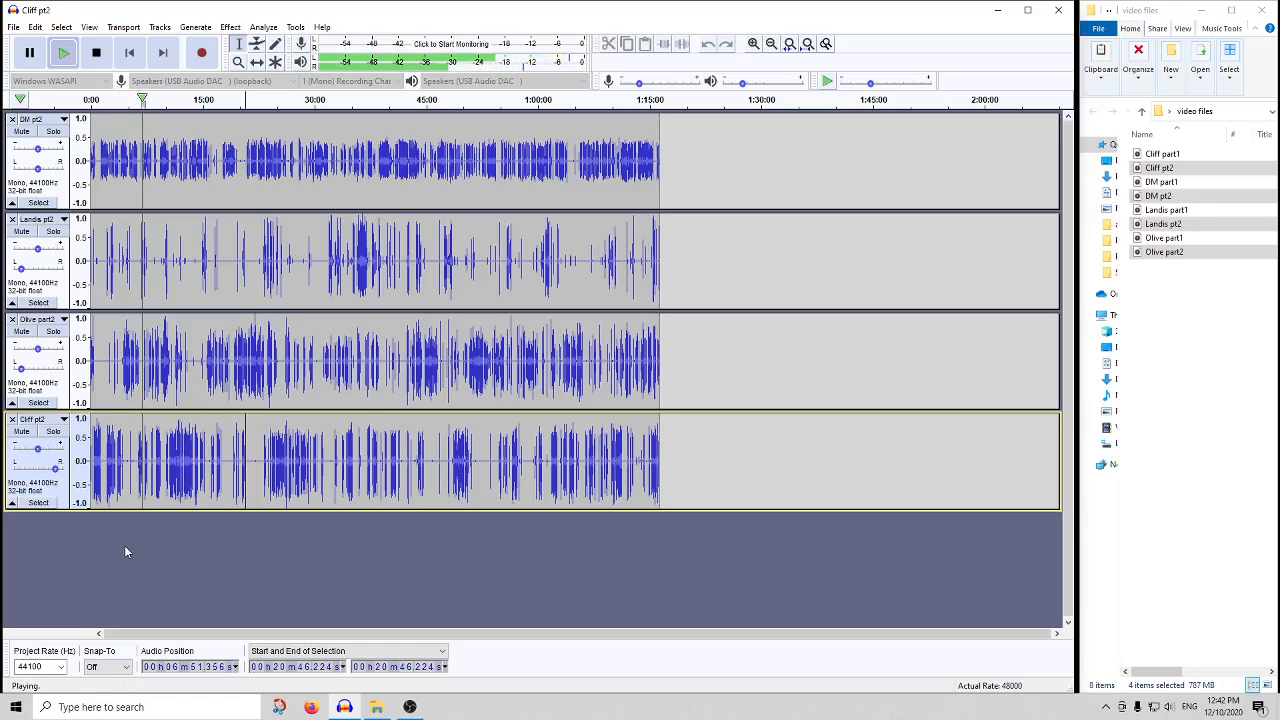
scroll(124, 548, up, 4)
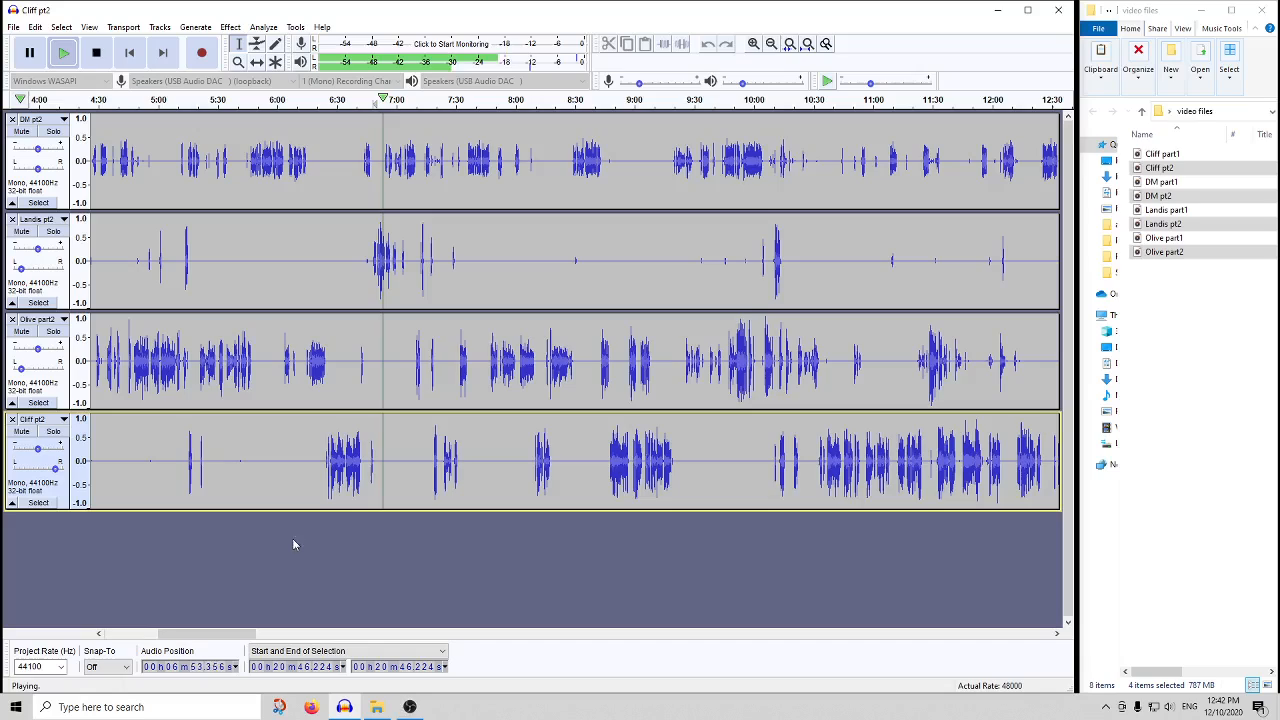
scroll(397, 534, up, 1)
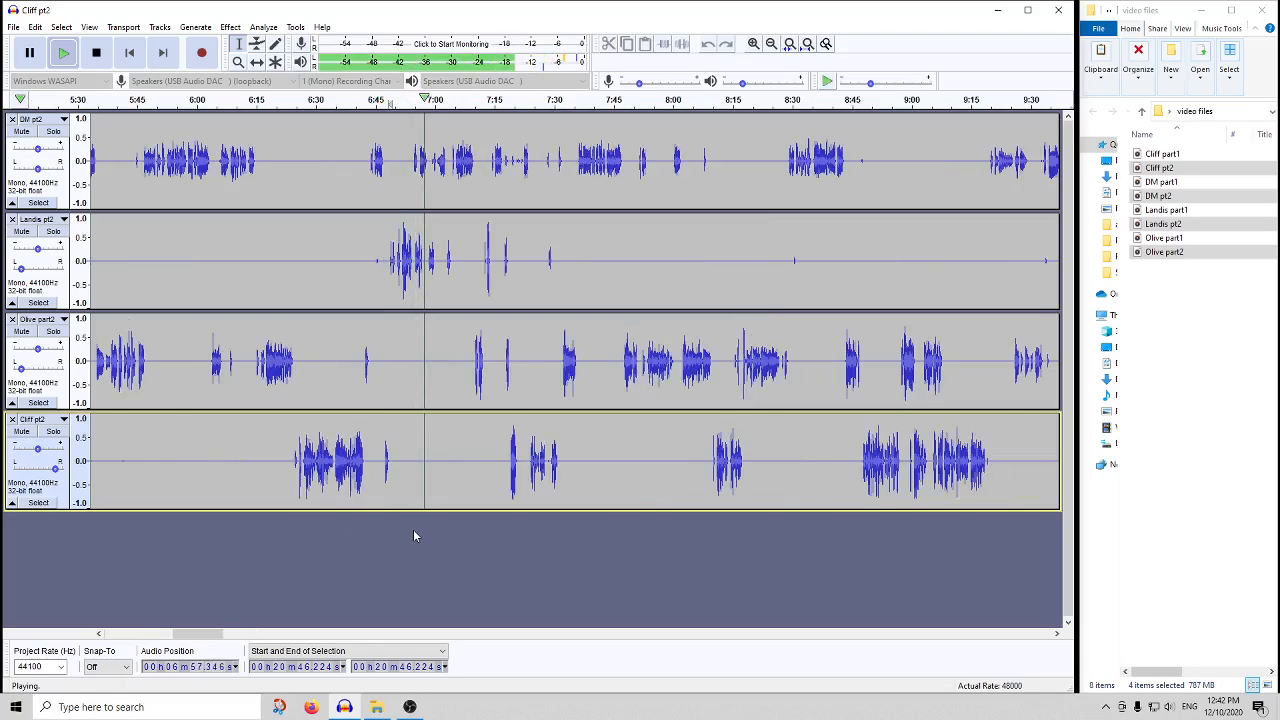
scroll(414, 528, up, 1)
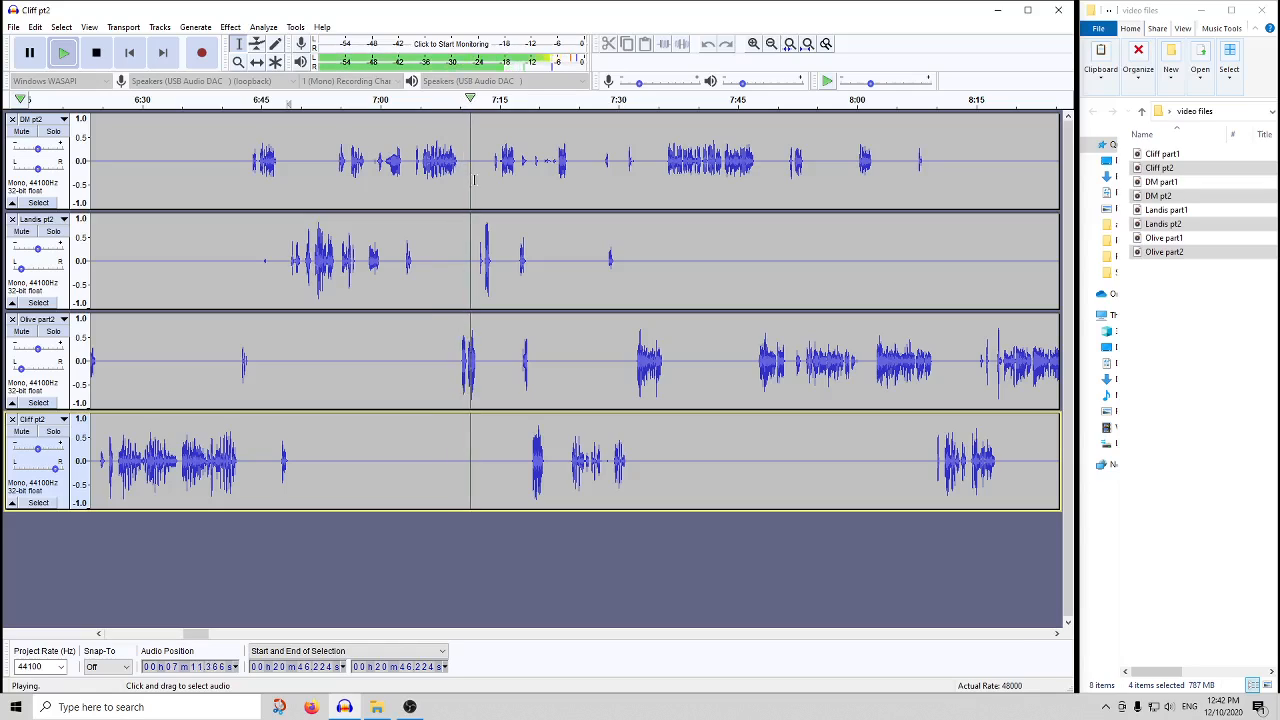
- Stop playback and apply the Compressor effect to the whole Olive part2 track
click(95, 54)
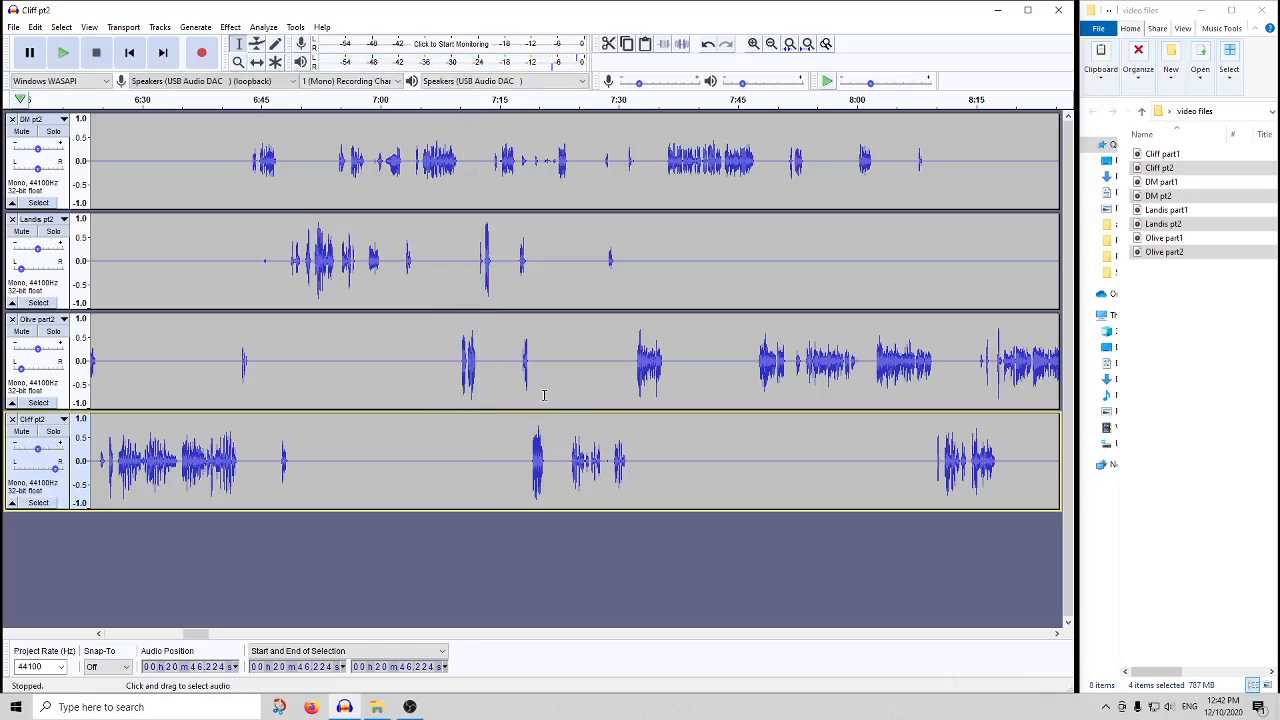
double_click(500, 372)
click(231, 28)
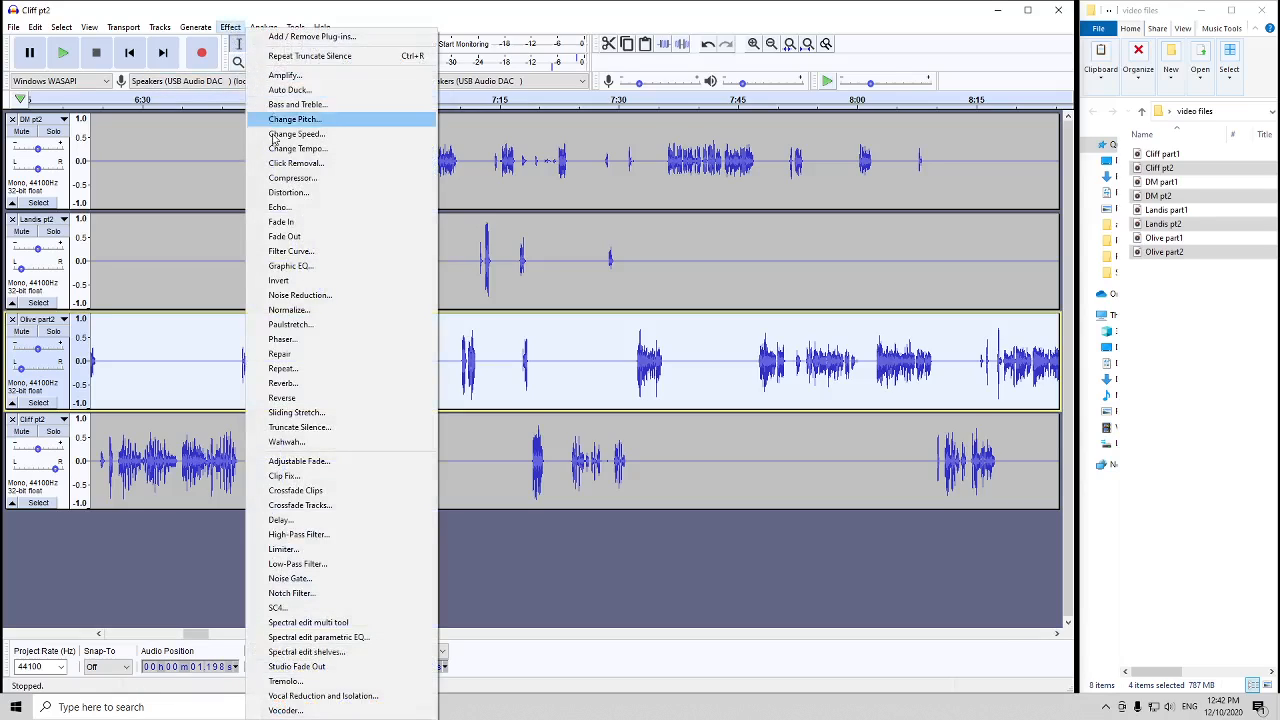
click(372, 169)
key(Return)
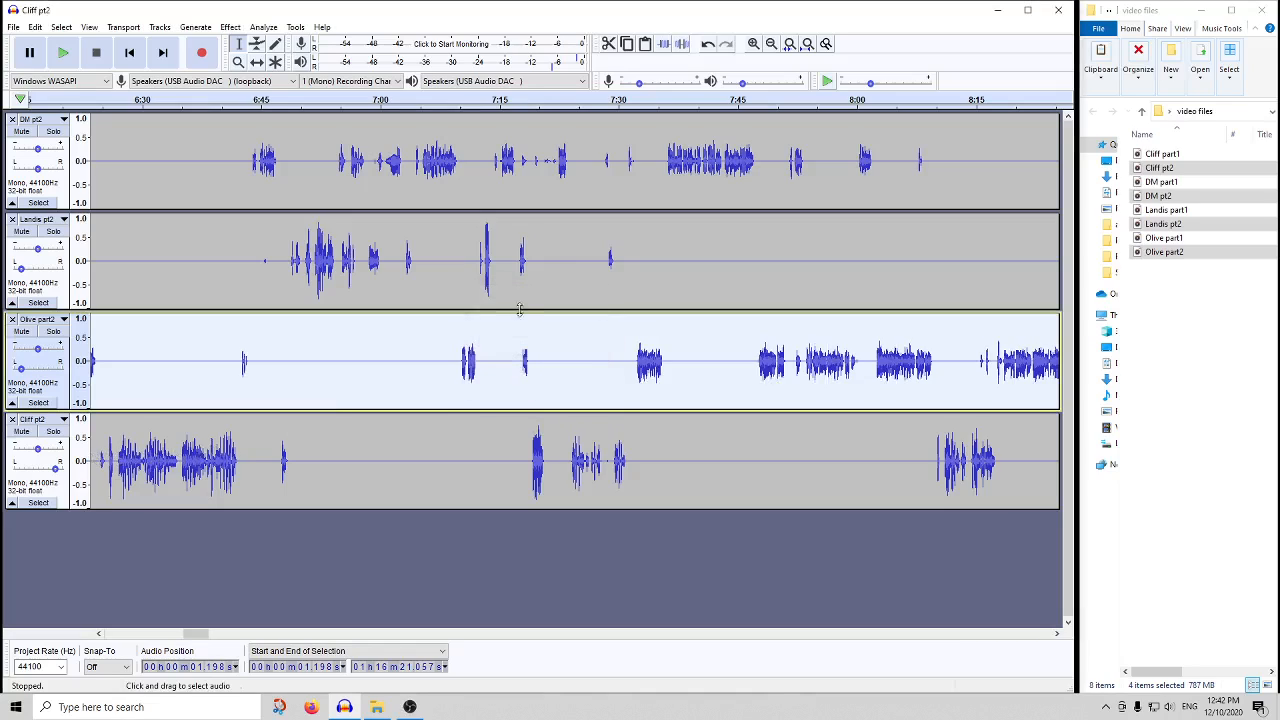
- Apply the Compressor effect to the whole Landis pt2 and Cliff pt2 tracks together
double_click(501, 265)
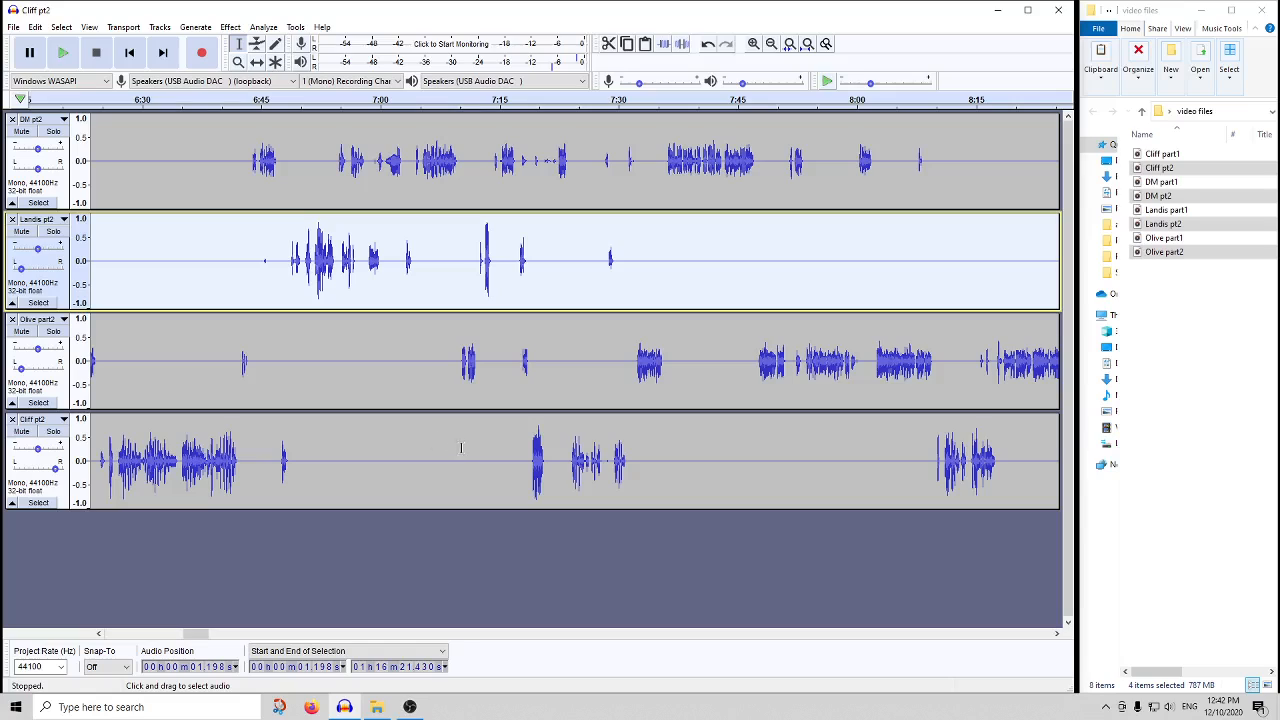
scroll(465, 449, down, 6)
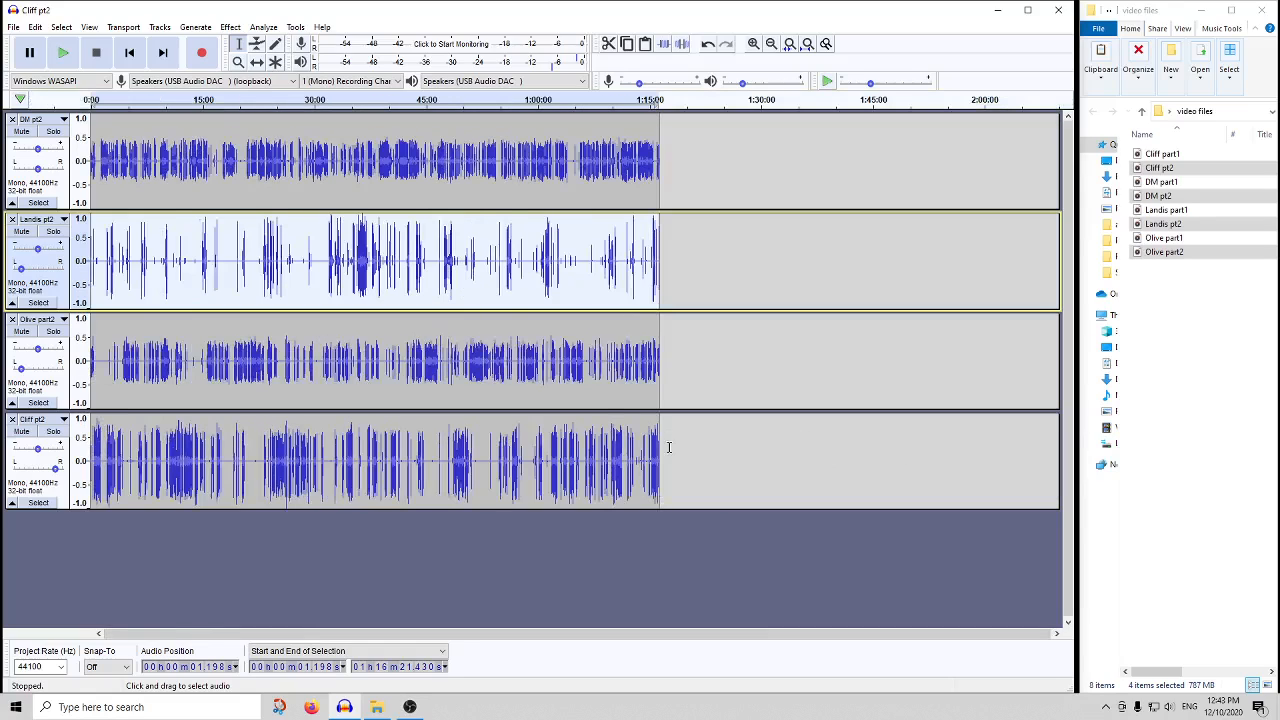
ctrl+click(655, 447)
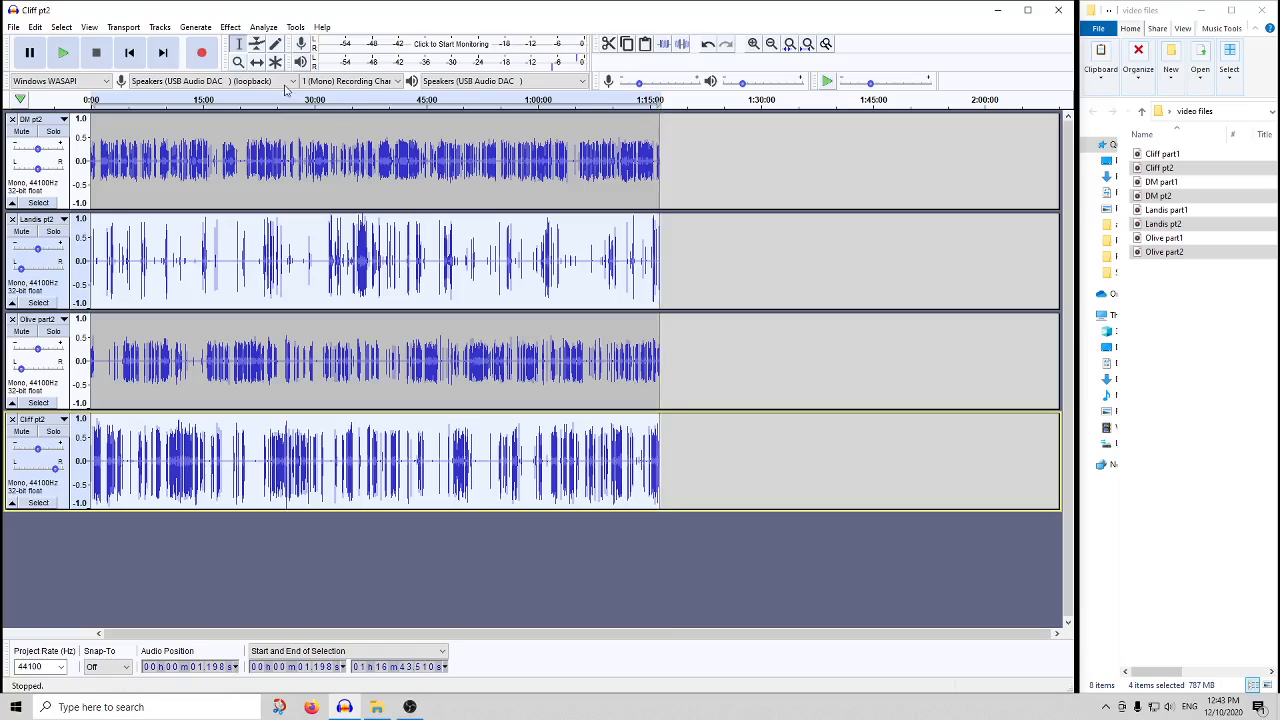
click(230, 27)
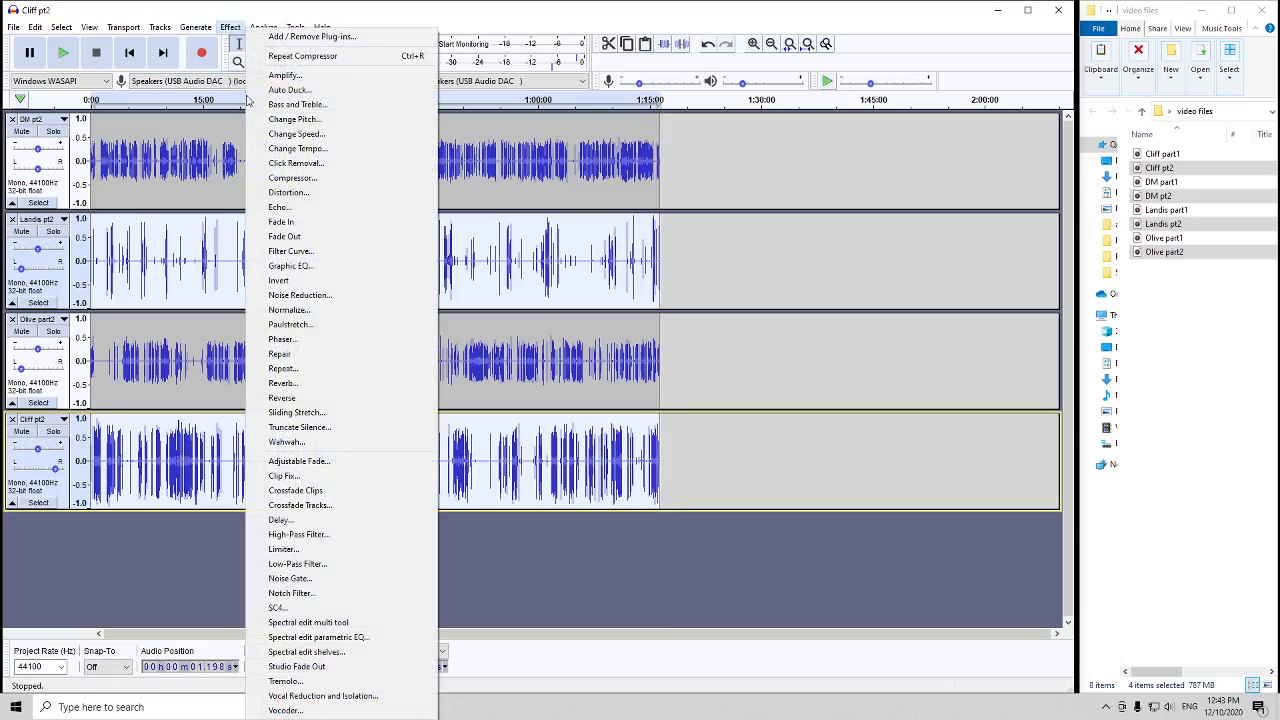
click(291, 177)
key(Return)
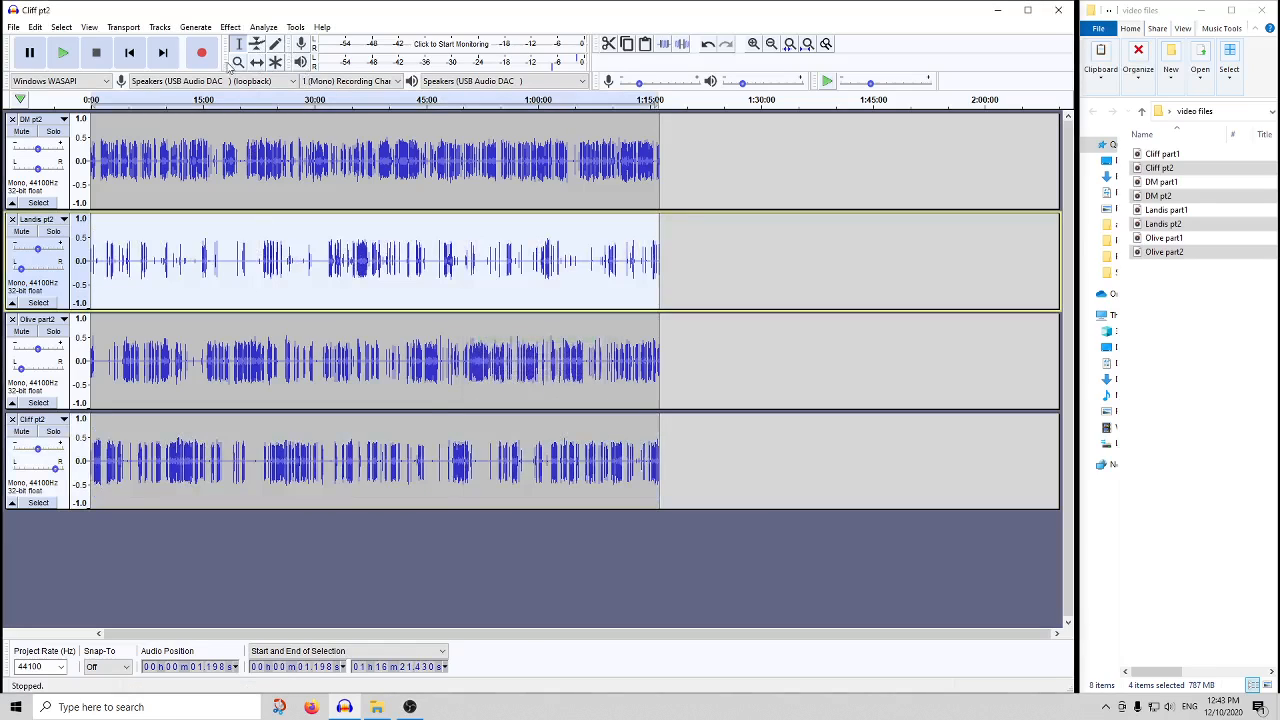
click(230, 27)
click(272, 76)
key(Return)
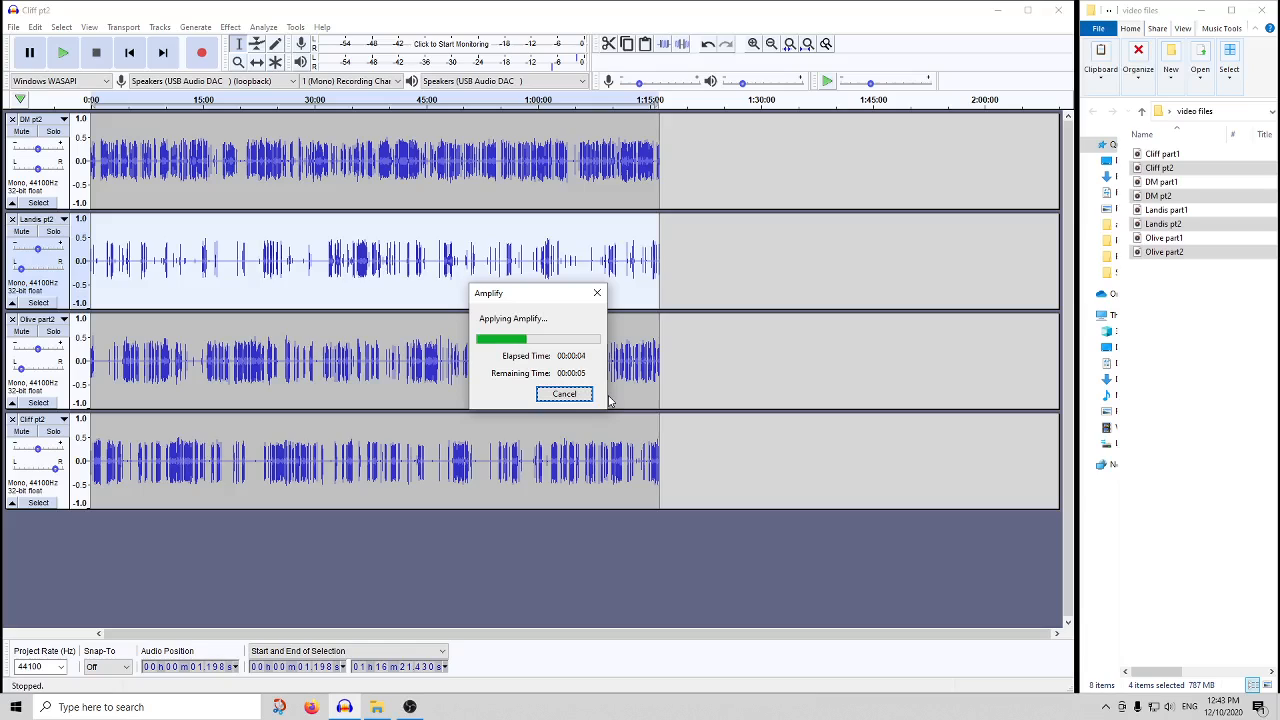
- Amplify the whole Landis pt2 track by 4.5 dB
click(230, 27)
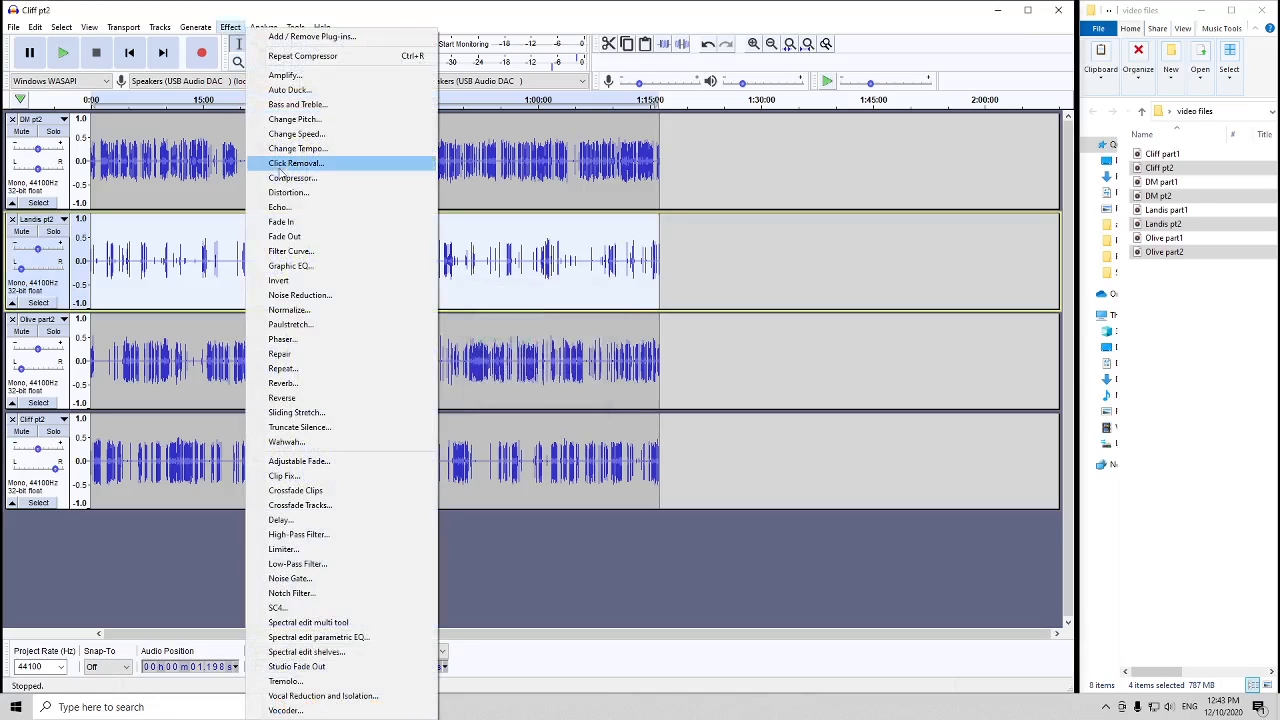
click(285, 75)
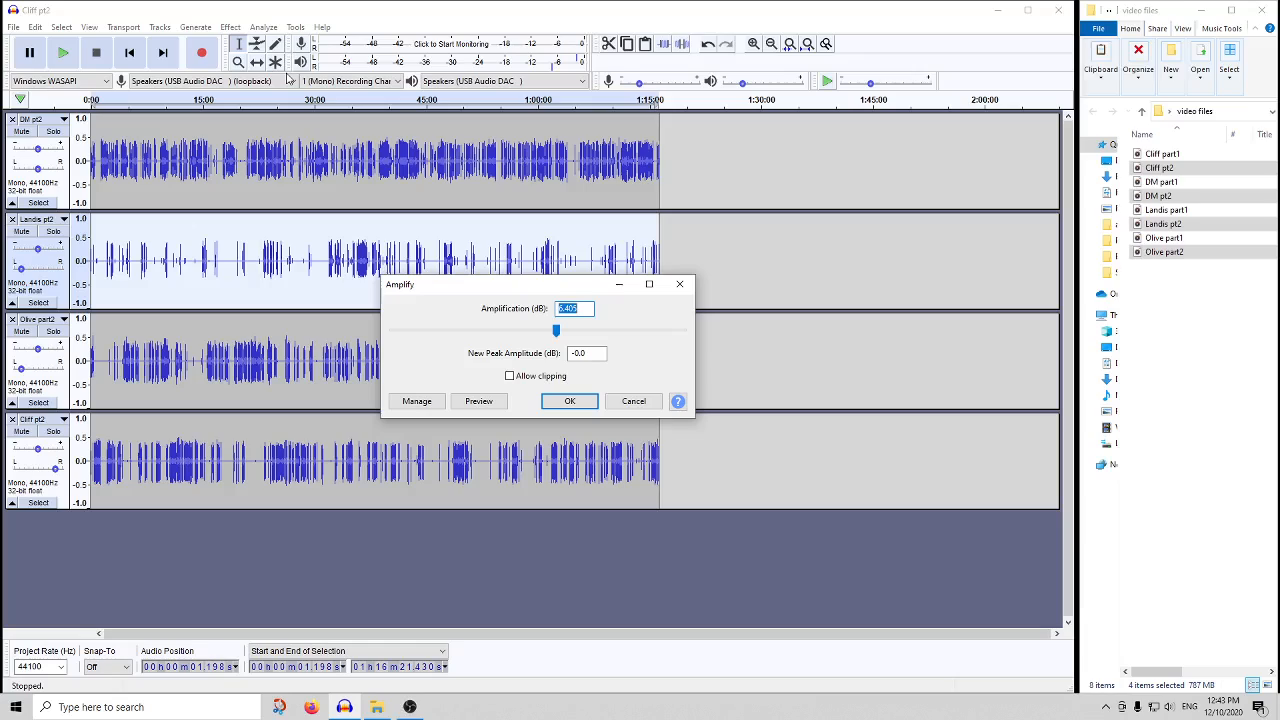
text(4.5)
key(Return)
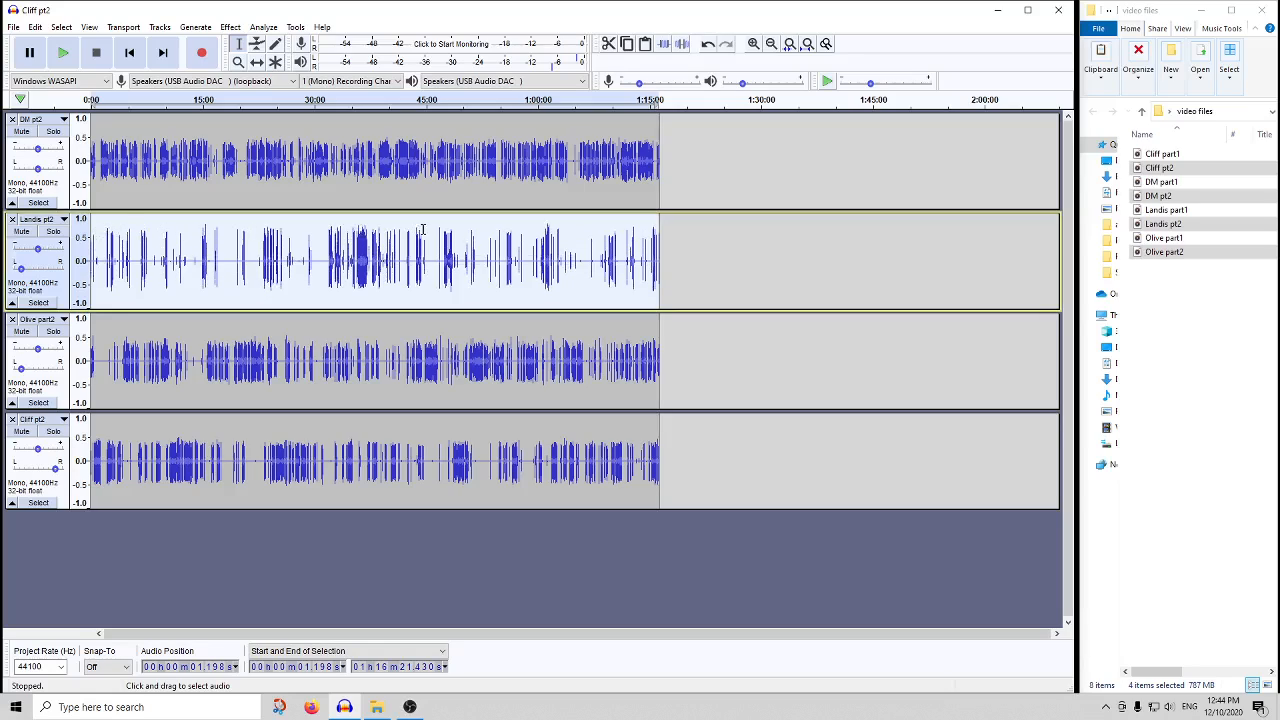
- Amplify the whole Cliff pt2 track by 4 dB
double_click(321, 456)
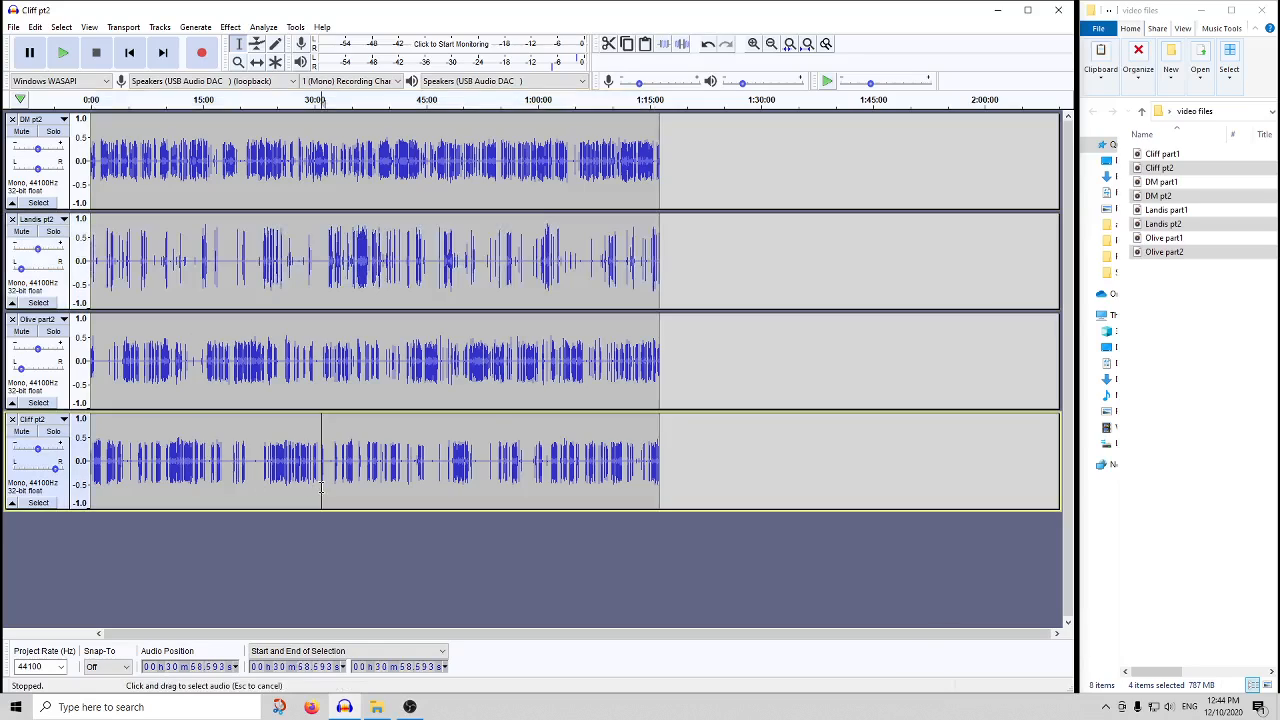
click(230, 27)
click(252, 84)
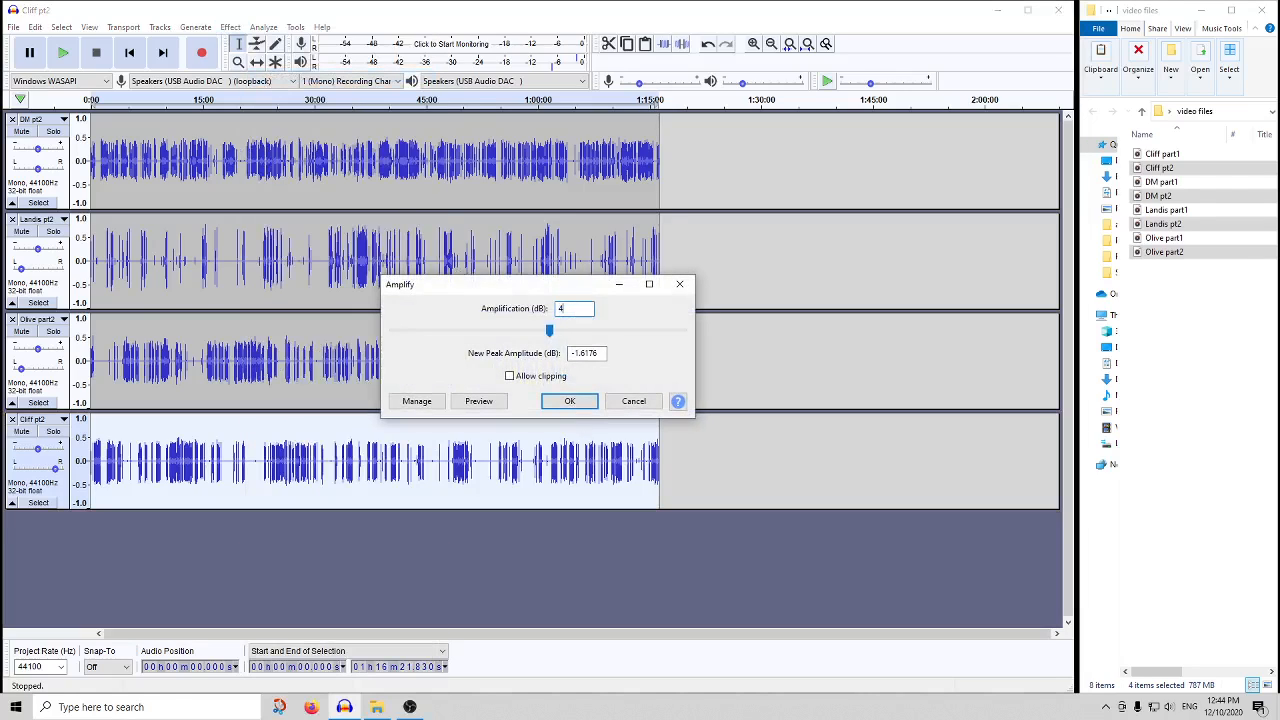
click(569, 401)
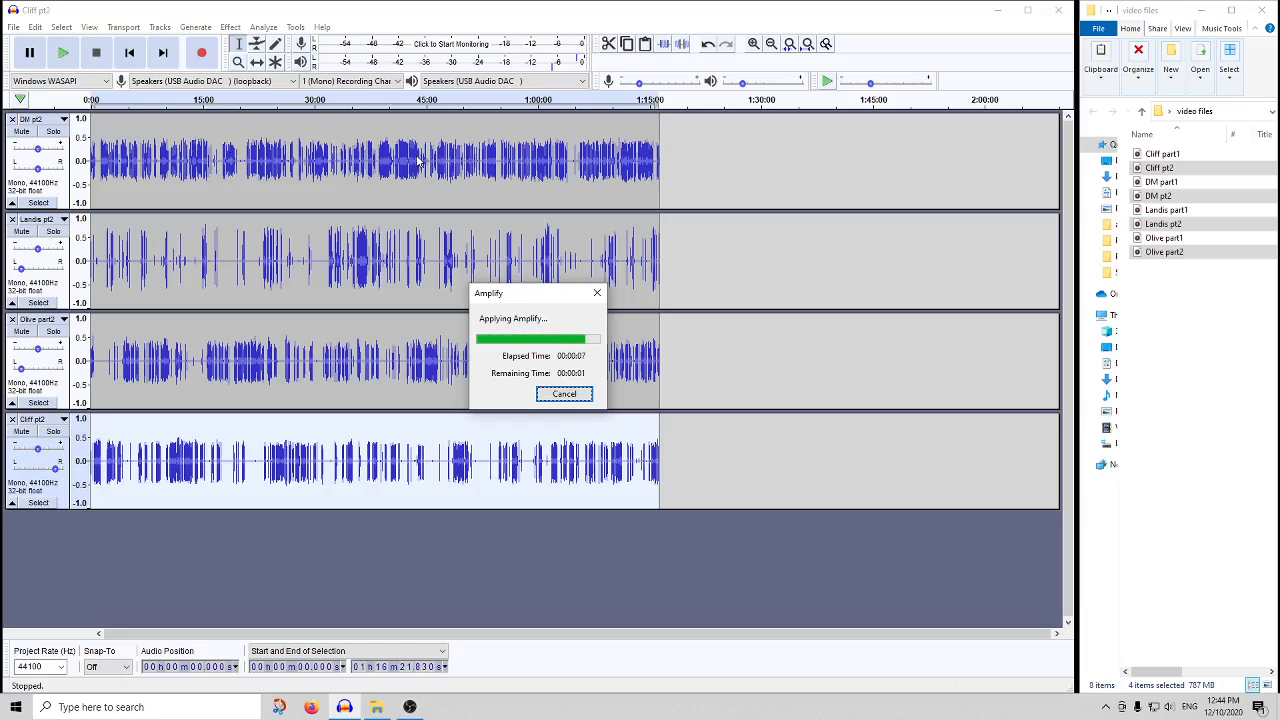
- Amplify the whole DM pt2 track
double_click(281, 127)
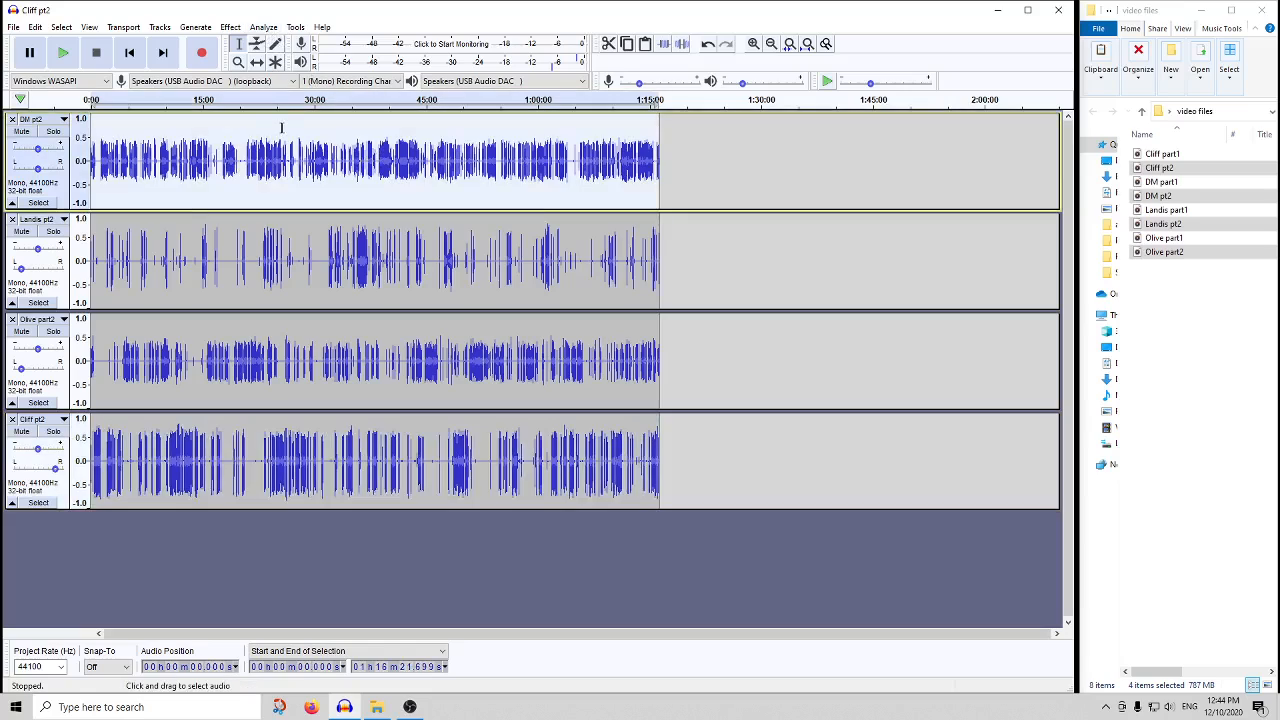
scroll(330, 158, up, 5)
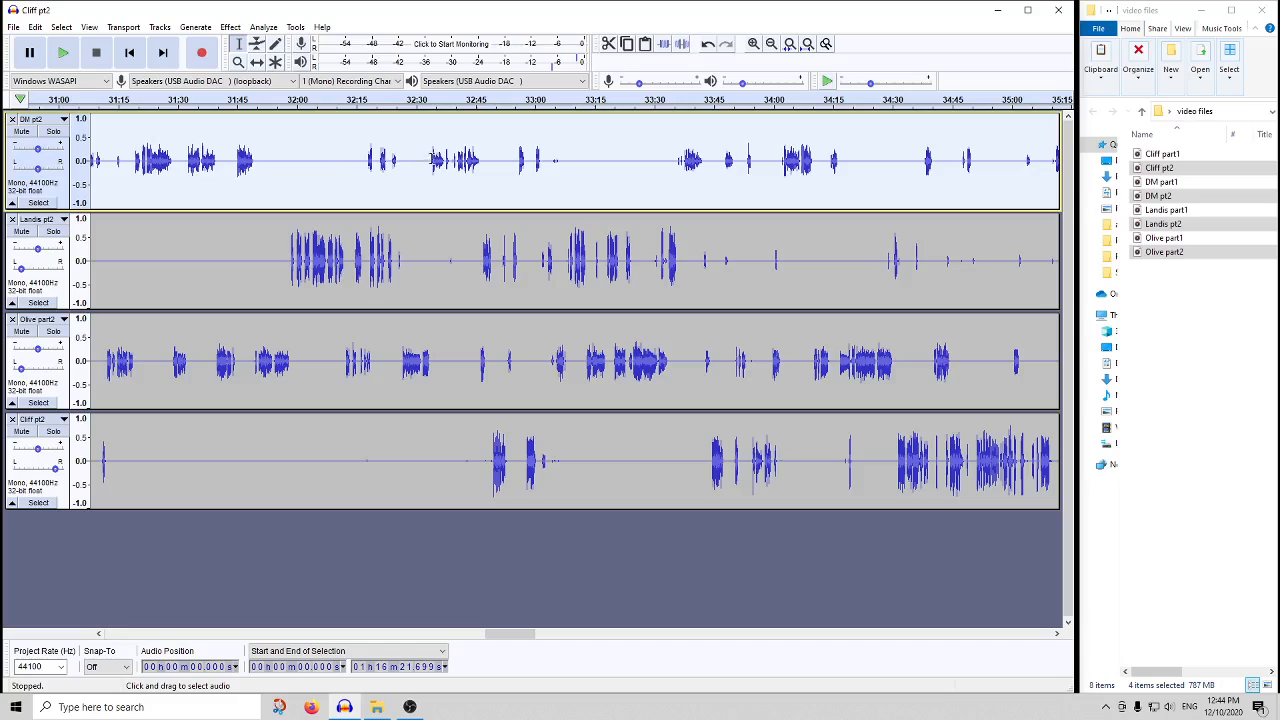
click(231, 28)
click(293, 75)
key(Return)
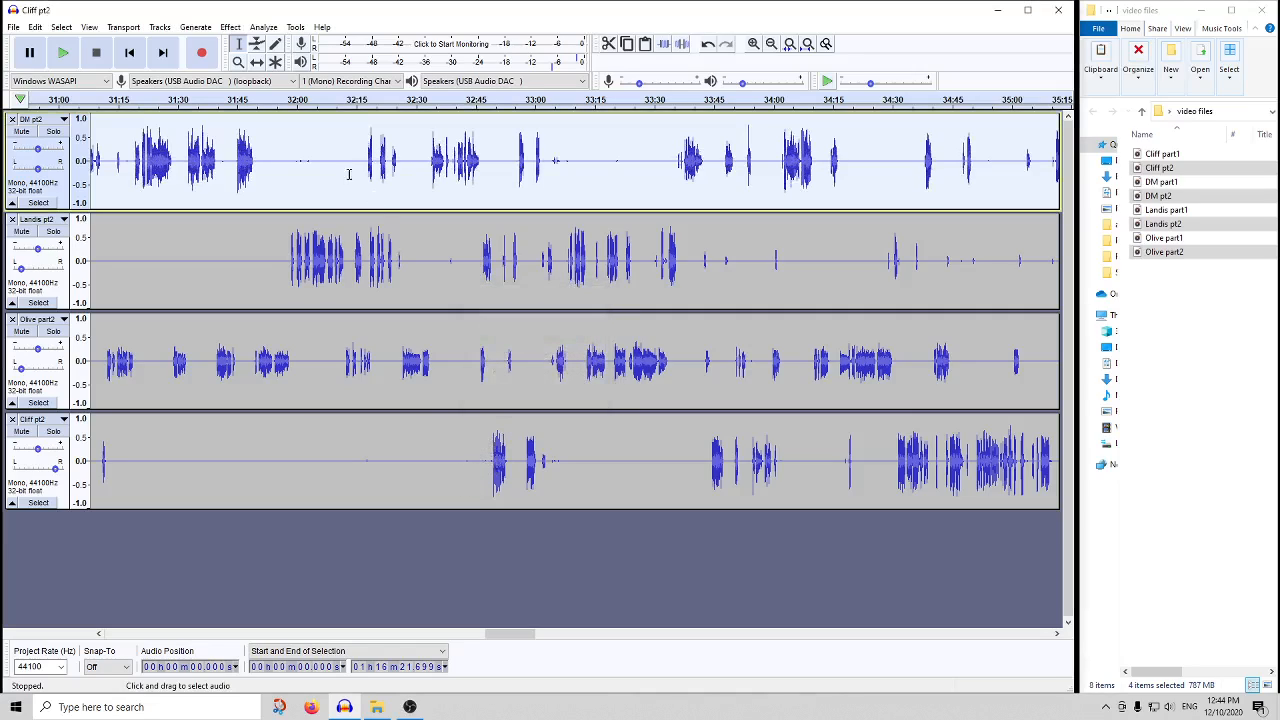
- Compress DM pt2 with -16 dB threshold, -40 dB noise floor, 6:1 ratio, 0.20 s attack, 1.0 s release and no make-up gain
click(230, 27)
click(293, 177)
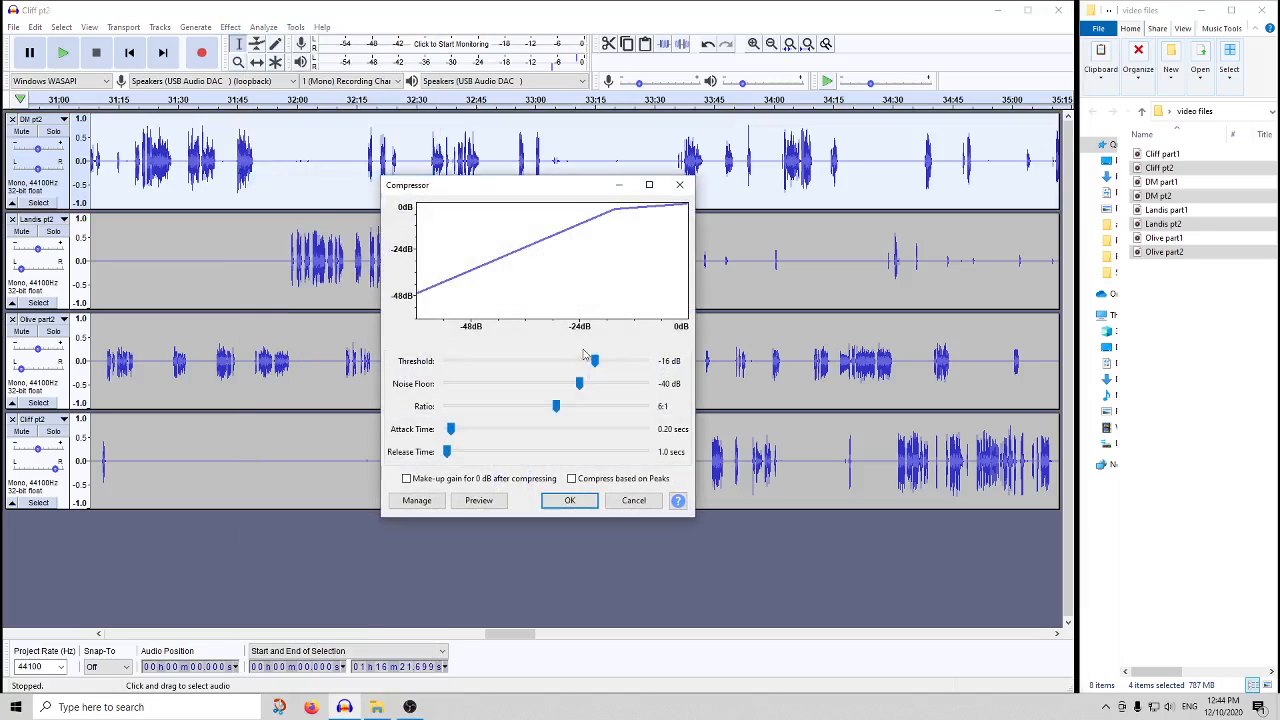
click(568, 501)
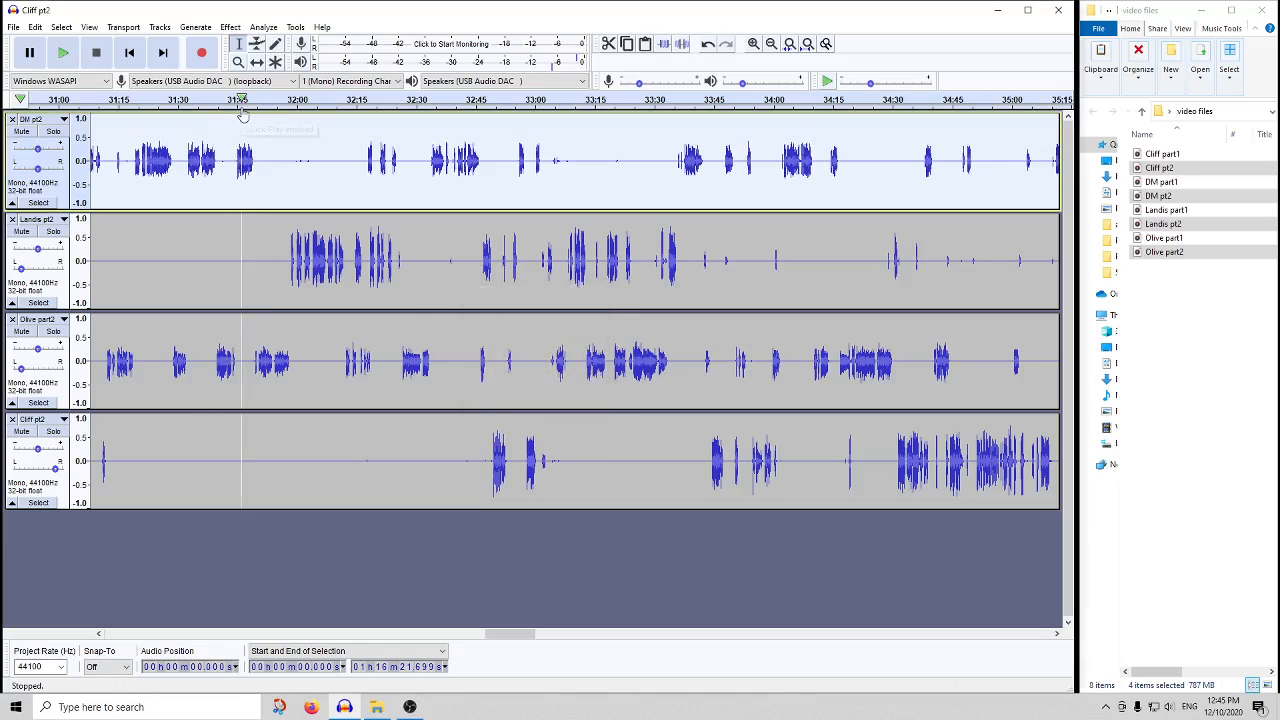
- Amplify the whole Olive part2 track by 1 dB
double_click(256, 353)
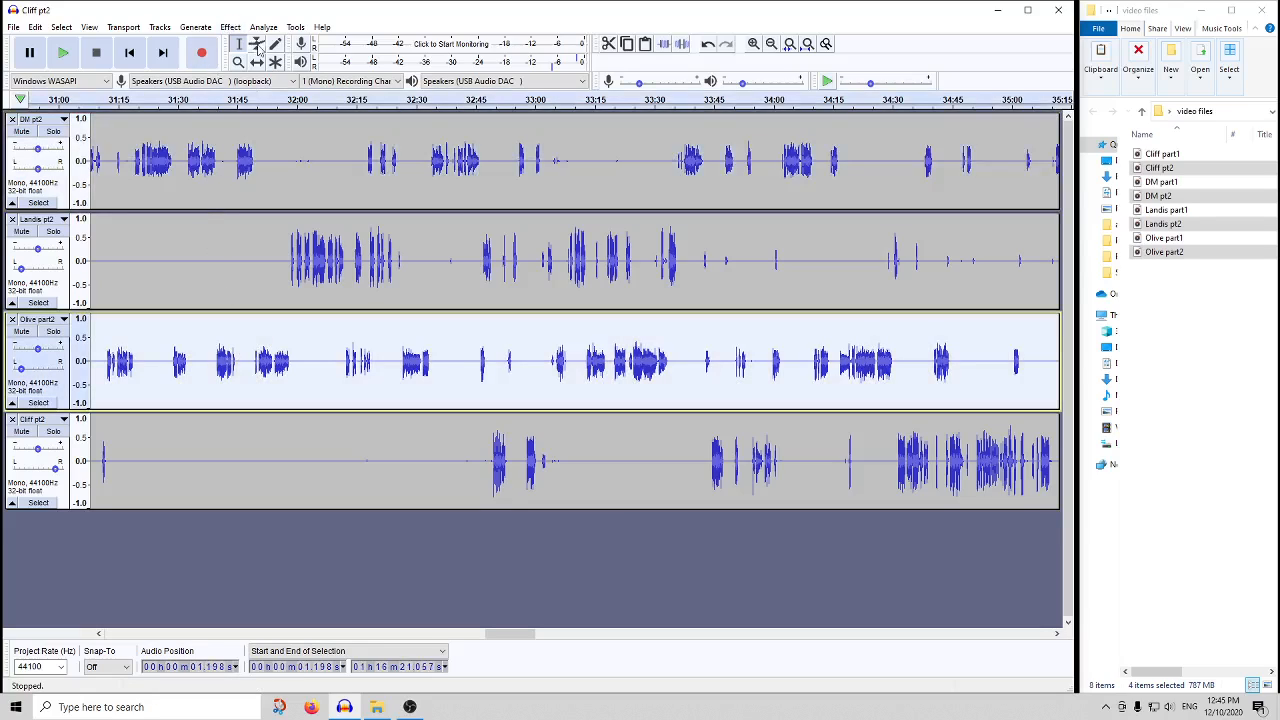
click(230, 27)
click(268, 76)
text(1)
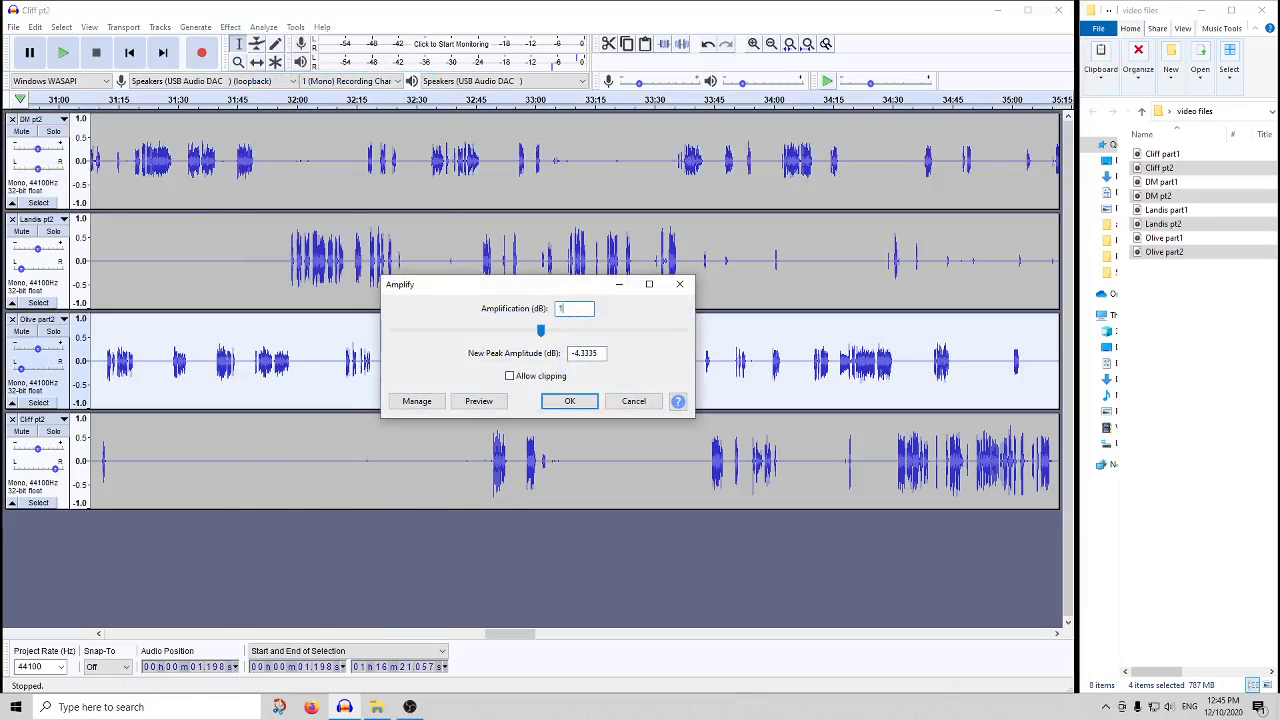
key(Return)
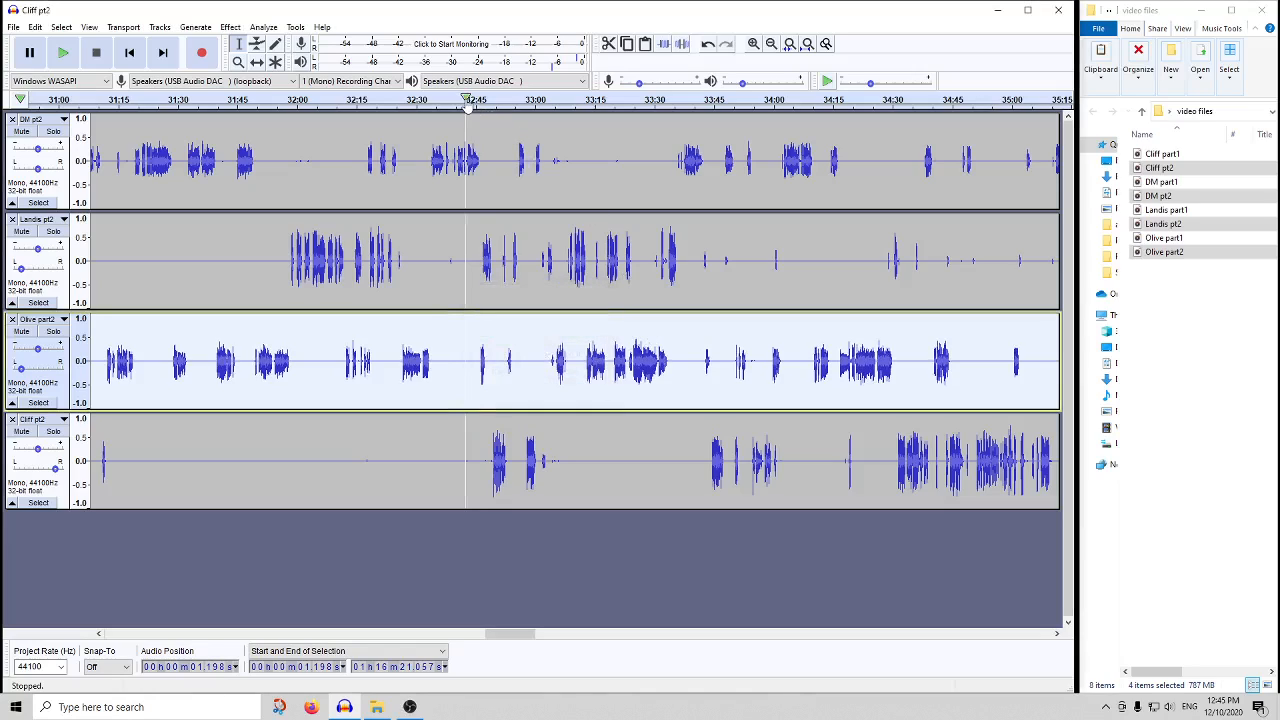
- Play the four-track mix from about 32:42, 33:10 and 33:33 to check the balance between the voices
click(466, 100)
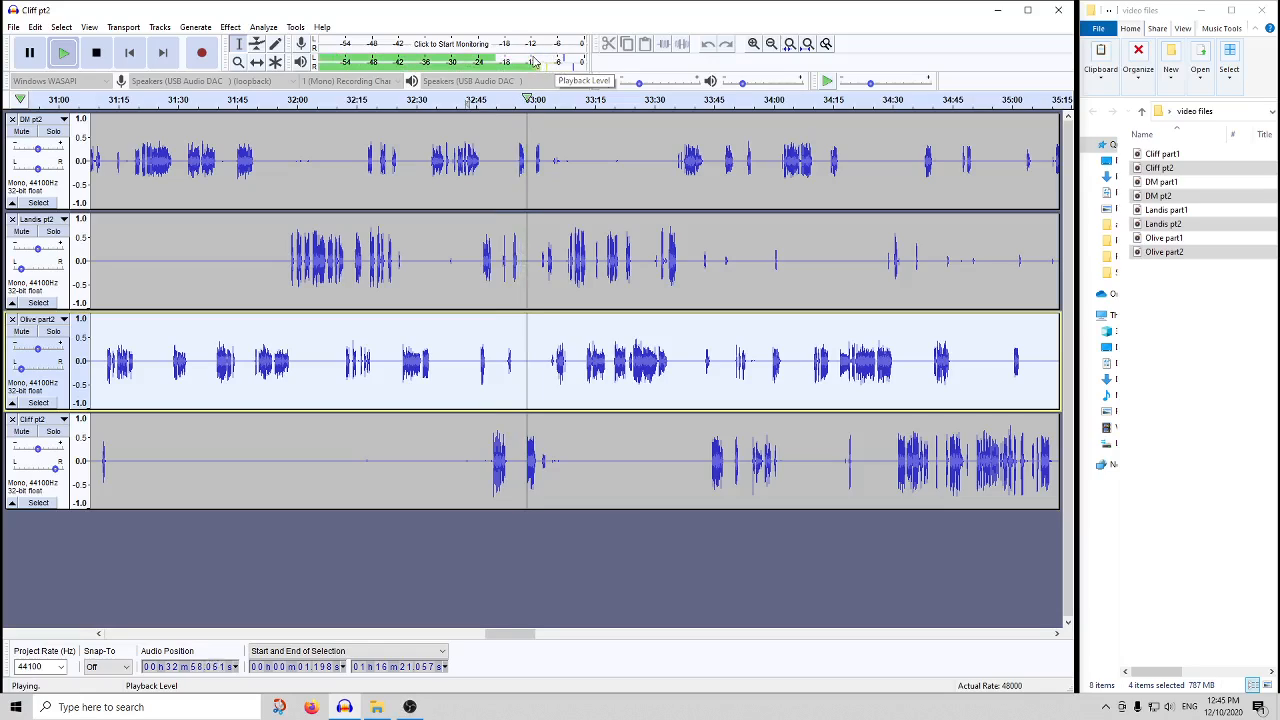
click(97, 53)
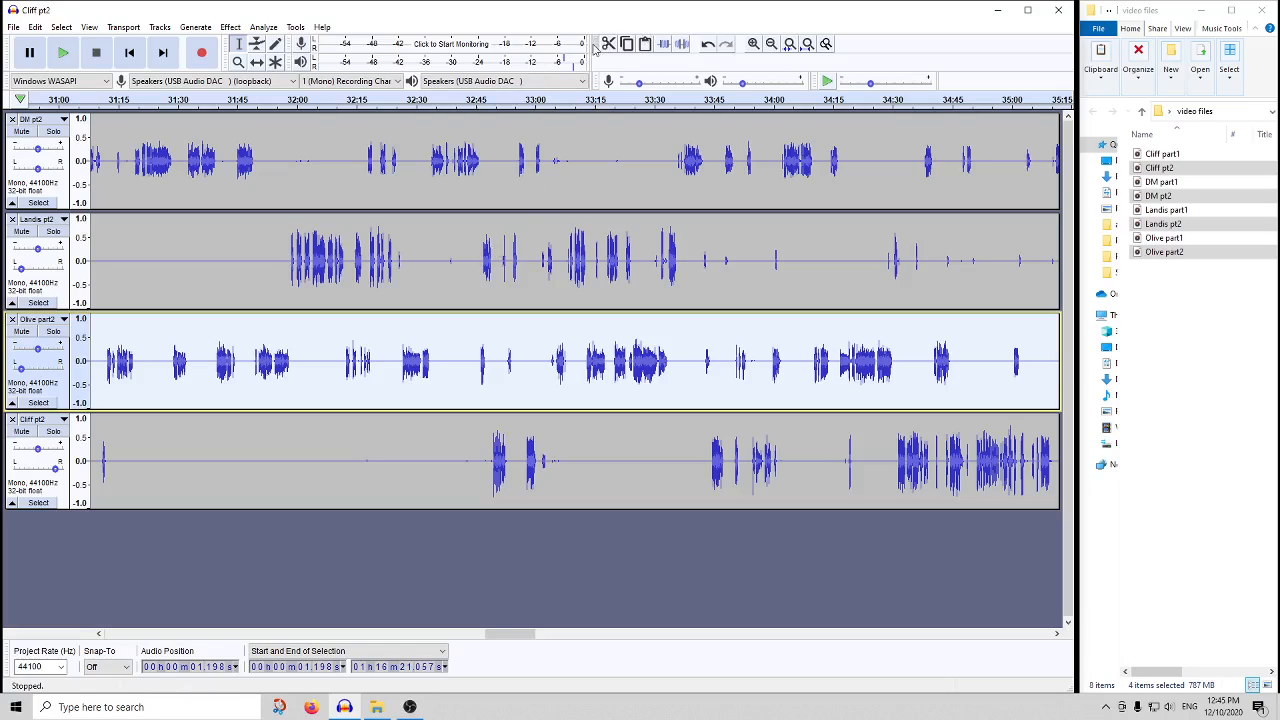
click(578, 103)
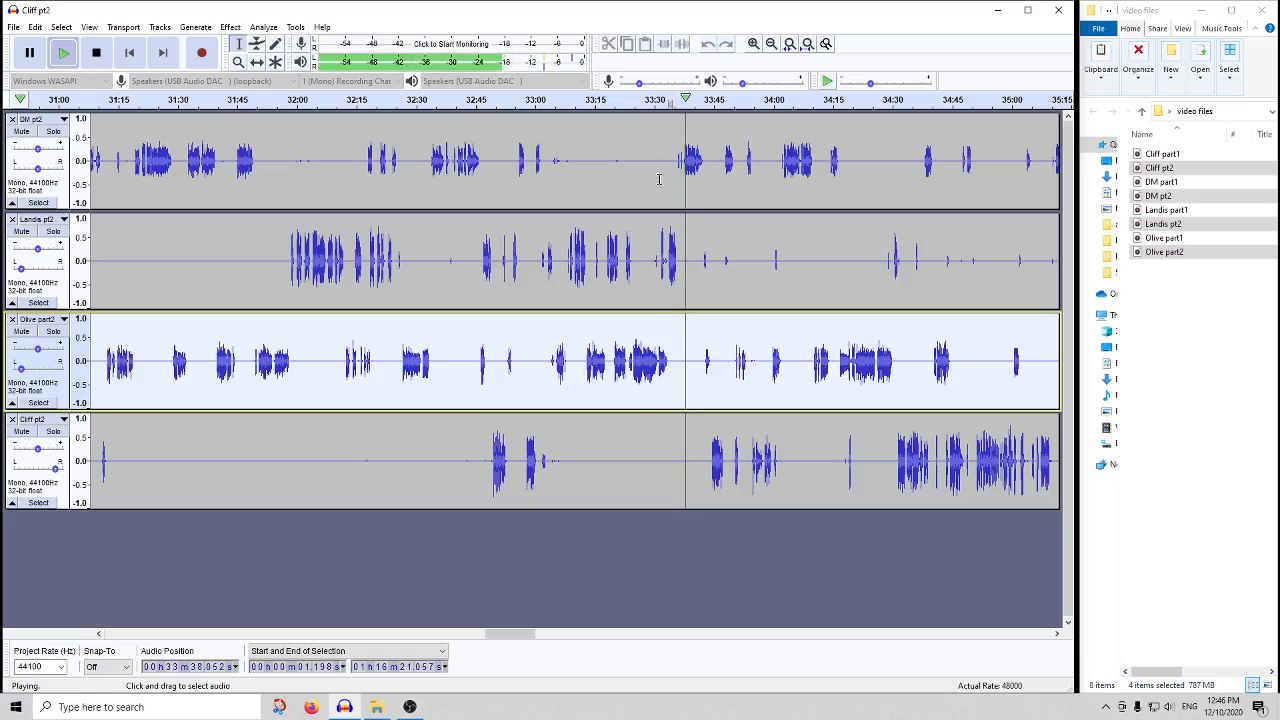
click(96, 52)
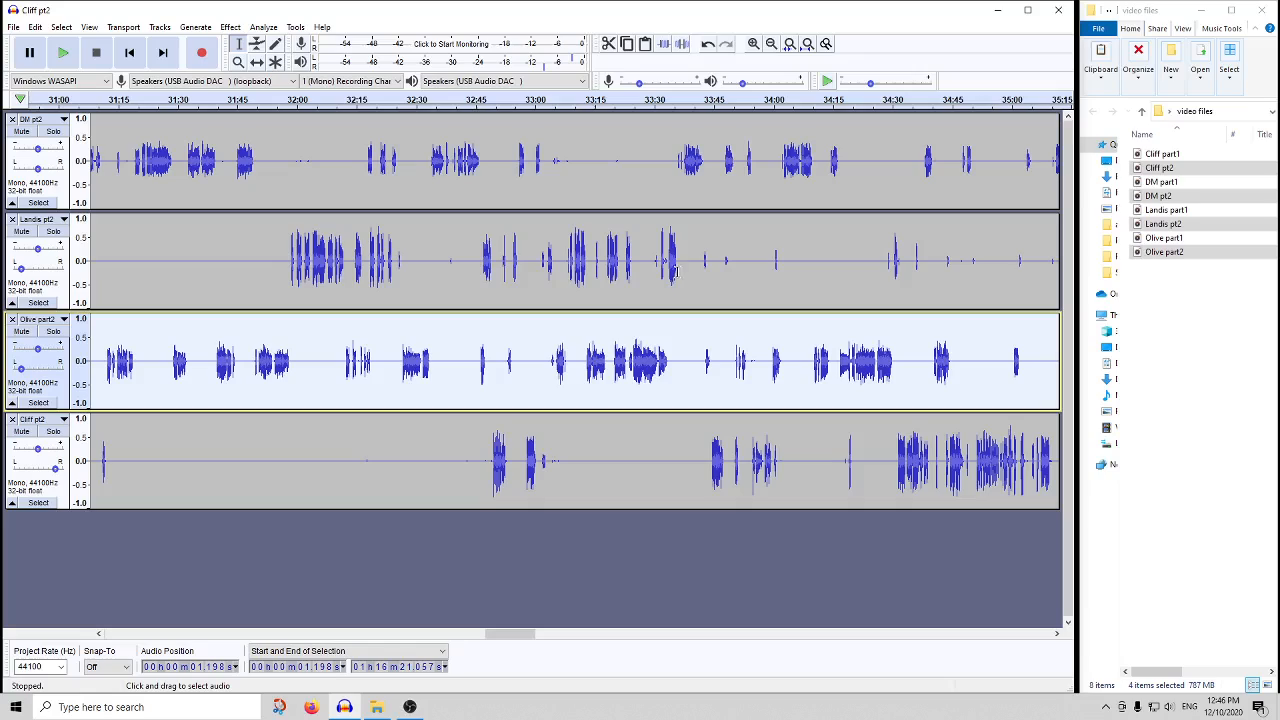
click(669, 101)
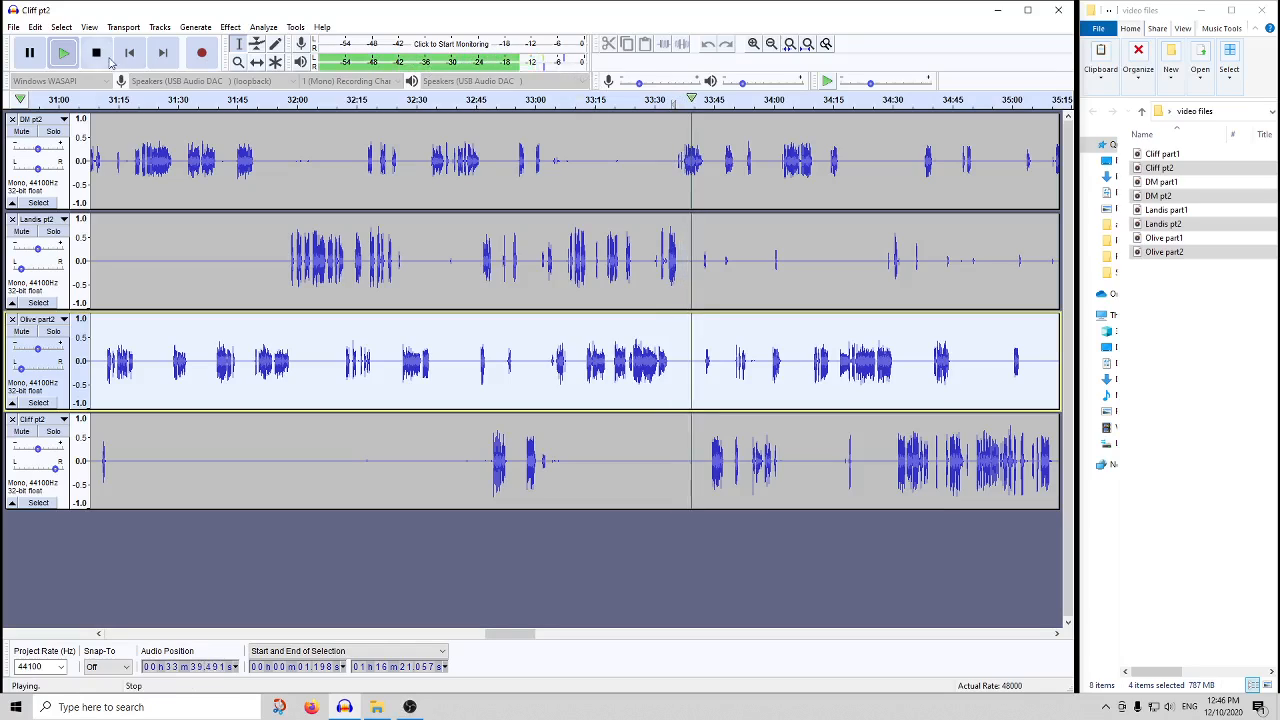
key(space)
- Amplify the gated tail in Landis pt2 from 33:35.489 to 33:35.856 with the suggested gain, and replay the phrase from about 33:34
click(680, 257)
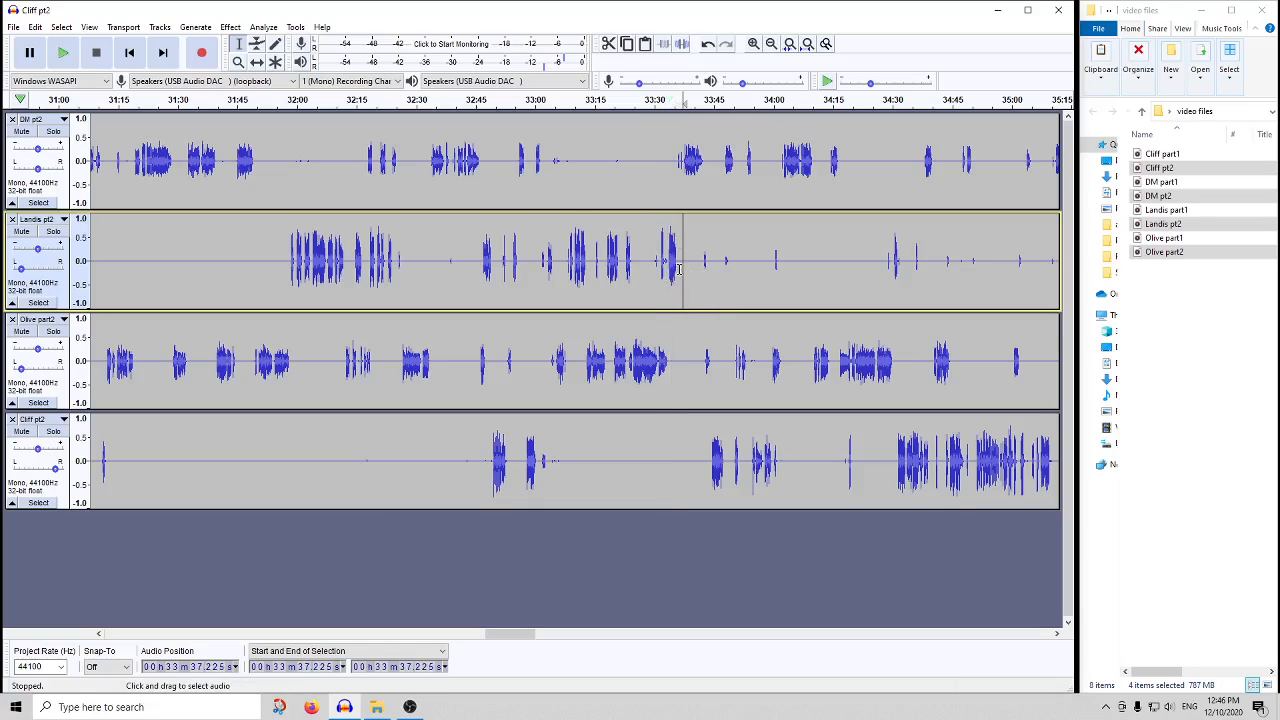
click(677, 269)
scroll(677, 270, up, 5)
drag(688, 266, 645, 271)
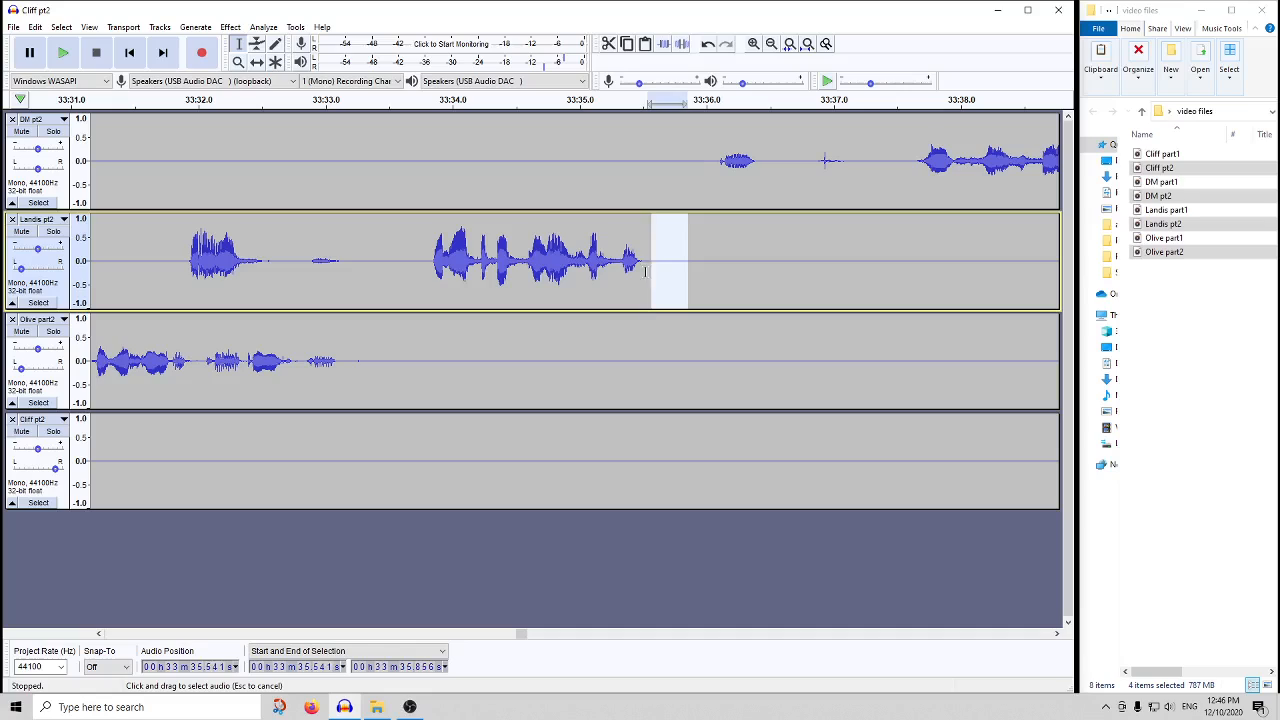
click(510, 101)
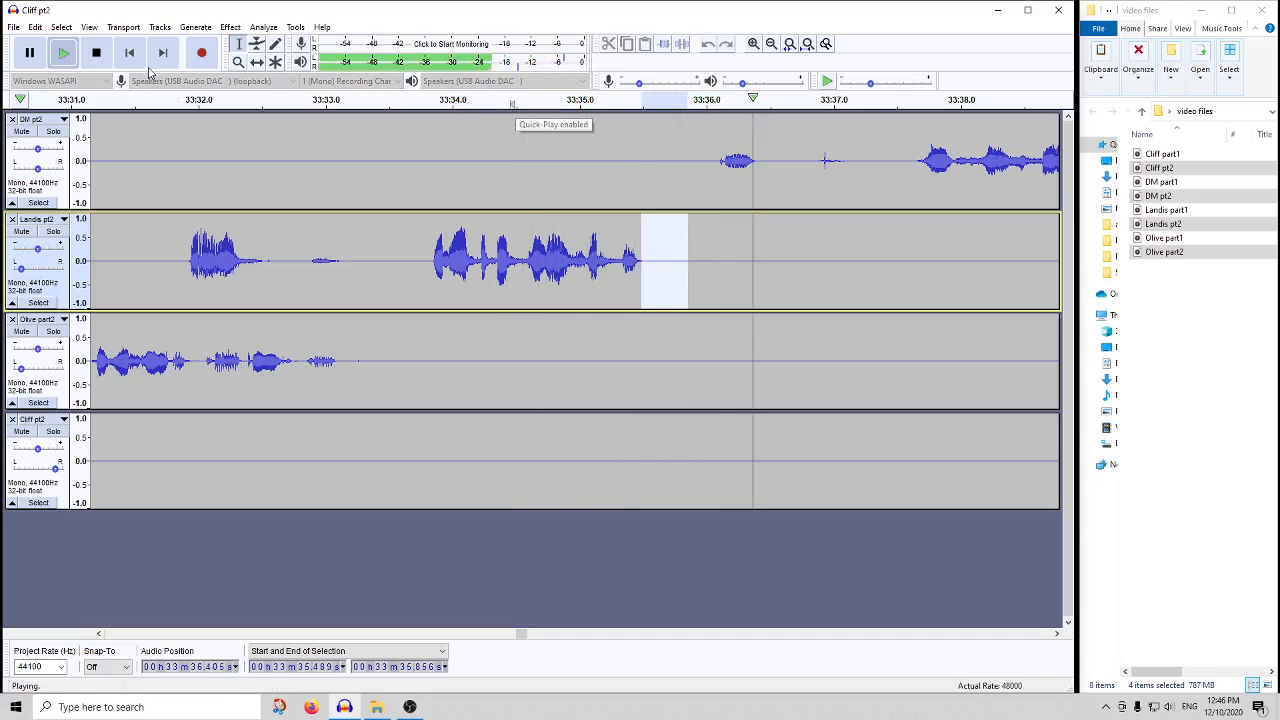
click(96, 52)
click(230, 27)
click(285, 75)
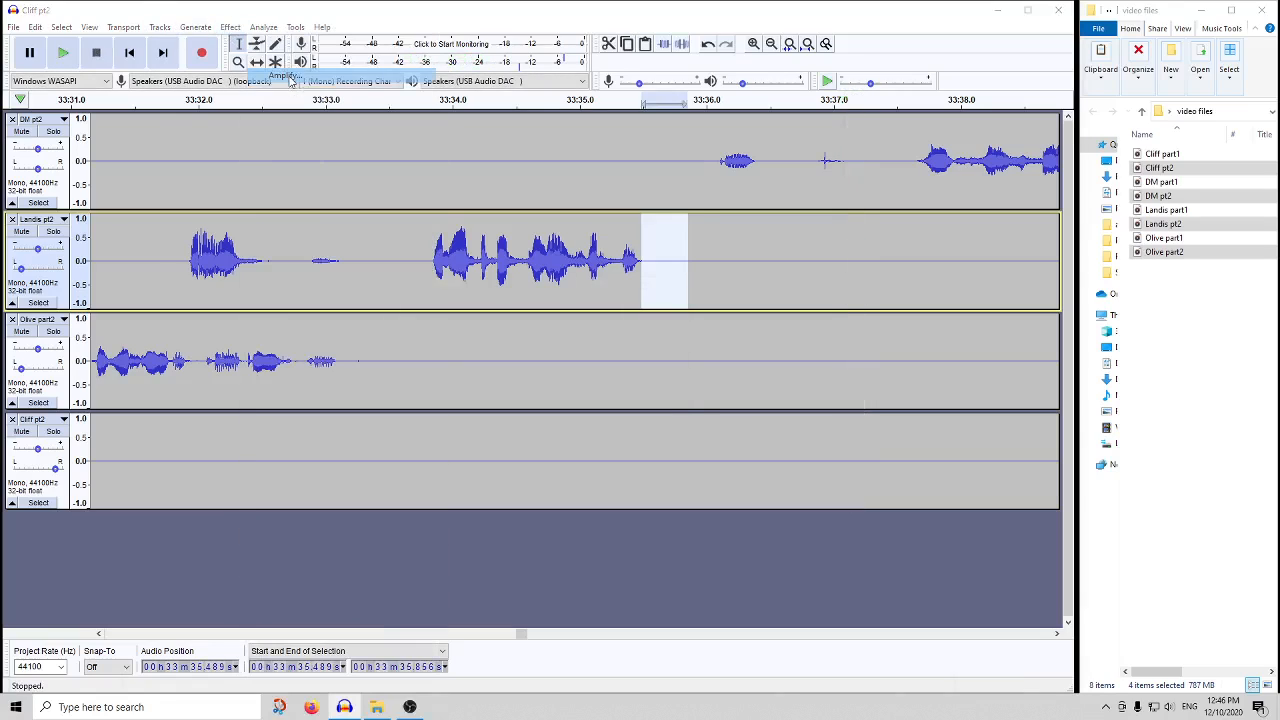
key(Return)
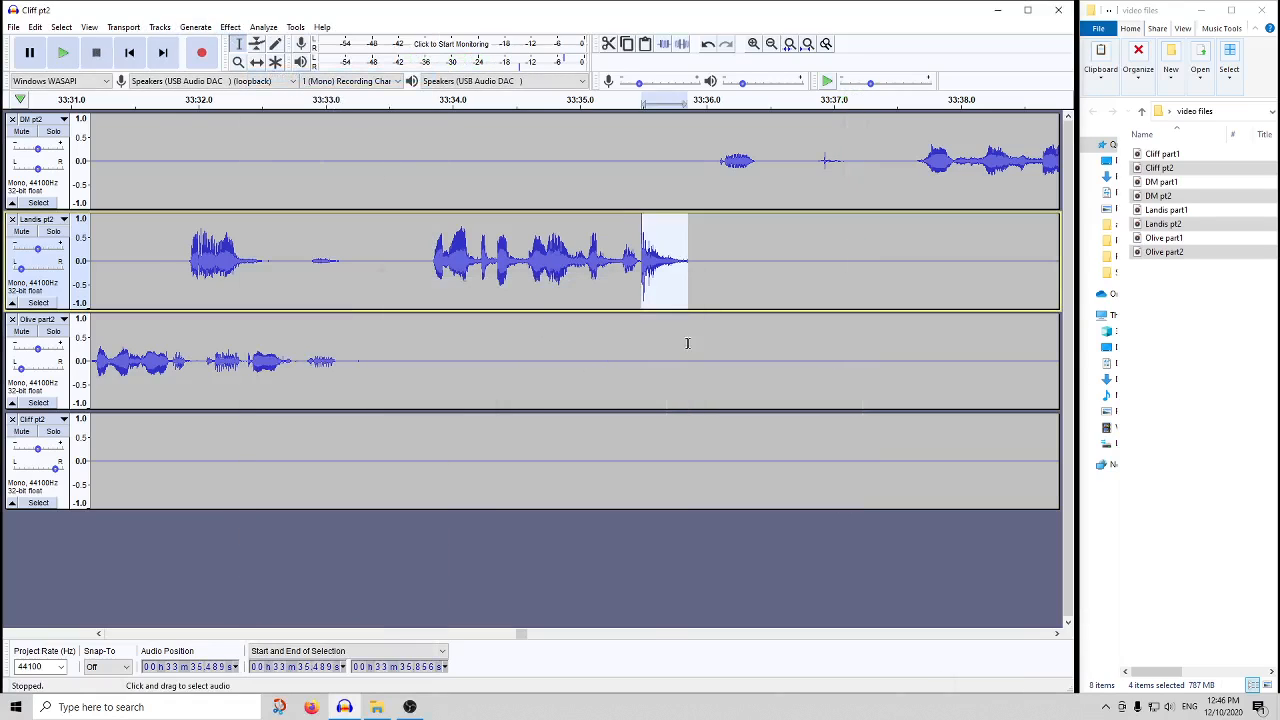
click(444, 110)
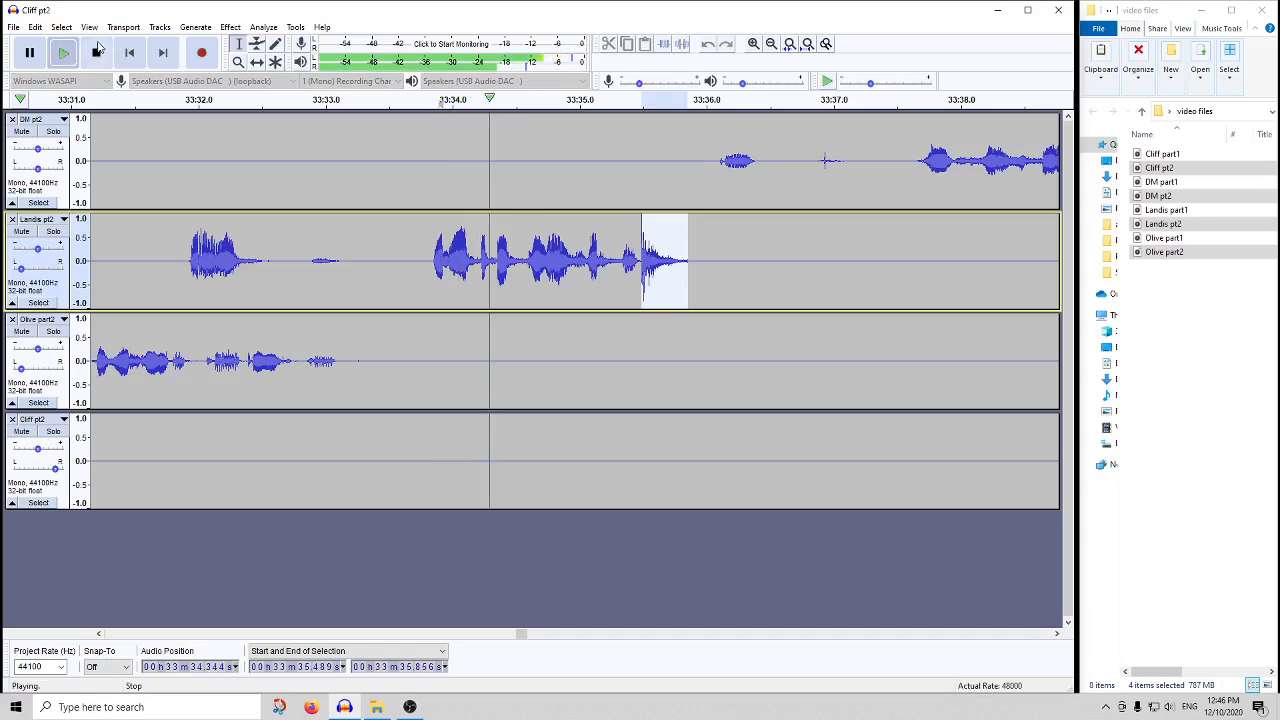
click(97, 55)
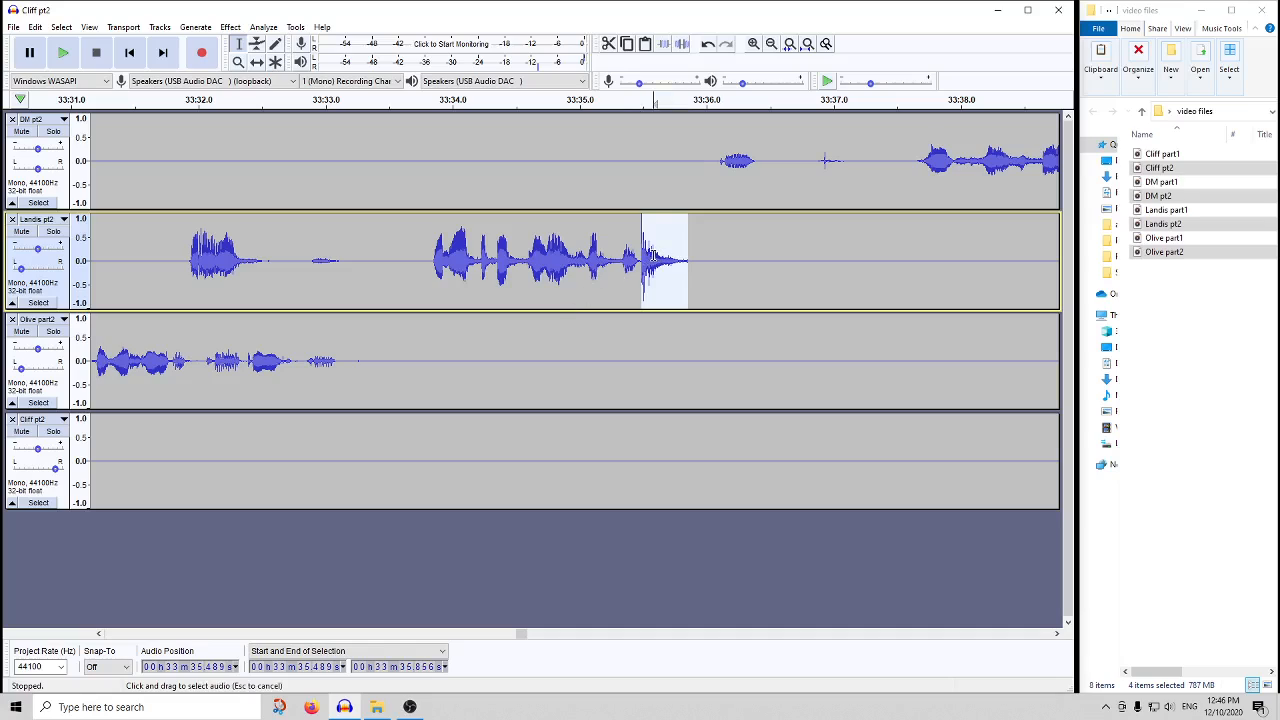
- Try compressing the loud peak in Landis pt2 from 33:35.489 to 33:35.583, and replay the phrase from about 33:33.8
drag(652, 256, 638, 258)
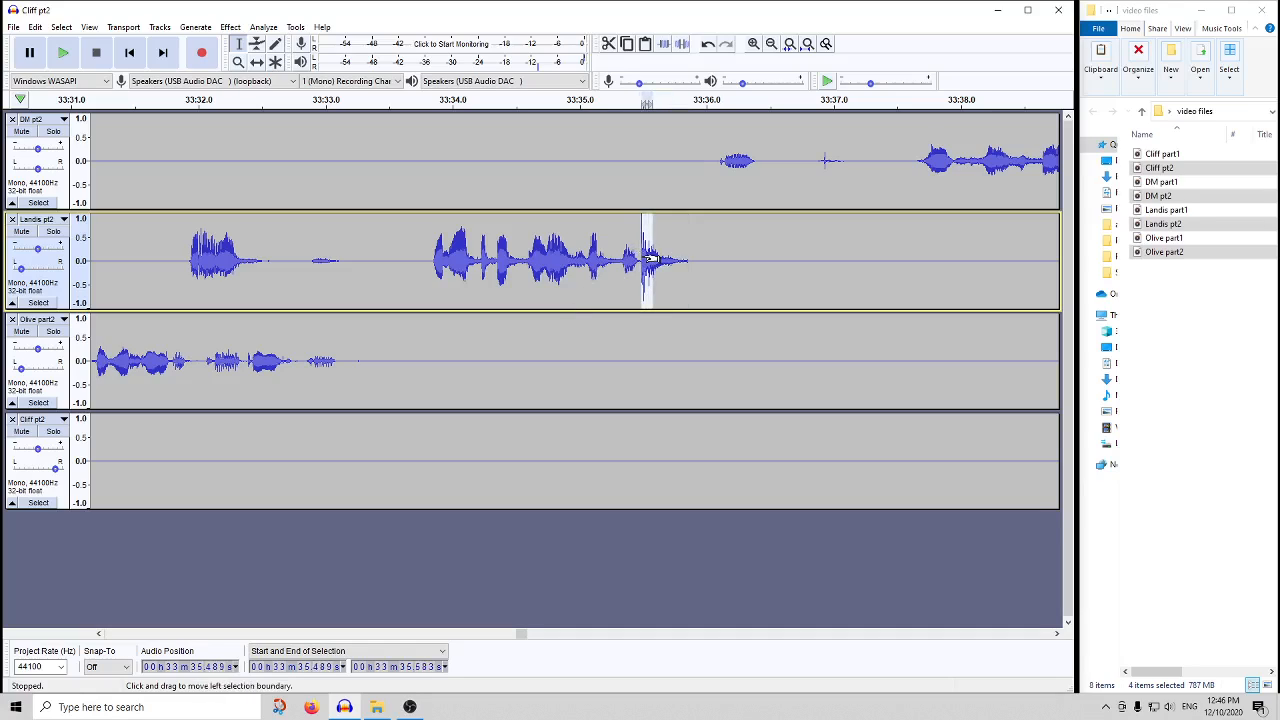
click(263, 27)
mouse_move(230, 27)
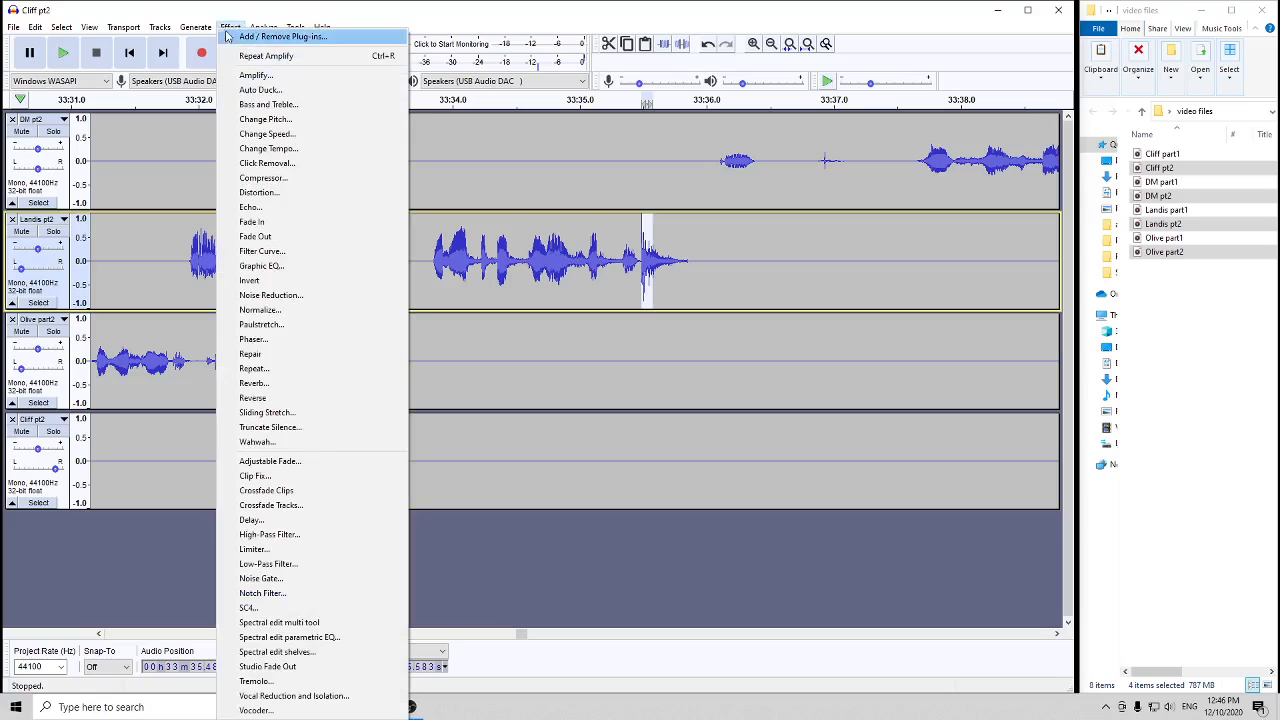
click(276, 179)
key(Escape)
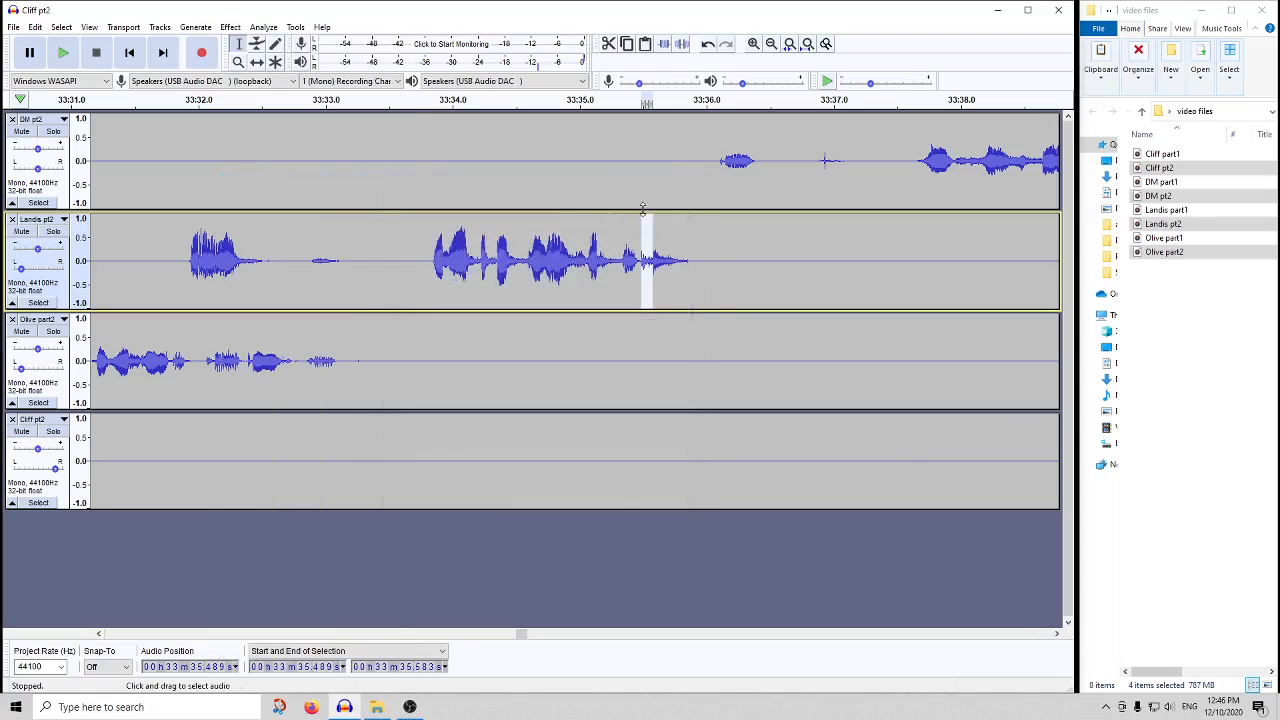
click(426, 99)
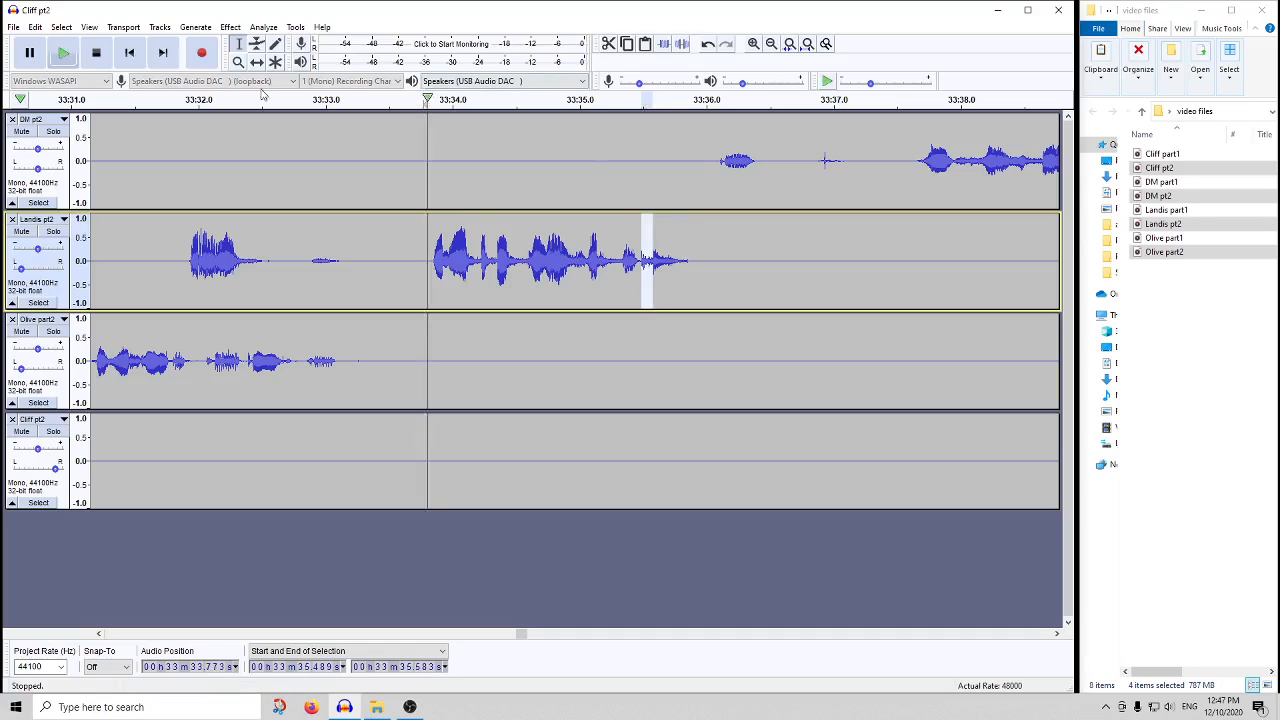
click(96, 53)
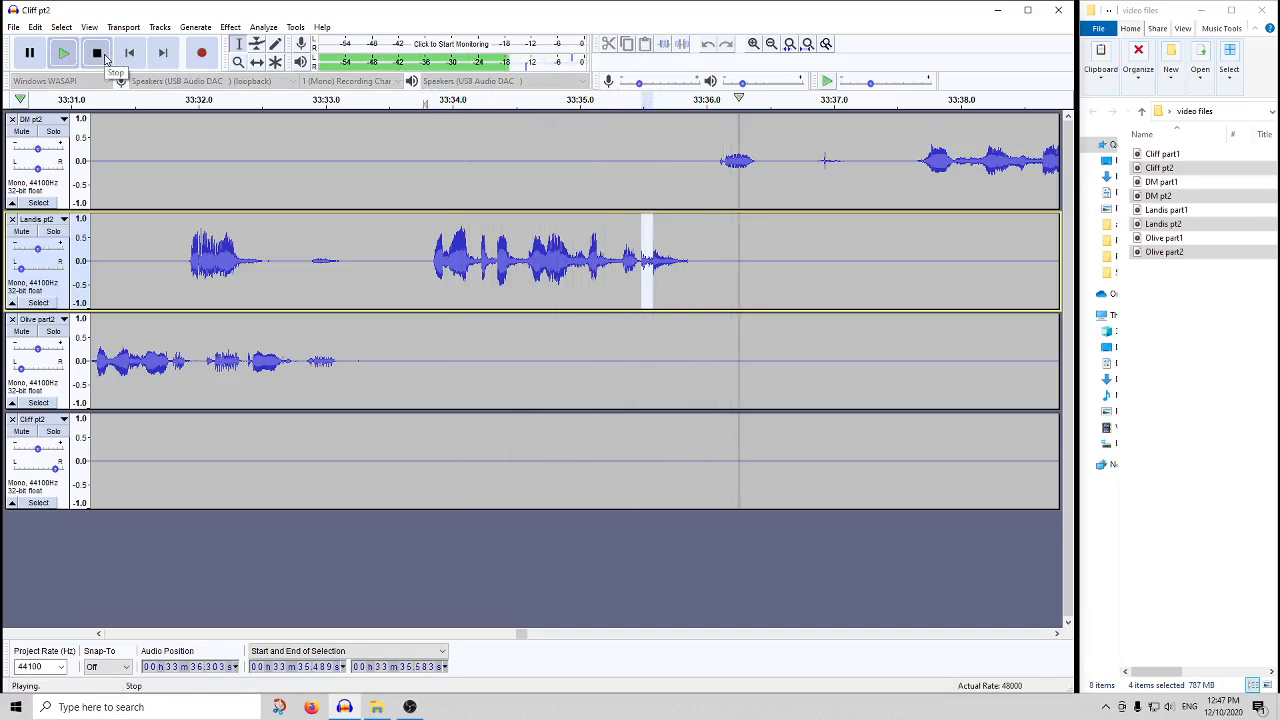
- Revert the tail edits, amplify Landis pt2 from 33:35.452 to 33:35.856 by 15 dB, and replay the phrase from about 33:33.8
shift+click(688, 296)
key(ctrl+l)
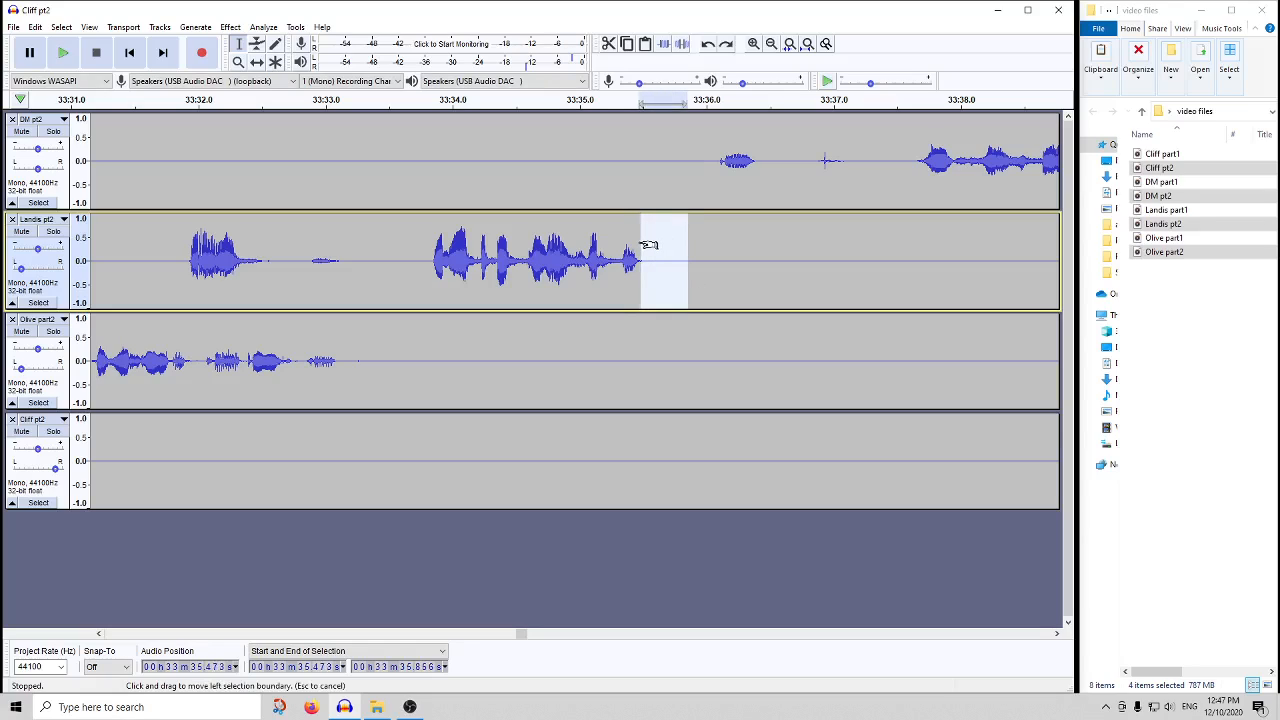
click(232, 27)
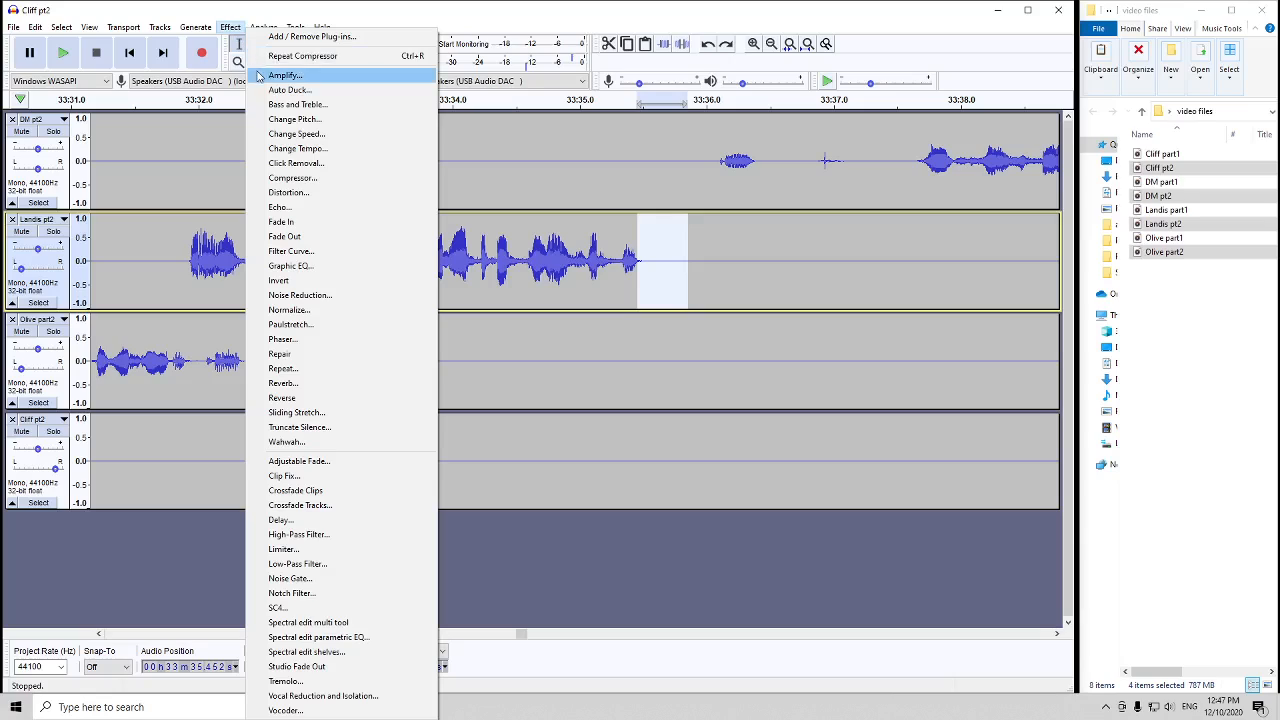
click(255, 77)
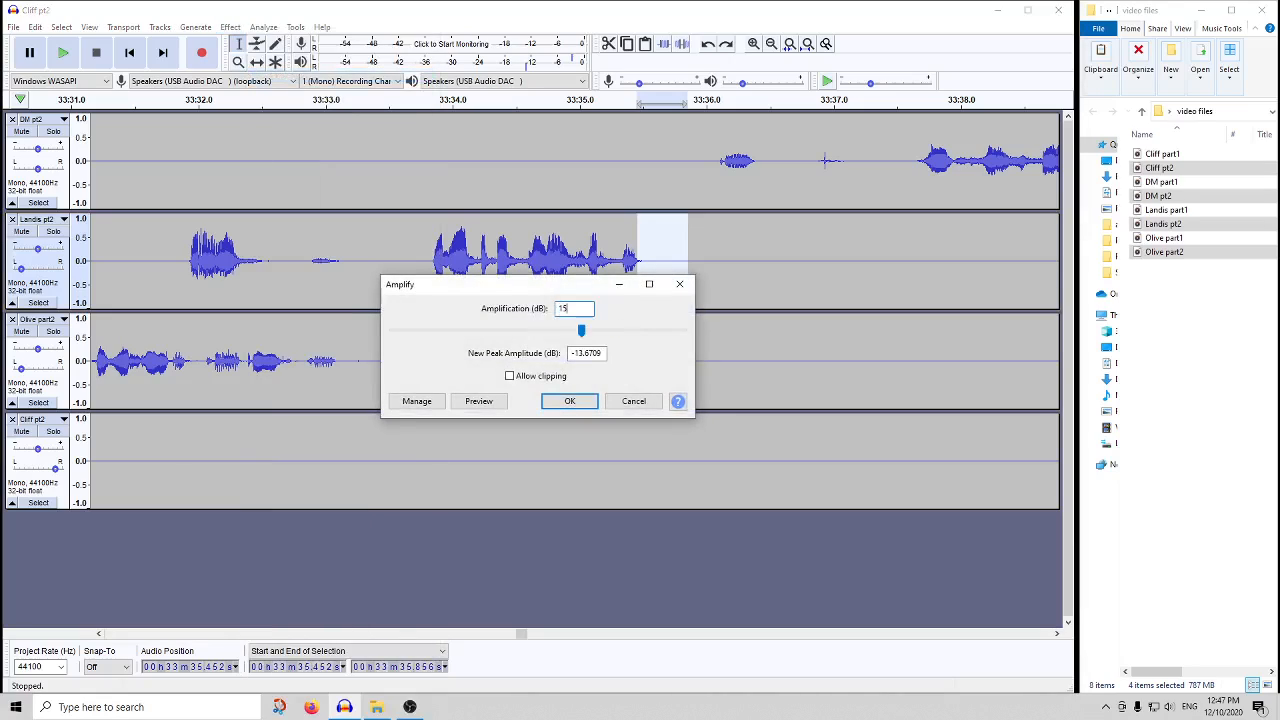
key(Return)
click(424, 100)
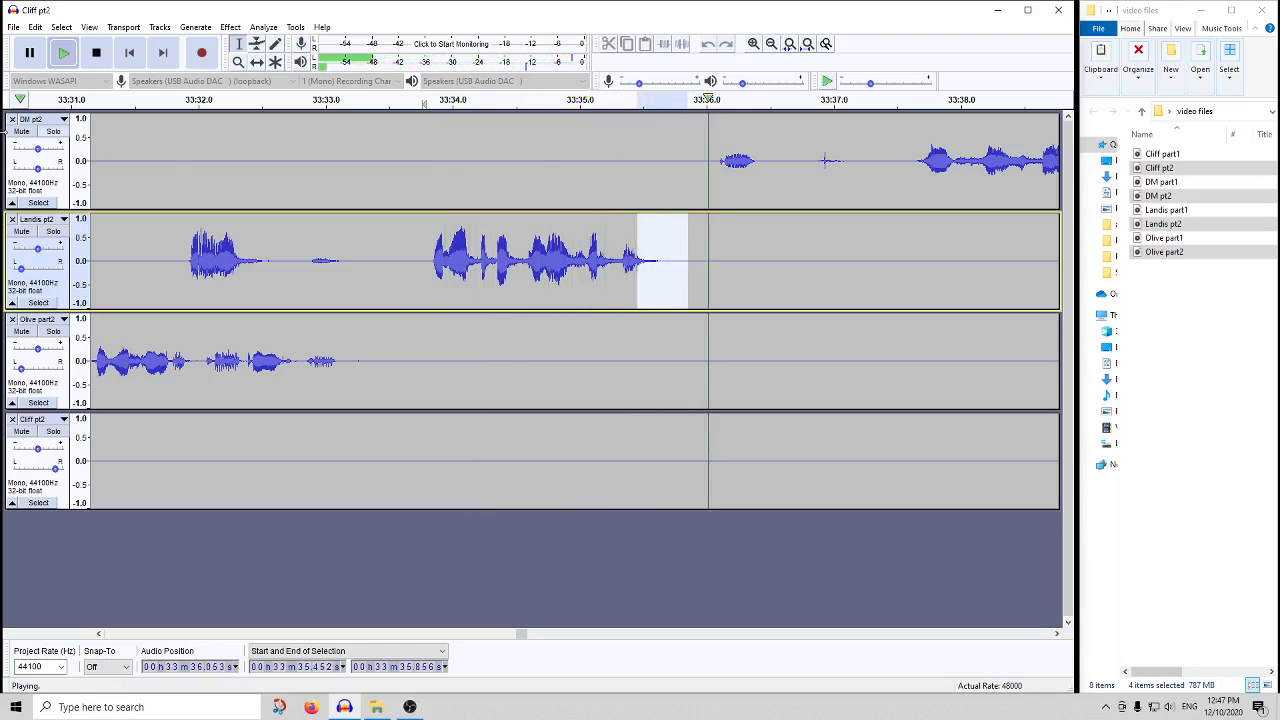
click(97, 53)
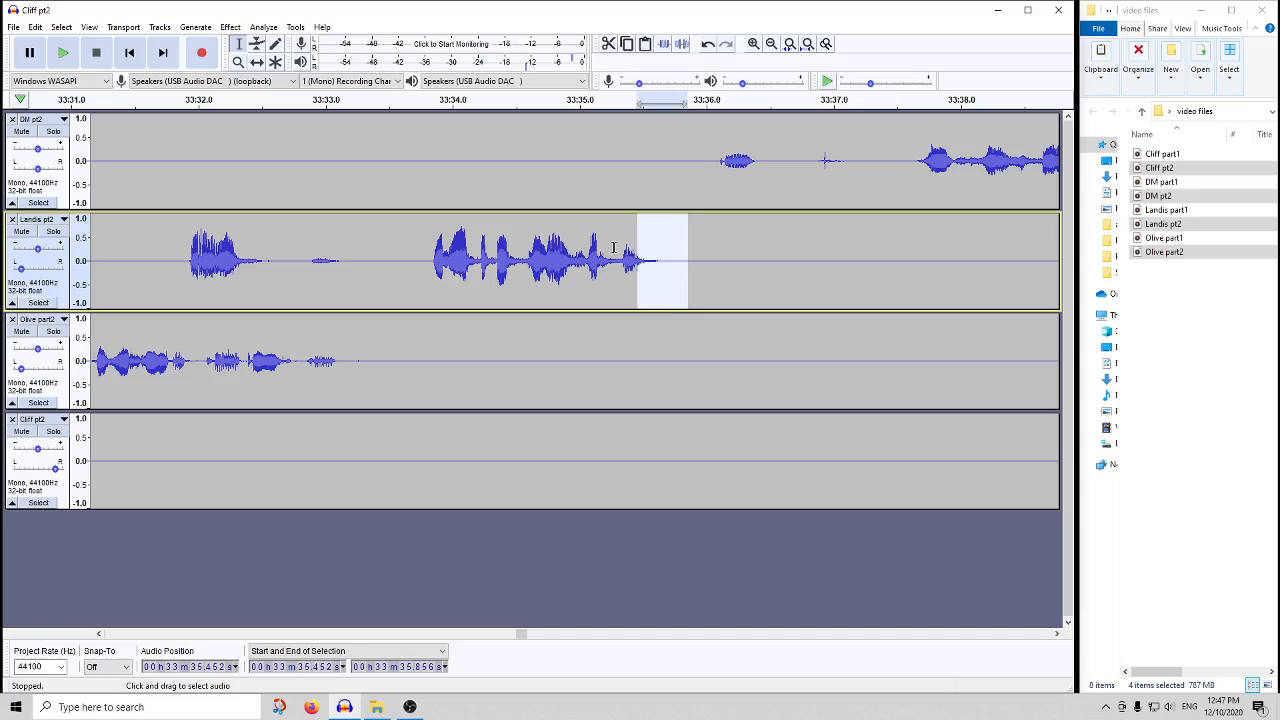
- Play the four-track mix from about 33:33.7, 33:27 and 33:45 to compare the voice levels, particularly Cliff pt2
click(665, 271)
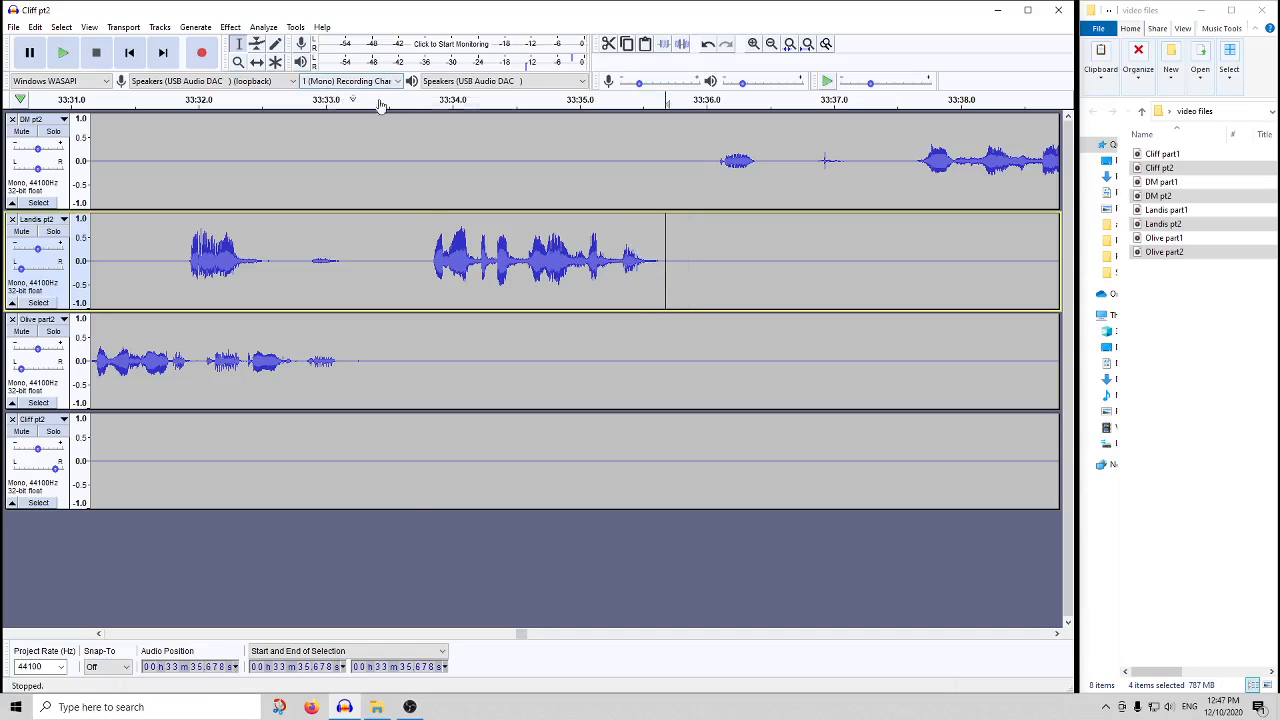
click(416, 100)
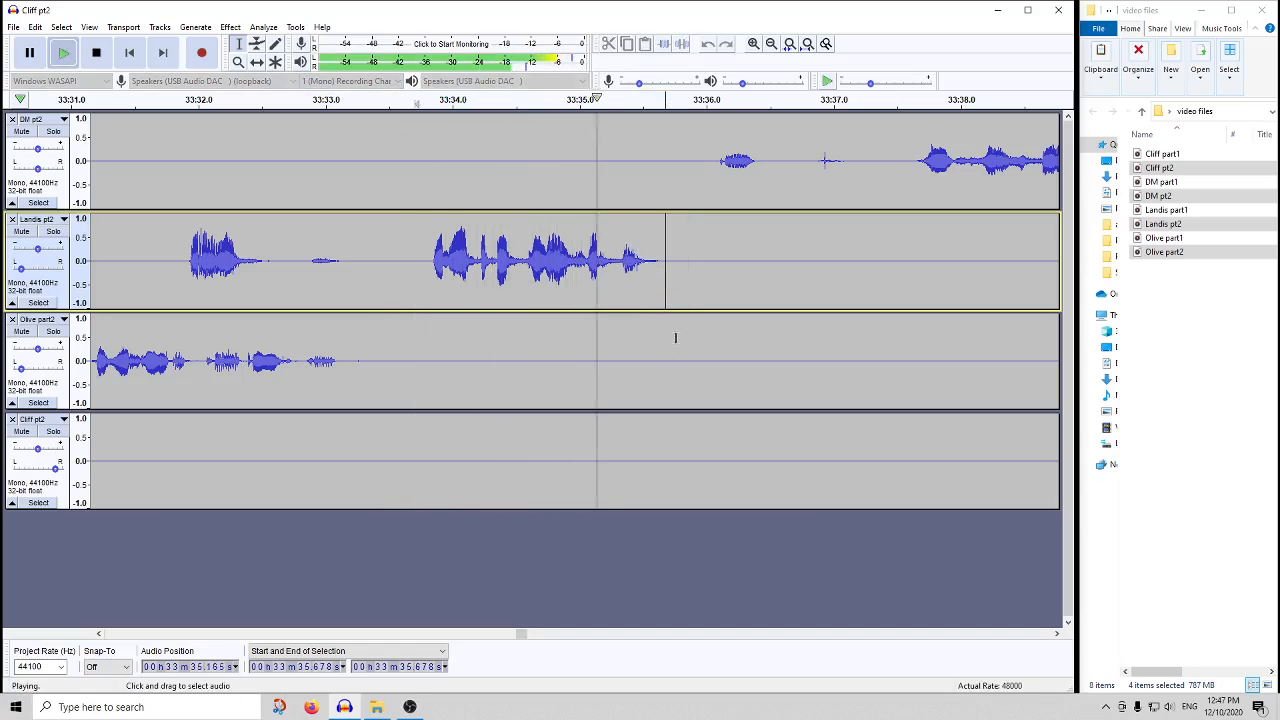
scroll(643, 337, down, 2)
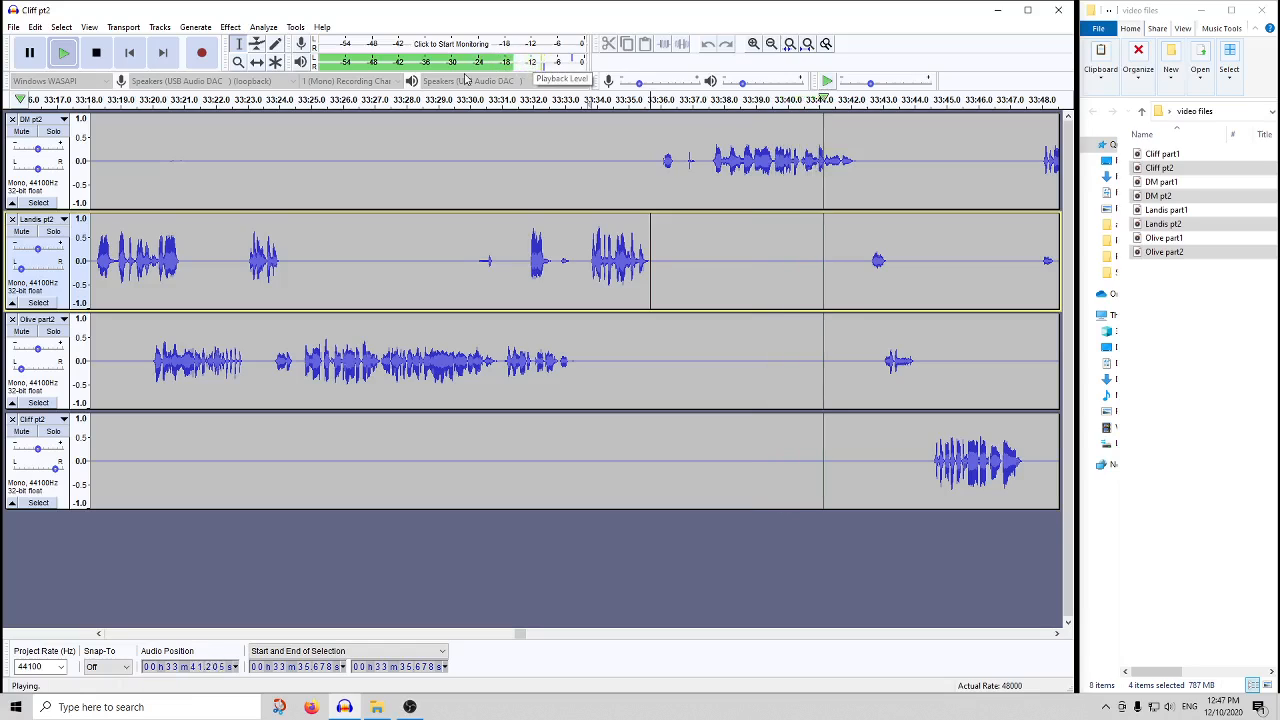
key(shift+Left)
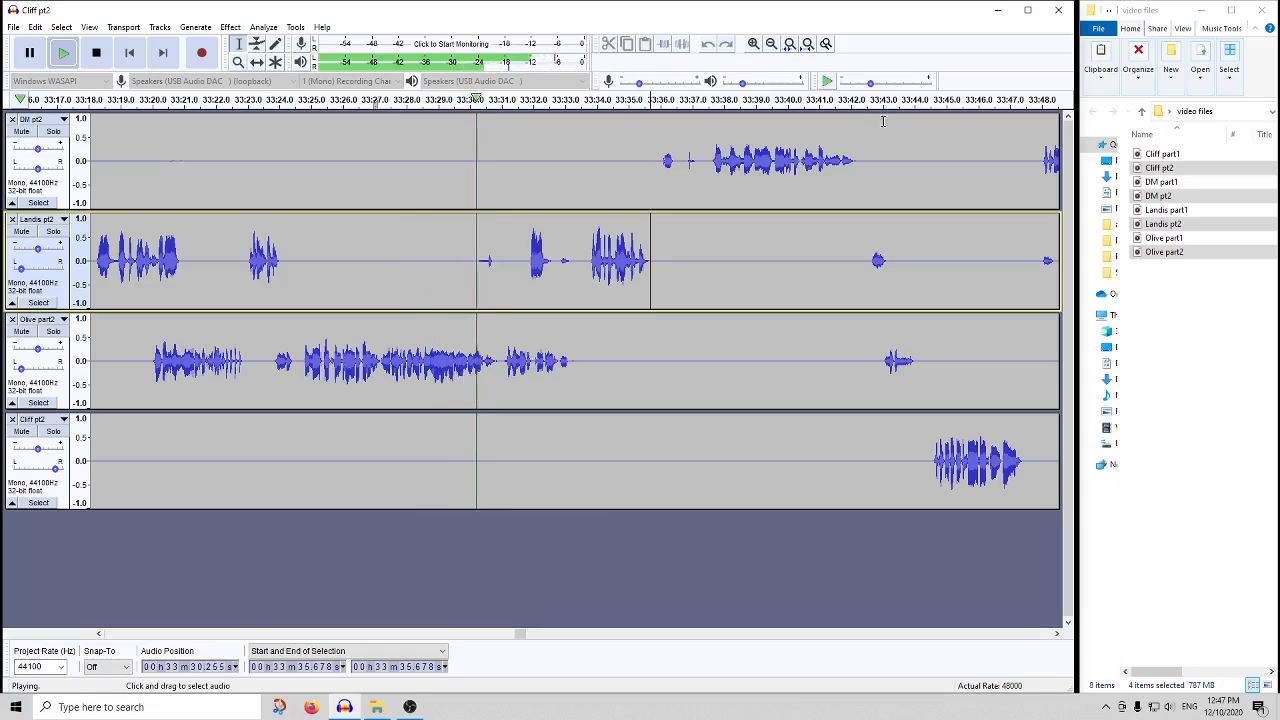
click(952, 100)
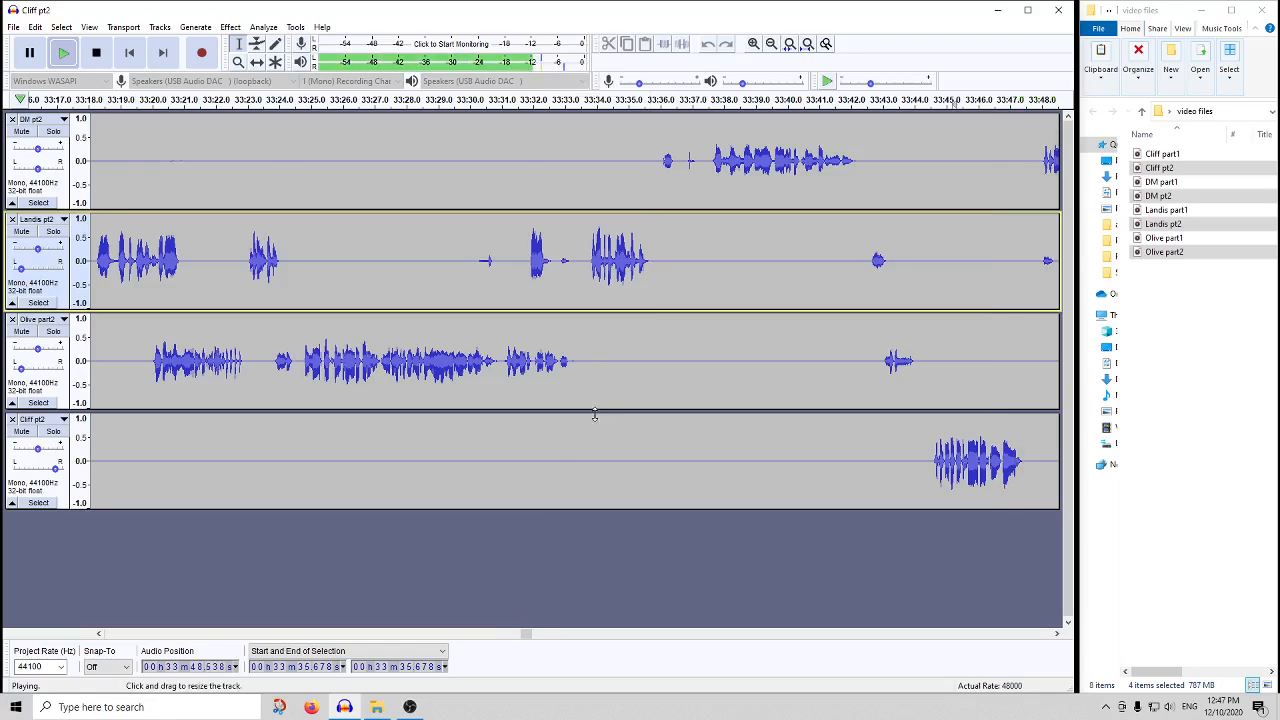
double_click(566, 449)
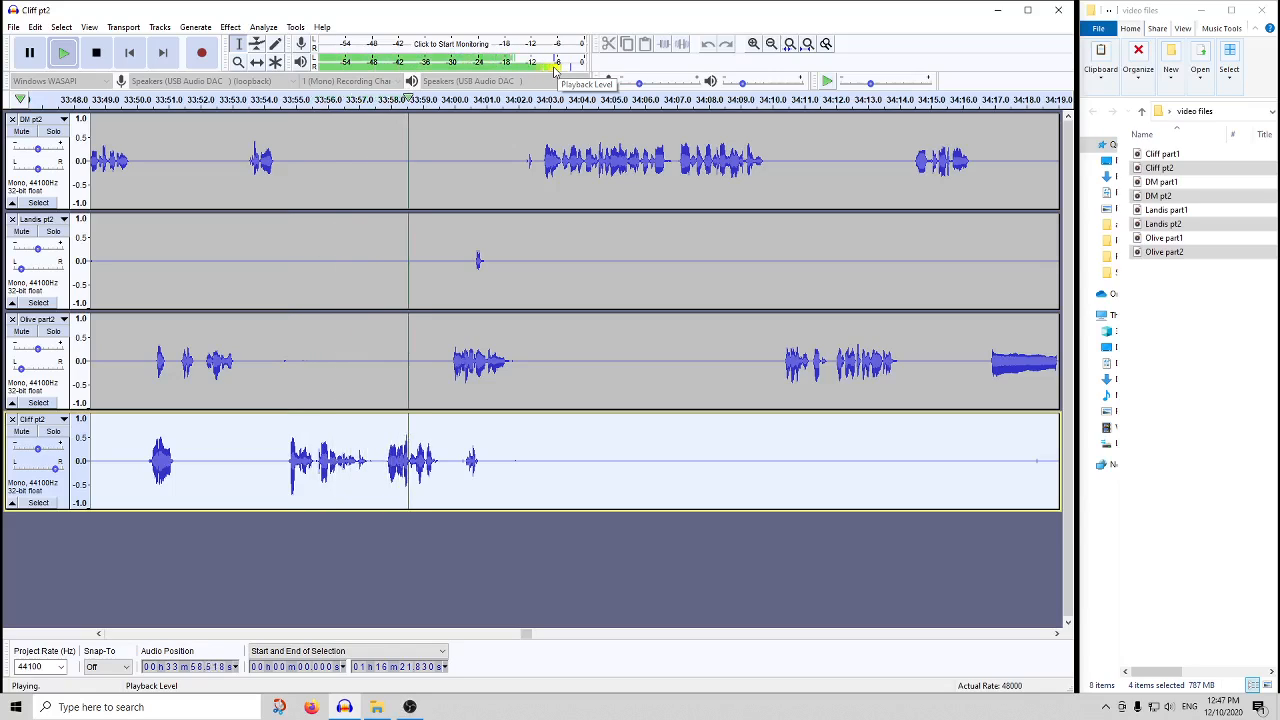
click(97, 53)
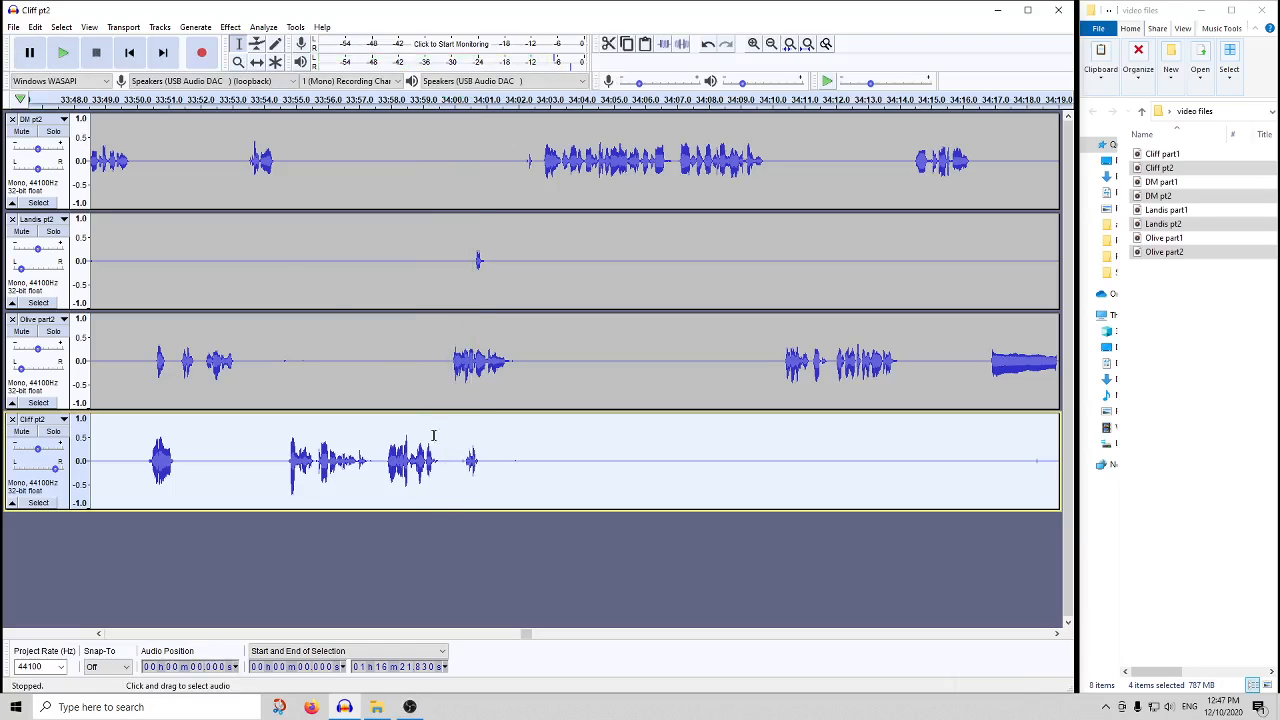
- Play the four-track mix from about 34:32 to check the level of the longer Cliff pt2 speech
click(373, 464)
scroll(363, 457, down, 3)
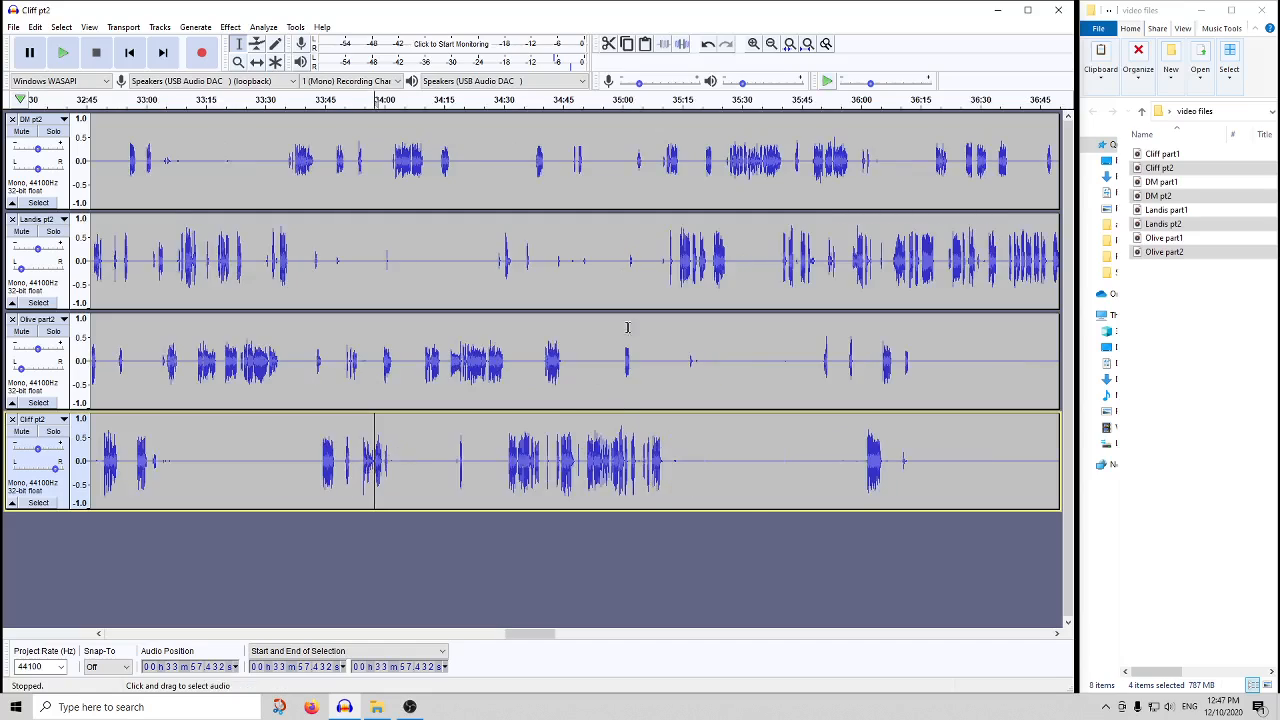
click(515, 100)
scroll(510, 105, up, 3)
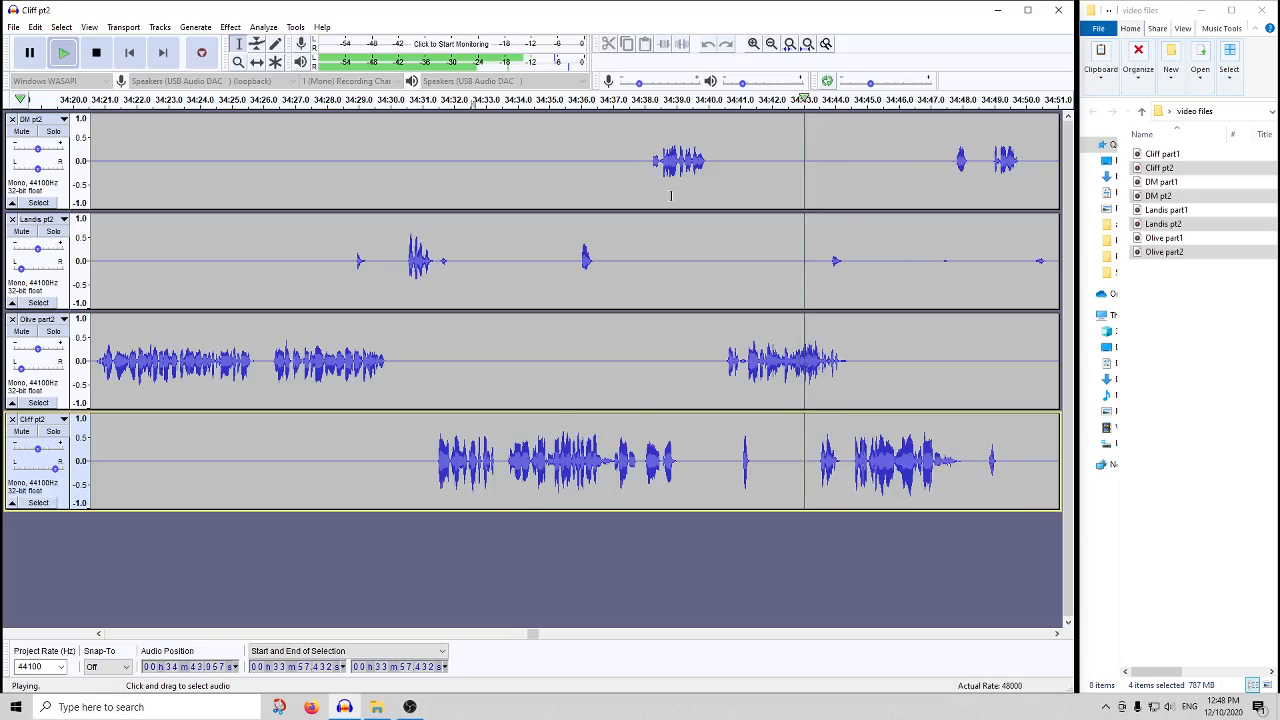
scroll(647, 204, right, 2)
scroll(620, 208, right, 4)
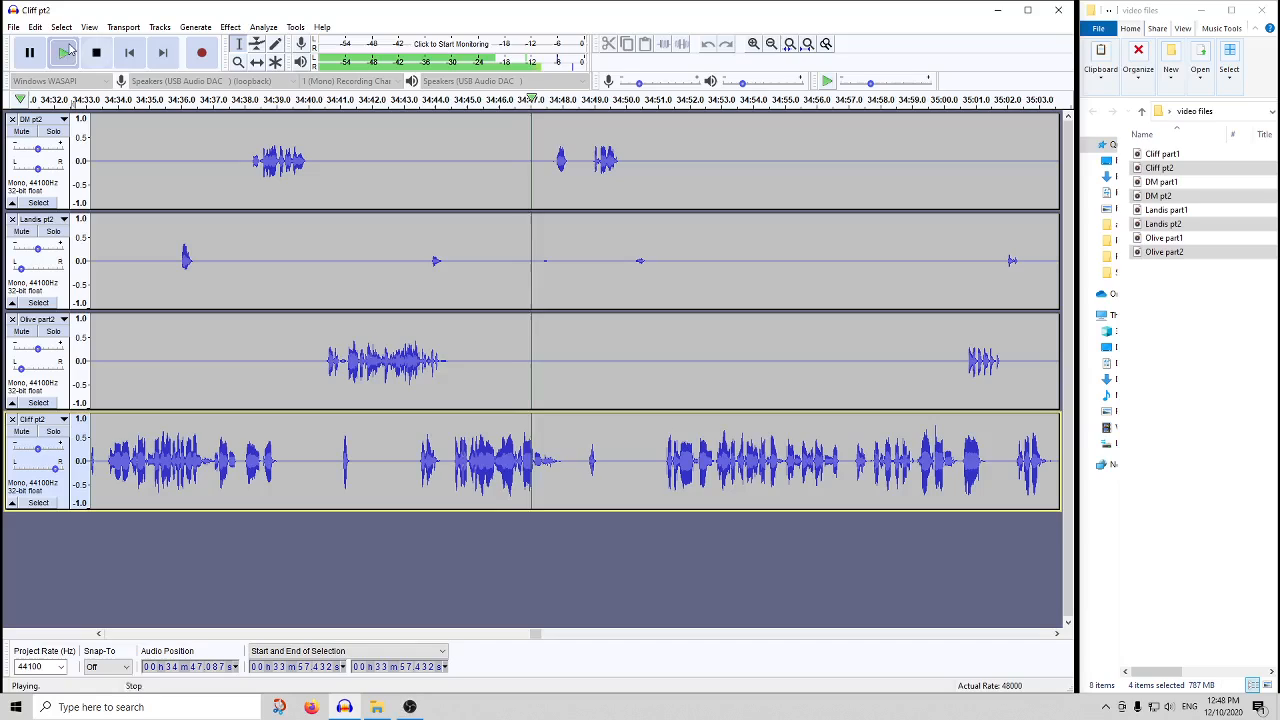
click(84, 58)
- Apply the Noise Gate with its current settings to Cliff pt2 from 03:24.123 to 09:56.254
double_click(657, 452)
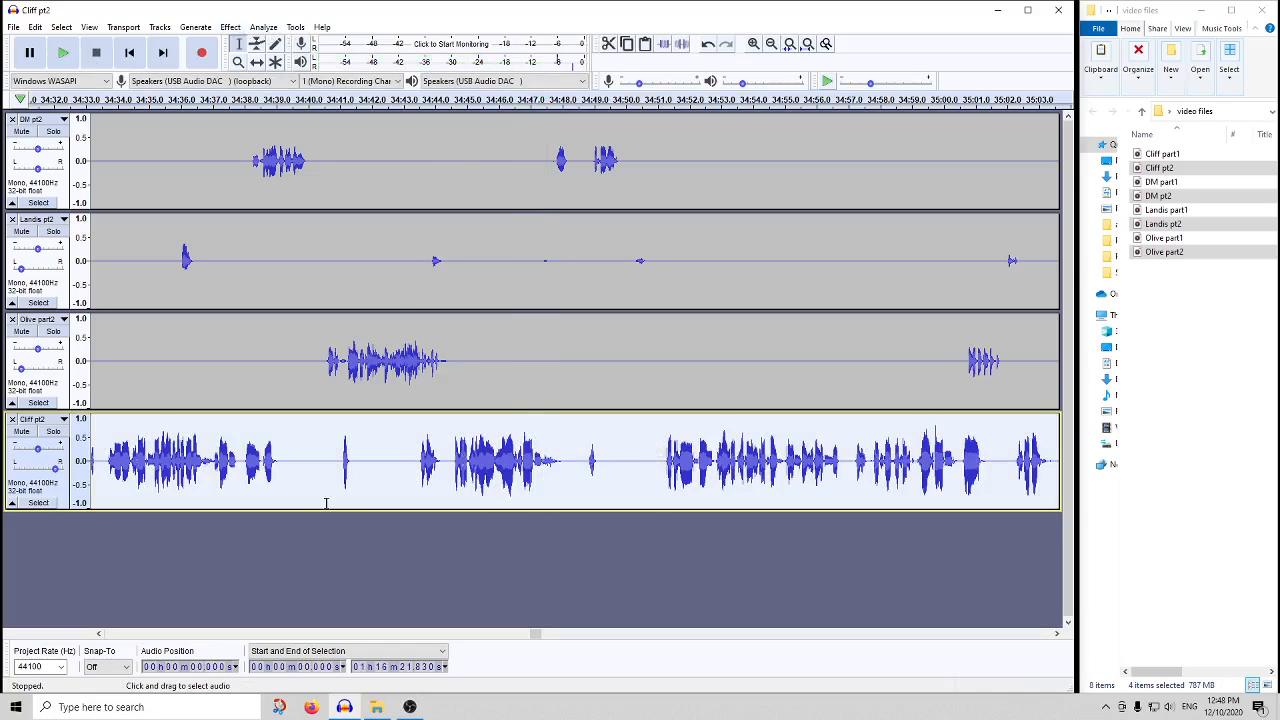
scroll(410, 485, down, 6)
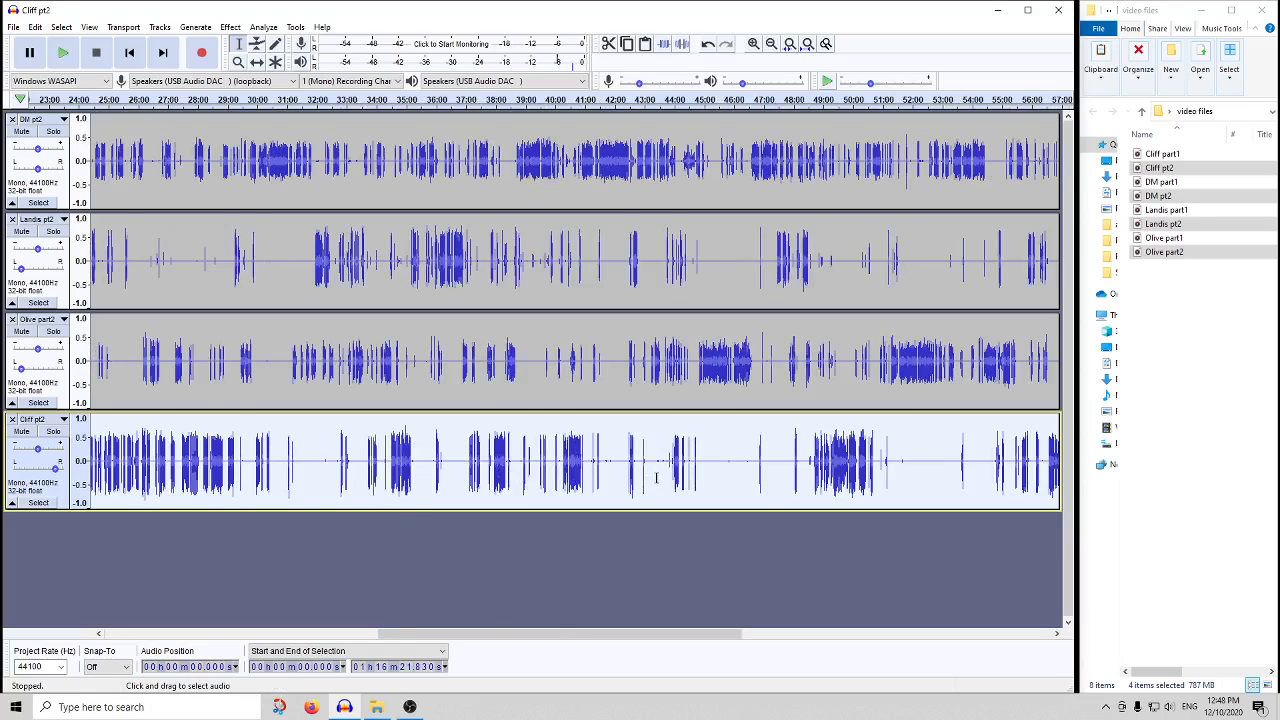
scroll(670, 472, down, 2)
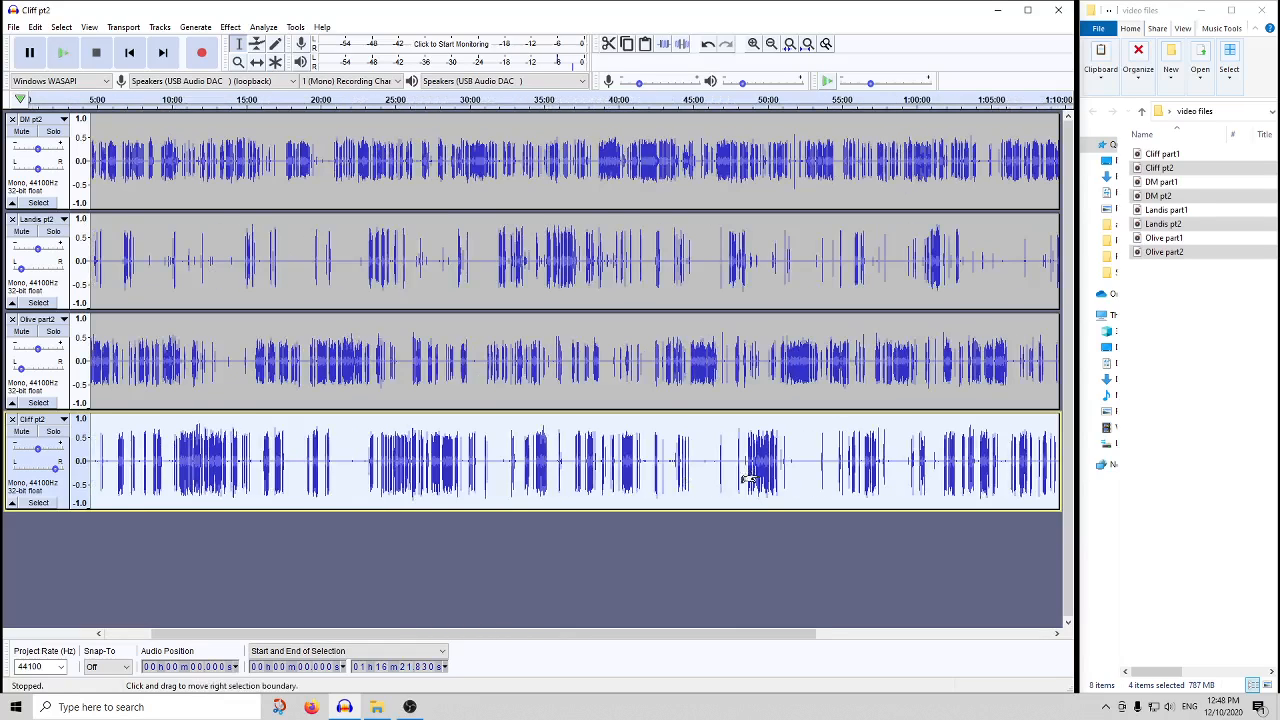
scroll(714, 449, down, 2)
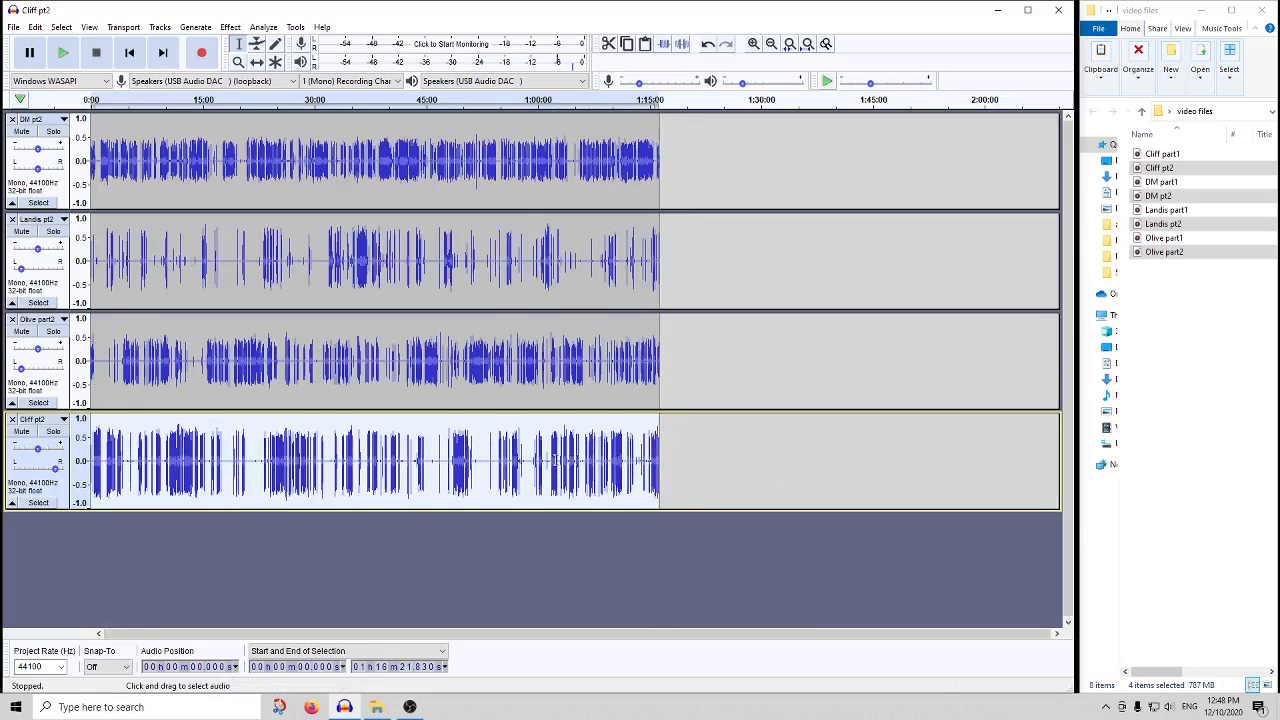
drag(585, 460, 398, 461)
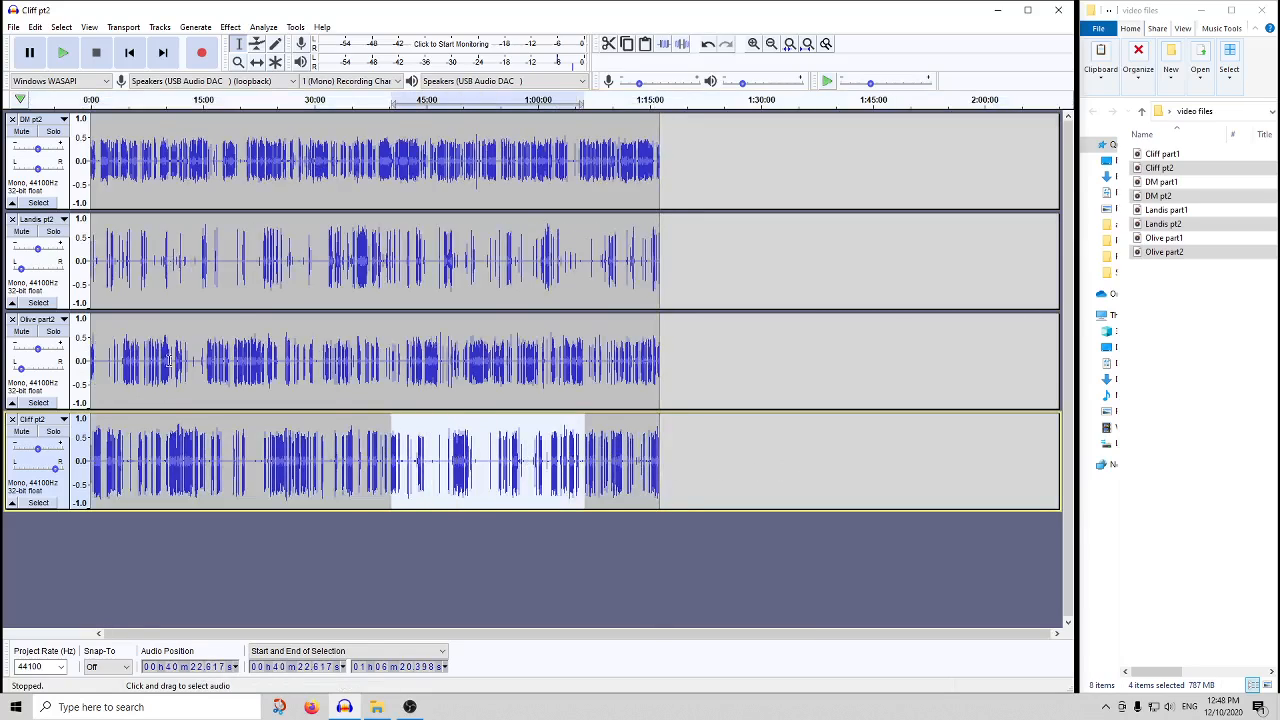
drag(116, 437, 165, 440)
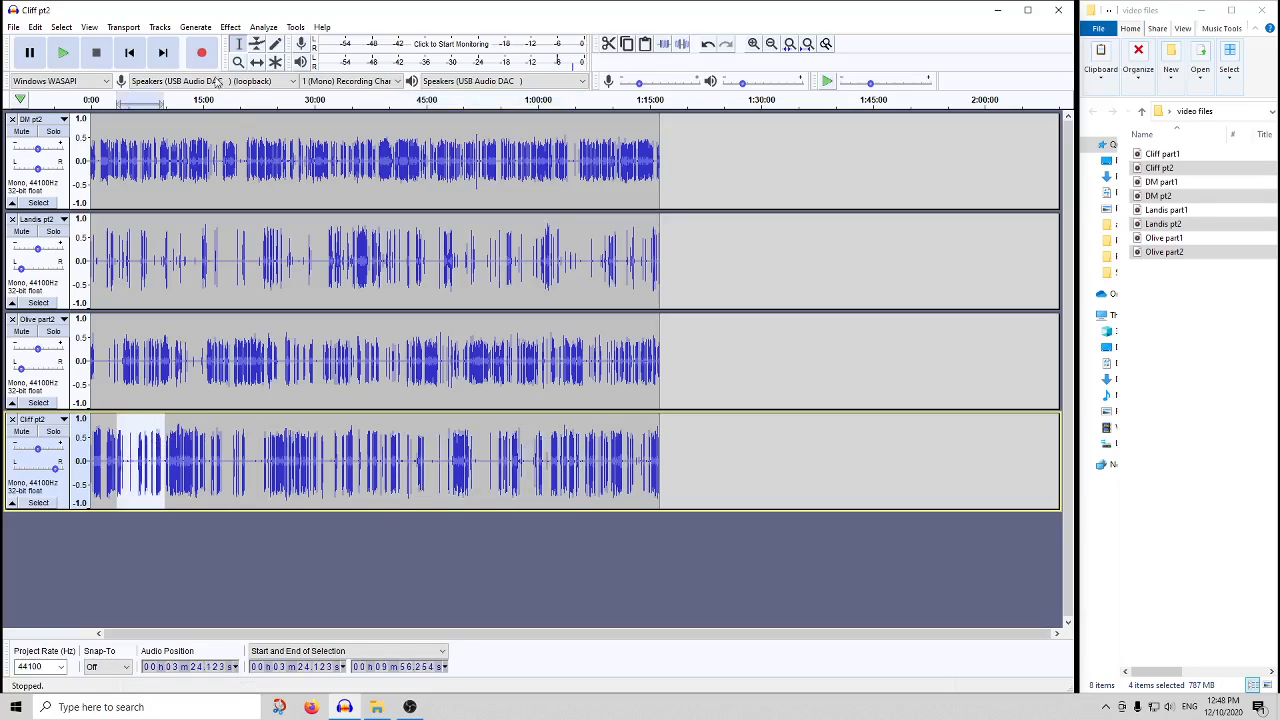
click(230, 27)
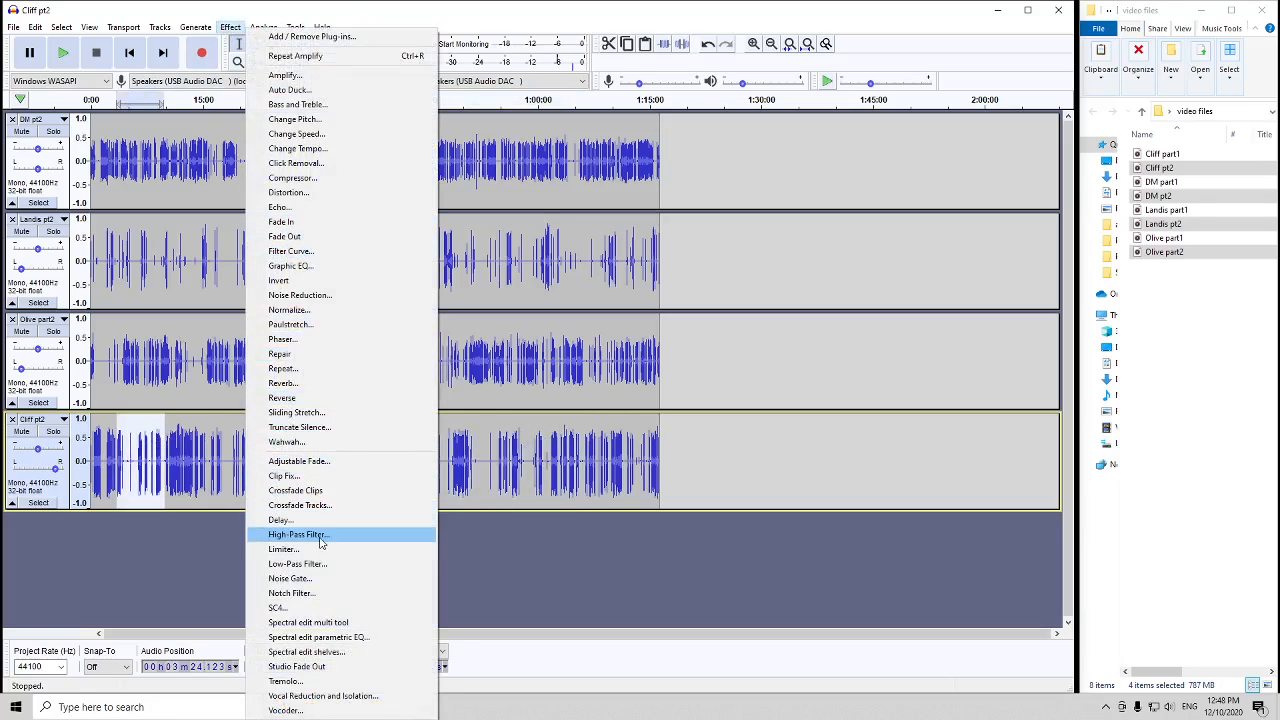
click(329, 578)
key(Return)
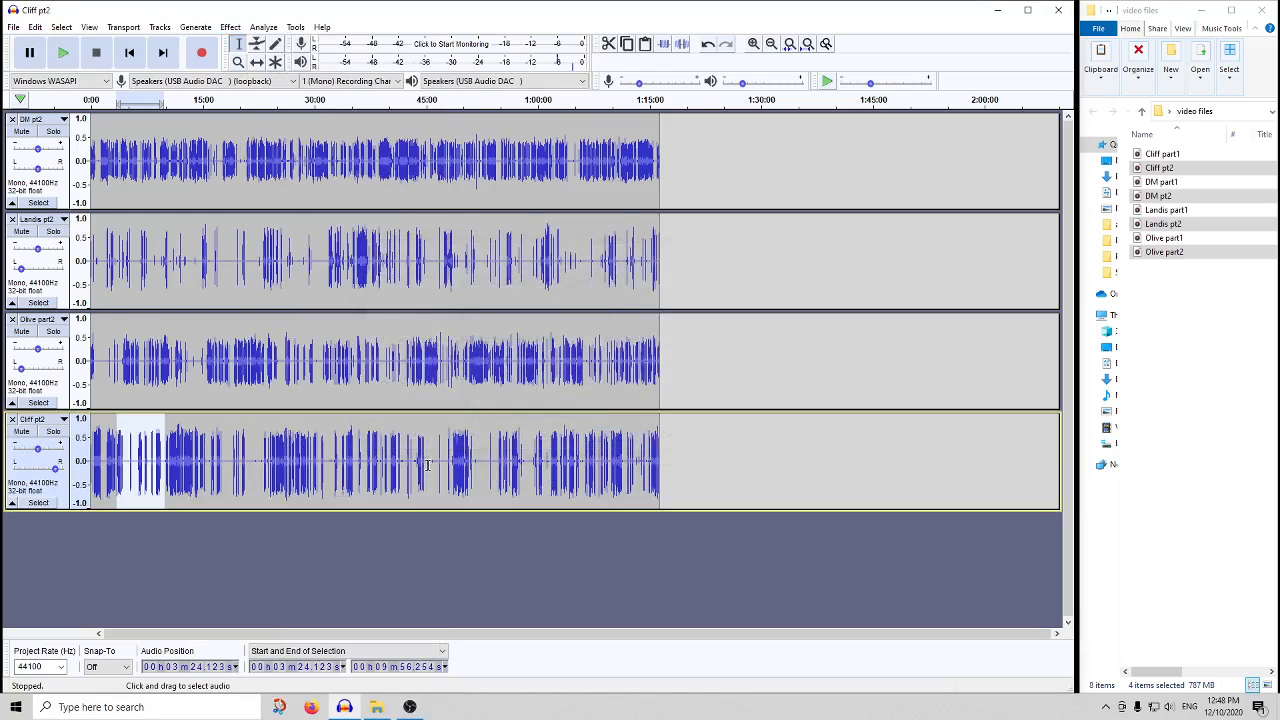
- Apply the Noise Gate with its current settings to Cliff pt2 from 44:56.572 to 1:01:51.815
drag(427, 465, 550, 467)
click(236, 29)
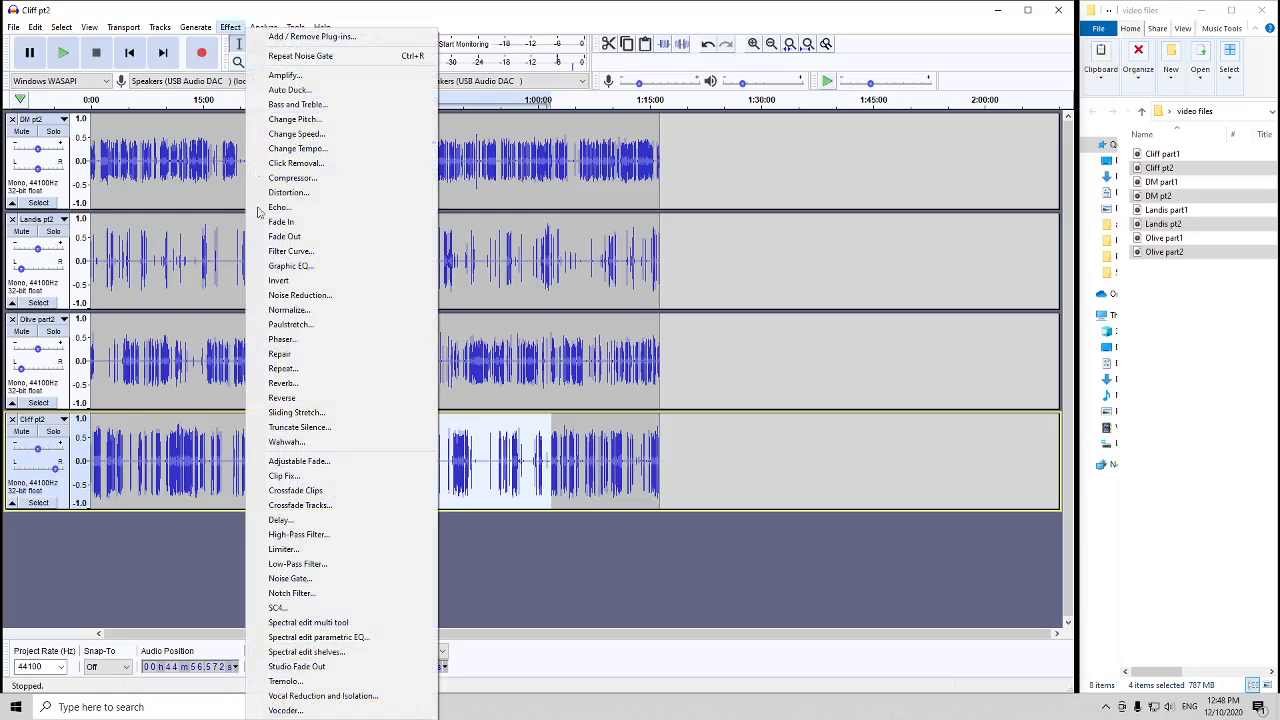
click(285, 578)
key(Return)
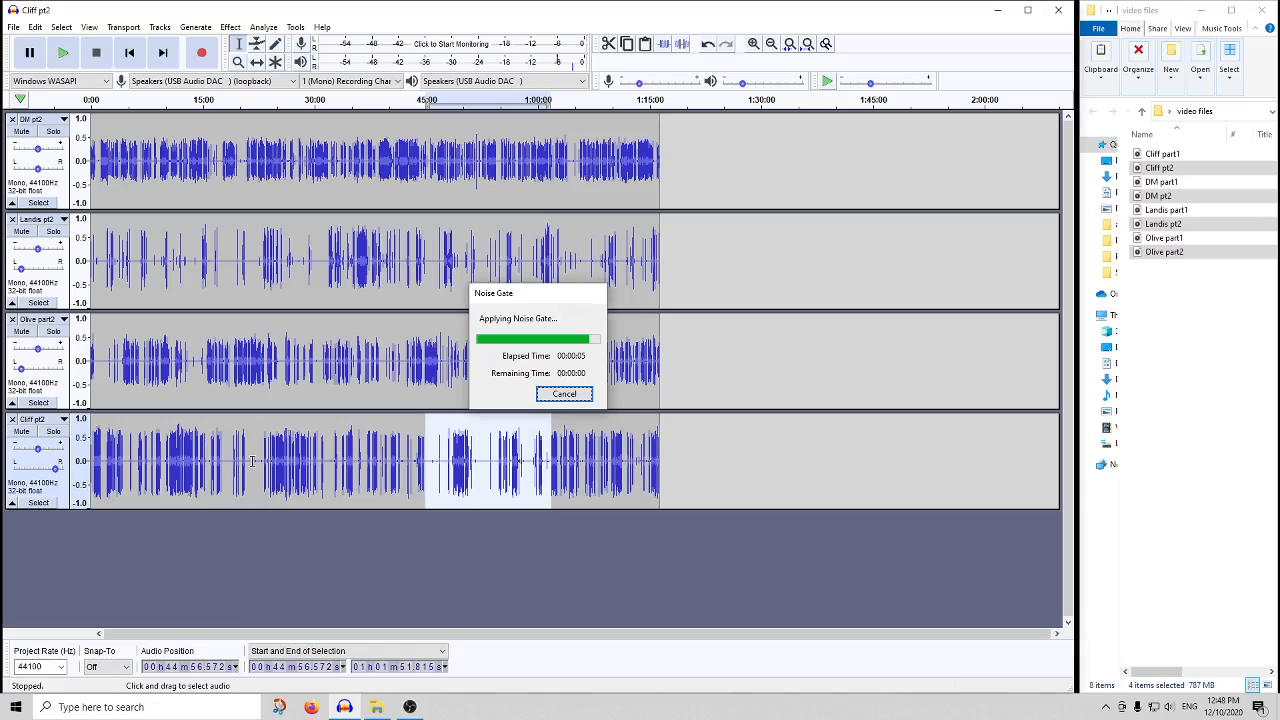
- Gate Cliff pt2 from 20:51.596 to 28:06.700 with -12 dB level reduction, -30 dB threshold and 250 ms attack/decay
drag(246, 462, 298, 462)
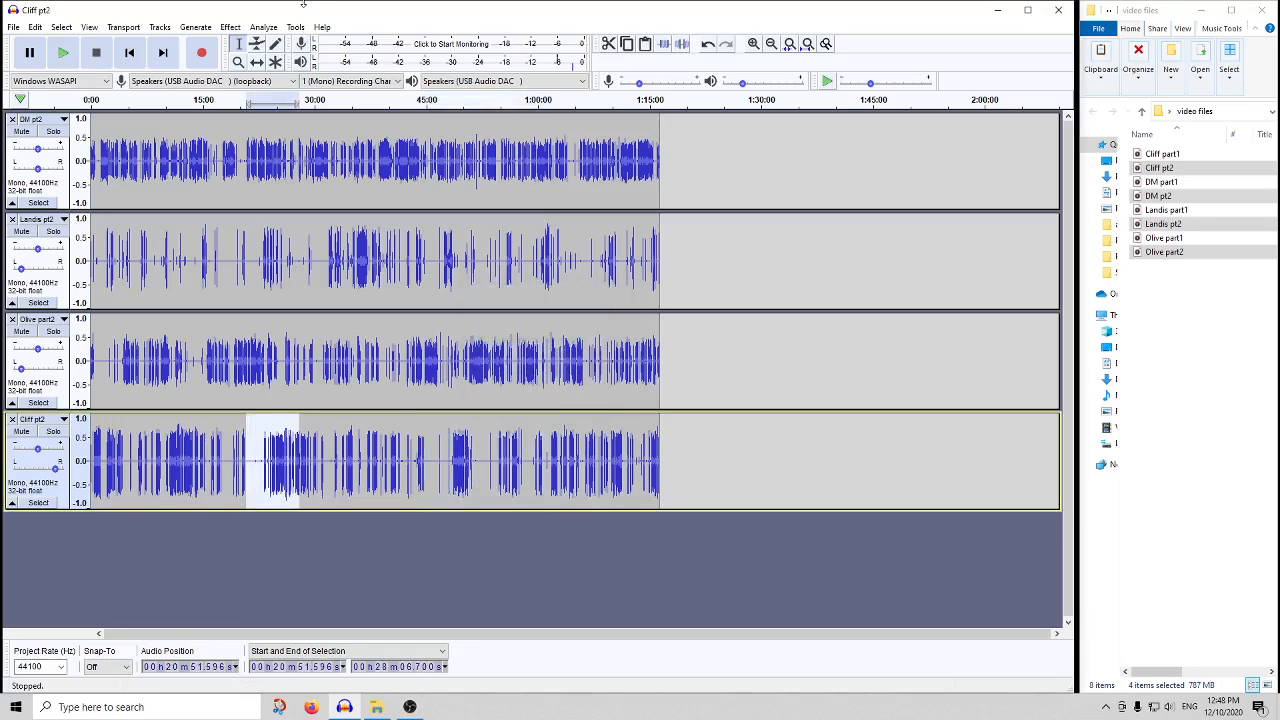
click(238, 28)
click(290, 573)
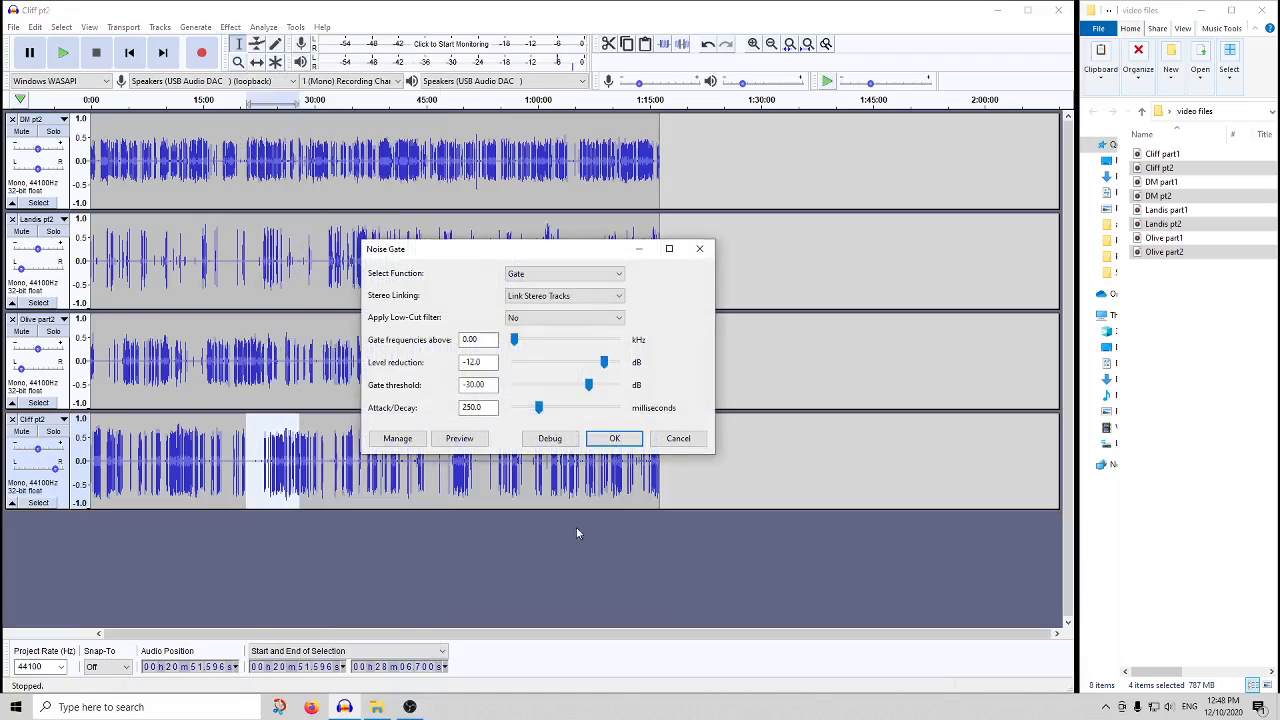
click(612, 438)
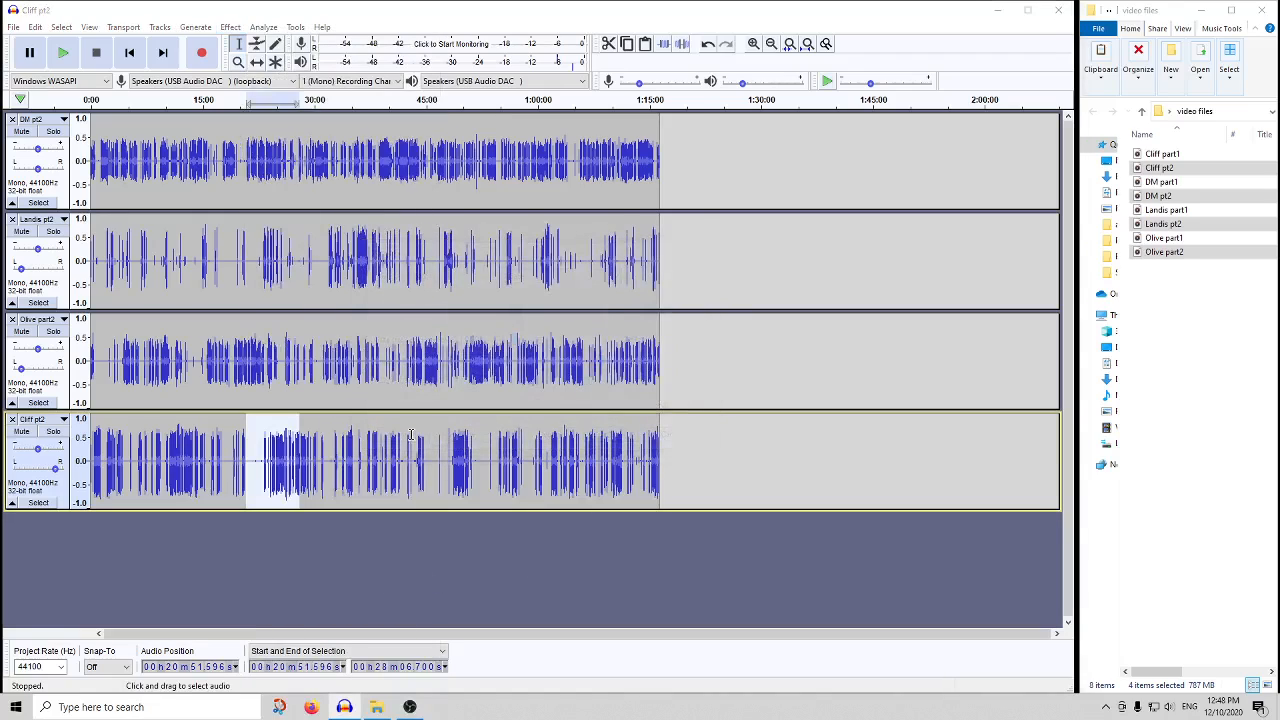
- Amplify the entire Cliff pt2 track using the gain proposed by the Amplify effect
double_click(318, 445)
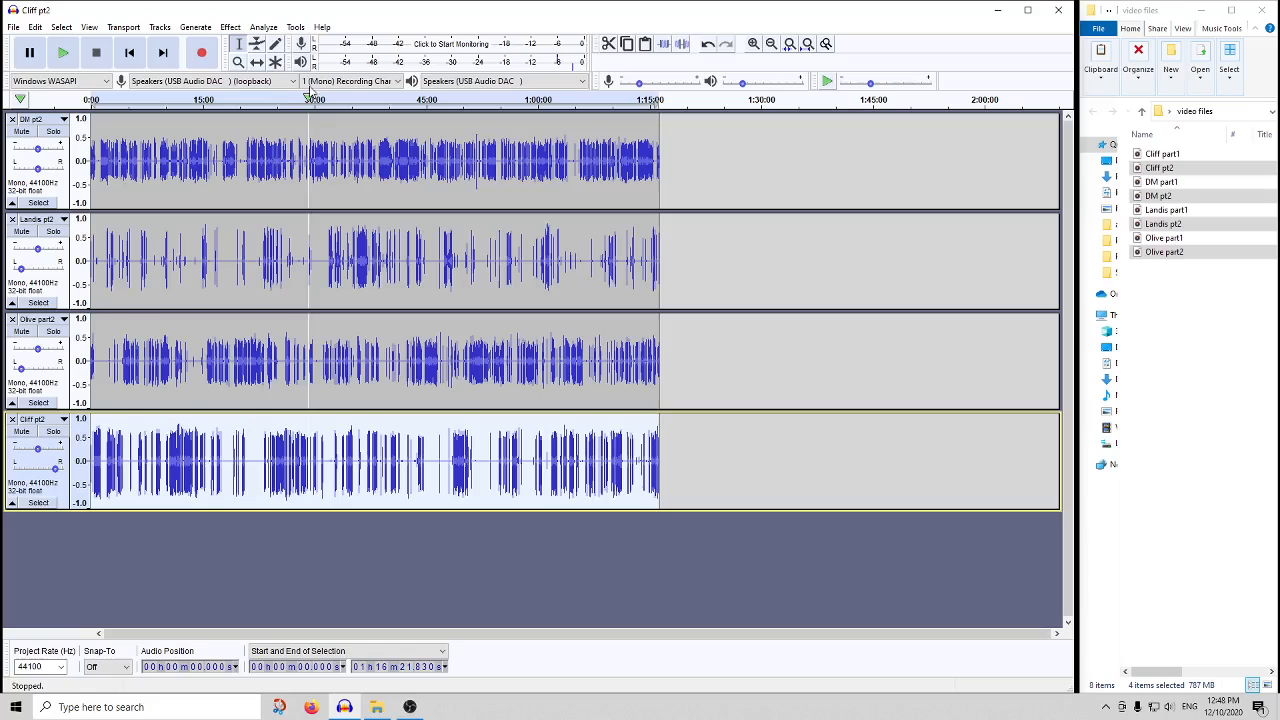
click(231, 27)
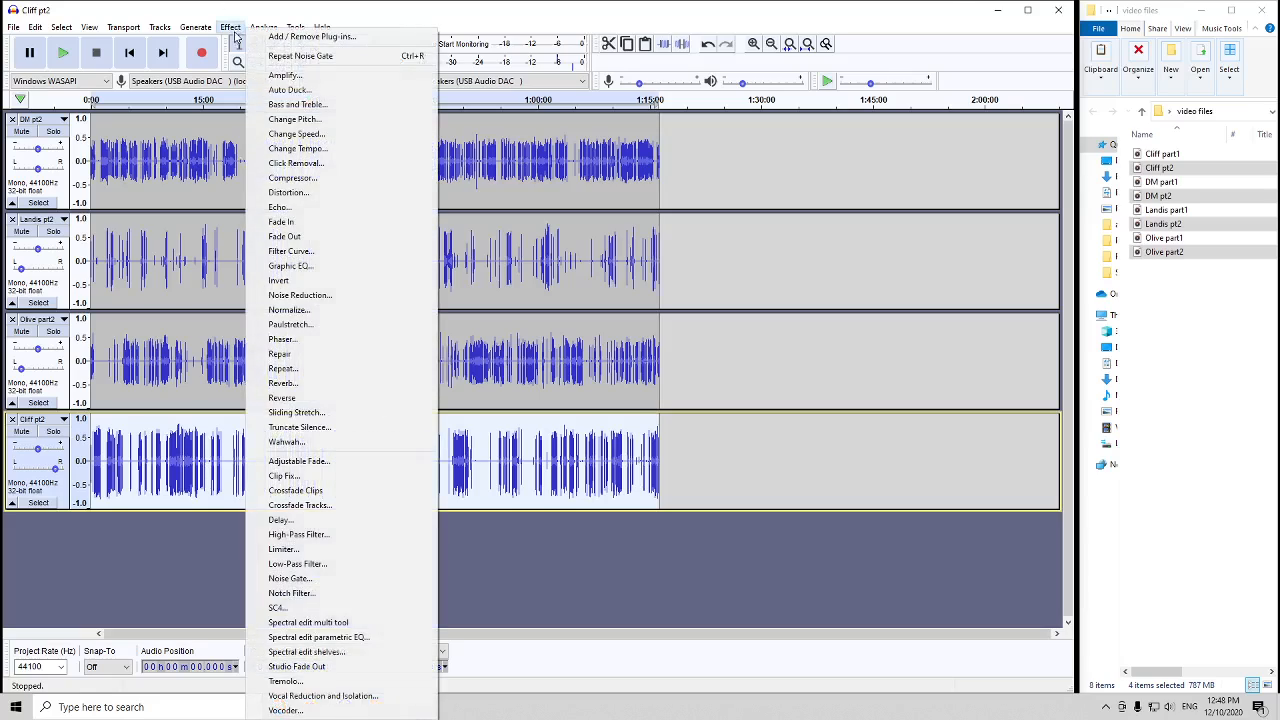
click(275, 76)
key(Return)
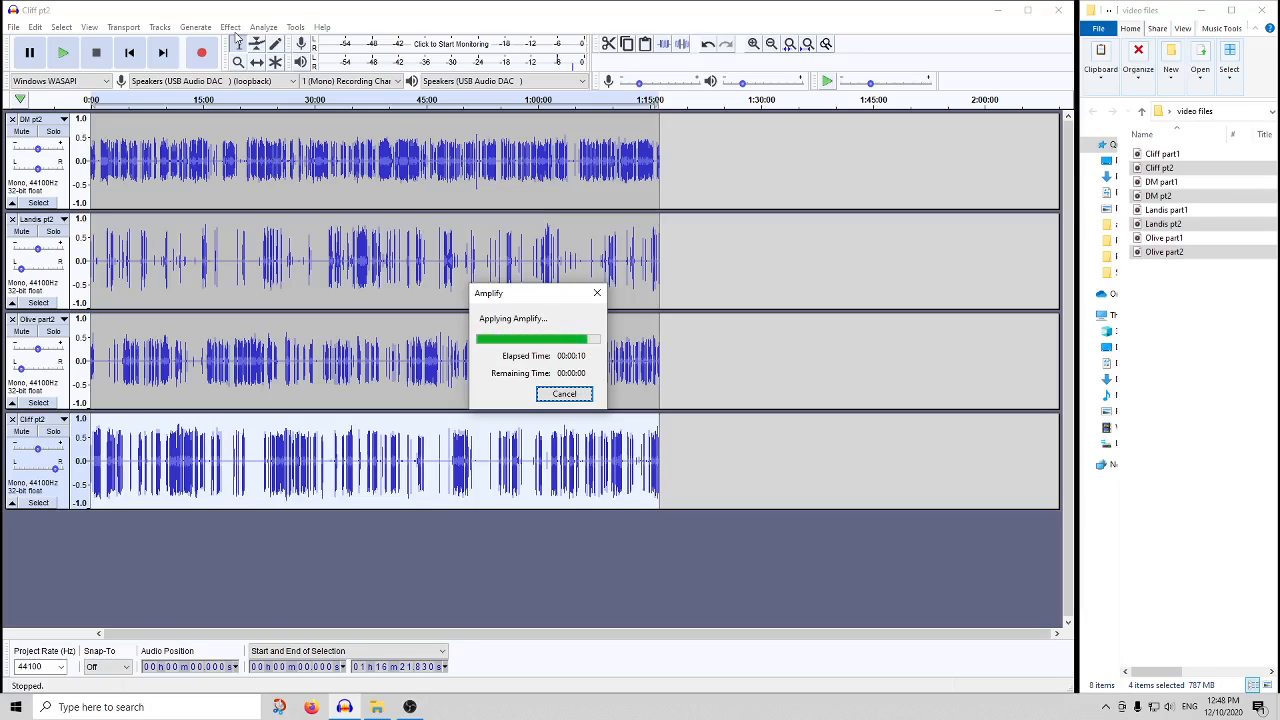
- Apply the Compressor to the entire Cliff pt2 track with its current settings
click(231, 27)
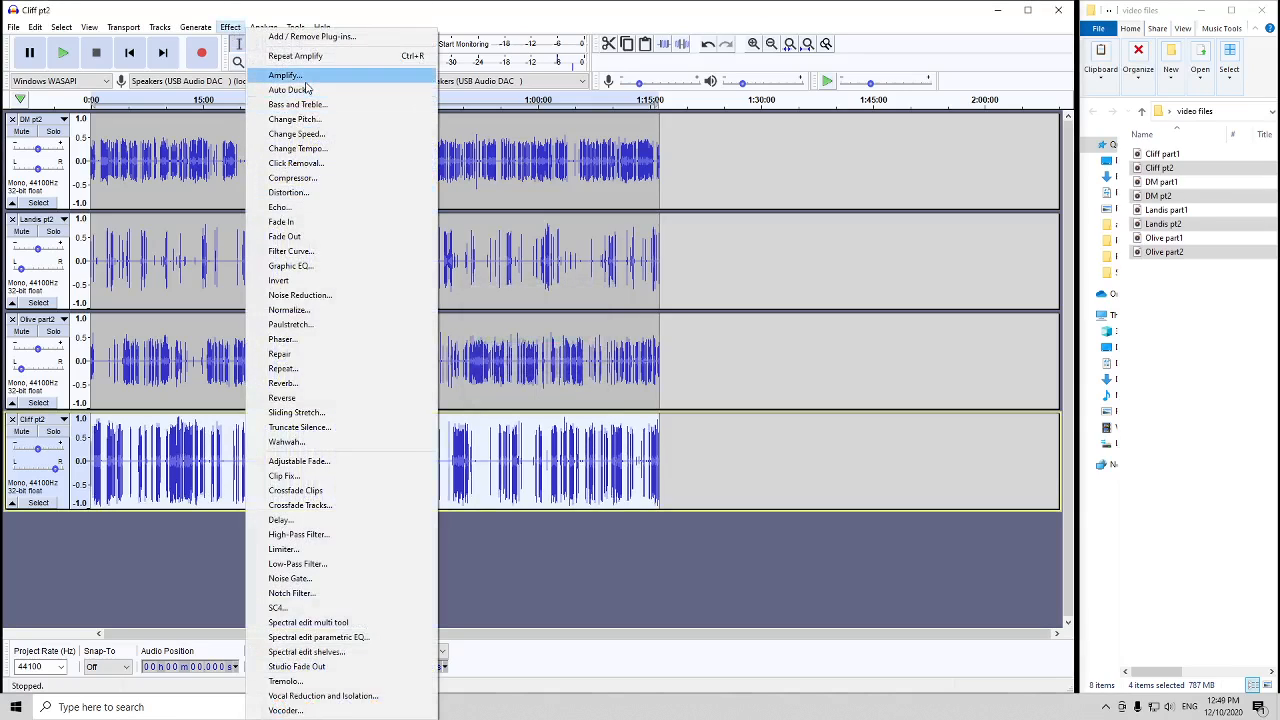
click(320, 177)
key(Return)
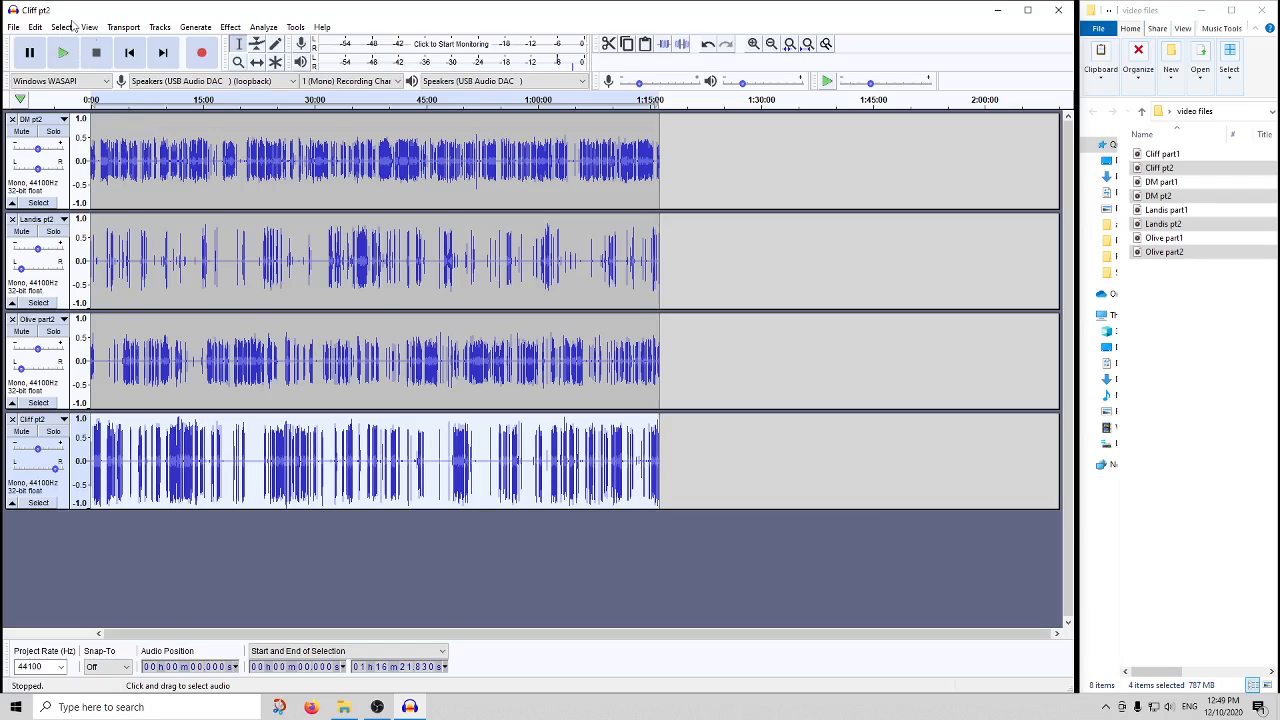
click(382, 709)
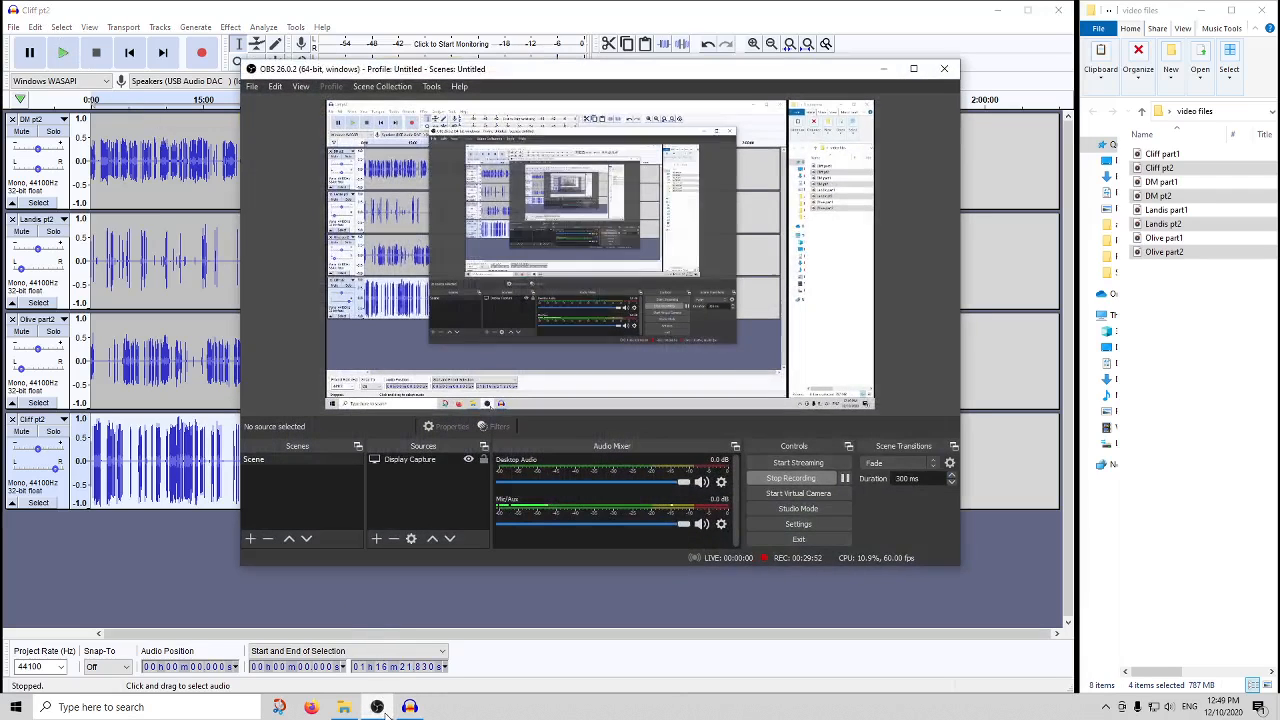
click(380, 708)
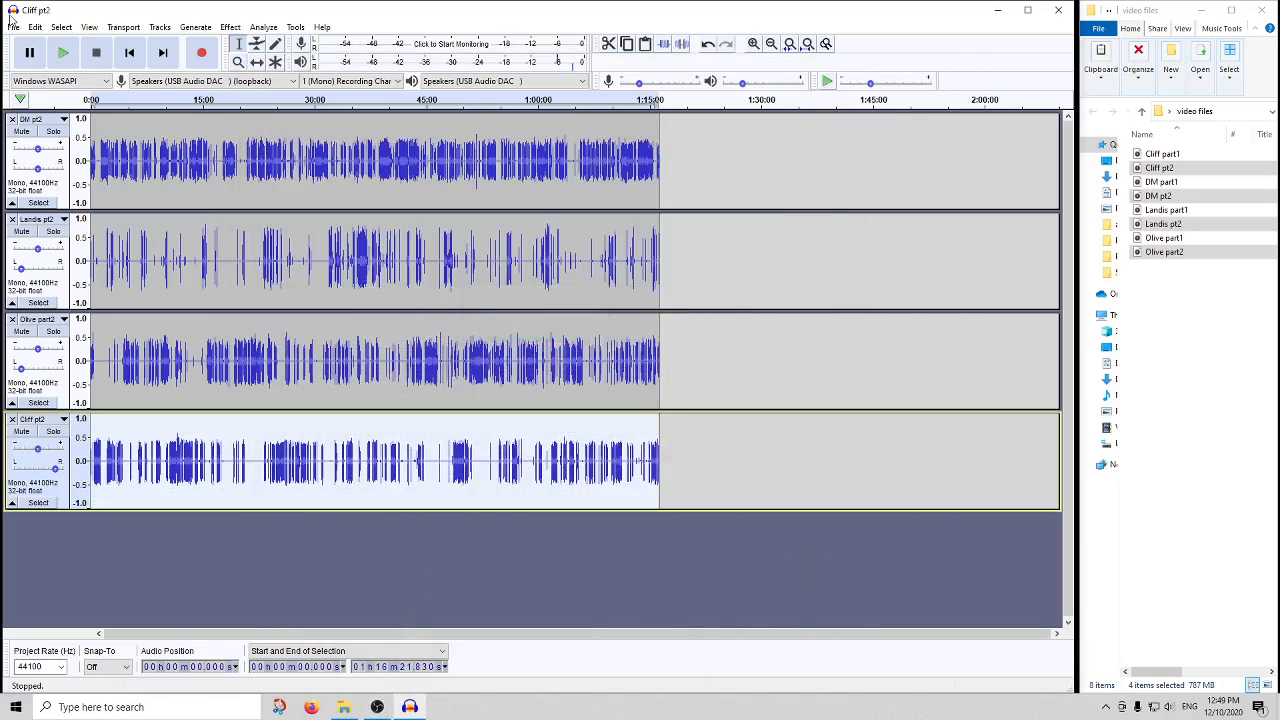
click(230, 27)
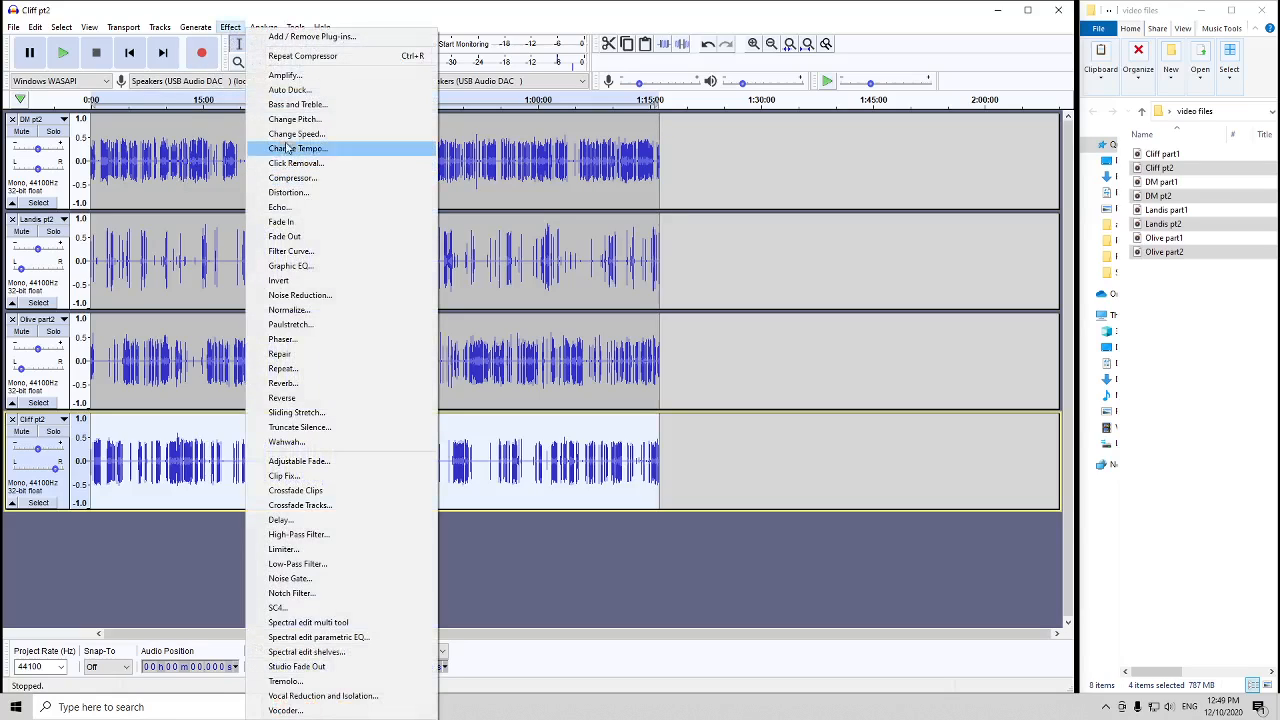
click(275, 76)
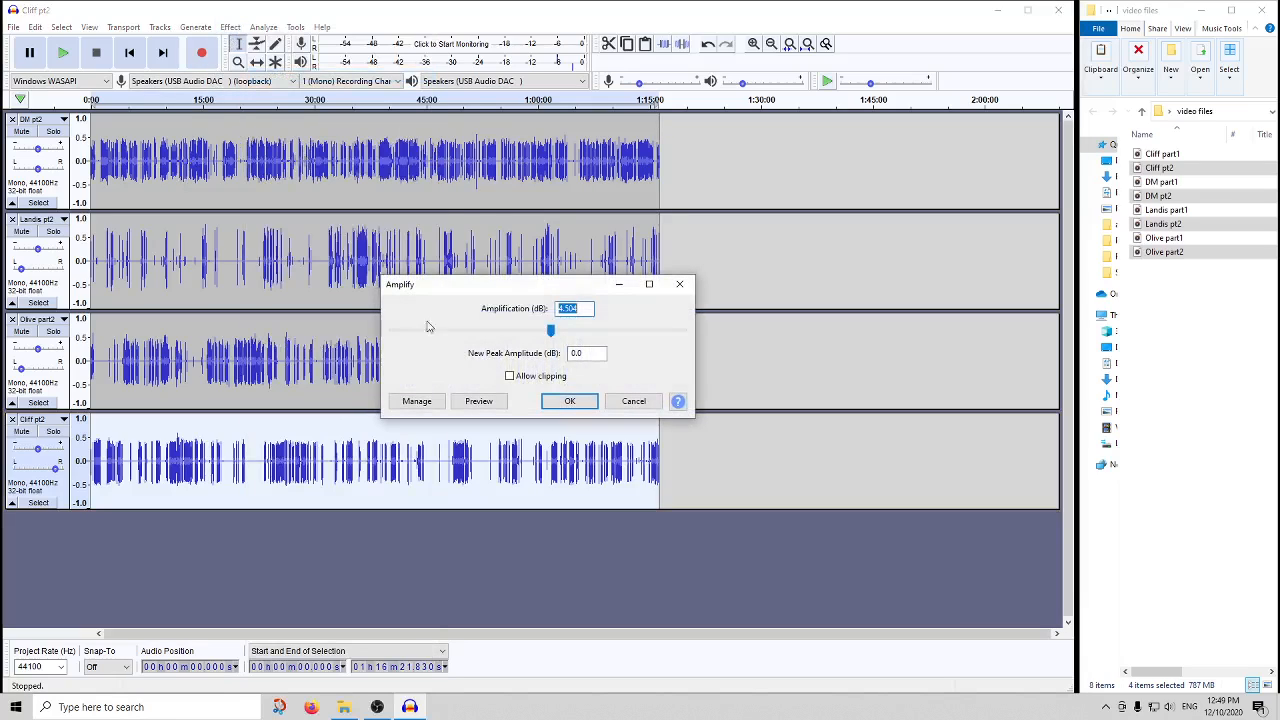
click(634, 401)
- Play the four-track mix from about 55:27 to check how loud the compressed Cliff pt2 speech is
click(545, 455)
scroll(445, 448, up, 5)
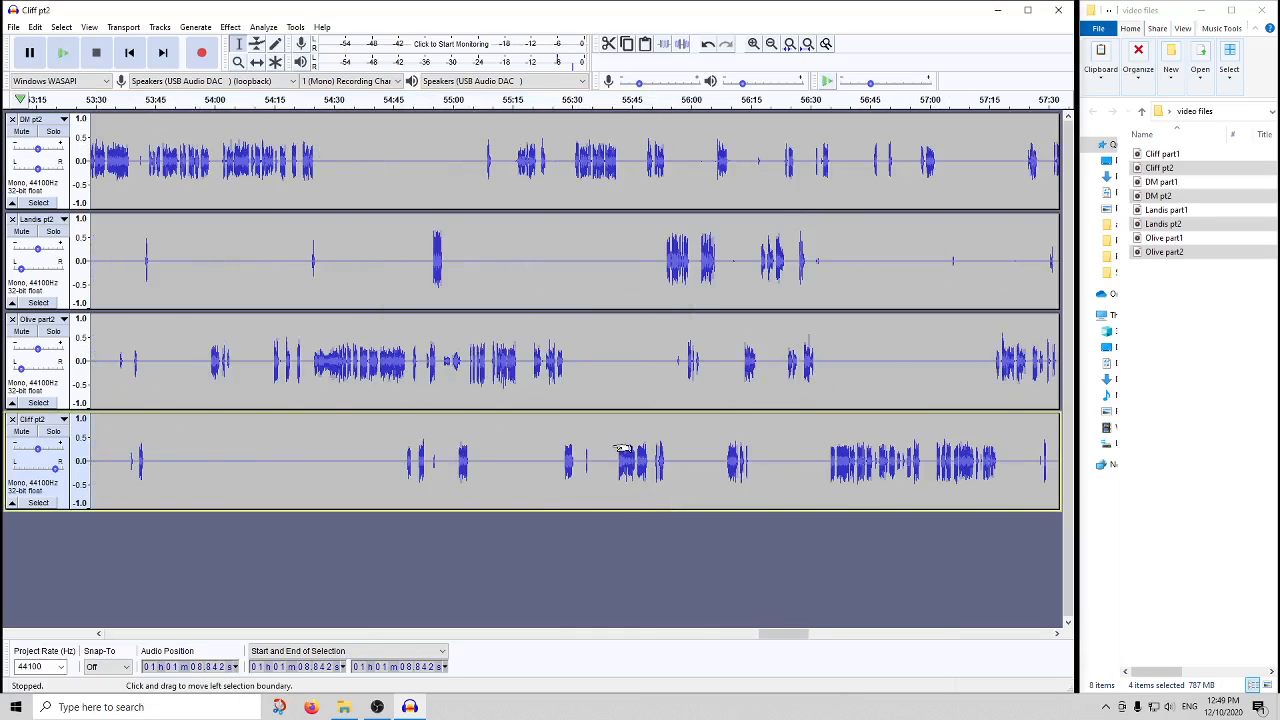
scroll(622, 450, up, 1)
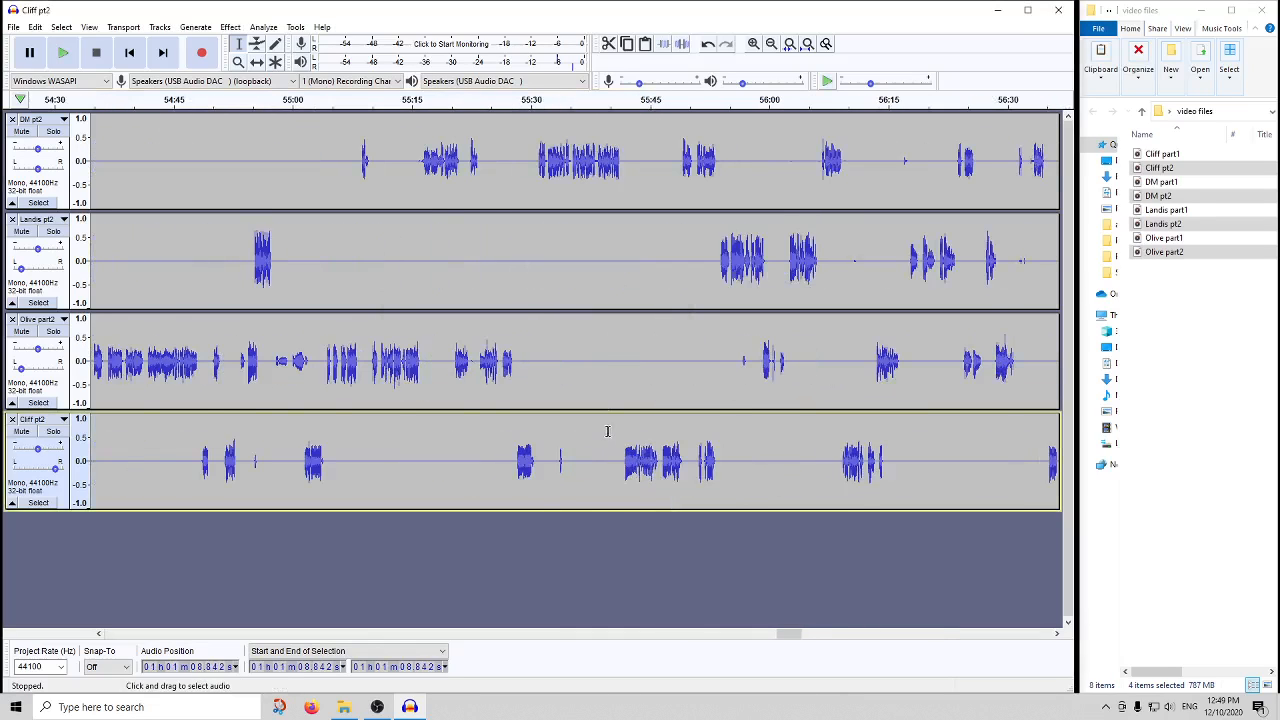
click(506, 101)
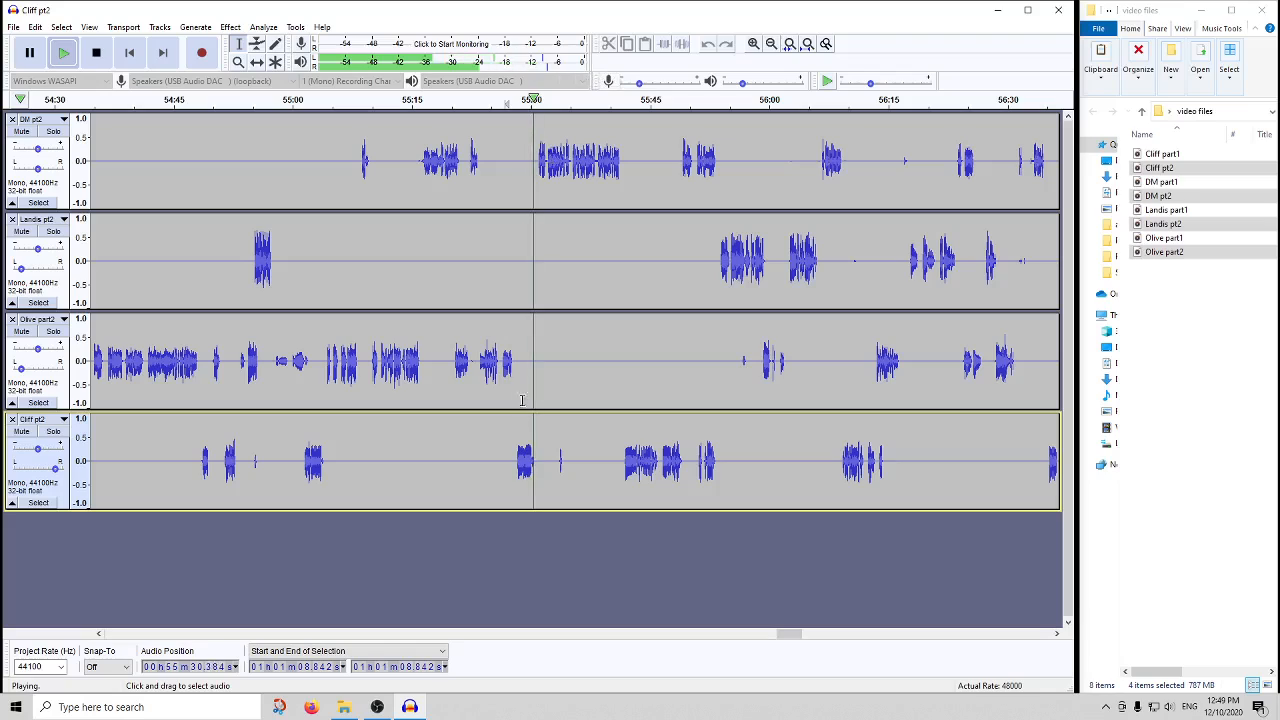
- Stop playback and amplify the entire Cliff pt2 track by 2 dB
double_click(518, 437)
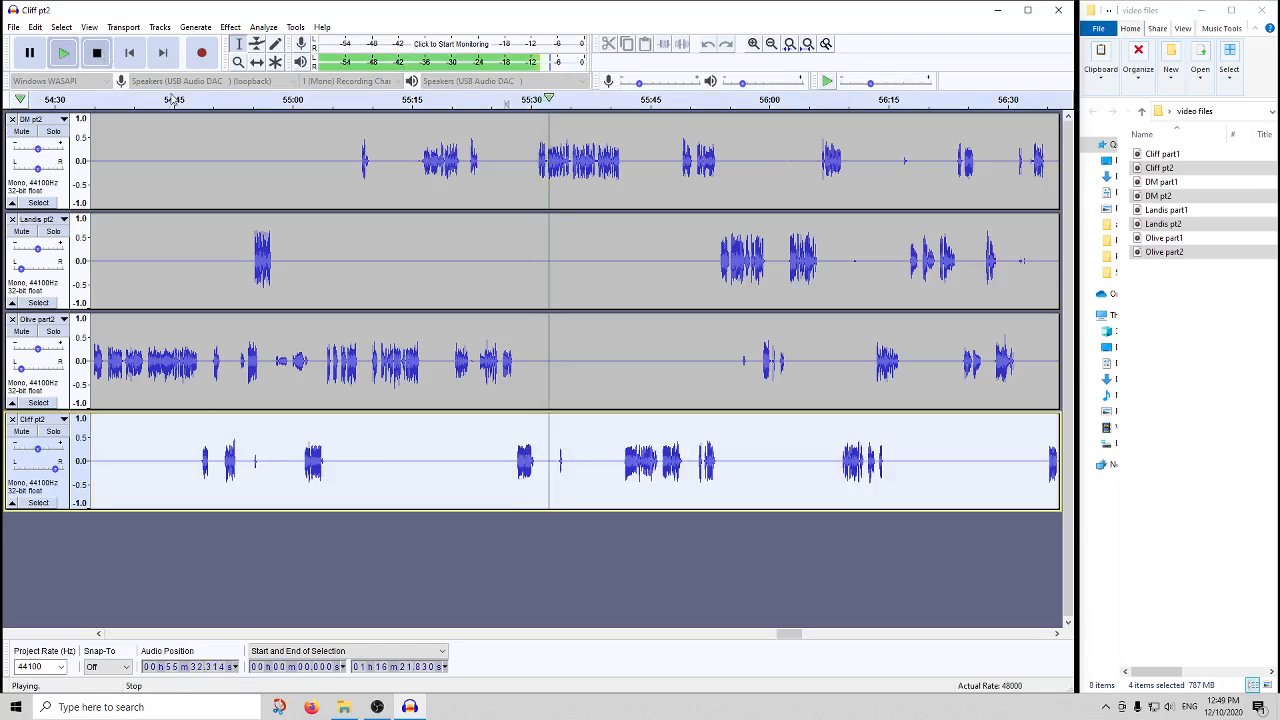
key(space)
click(228, 27)
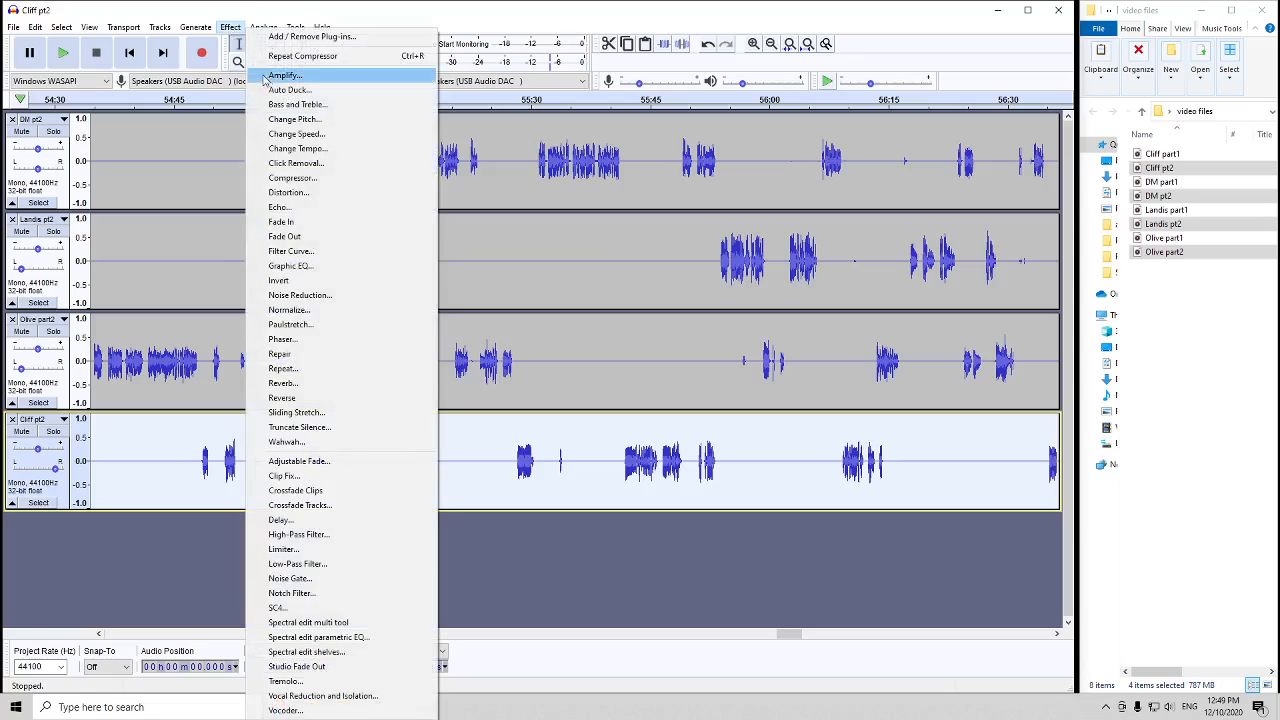
click(265, 78)
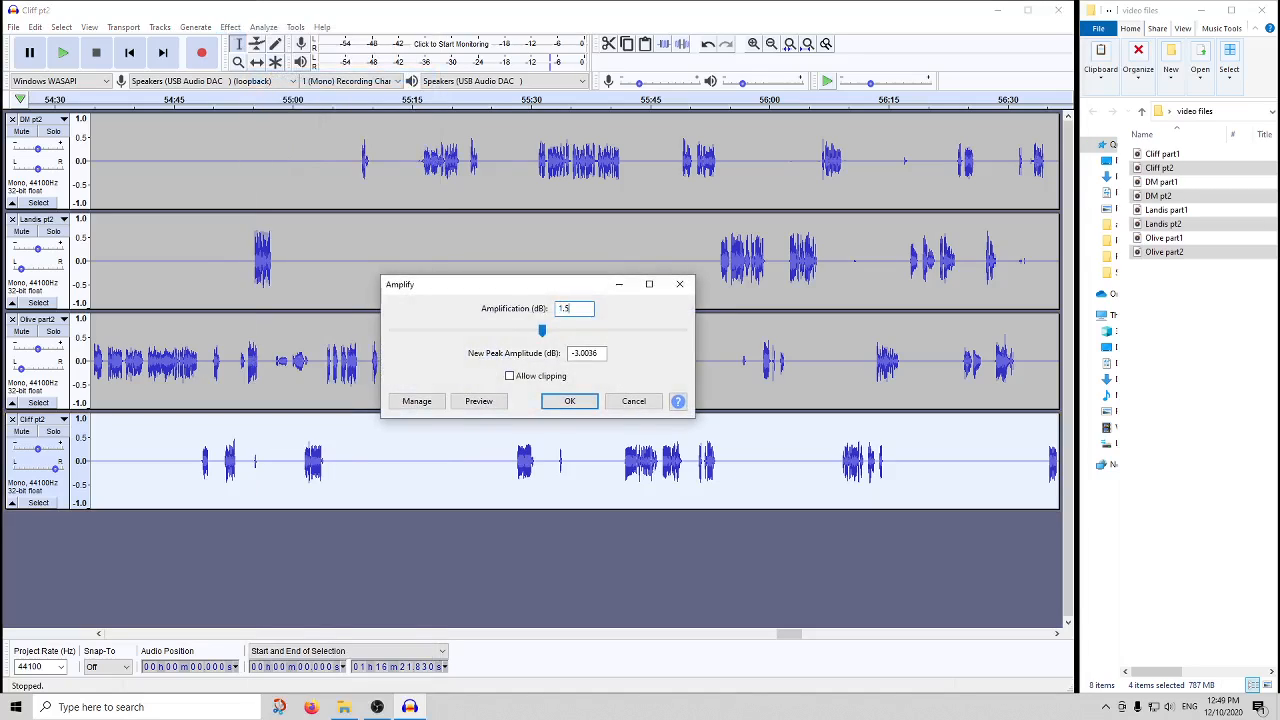
text(1.5)
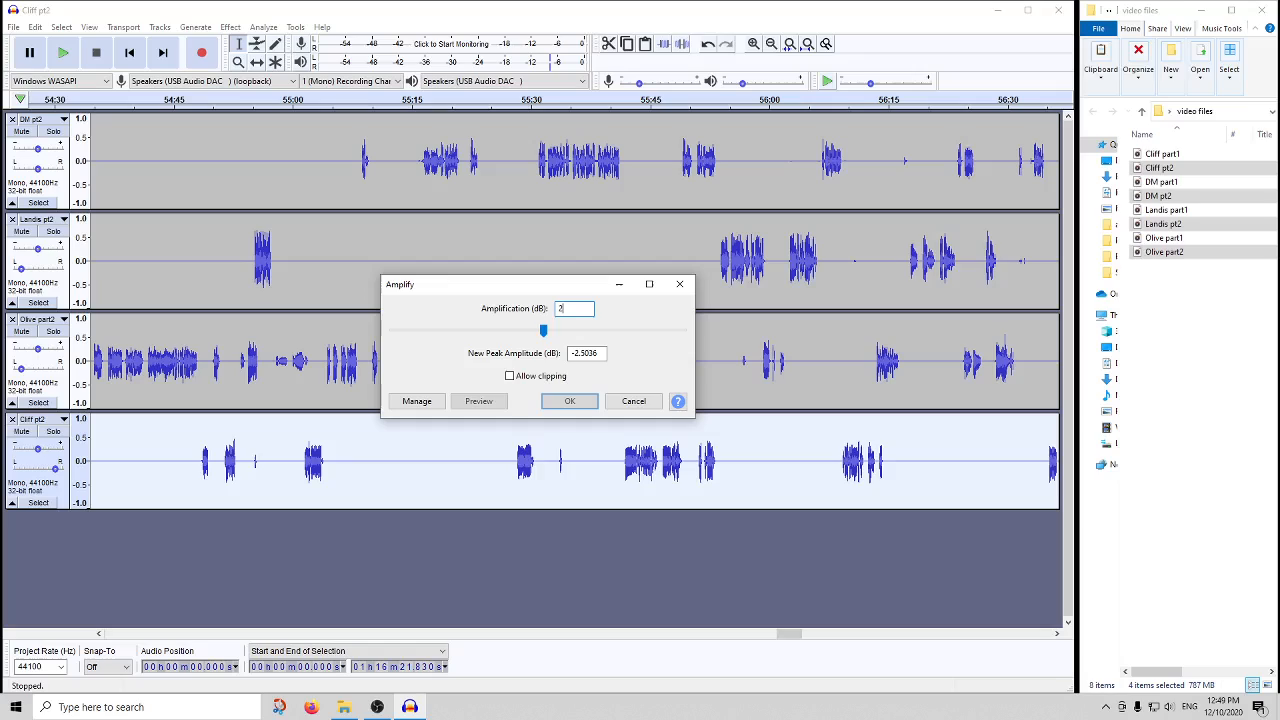
key(Return)
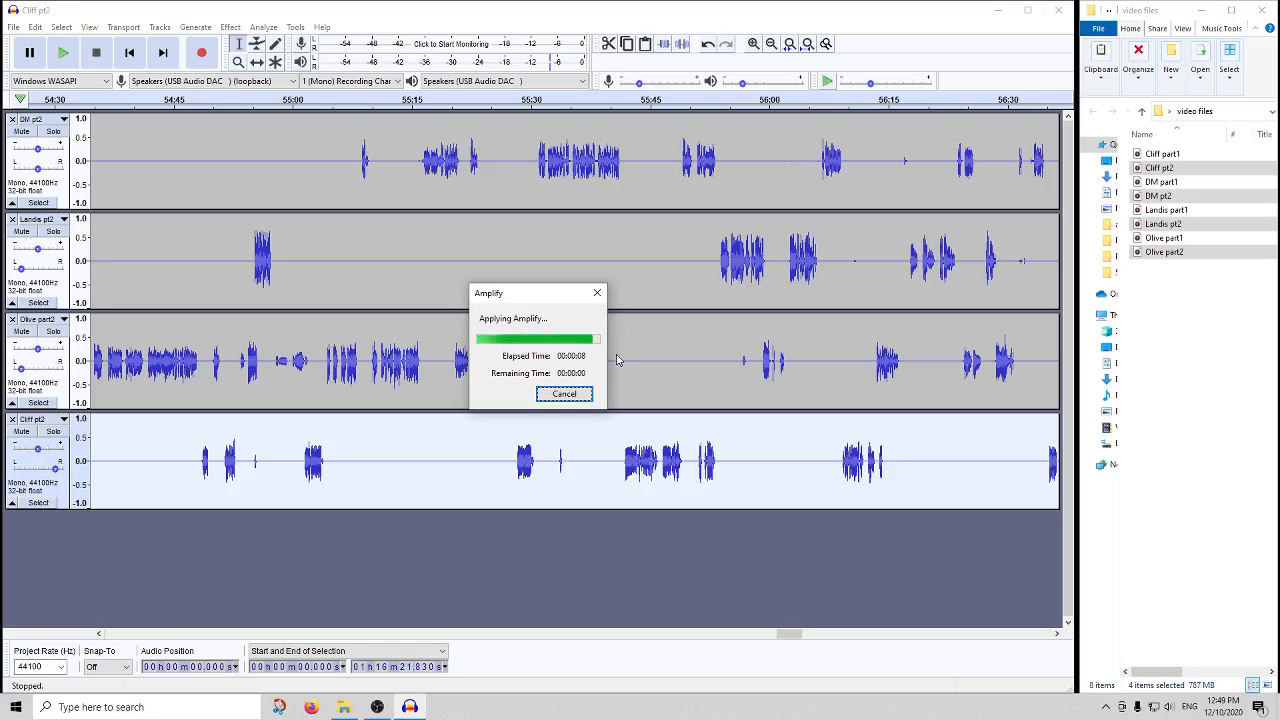
- Play the mix from about 55:21, 14:00, 14:10 and 15:05 to compare the loudness of Cliff pt2 with the other voices
click(459, 100)
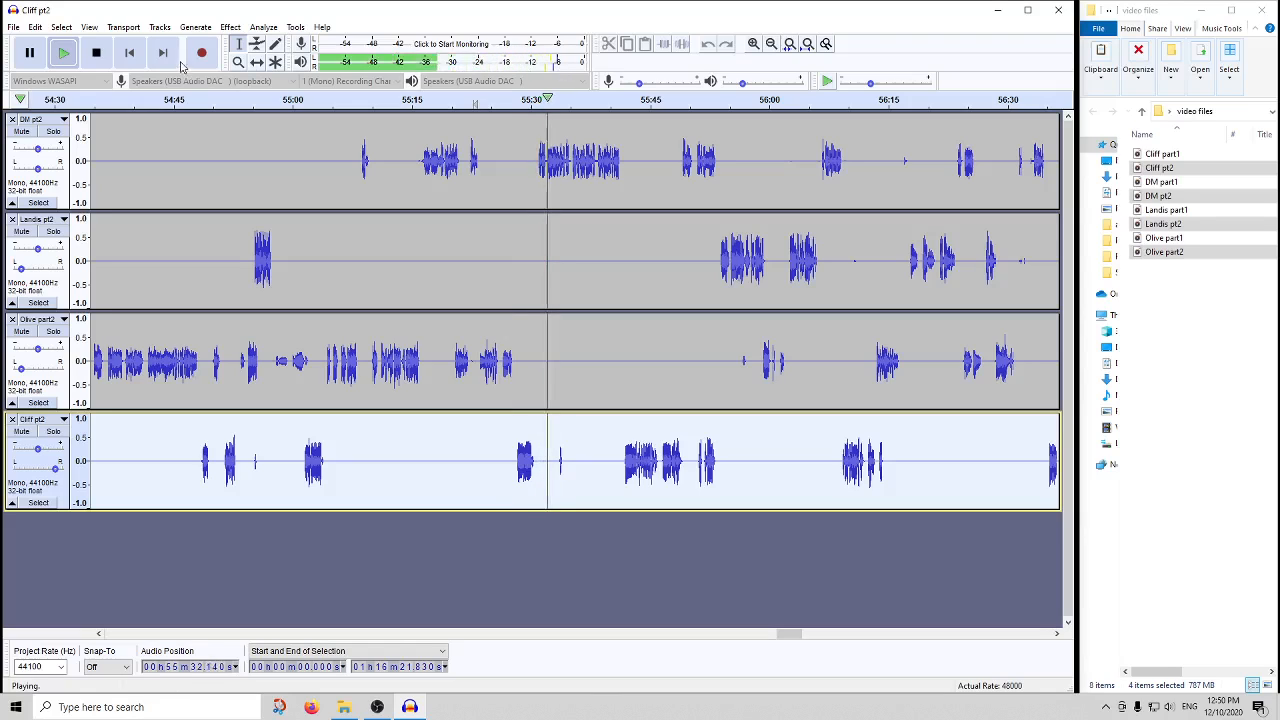
key(space)
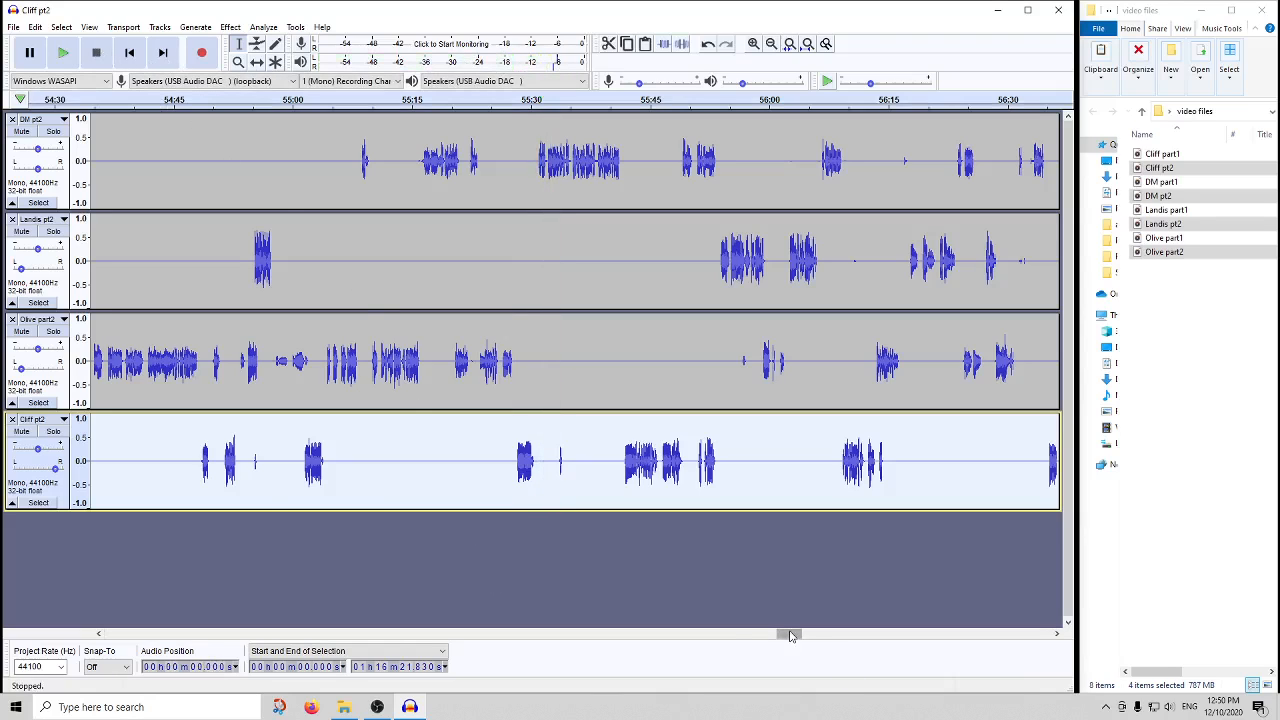
drag(789, 634, 282, 623)
click(405, 104)
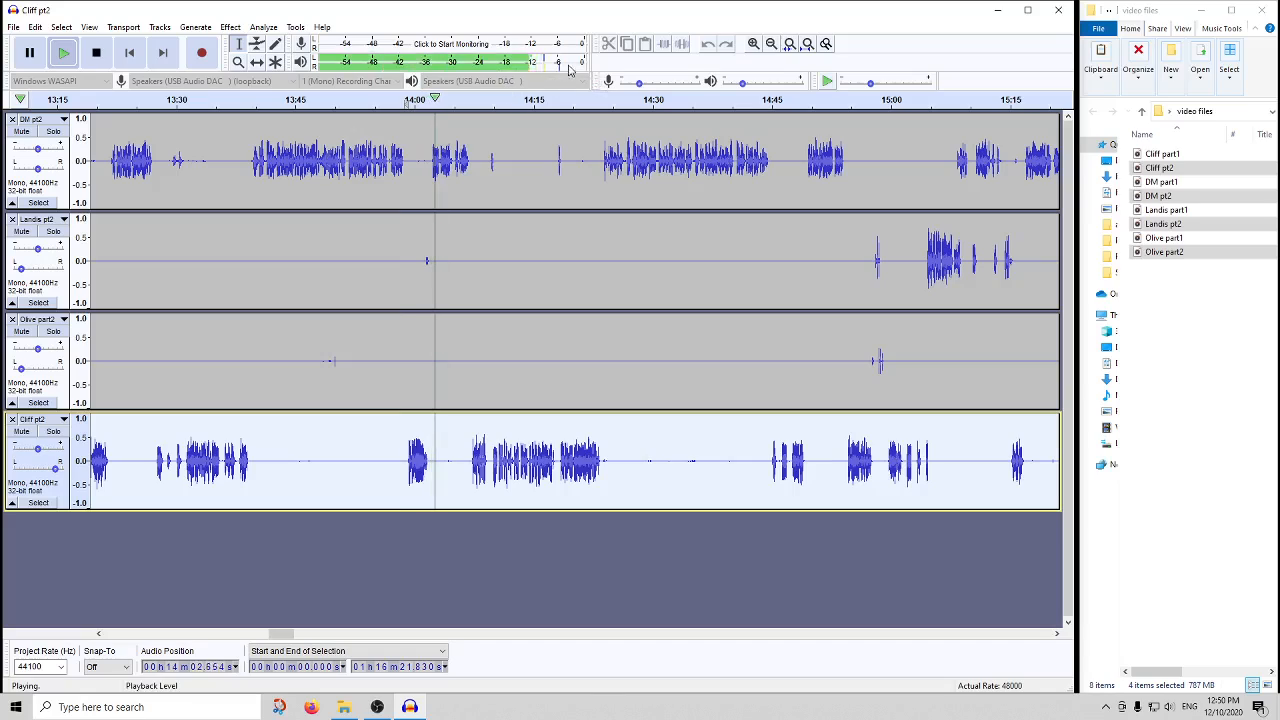
click(490, 102)
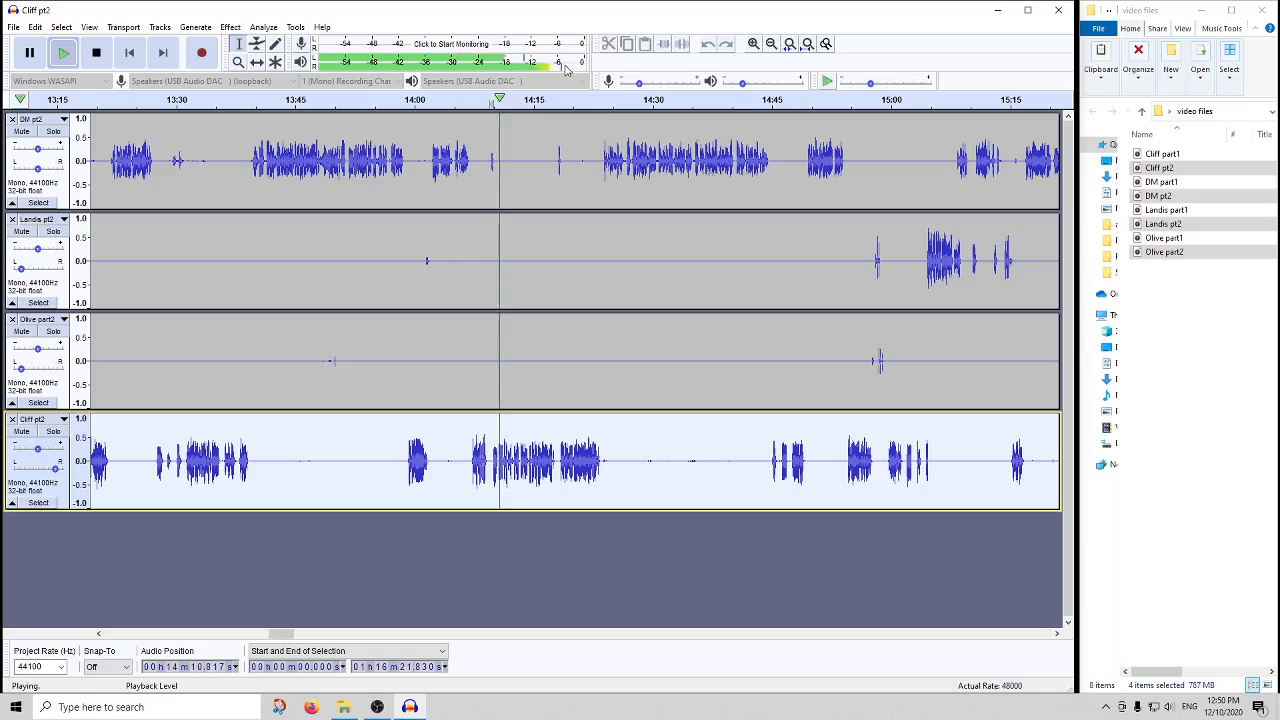
click(930, 100)
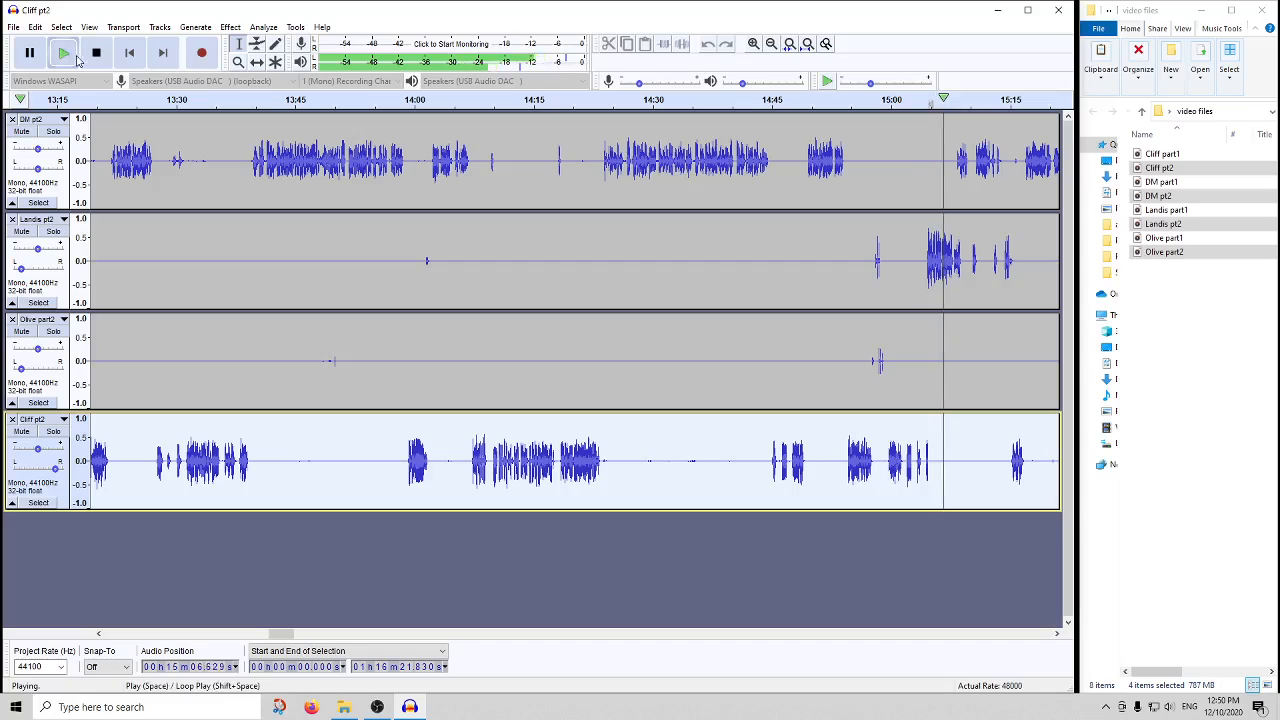
key(space)
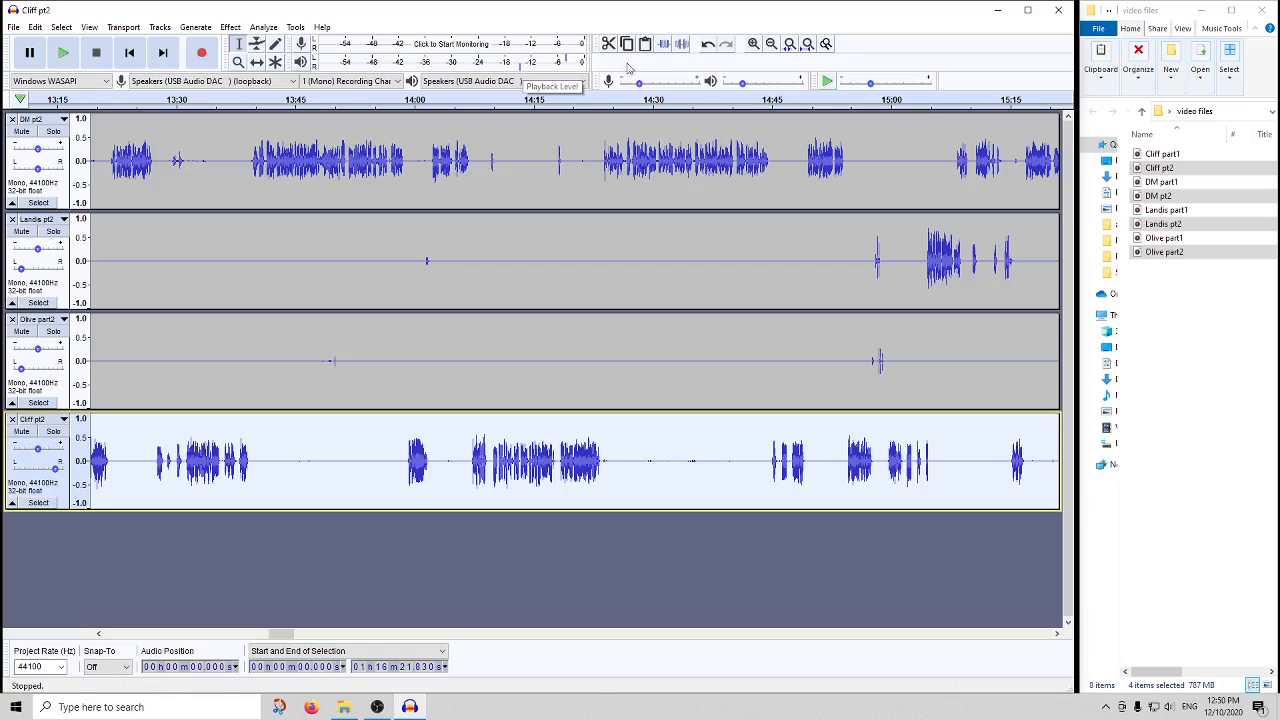
click(930, 102)
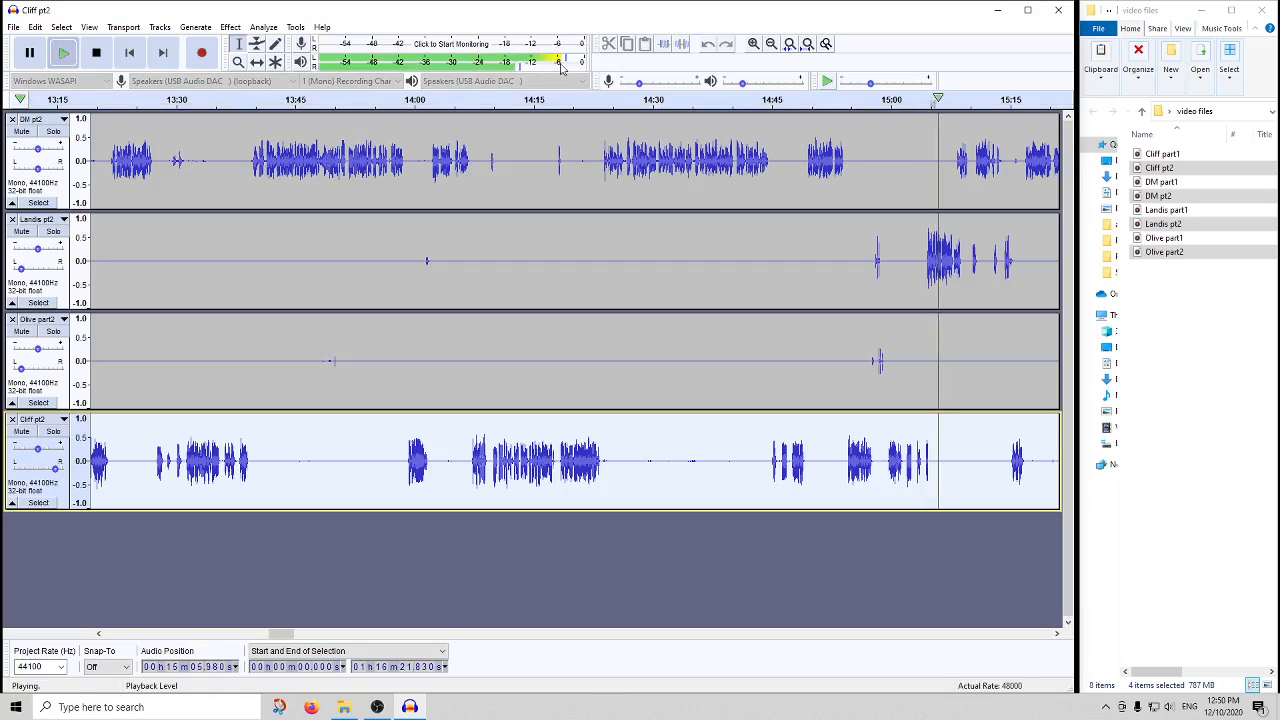
key(space)
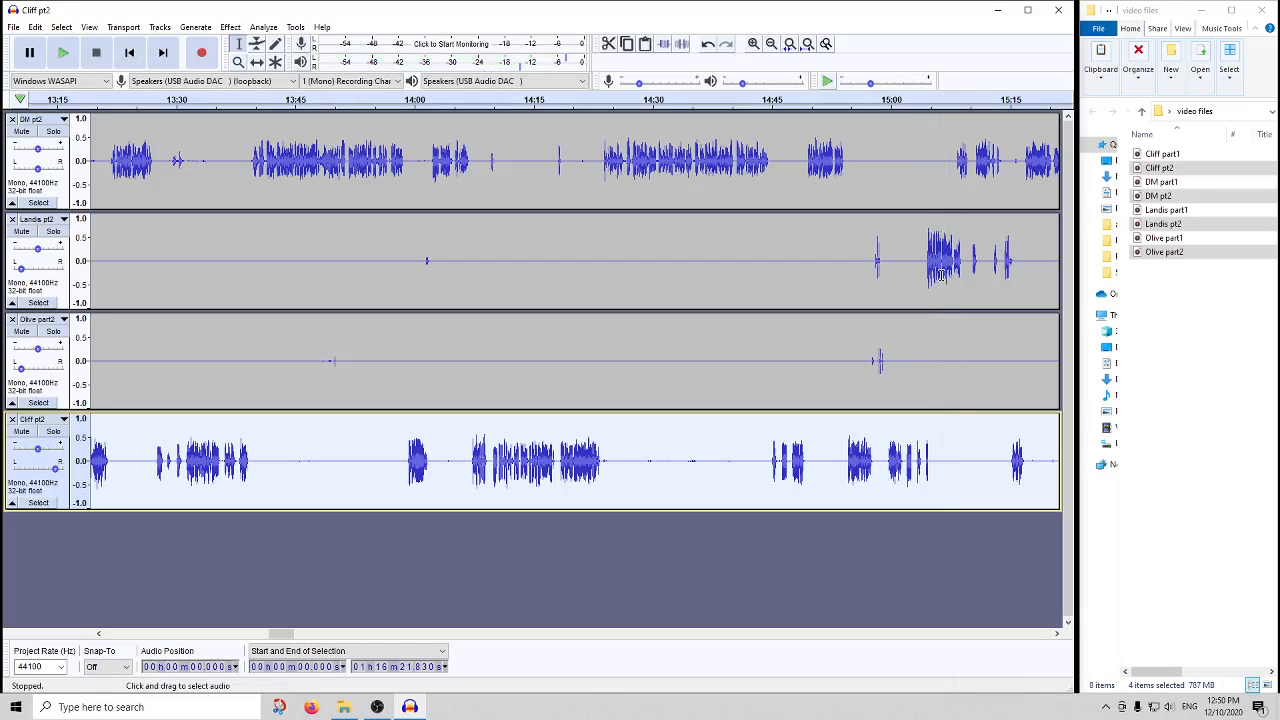
- Play the mix from about 0:14, then delete the first 14.436 seconds from all four tracks
drag(275, 636, 69, 614)
drag(280, 633, 110, 640)
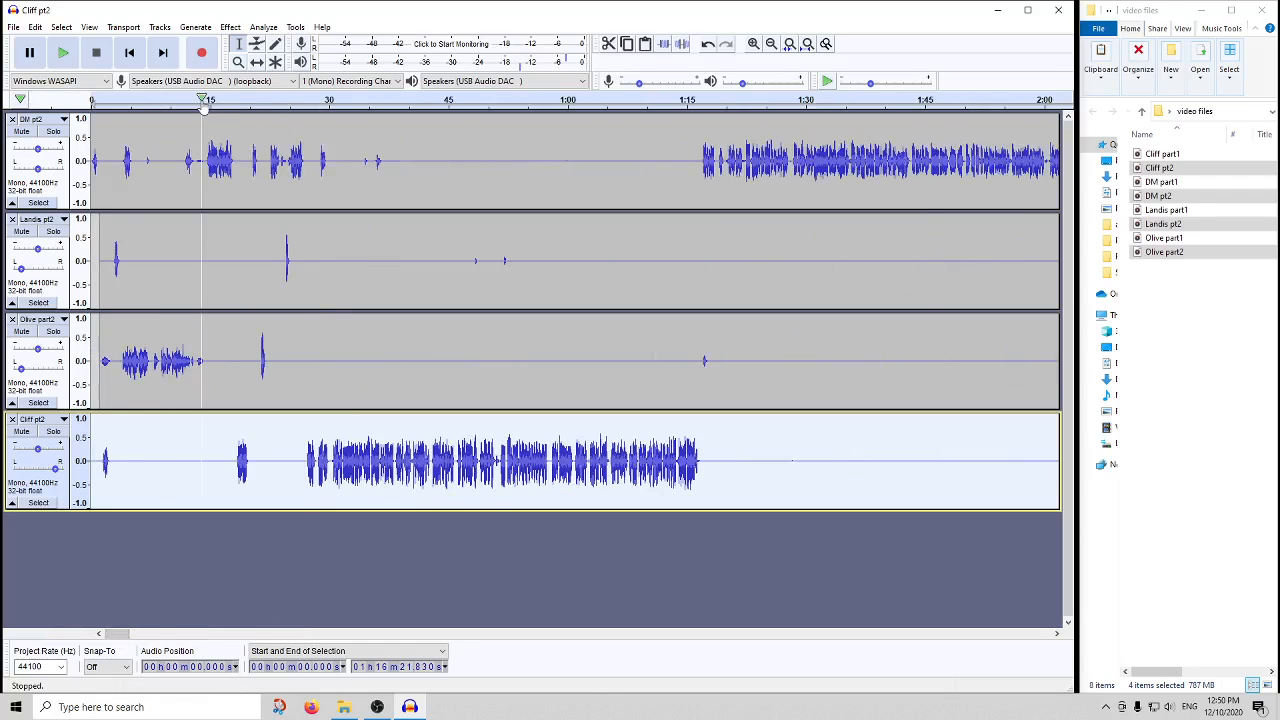
click(203, 102)
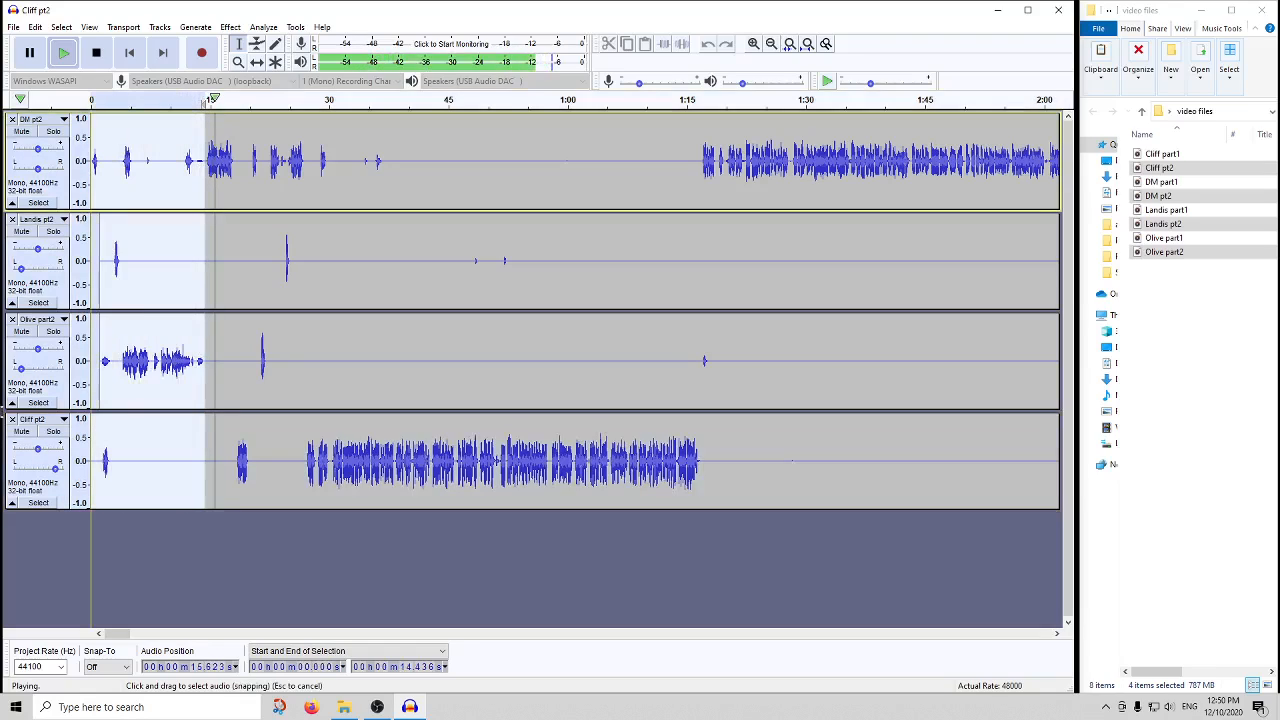
click(97, 55)
key(Delete)
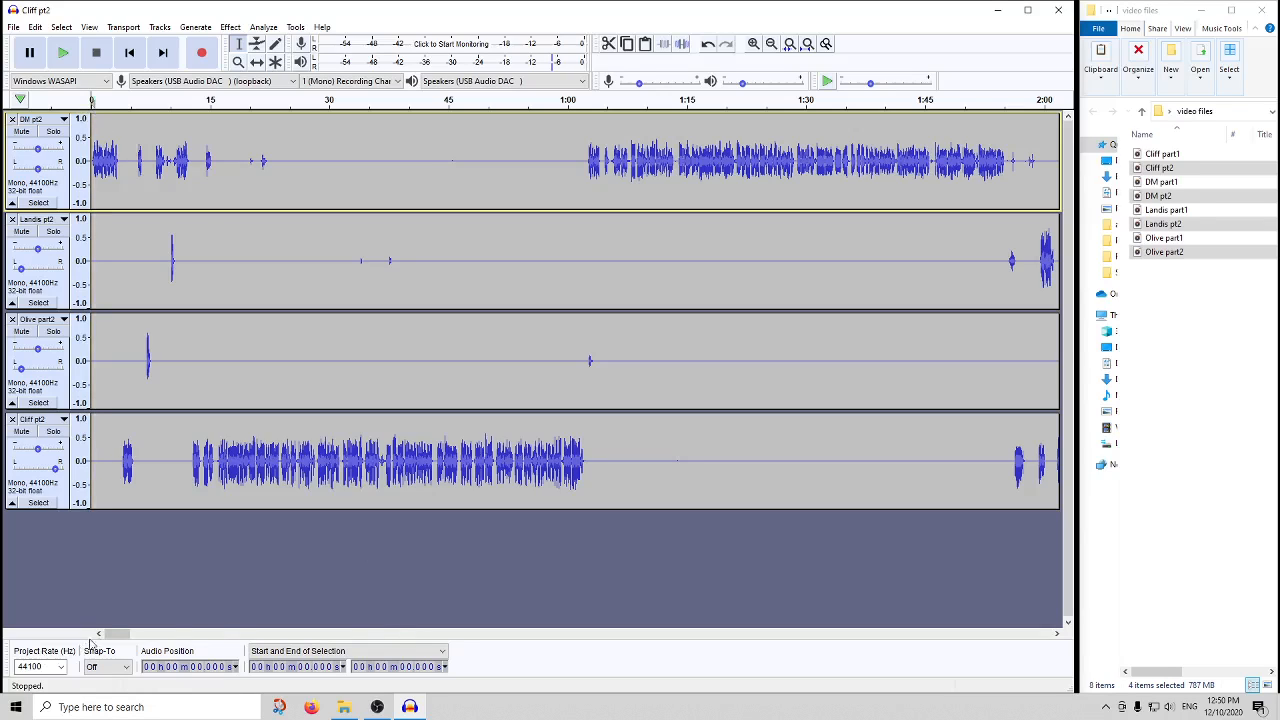
- Play the mix from about 1:16:00, then delete everything after 1:16:03.726 on all four tracks
drag(118, 634, 1075, 635)
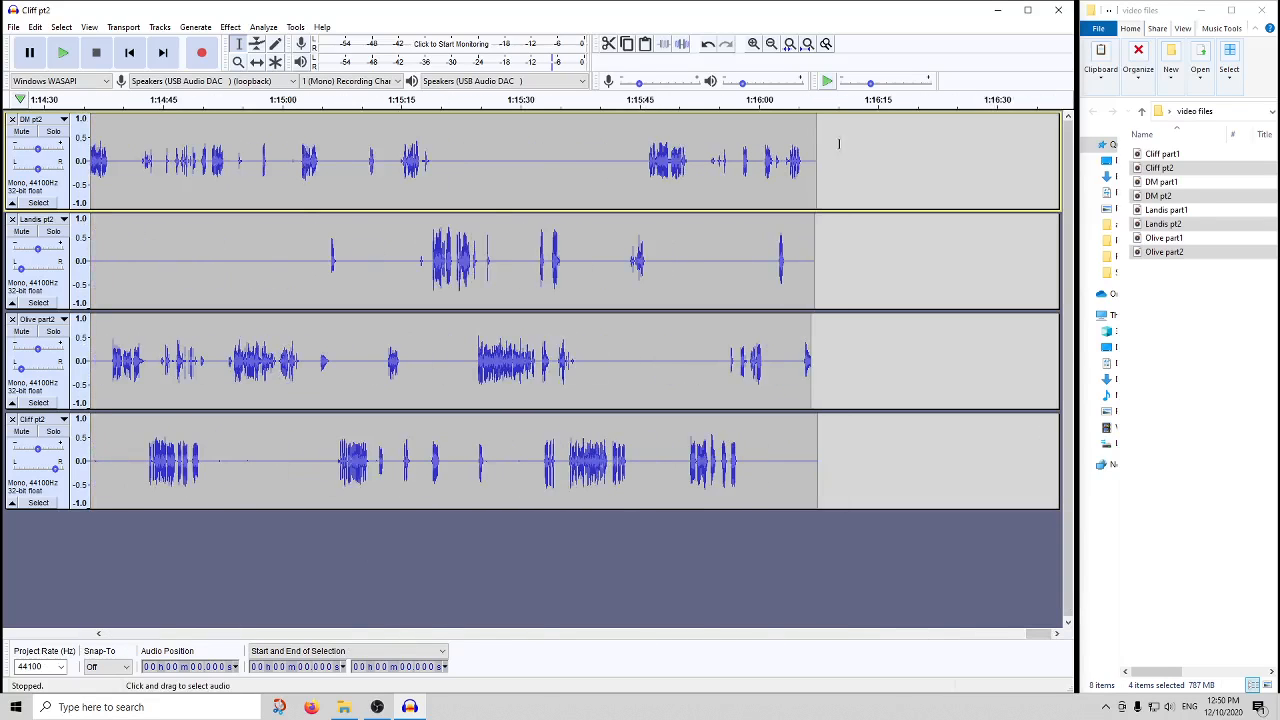
click(762, 101)
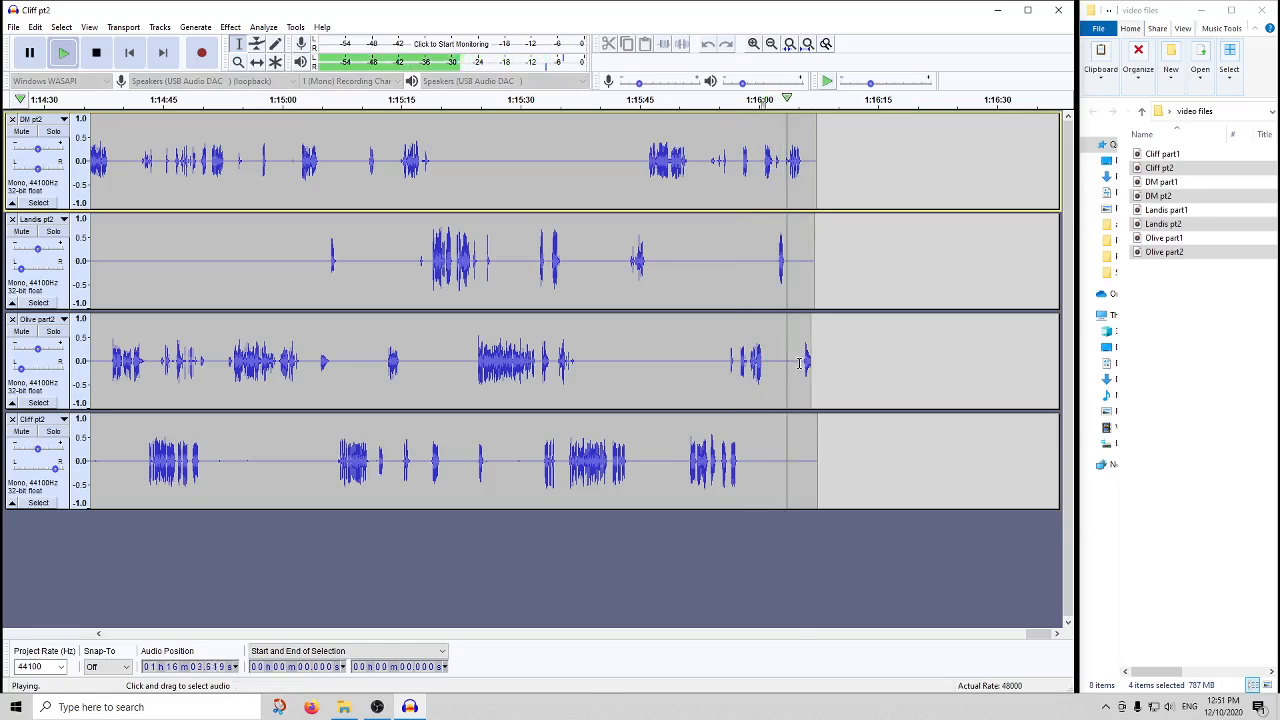
drag(801, 360, 817, 360)
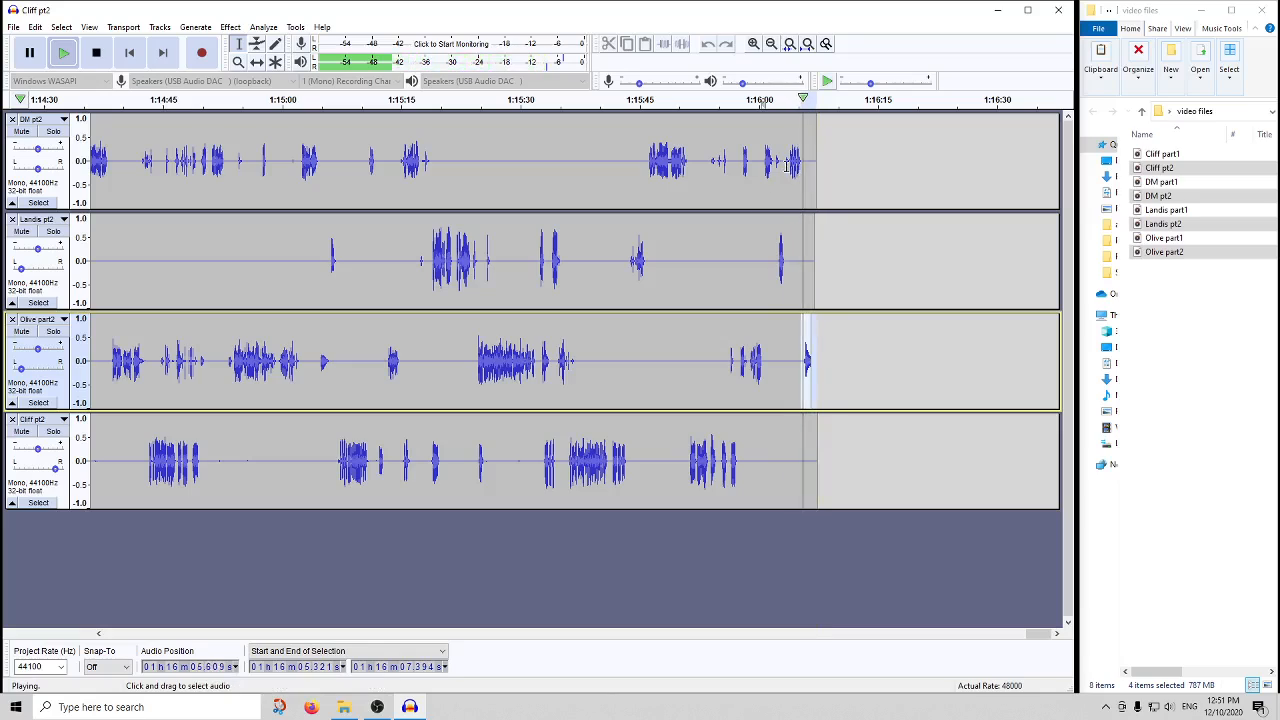
drag(784, 160, 831, 161)
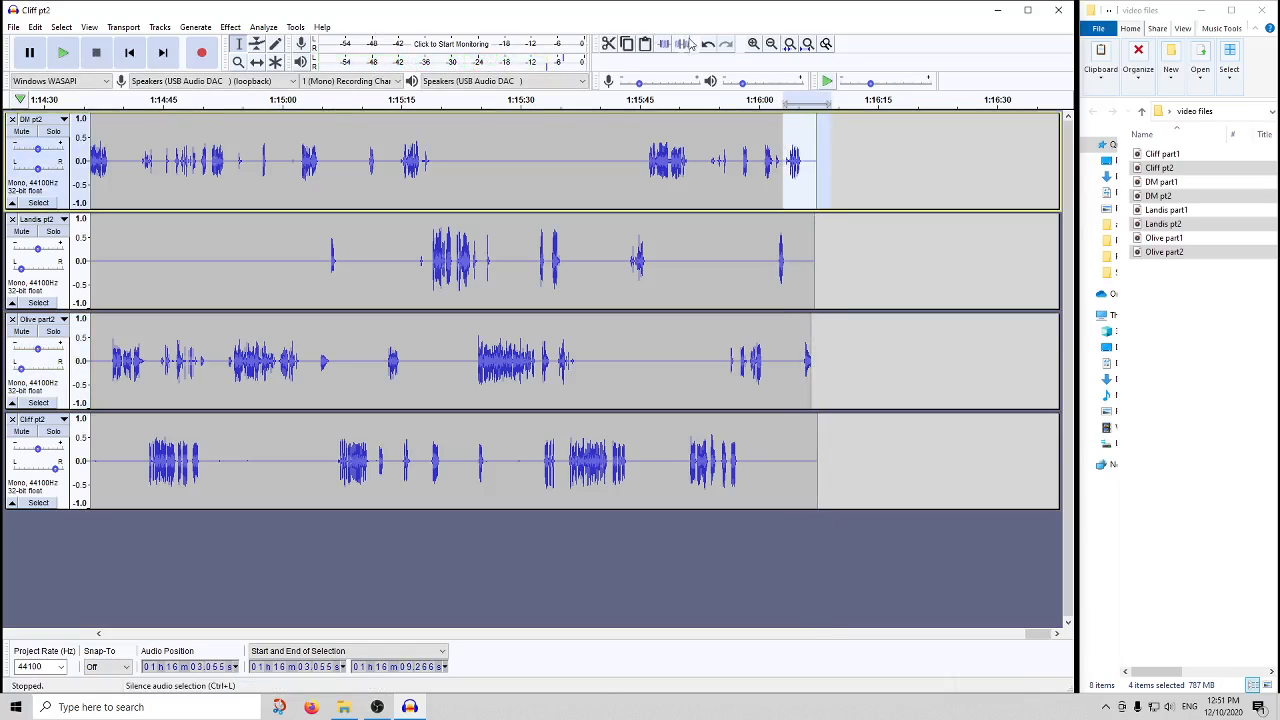
drag(787, 167, 866, 466)
key(Delete)
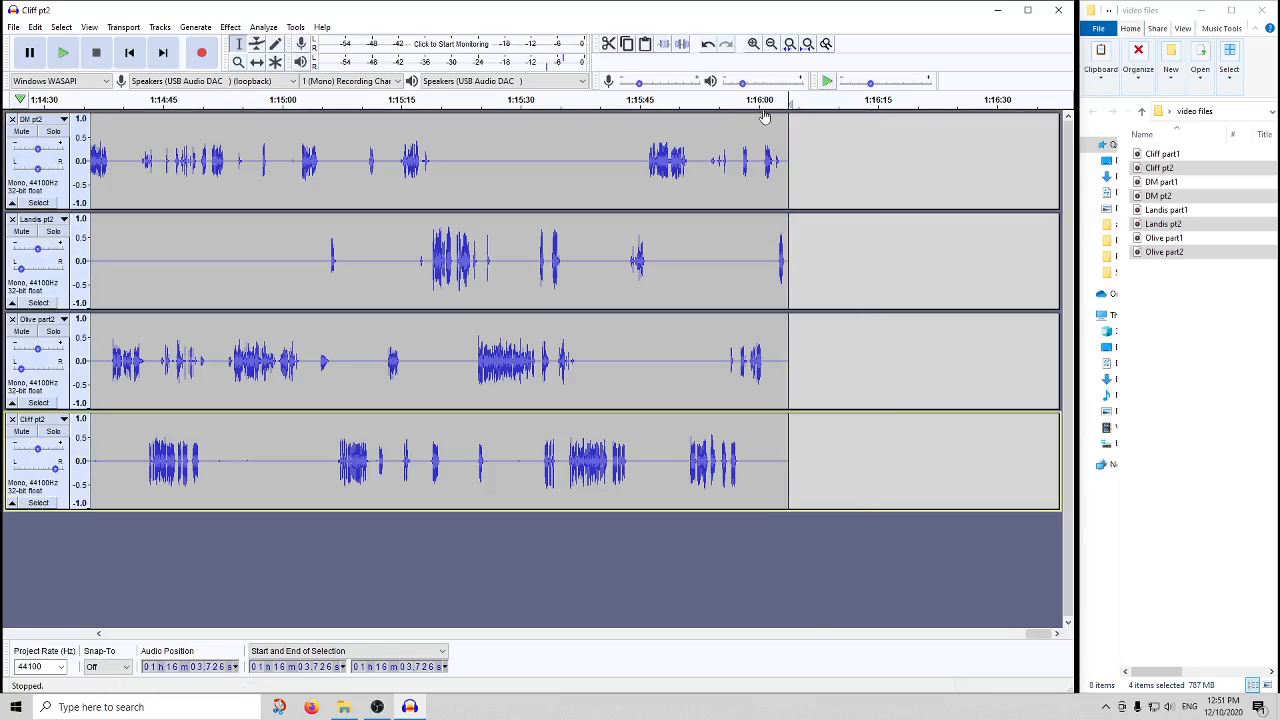
click(14, 27)
mouse_move(68, 125)
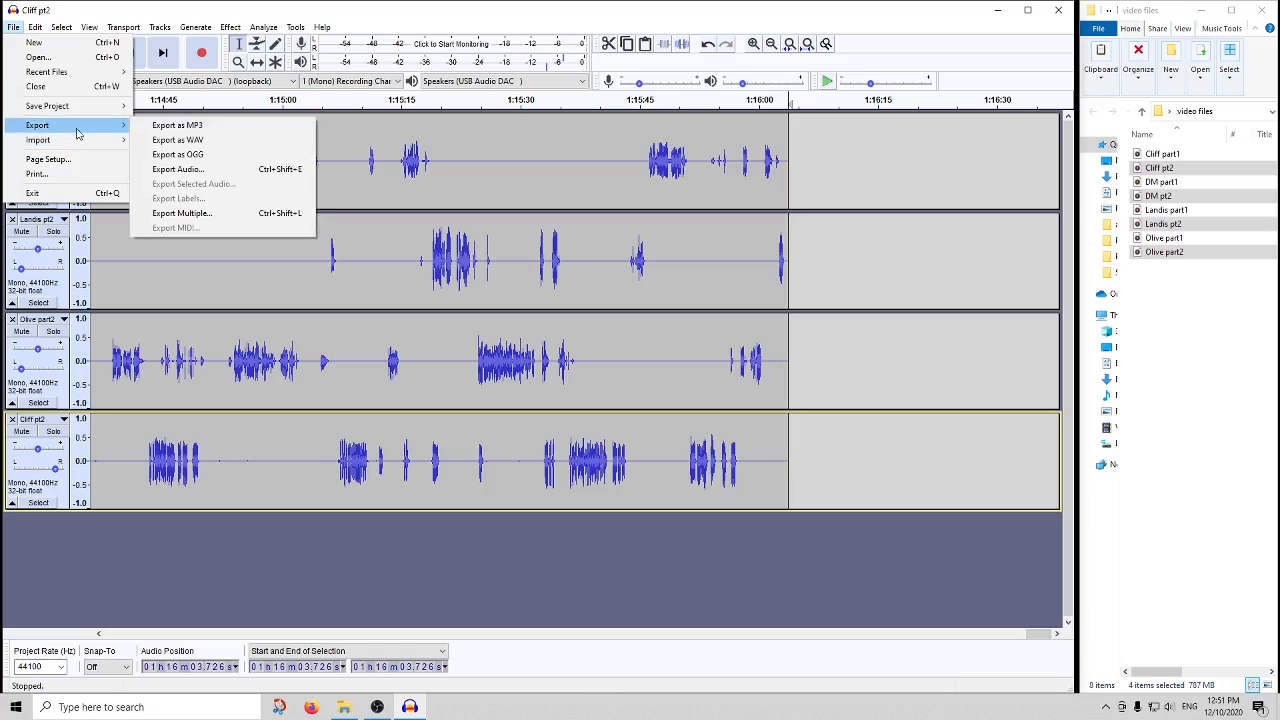
click(310, 127)
key(Escape)
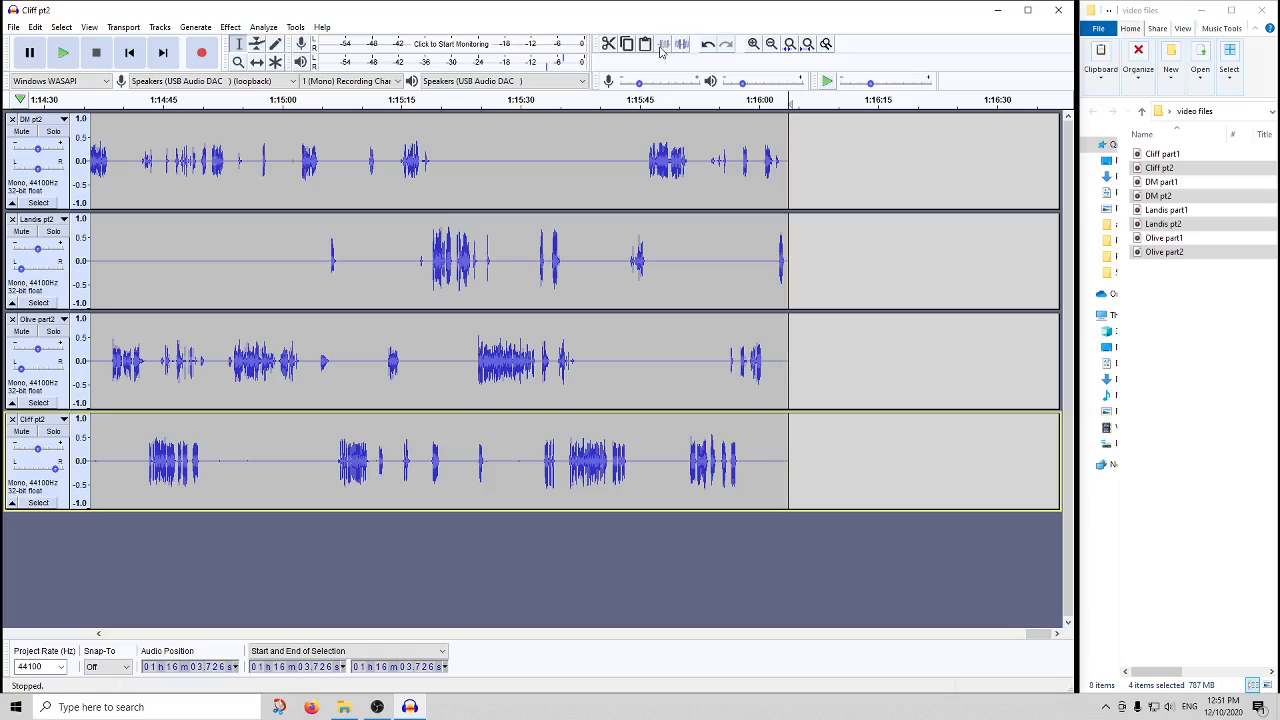
drag(1040, 633, 1072, 622)
drag(1037, 633, 47, 622)
drag(1037, 633, 105, 635)
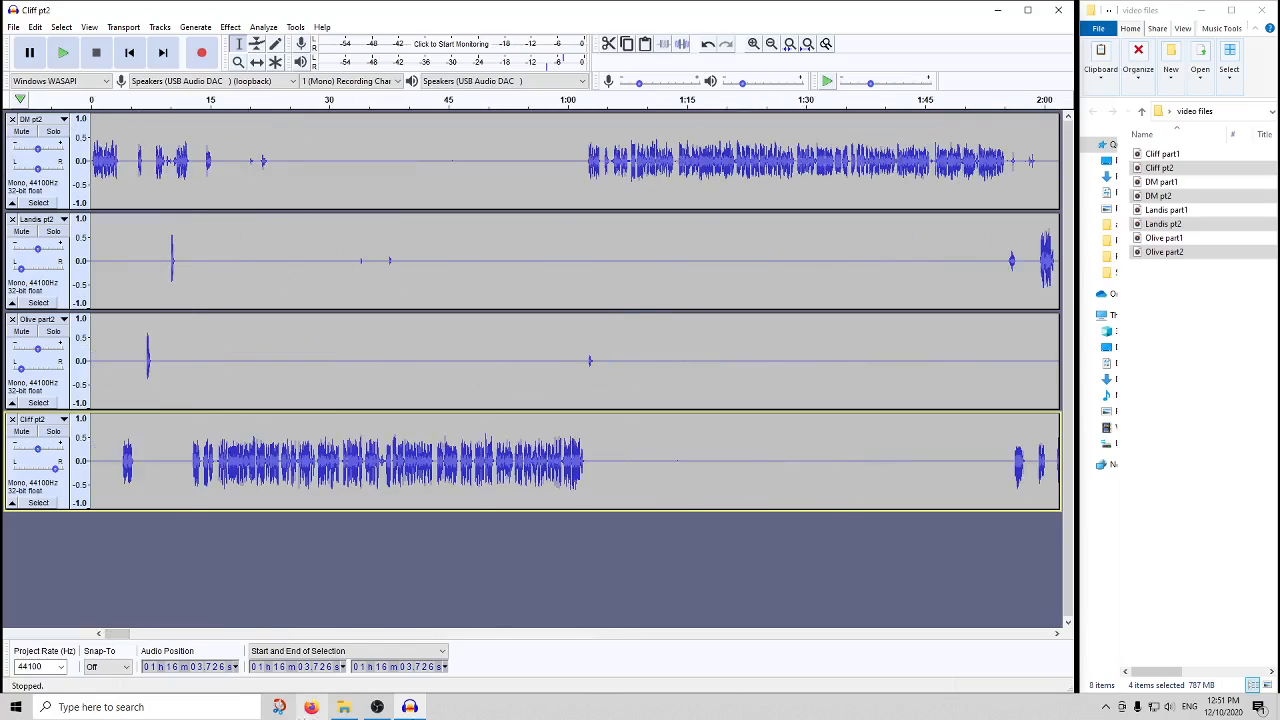
click(377, 707)
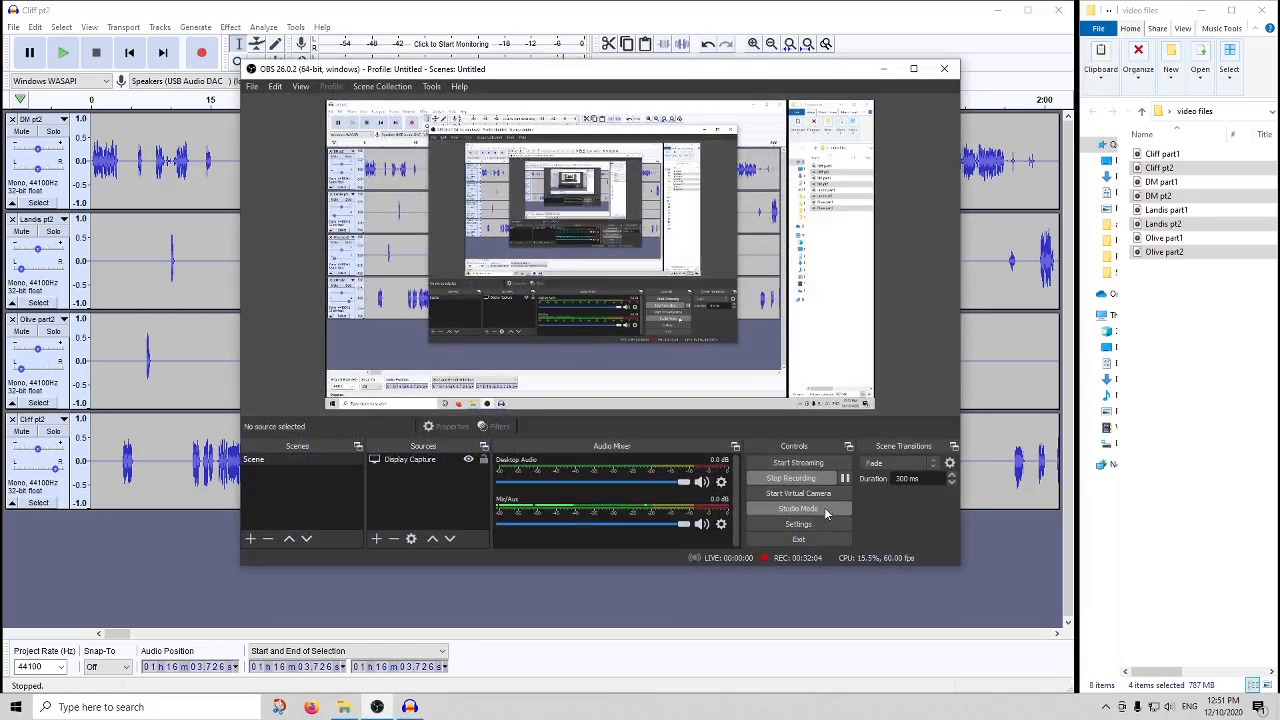